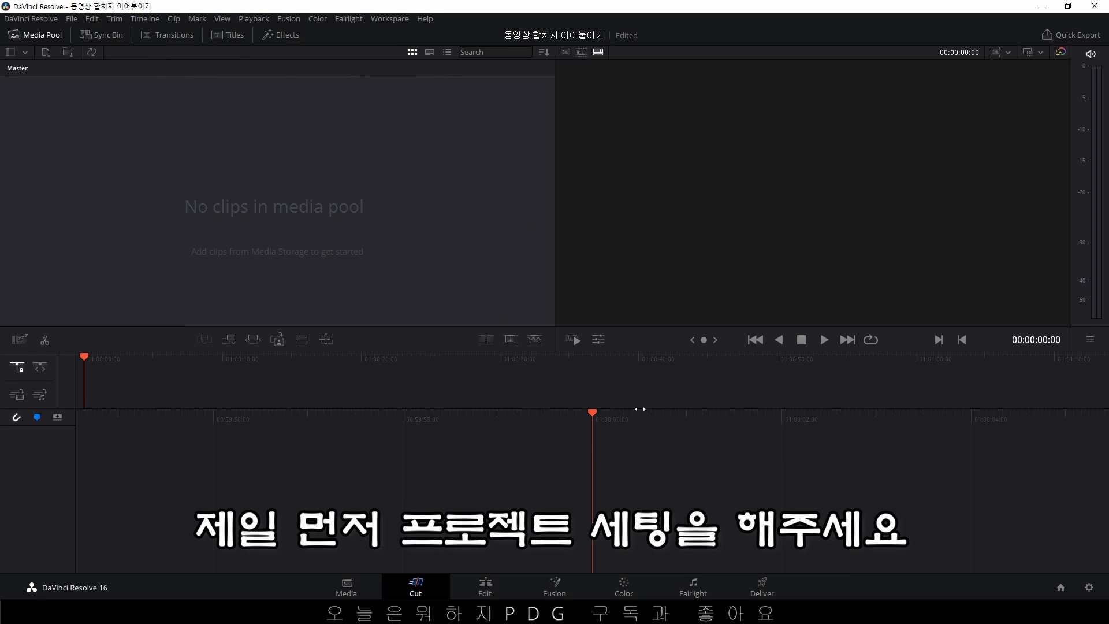
- Open the project settings, load the 29.97 preset and check its master settings
click(72, 19)
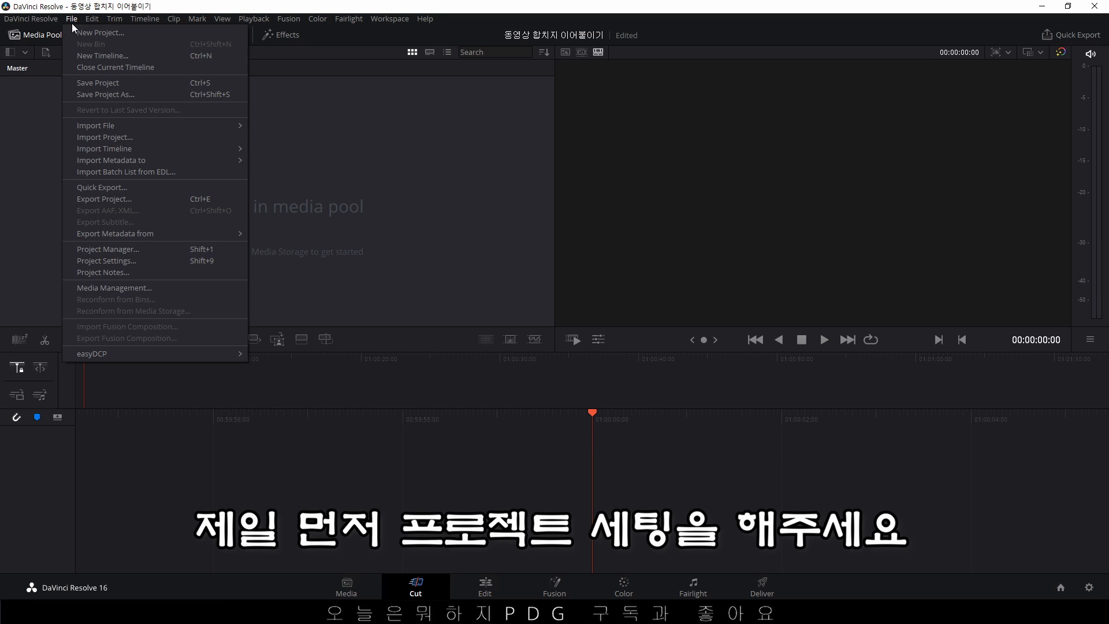
click(111, 261)
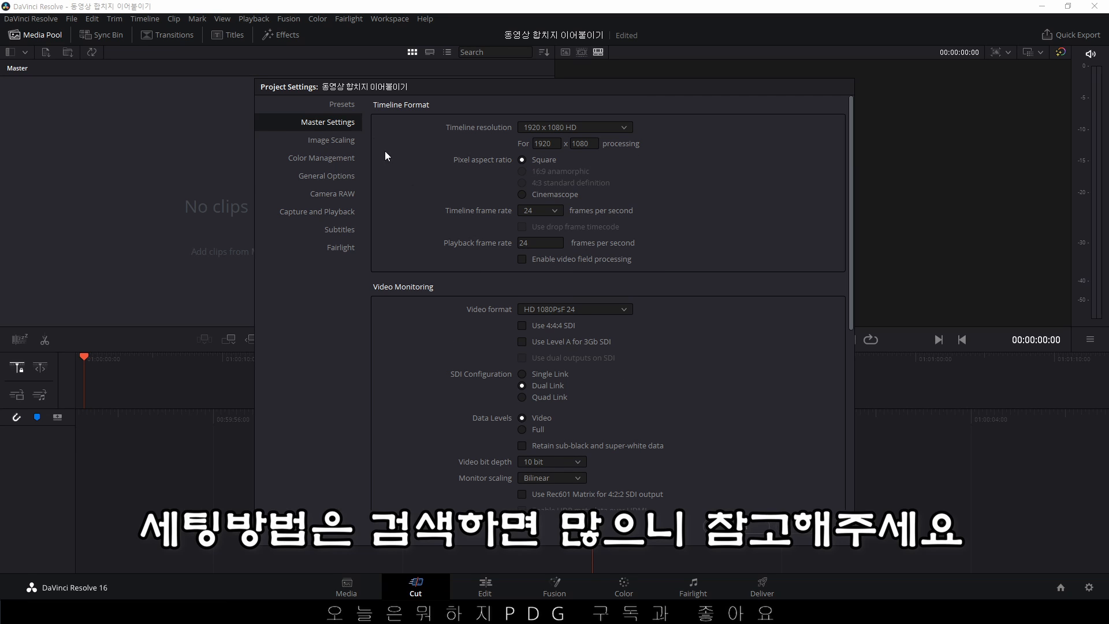
click(349, 104)
click(459, 175)
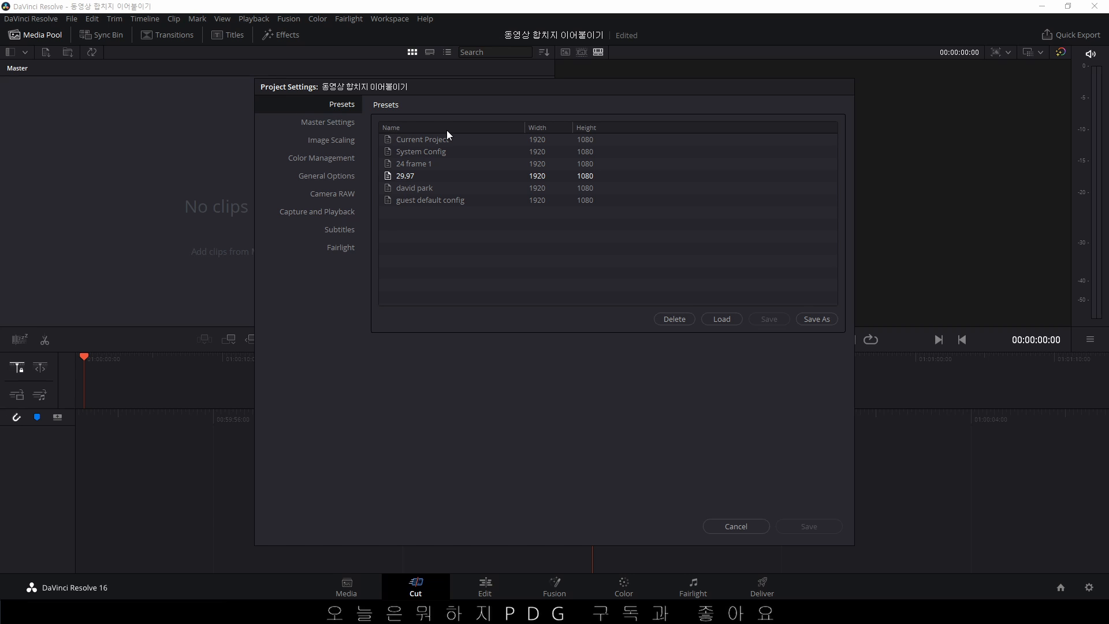
click(345, 122)
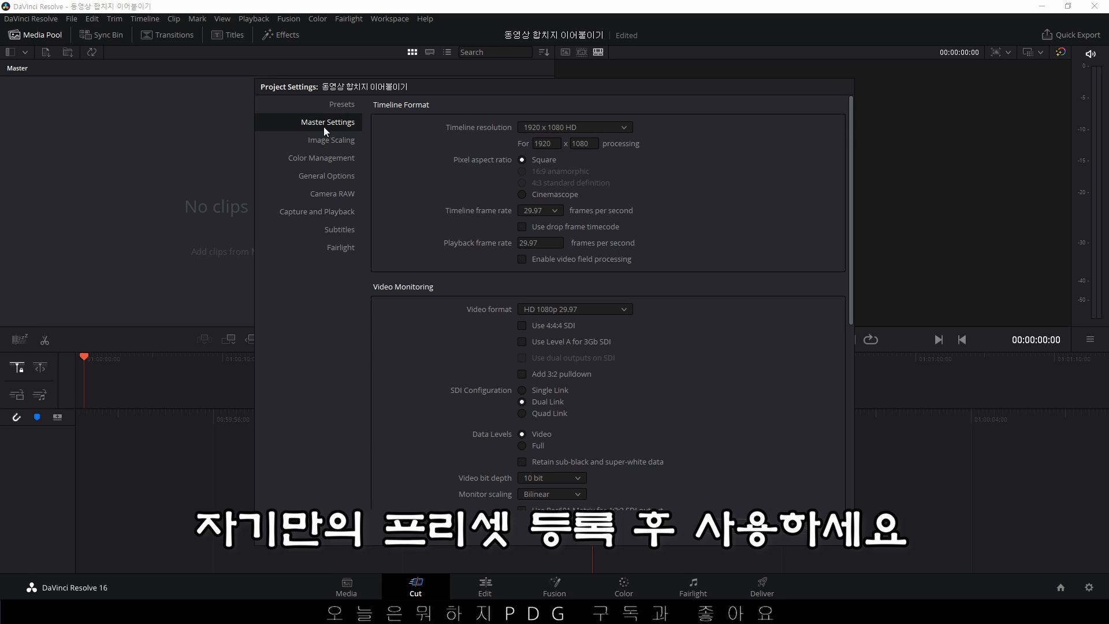
- Go back to the presets, switch between System Config, 24 frame 1 and 29.97, and load 29.97 into the current project
click(332, 105)
click(430, 163)
click(434, 152)
click(427, 176)
click(437, 151)
click(433, 164)
click(430, 176)
click(450, 163)
click(483, 152)
click(466, 164)
click(460, 175)
click(467, 168)
click(467, 175)
click(472, 165)
click(467, 175)
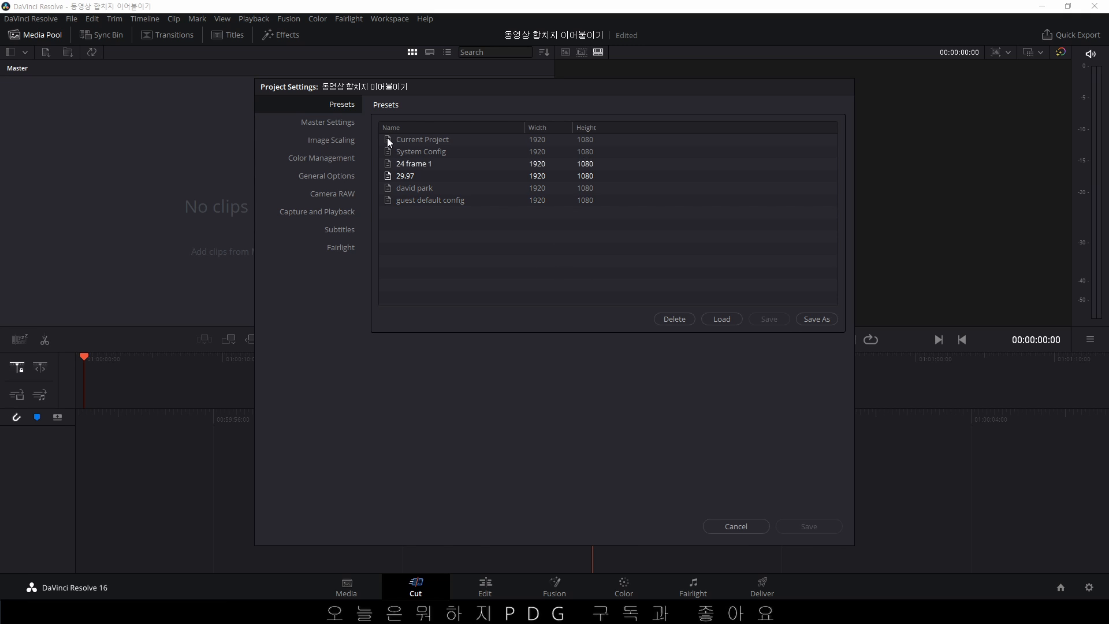
click(720, 320)
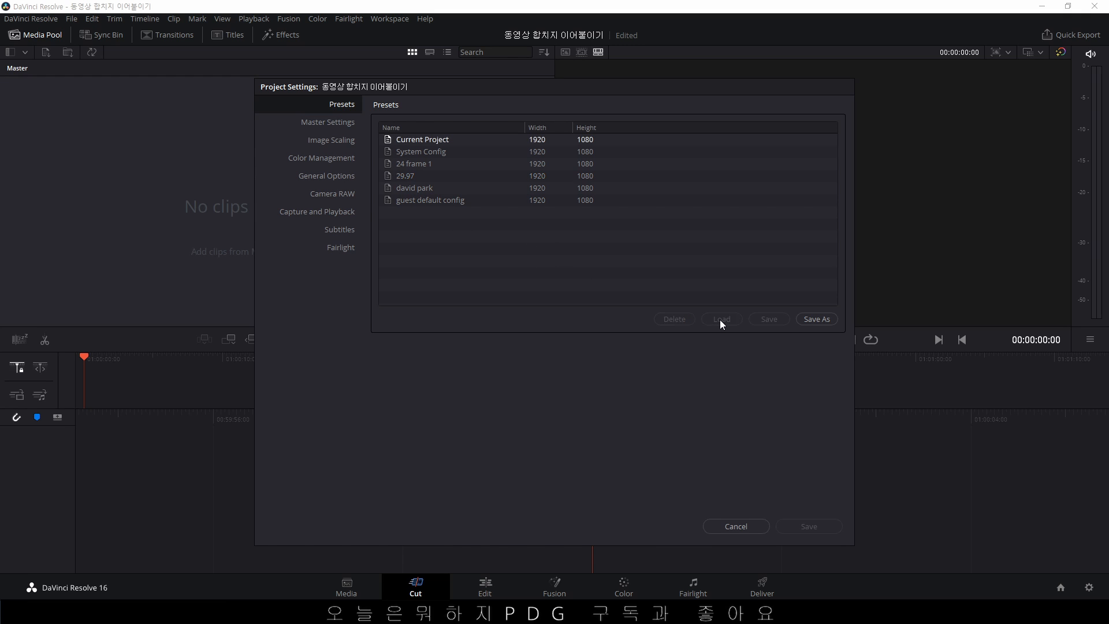
click(71, 19)
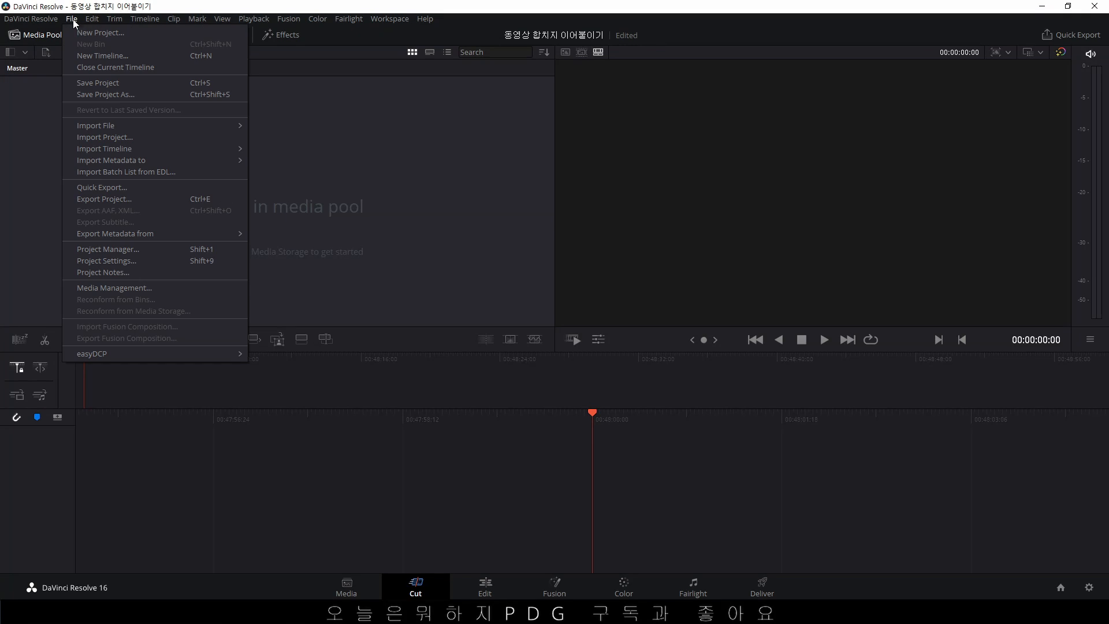
click(401, 255)
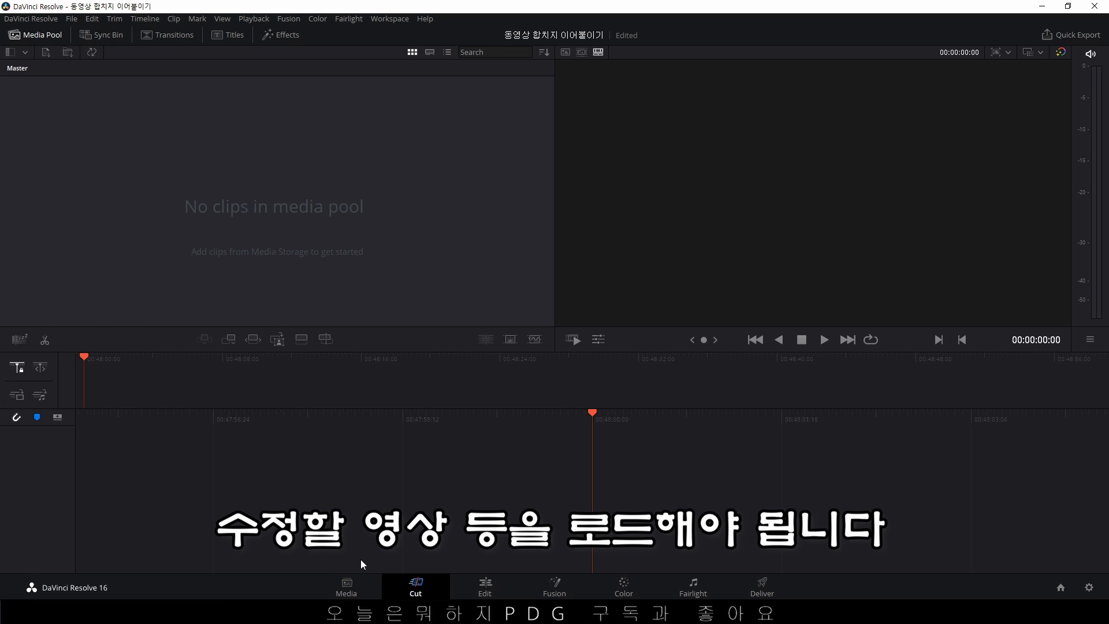
- Add the intro, last-scene and 블랙서바이벌 레벨업 파밍 업로드용.mov clips from media storage to the media pool, and switch to the Edit page
click(345, 590)
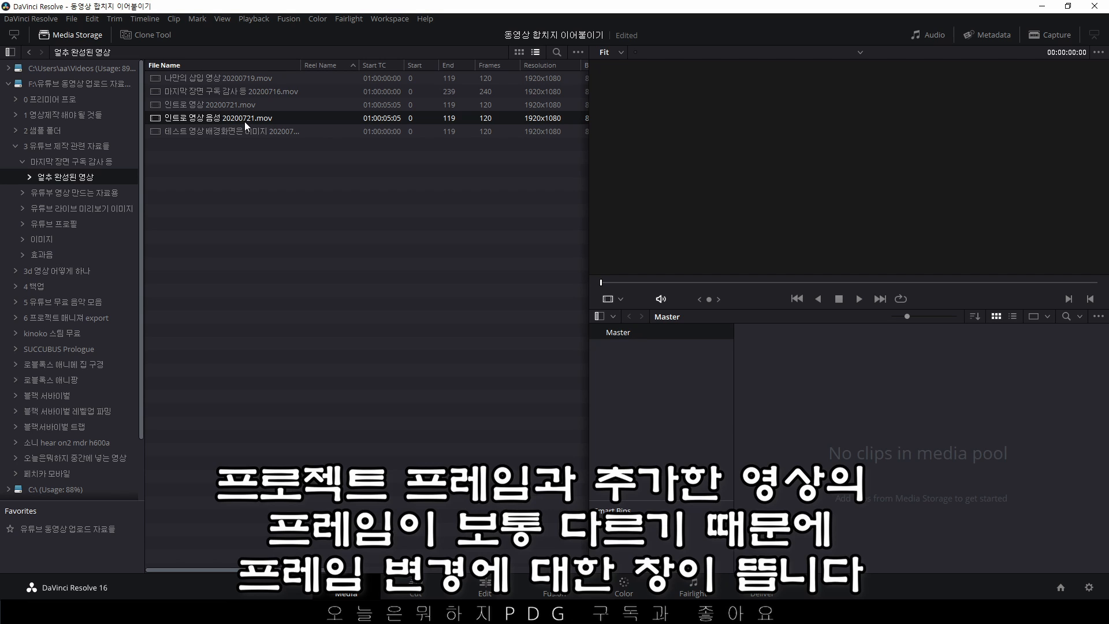
drag(245, 121, 807, 415)
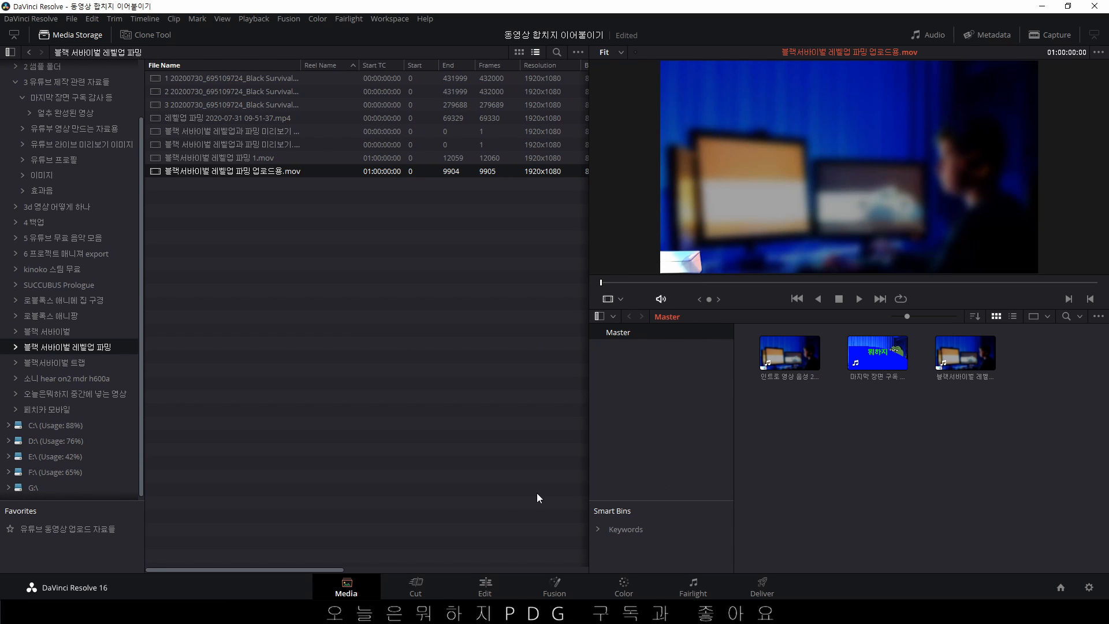
click(419, 595)
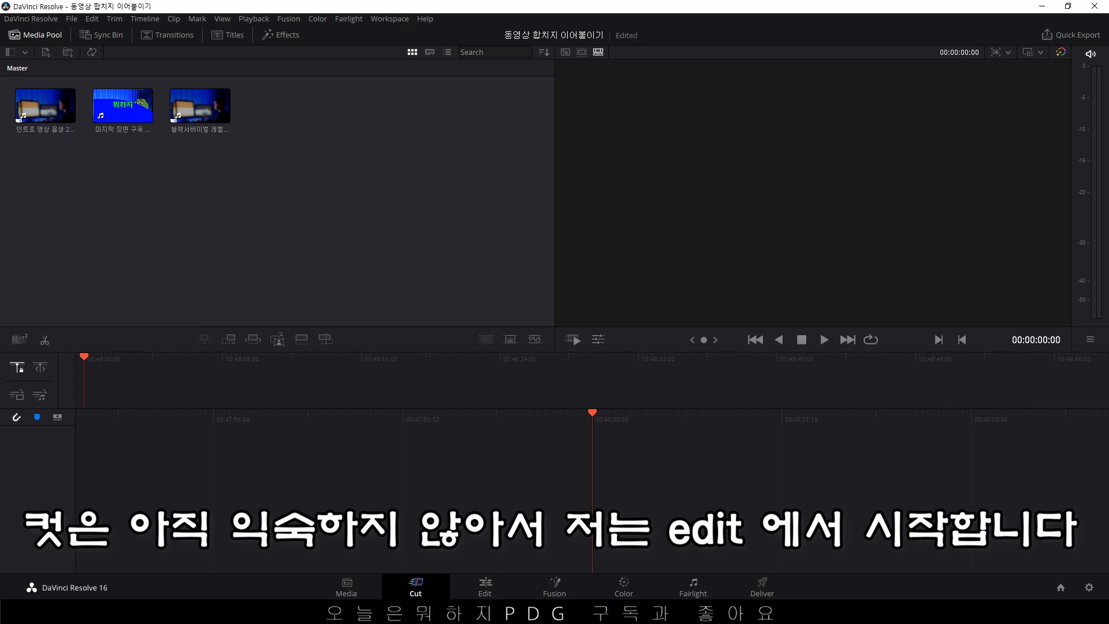
key(shift+4)
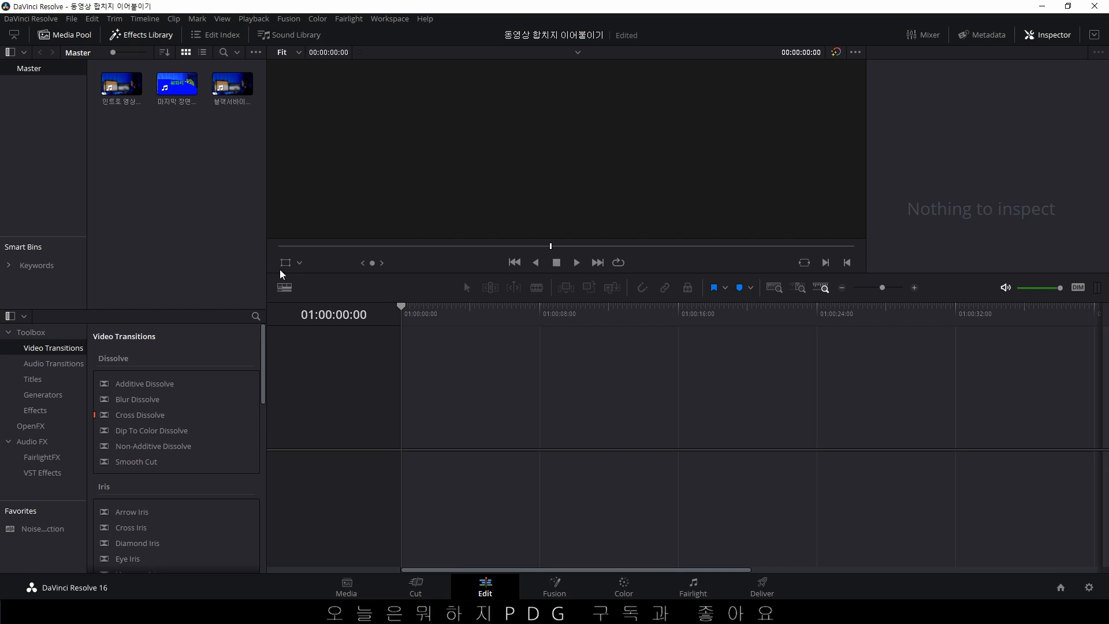
right_click(198, 218)
mouse_move(250, 227)
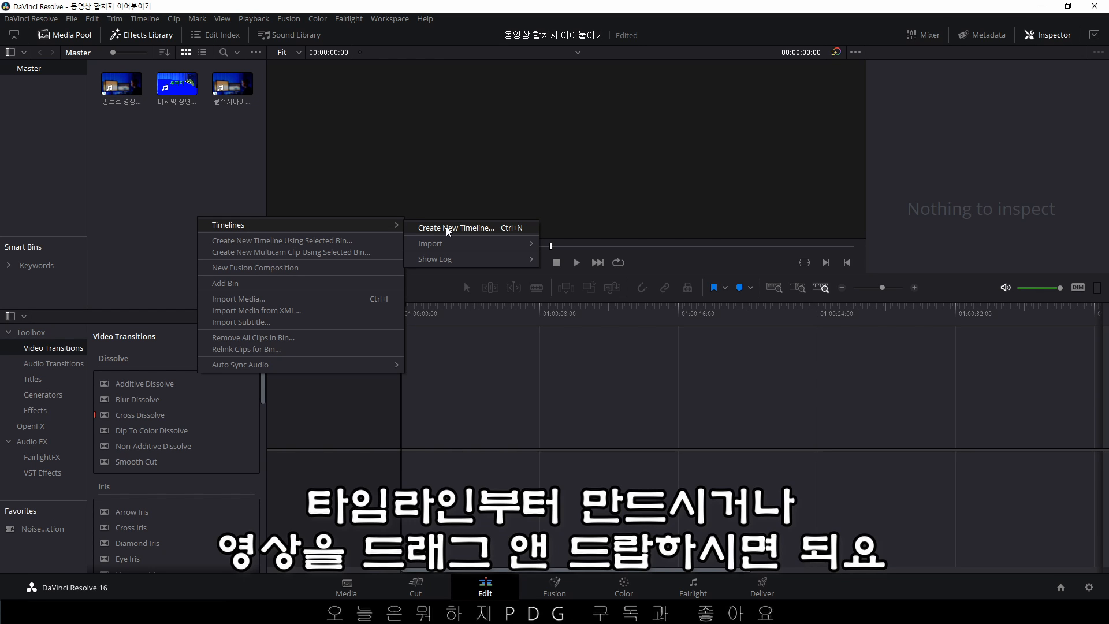
click(203, 169)
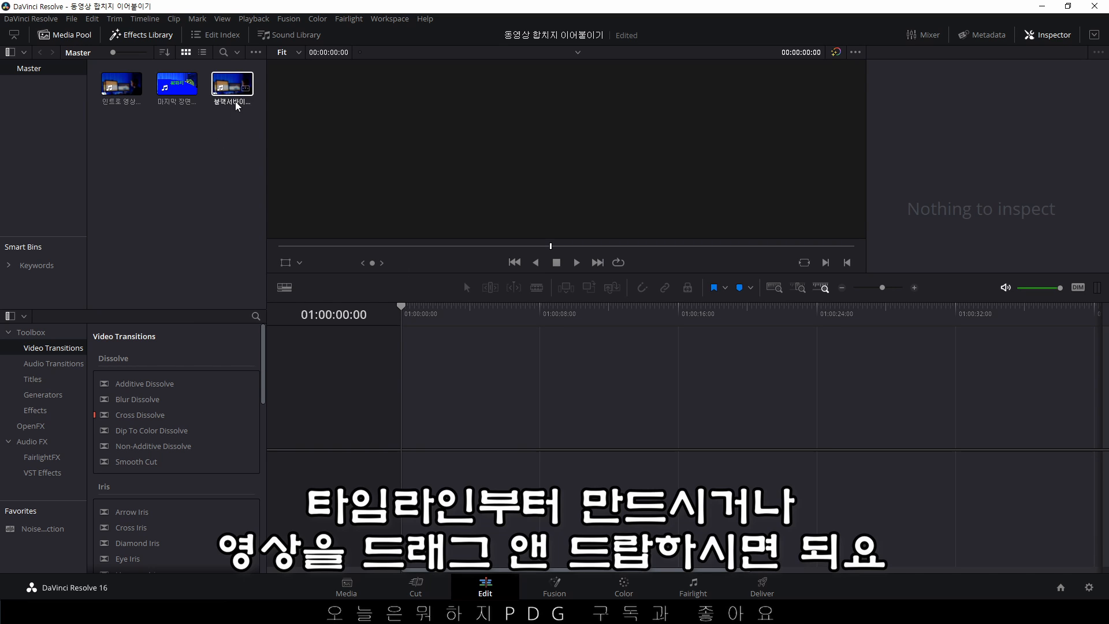
click(232, 83)
drag(433, 423, 156, 185)
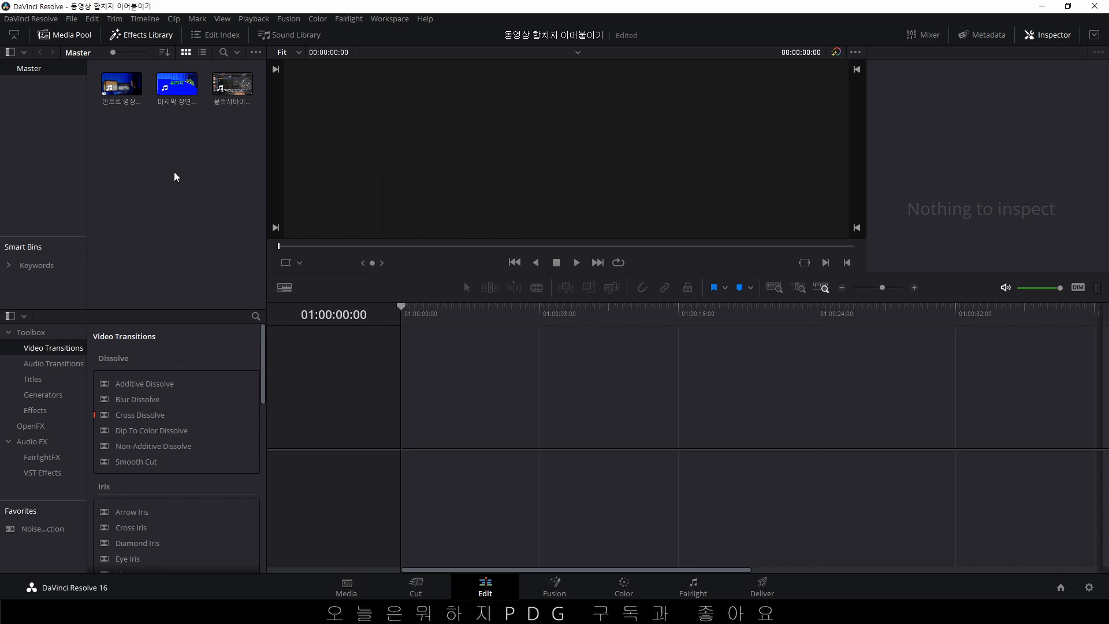
- Create a new timeline and place the intro clip on Video 1 and Audio 1, about 3 seconds after the start
right_click(175, 172)
mouse_move(227, 180)
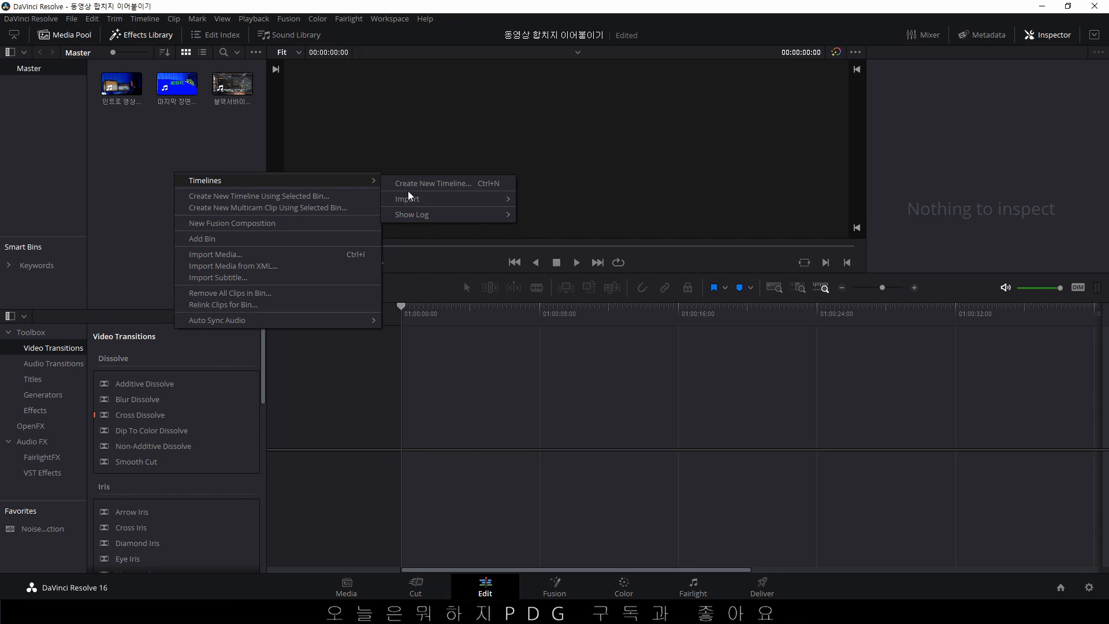
click(435, 184)
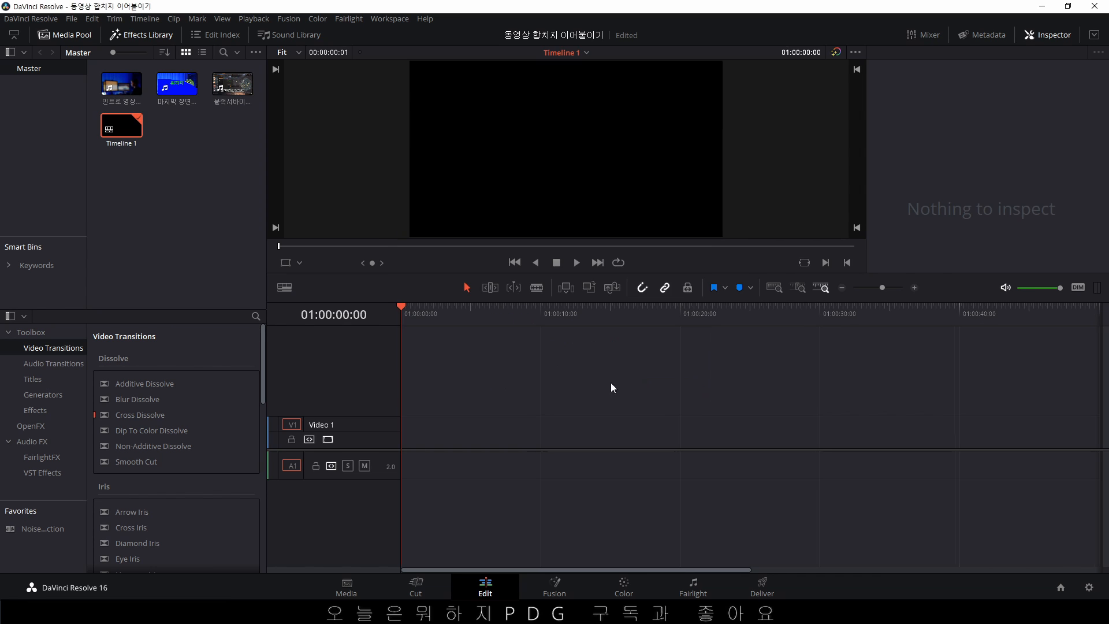
click(122, 83)
drag(121, 84, 447, 436)
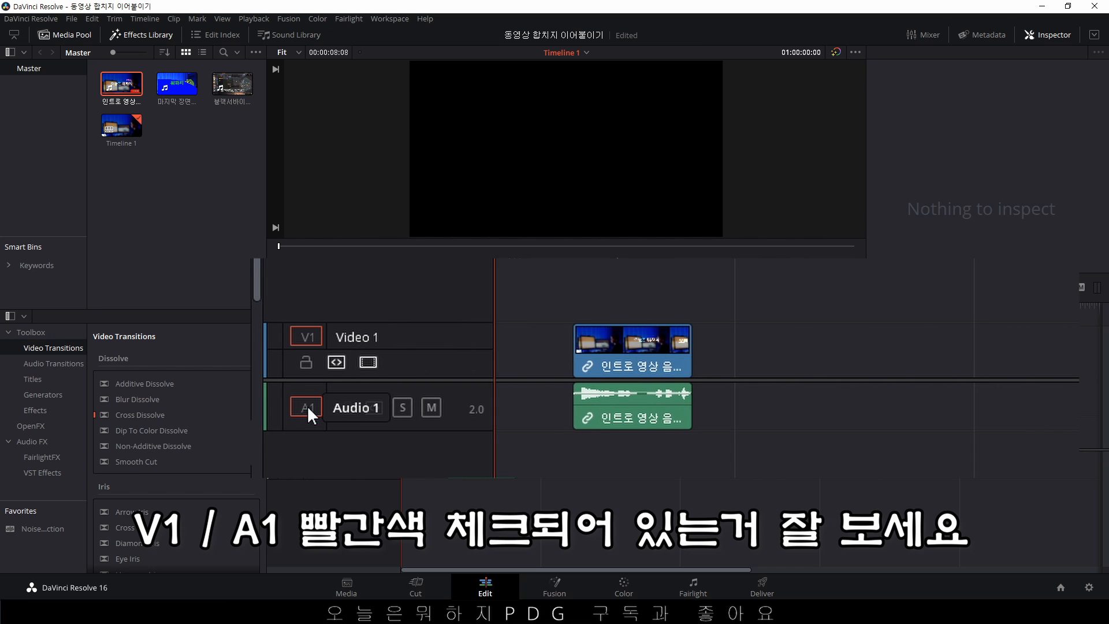
- Turn off the Audio 1 destination and add the last-scene clip as video only after the intro clip
click(307, 406)
click(177, 84)
drag(177, 83, 779, 404)
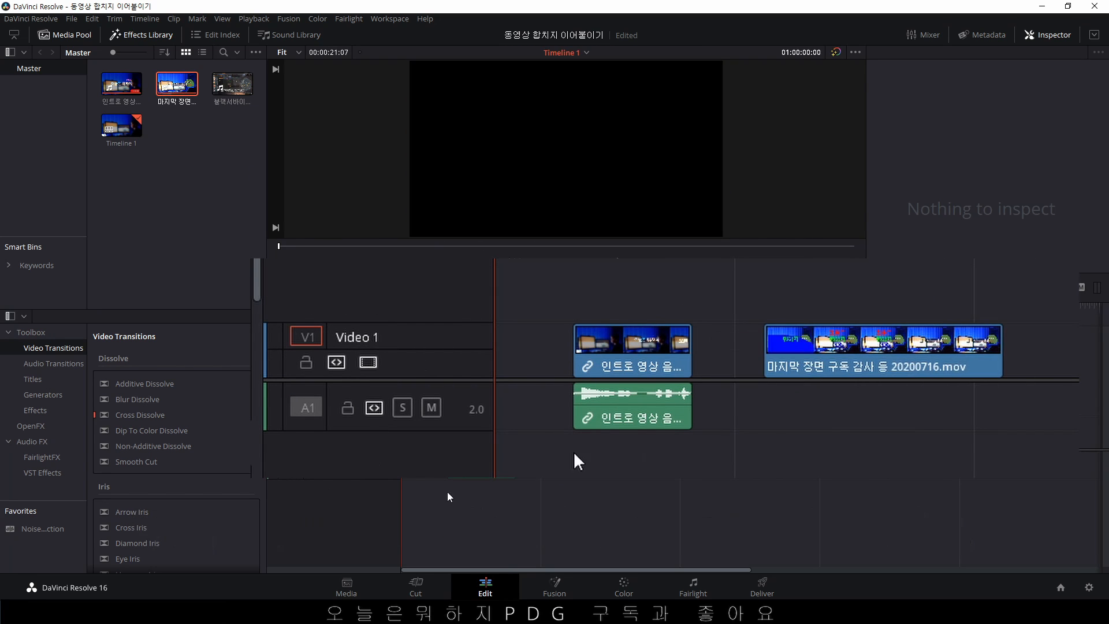
- Turn the Audio 1 destination back on and delete the video-only last-scene clip from the timeline
click(316, 417)
click(308, 407)
click(838, 355)
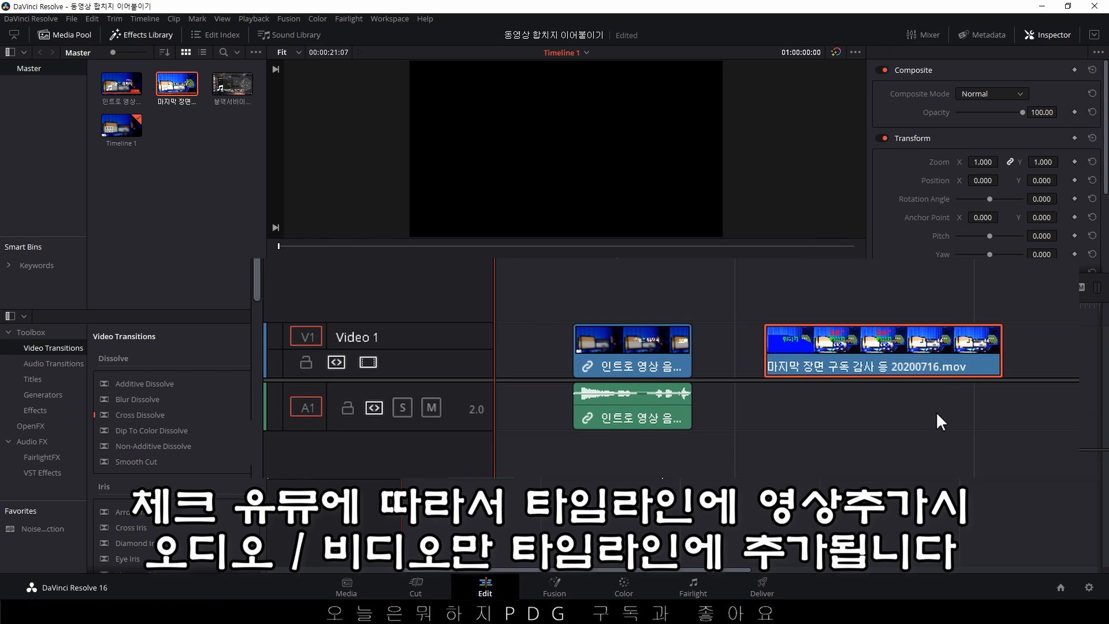
key(Delete)
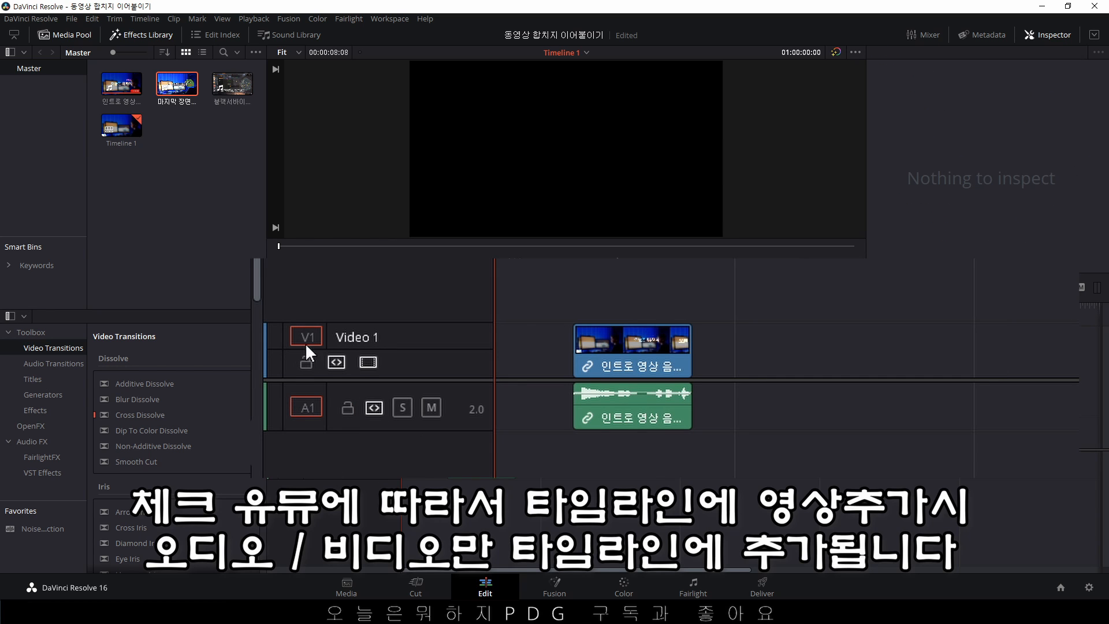
- Add the last-scene clip after the intro clip again, delete it, and toggle the Audio 1 destination off and on
drag(188, 86, 788, 459)
drag(841, 259, 988, 454)
key(Delete)
click(307, 403)
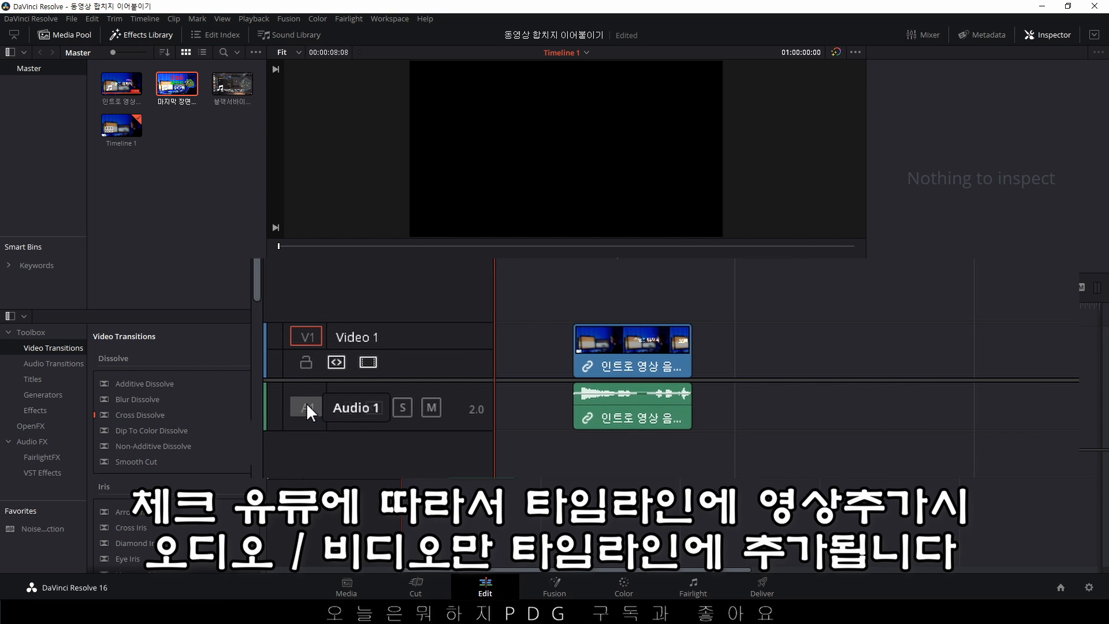
click(307, 407)
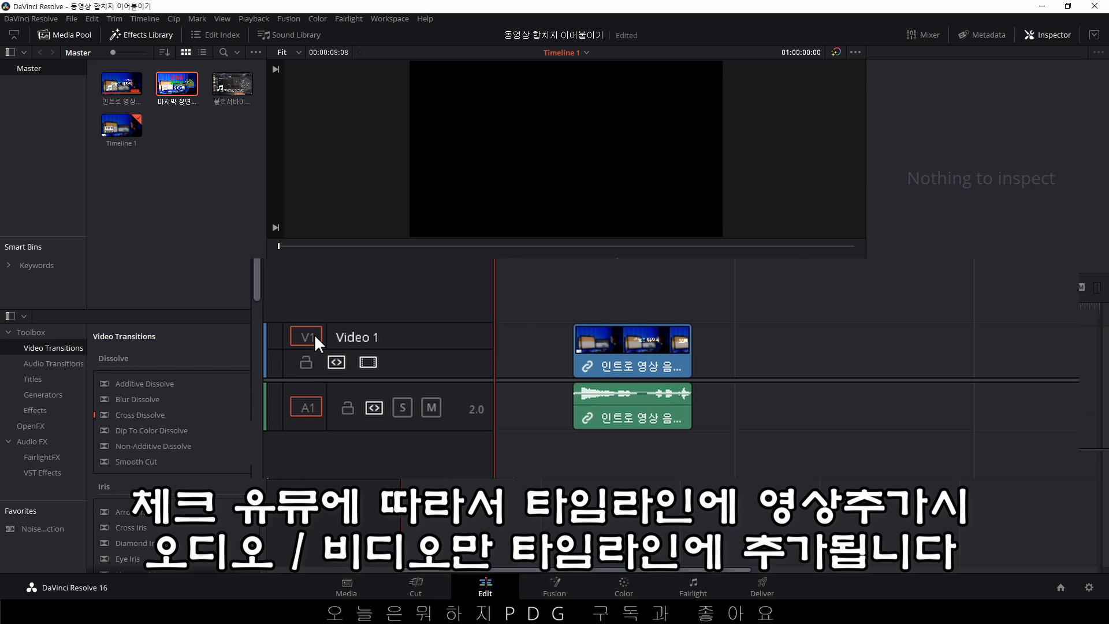
- Test adding the last-scene clip after the intro clip twice, deleting it from the timeline each time
drag(177, 86, 832, 404)
drag(946, 322, 1050, 470)
key(Delete)
drag(177, 86, 779, 375)
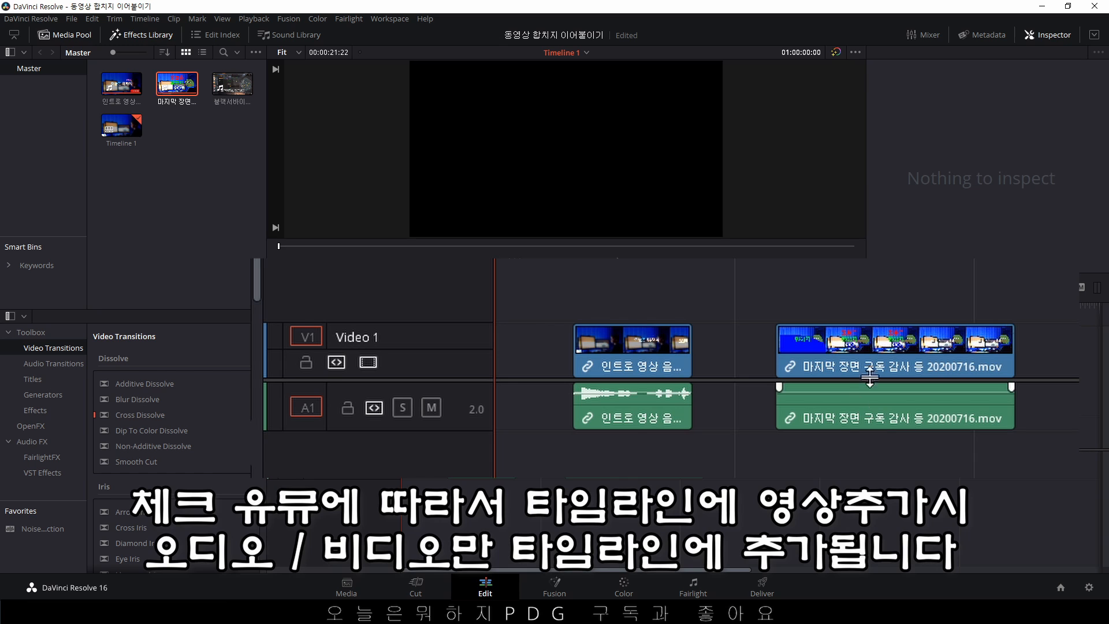
drag(883, 276, 955, 457)
key(Delete)
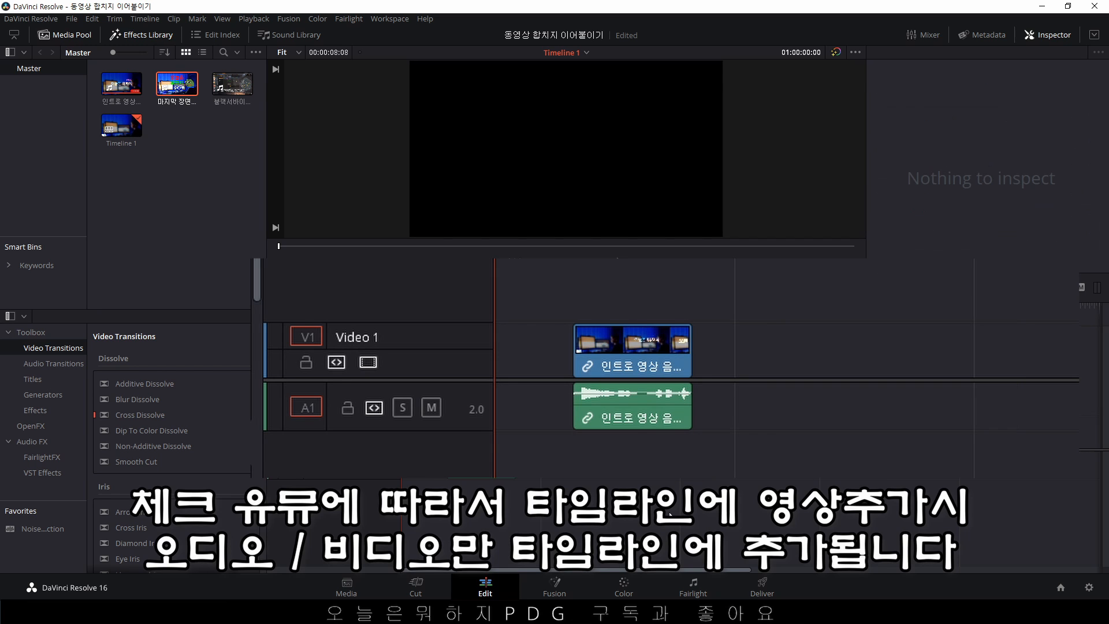
- Add the last-scene clip with the Audio 1 destination off, delete it again and re-enable Audio 1
click(306, 408)
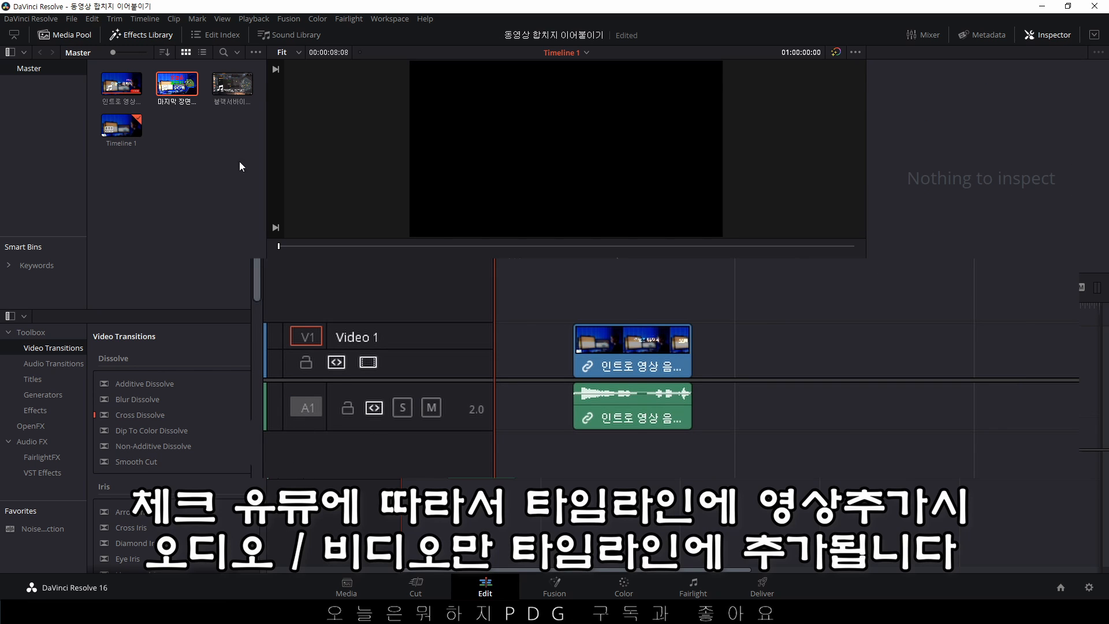
drag(173, 83, 765, 391)
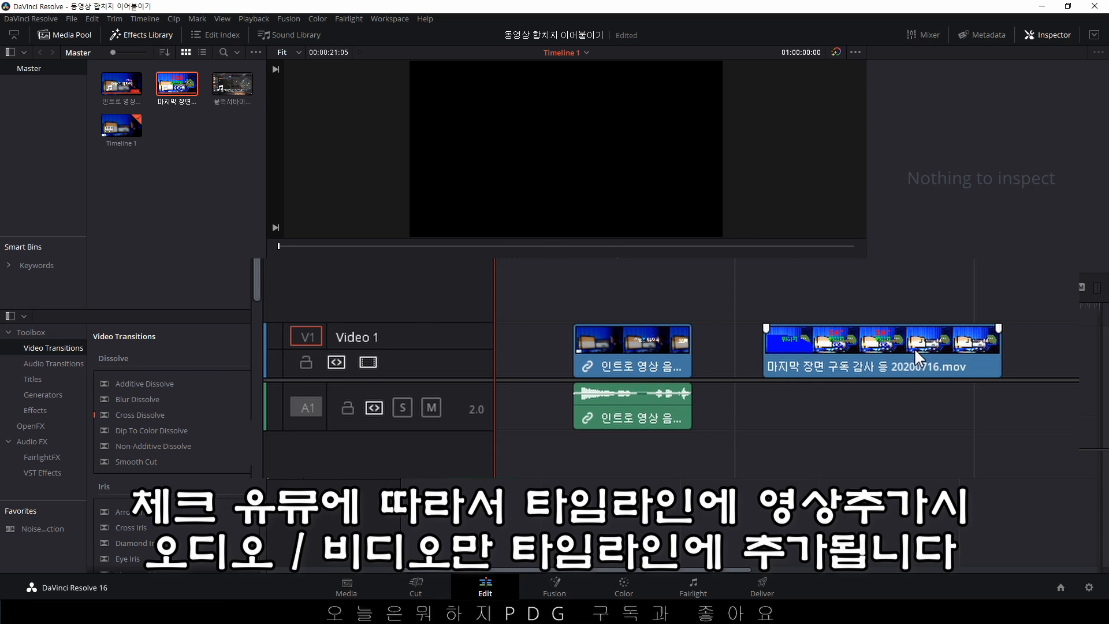
drag(883, 268, 965, 442)
key(Delete)
click(296, 407)
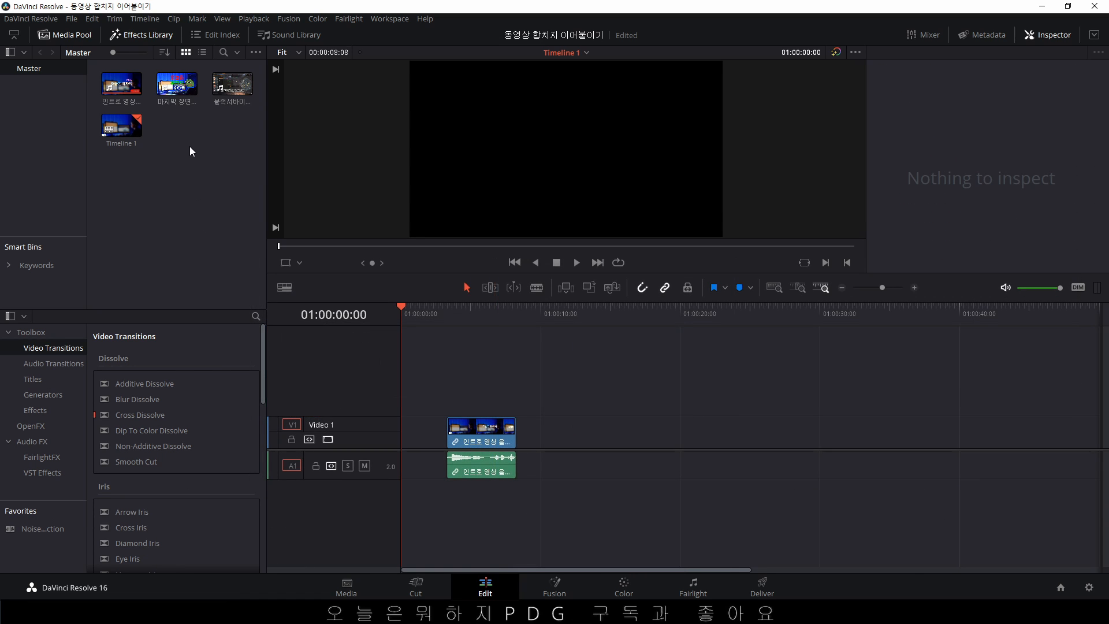
- Place the 블랙서바이벌 레벨업 파밍 업로드용.mov clip after the intro and the last-scene clip behind it, with their audio
drag(233, 87, 552, 430)
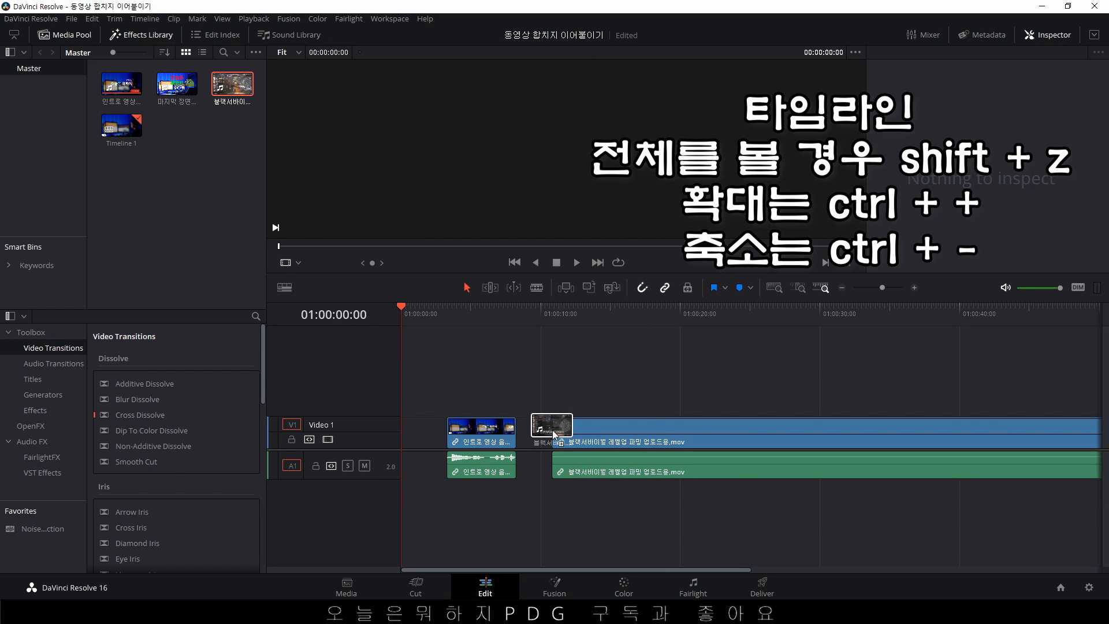
key(shift+z)
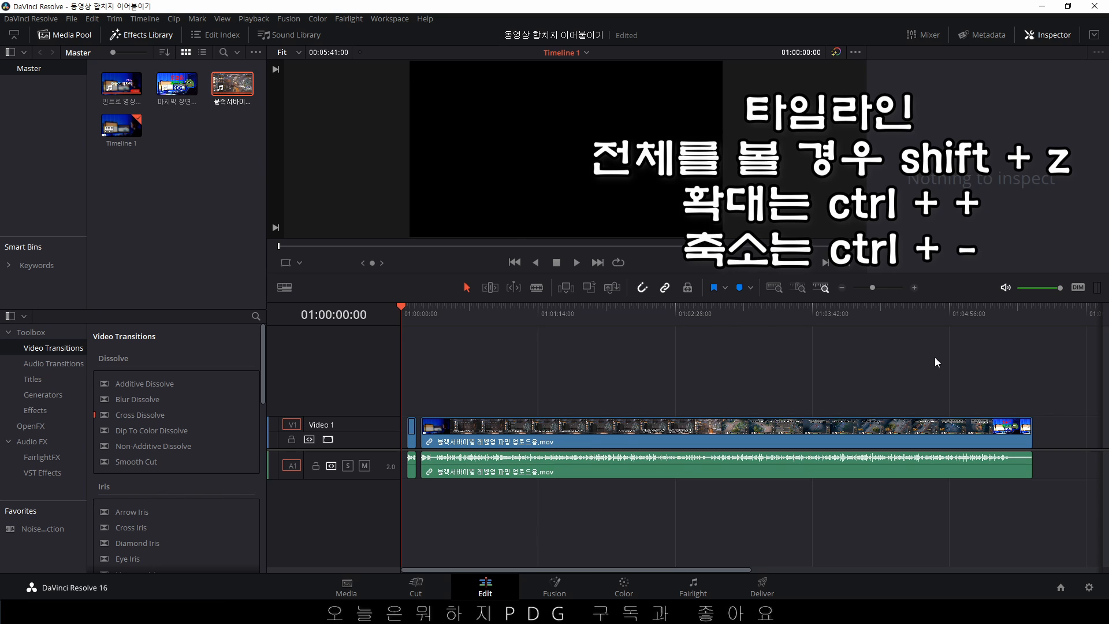
drag(176, 85, 1019, 439)
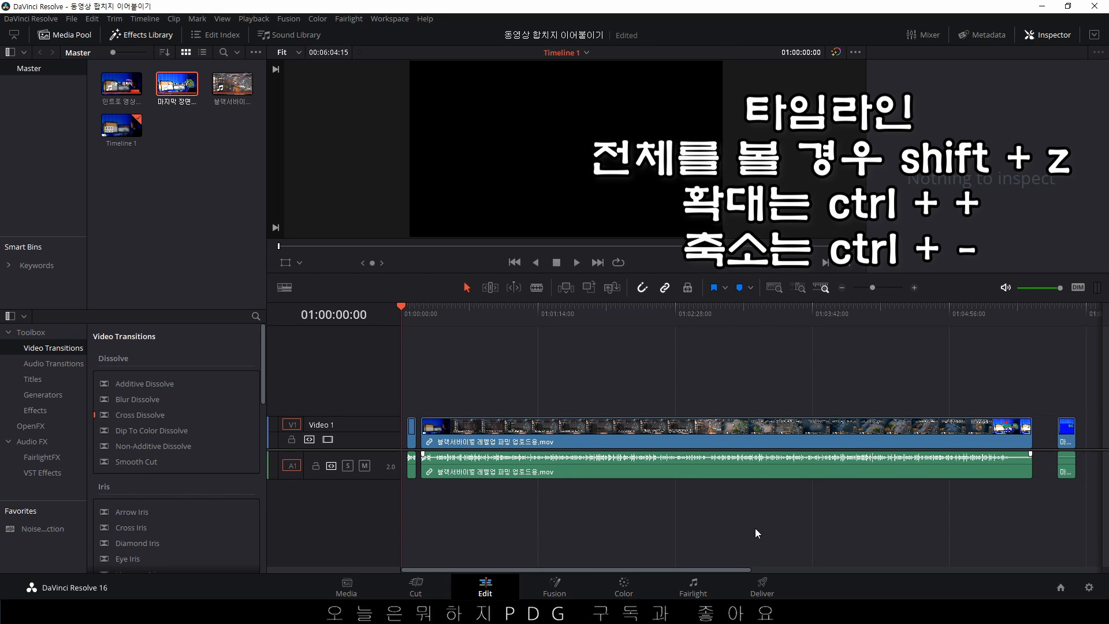
- Move the 블랙서바이벌 레벨업 파밍 업로드용.mov clip earlier so it adjoins the end of the intro clip
key(ctrl+equal)
drag(613, 437, 586, 430)
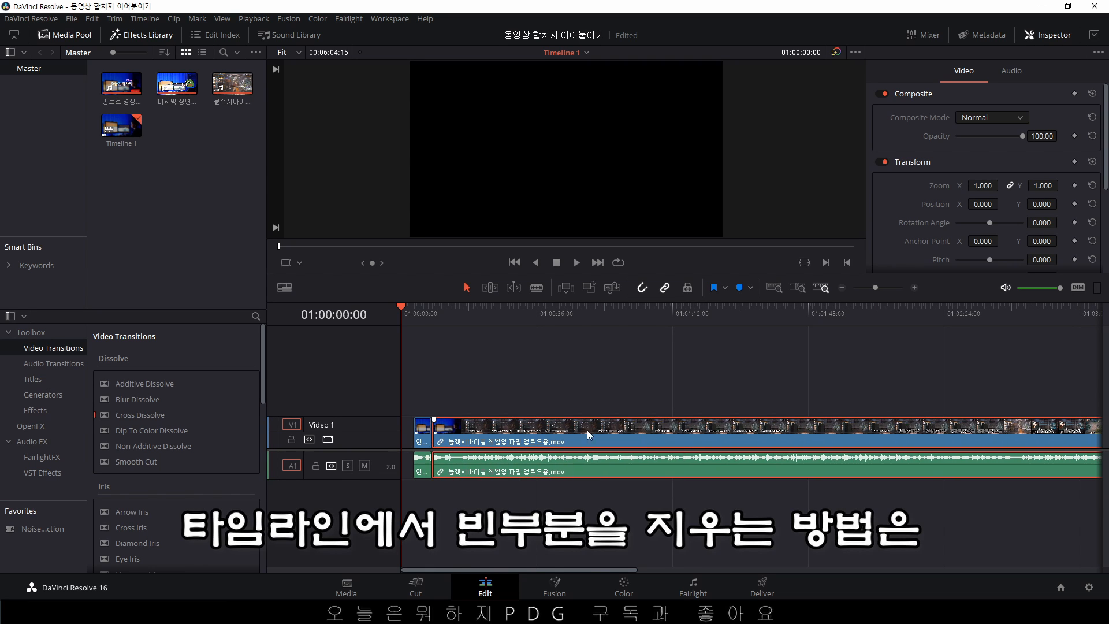
- Ripple-delete the empty gap at the start of the timeline, before the intro clip
click(409, 438)
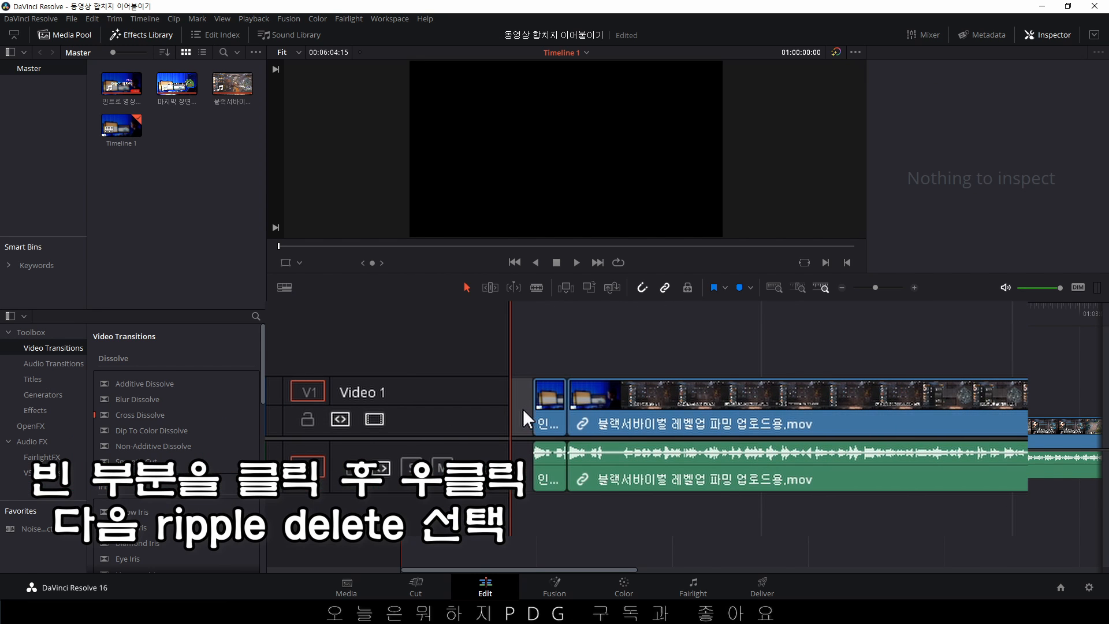
click(915, 289)
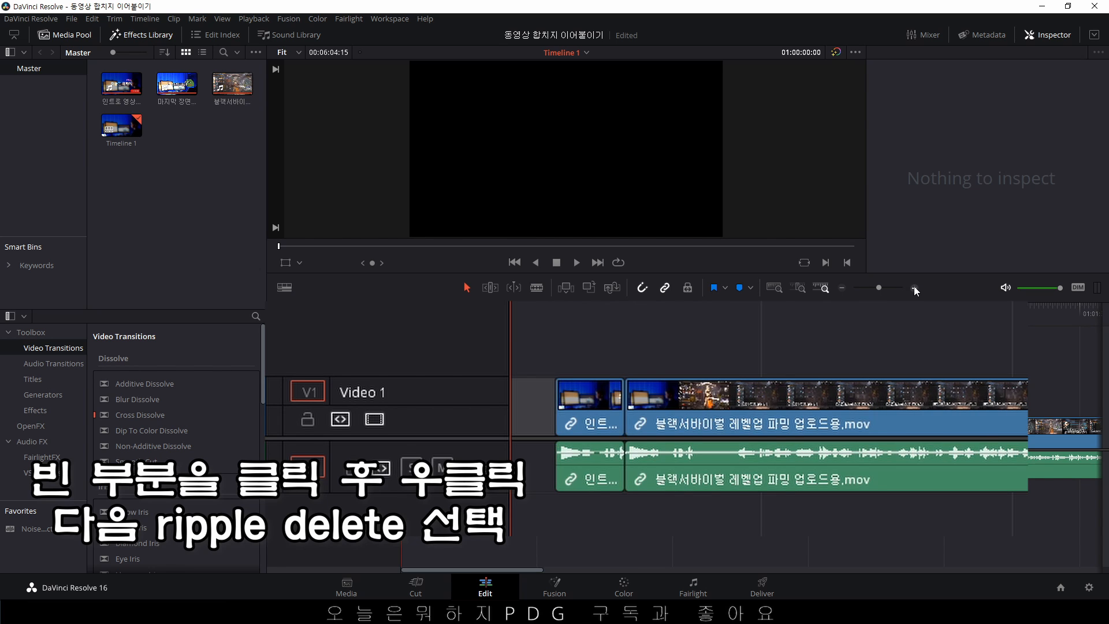
click(914, 288)
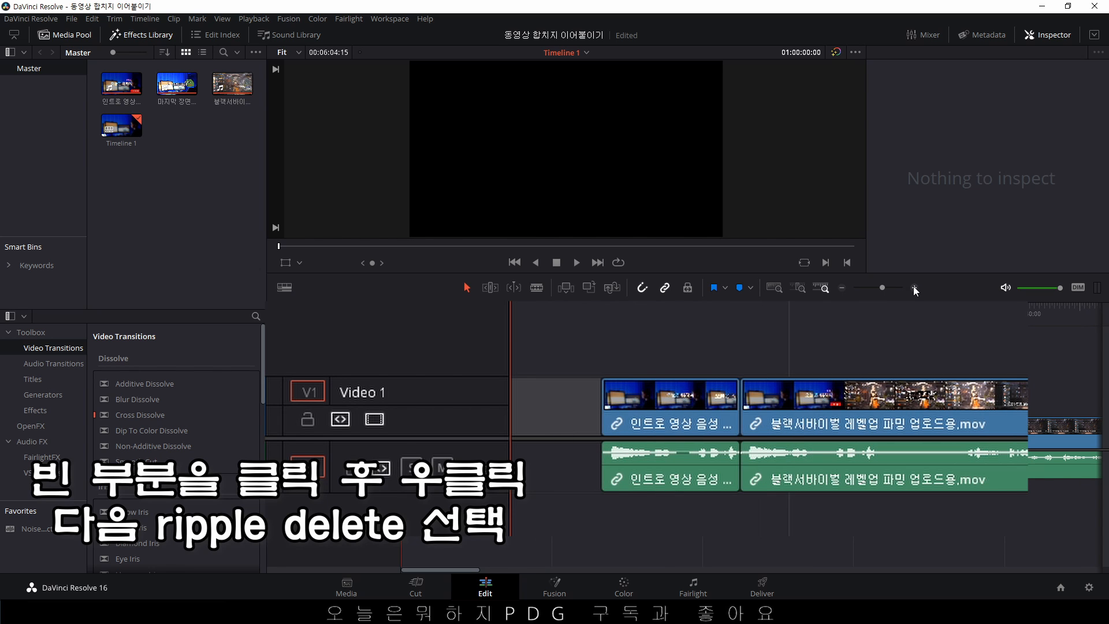
right_click(549, 412)
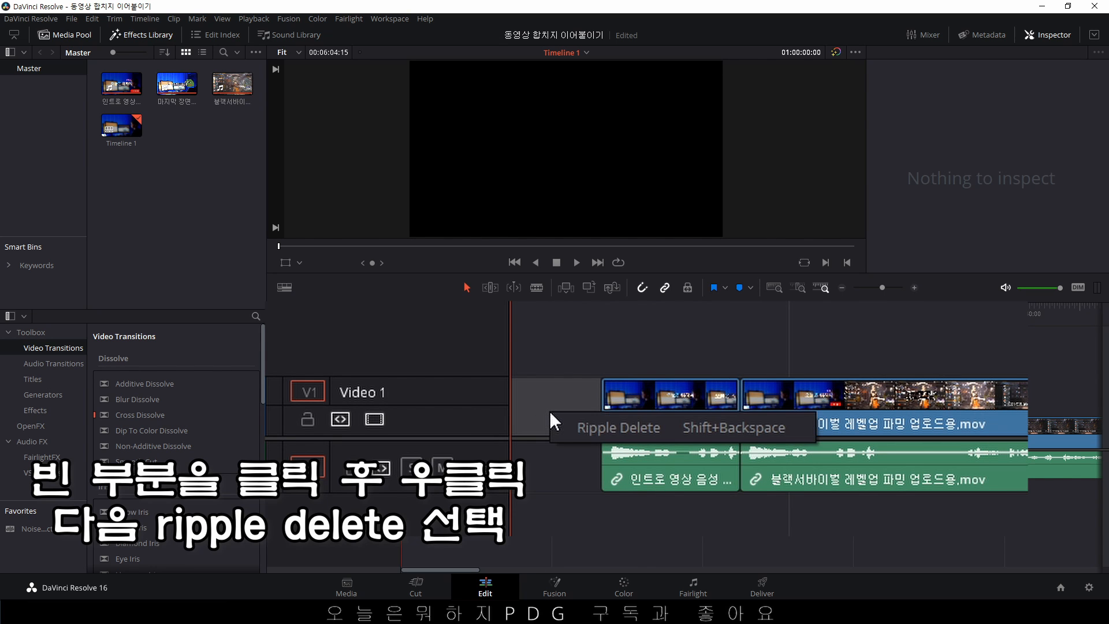
click(591, 428)
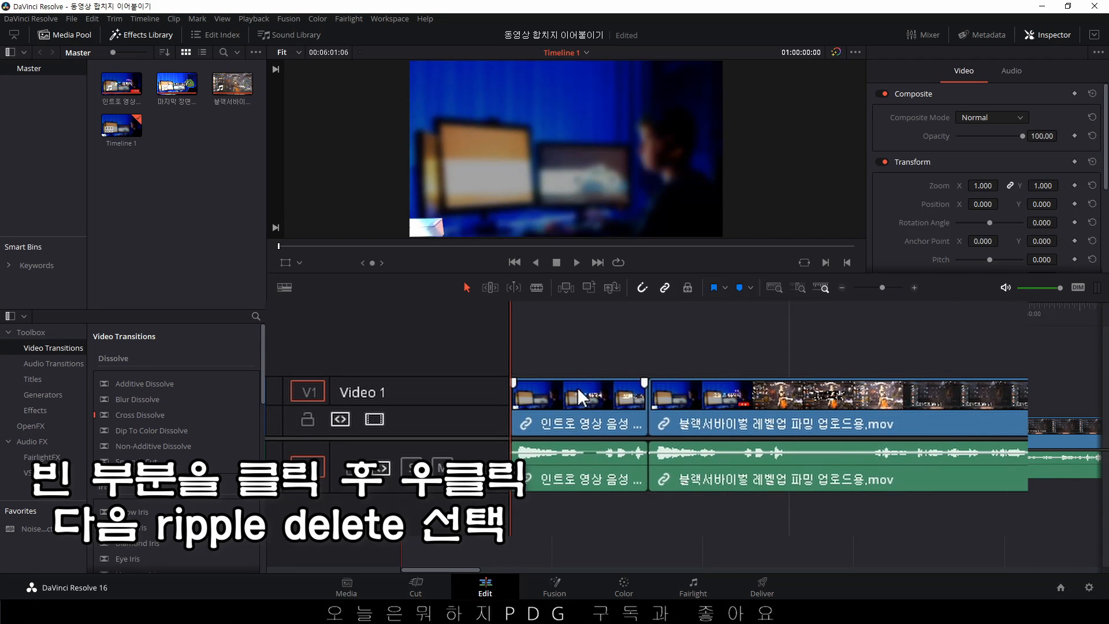
- Ripple-delete the gap between the 블랙서바이벌 레벨업 파밍 업로드용.mov clip and the last-scene clip
scroll(708, 399, down, 4)
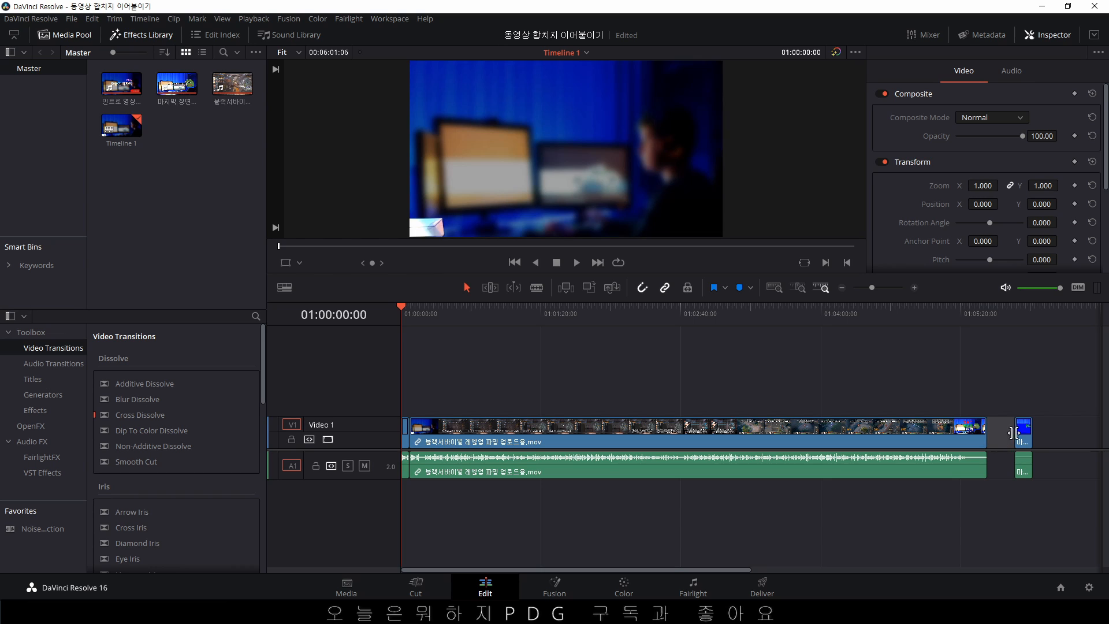
right_click(1001, 432)
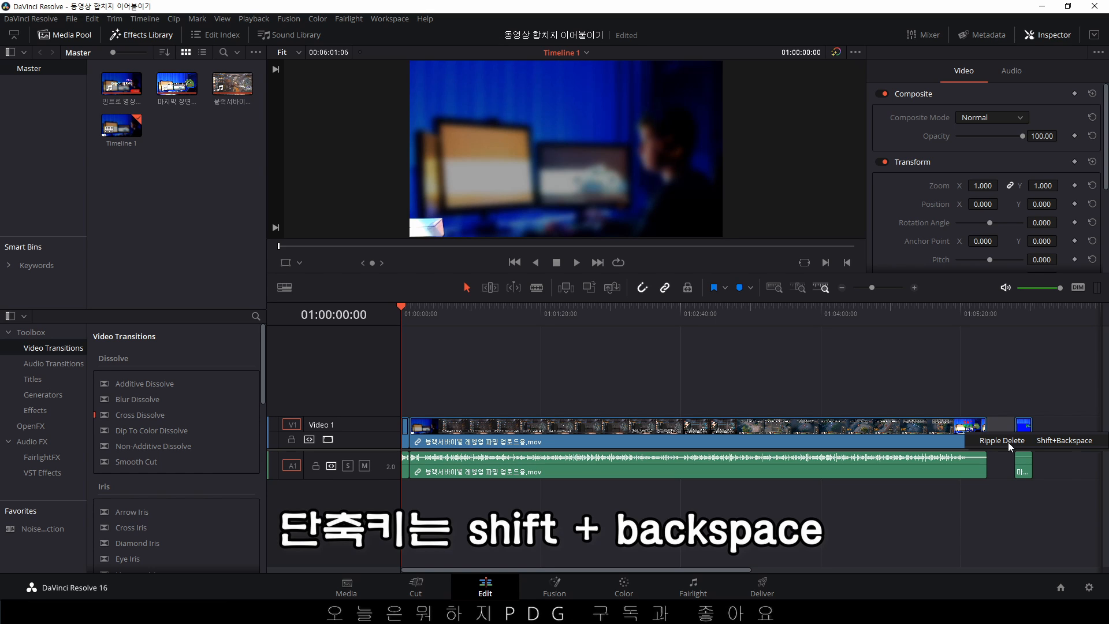
click(1007, 441)
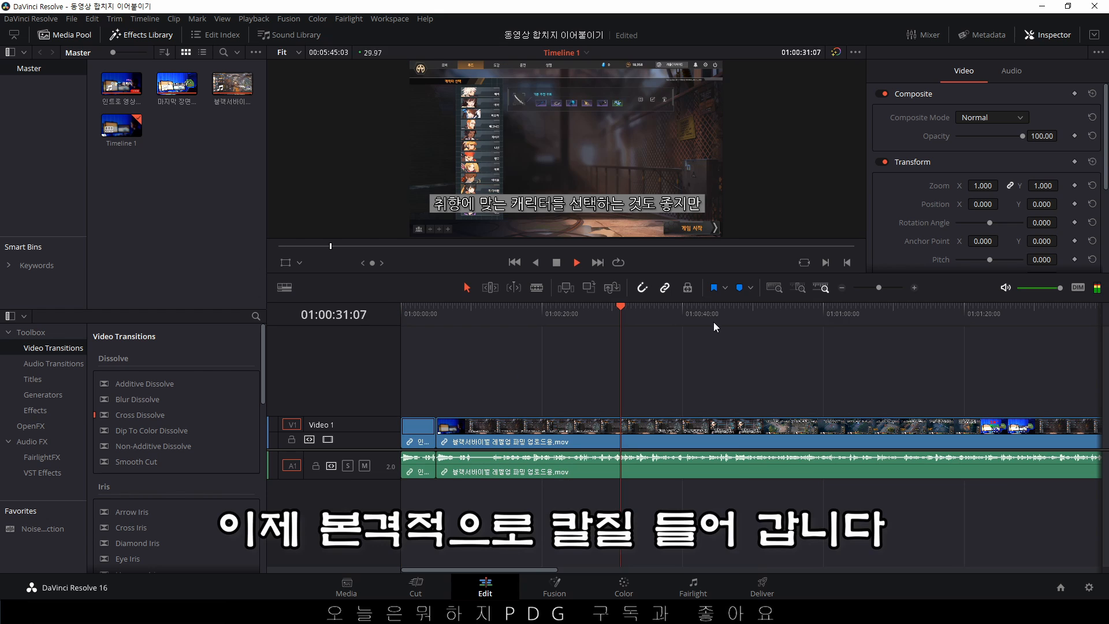
- Play back the joined timeline, skipping ahead to about 01:01:20:00 to review the main clip
click(728, 322)
click(770, 322)
click(825, 322)
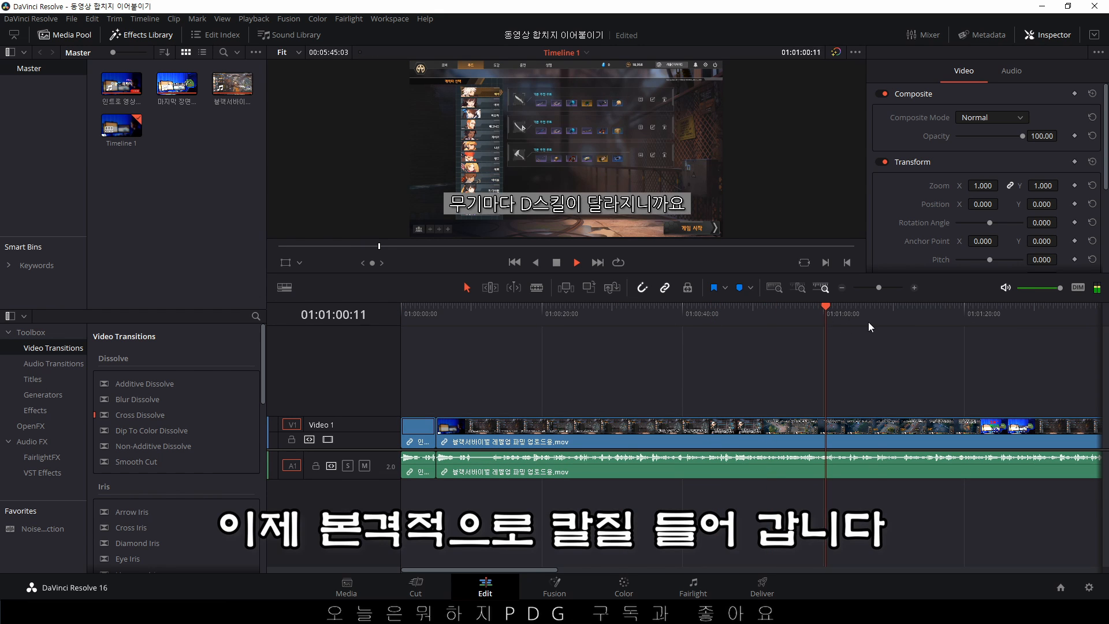
click(870, 321)
click(922, 320)
click(964, 311)
key(space)
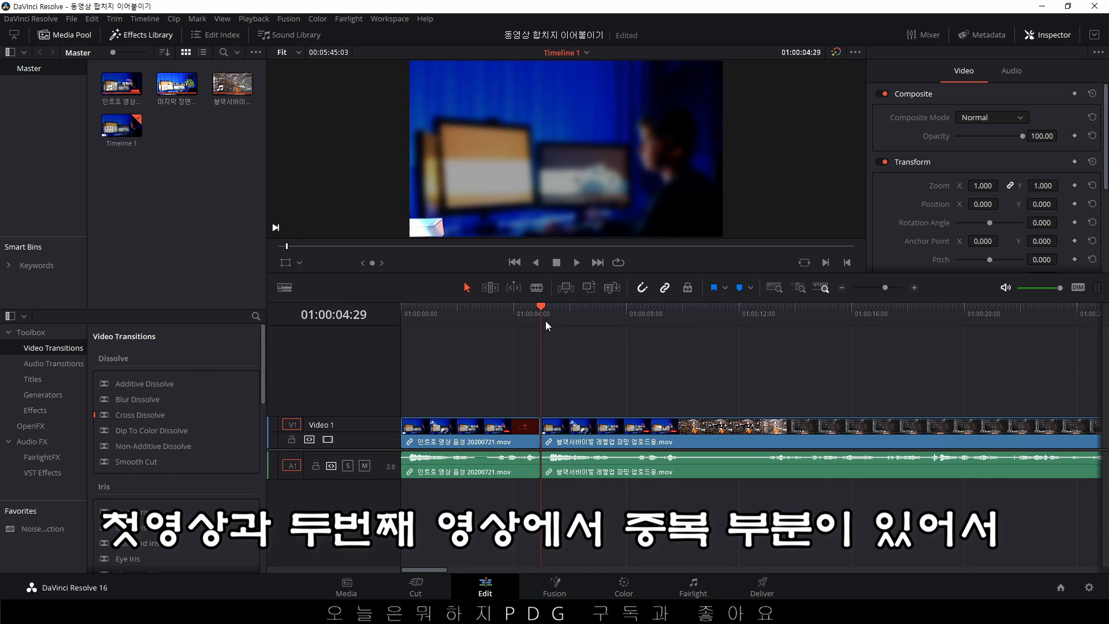
- Find where the repeated intro ends in the main clip and park the playhead at 01:00:10:00
mouse_move(545, 321)
mouse_down()
mouse_move(600, 321)
mouse_move(437, 323)
mouse_move(688, 324)
mouse_move(535, 332)
mouse_up()
click(918, 287)
click(917, 286)
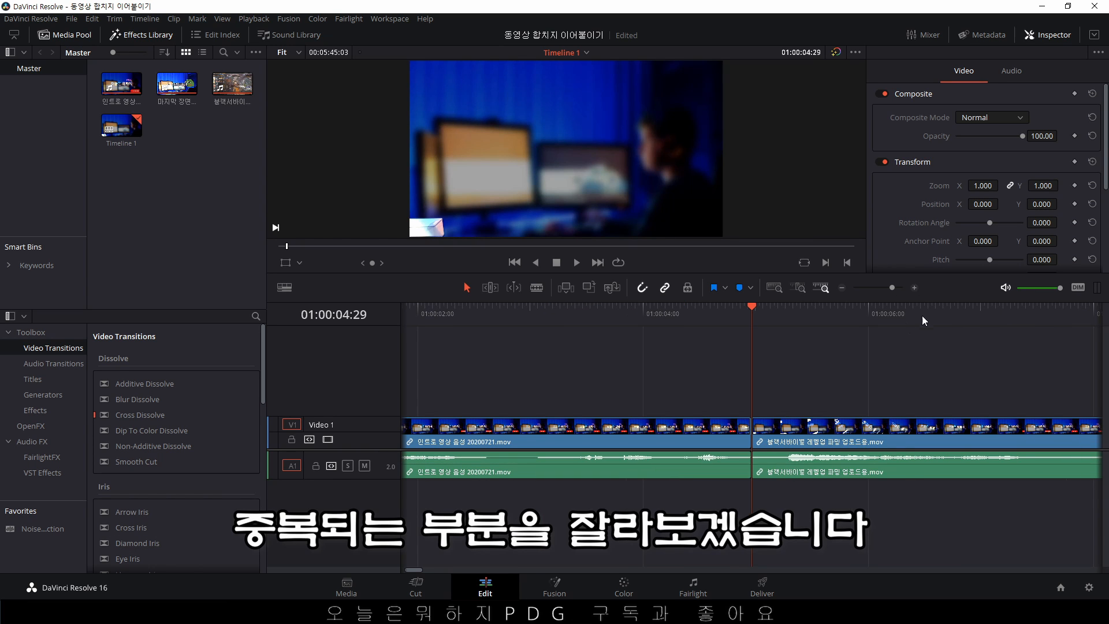
click(842, 287)
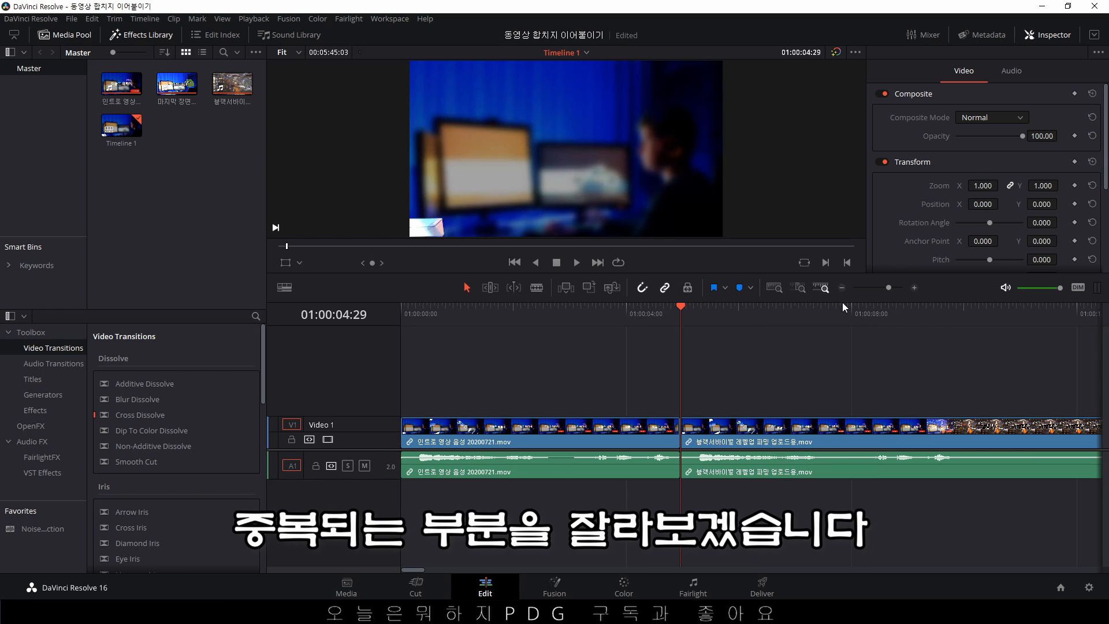
click(912, 311)
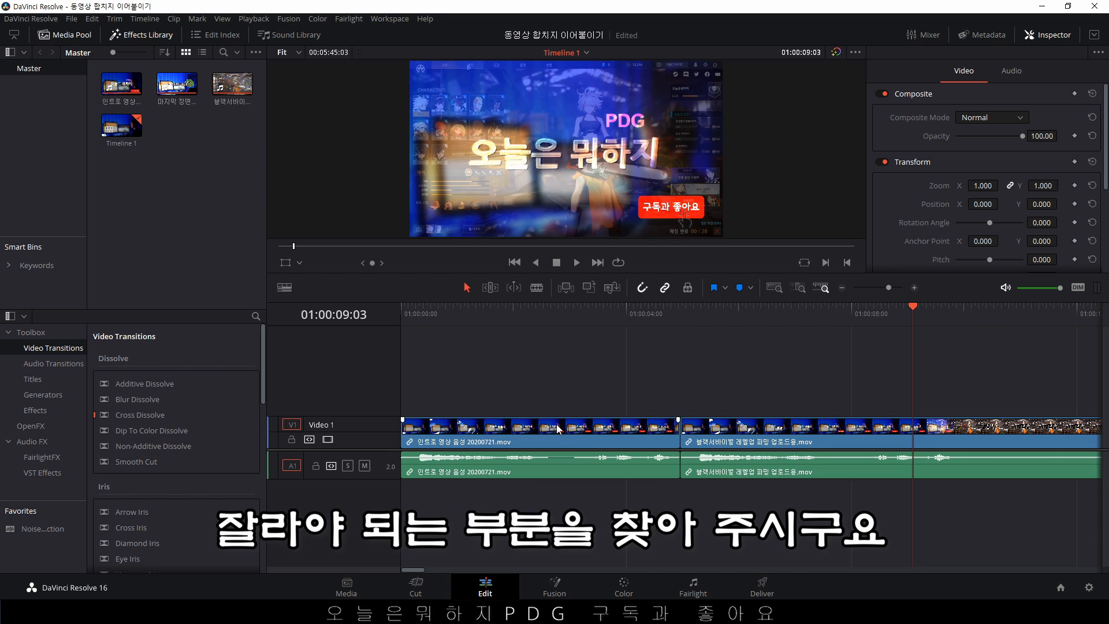
drag(715, 314, 747, 316)
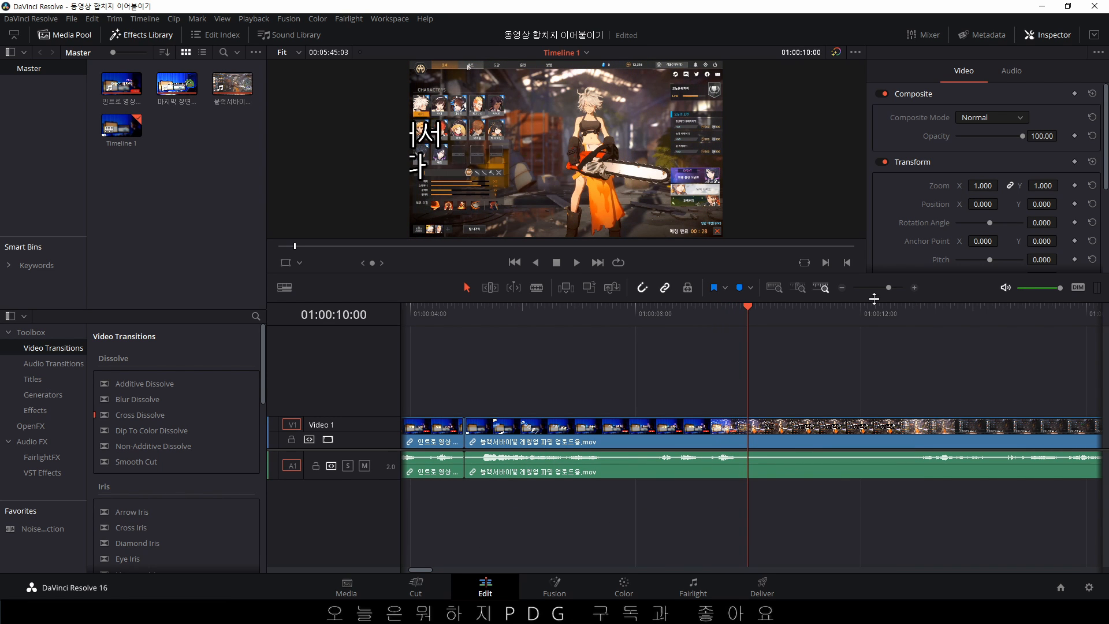
click(840, 289)
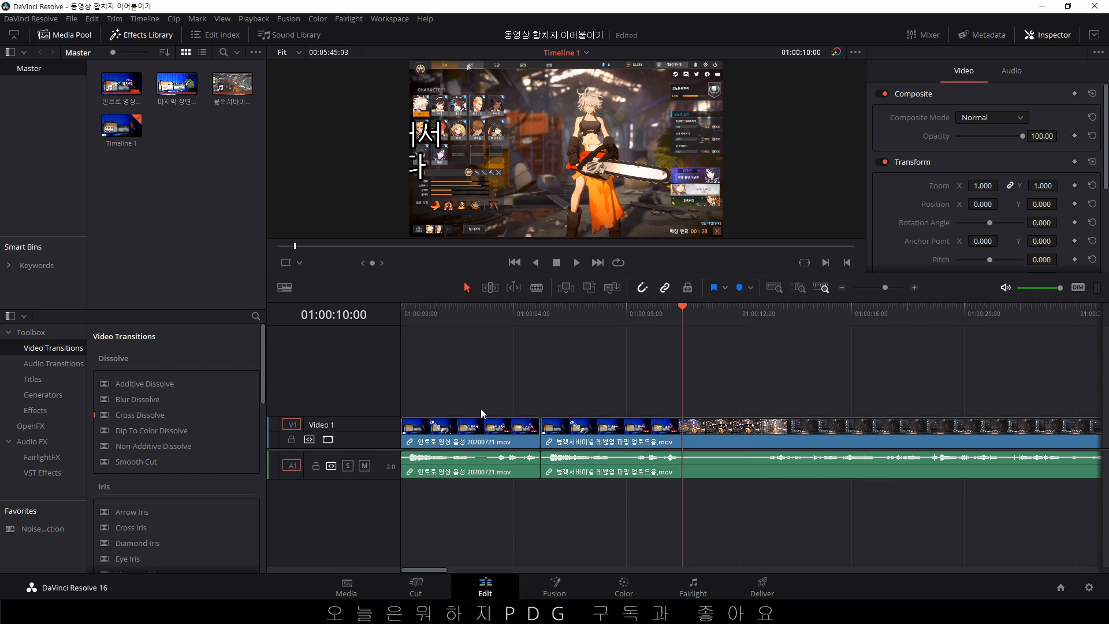
- Split the 블랙서바이벌 레벨업 파밍 업로드용.mov clip at 01:00:10:00 with the Blade tool and return to selection mode
click(462, 440)
click(663, 440)
click(611, 364)
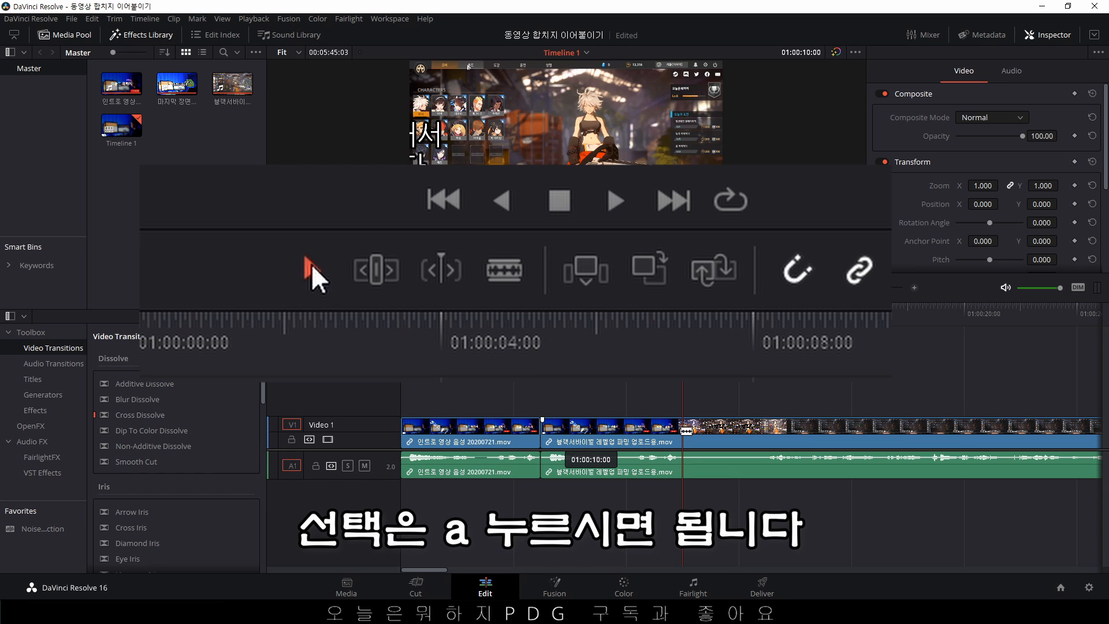
click(686, 431)
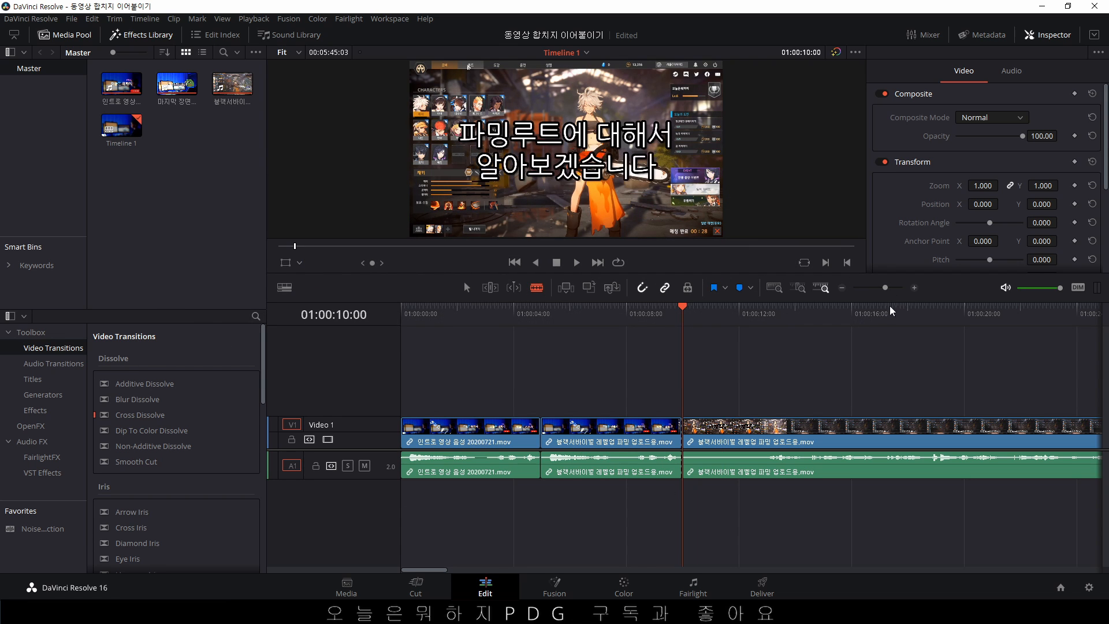
click(910, 289)
key(a)
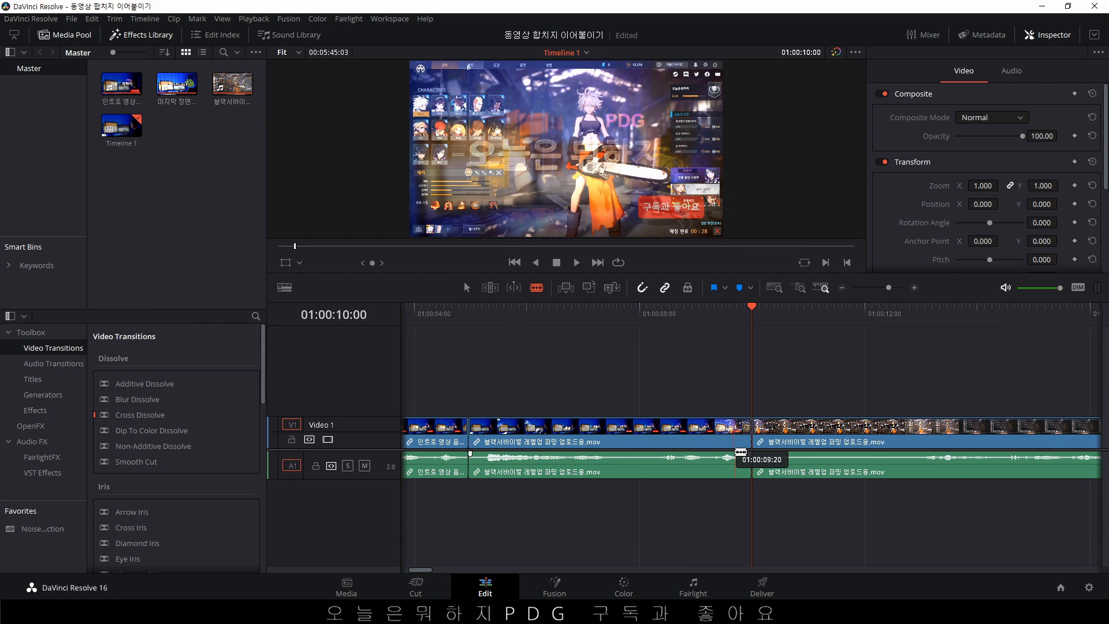
- Delete the short main-clip segment containing the repeated intro and ripple-delete the gap it leaves
click(622, 312)
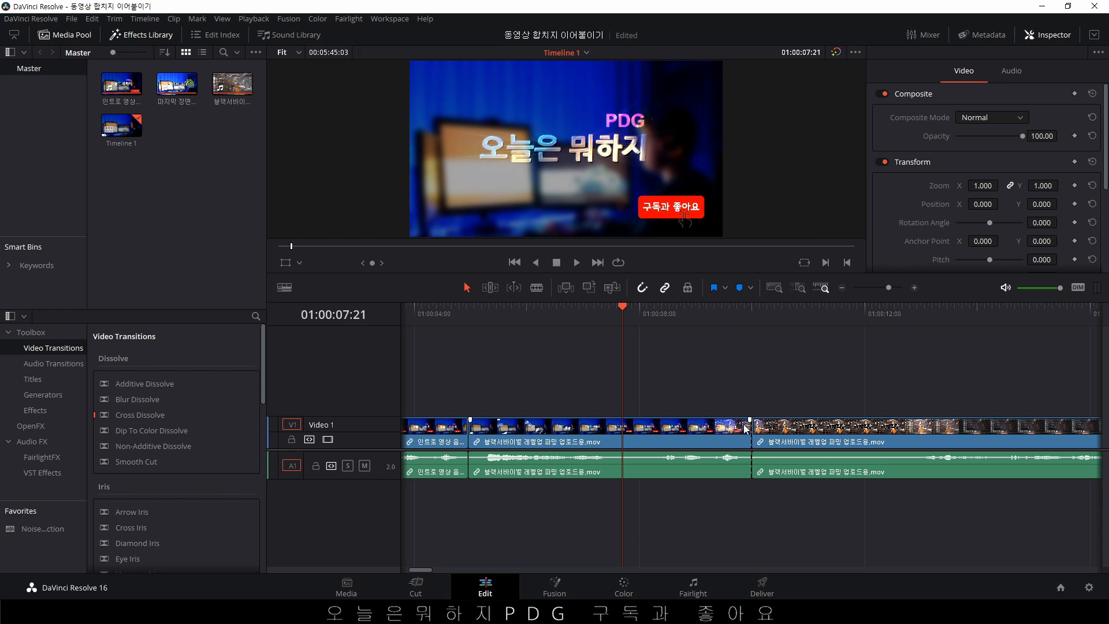
click(843, 287)
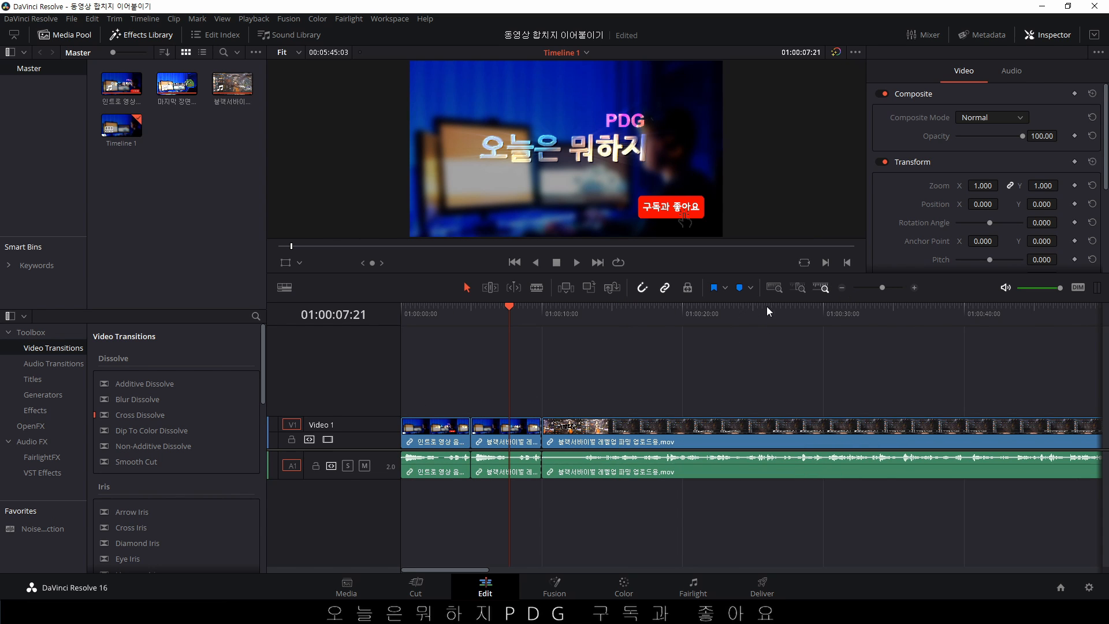
click(494, 433)
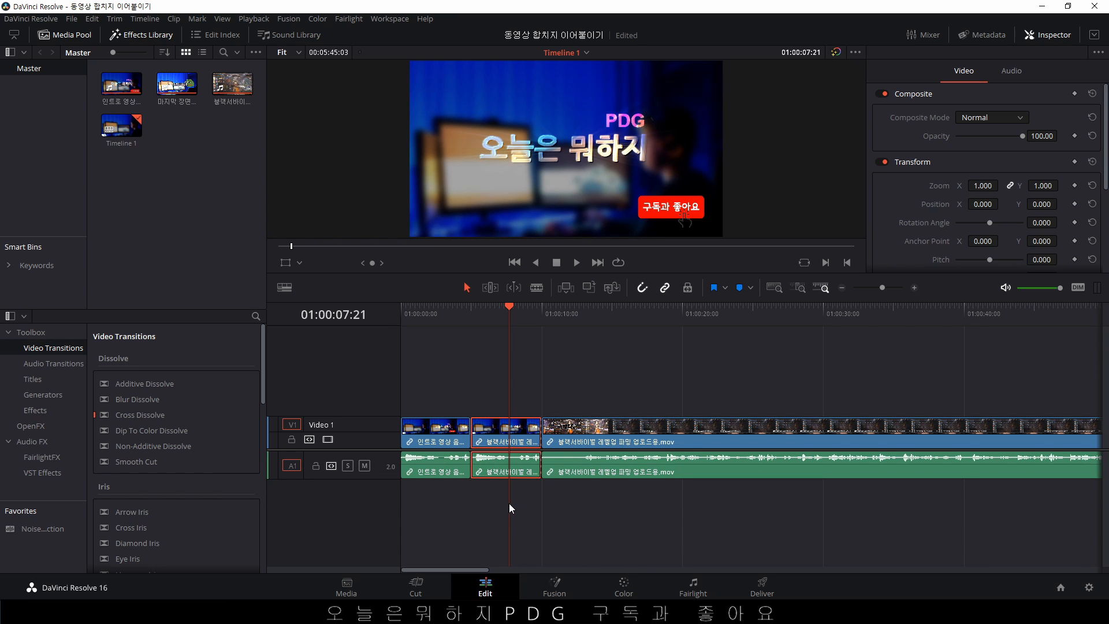
key(BackSpace)
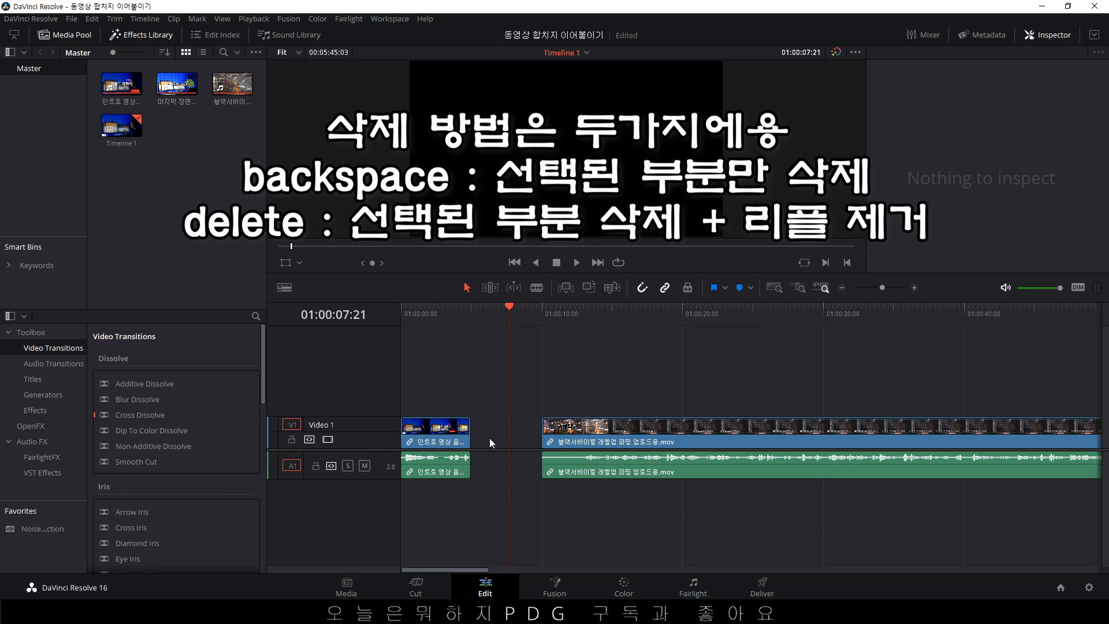
click(521, 436)
right_click(521, 436)
click(546, 445)
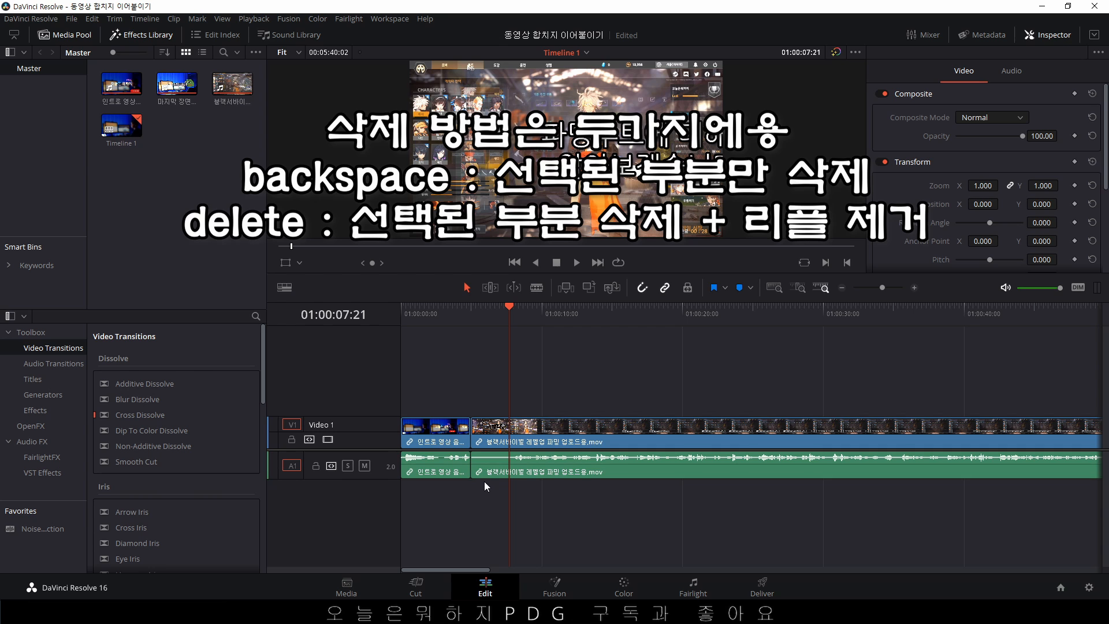
- Undo the gap removal and segment deletion, then test deleting the segment together with its gap and undo that too
key(ctrl+z)
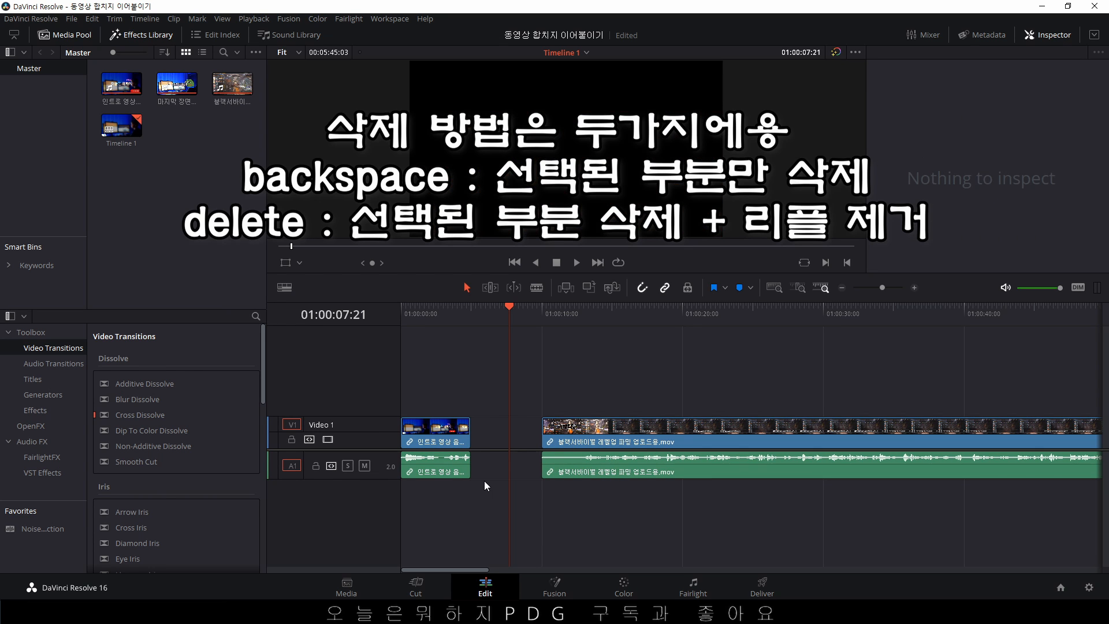
key(ctrl+z)
click(527, 445)
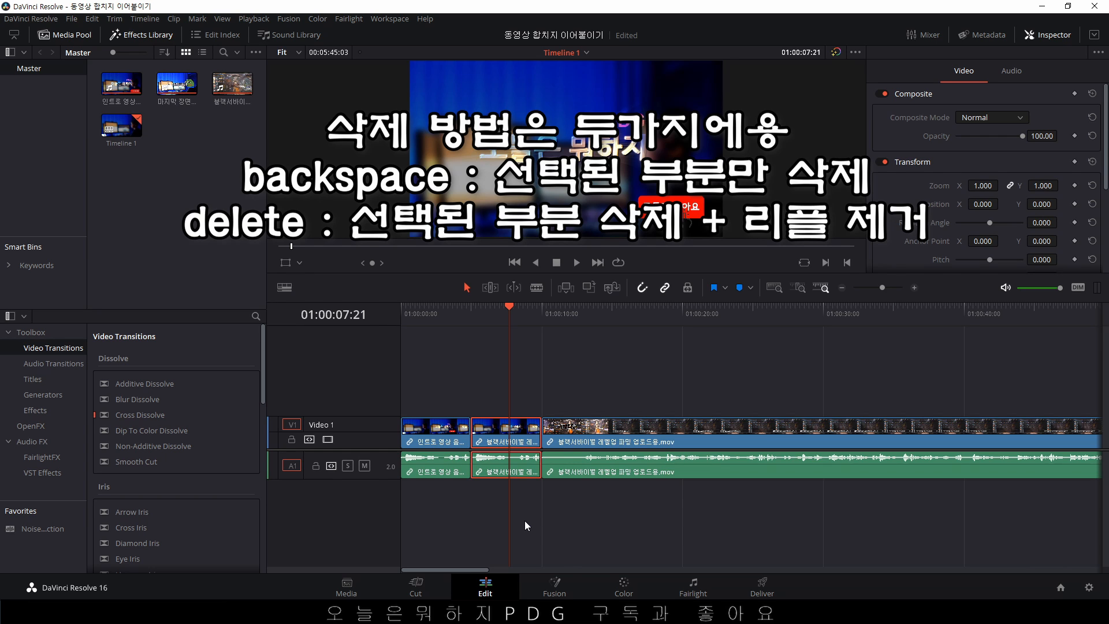
key(Delete)
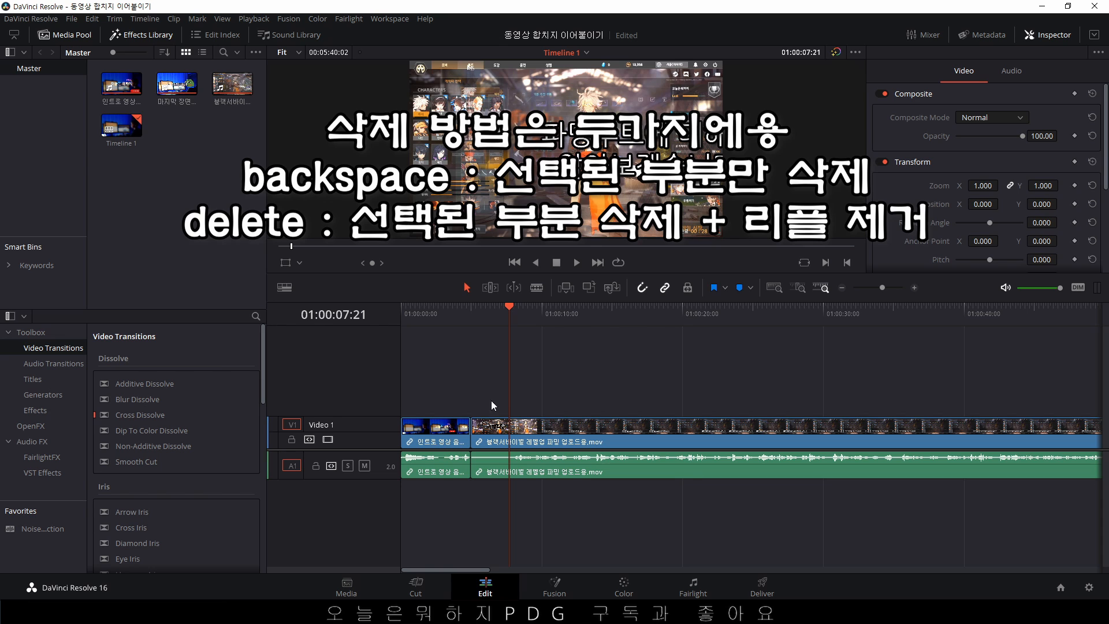
key(ctrl+z)
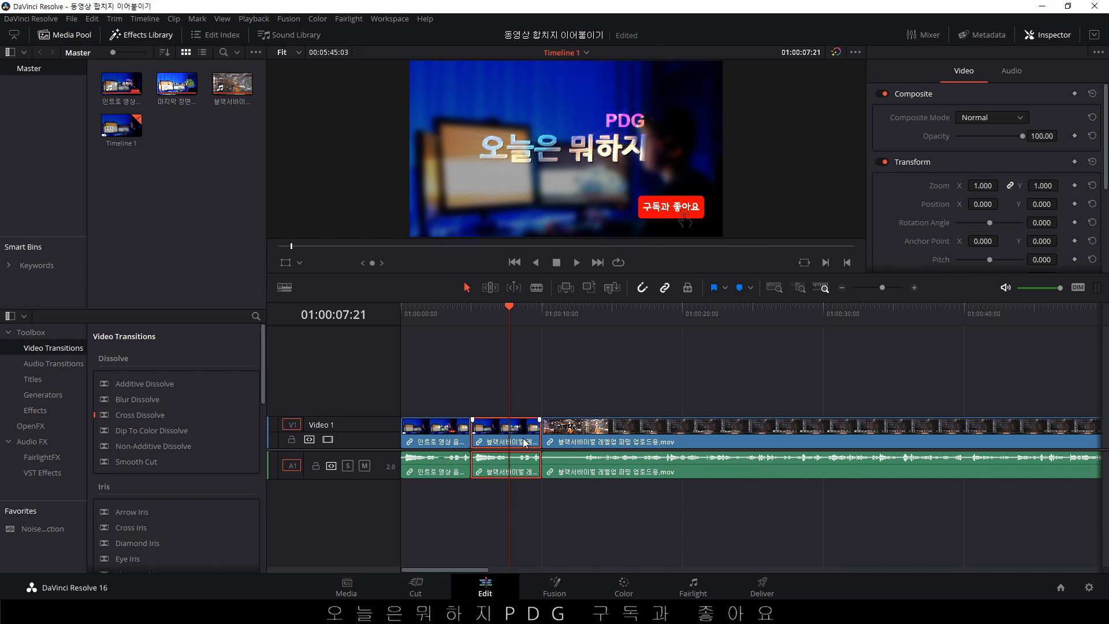
- Delete only the short segment after the intro clip again and close its gap with Ripple Delete
key(BackSpace)
click(518, 436)
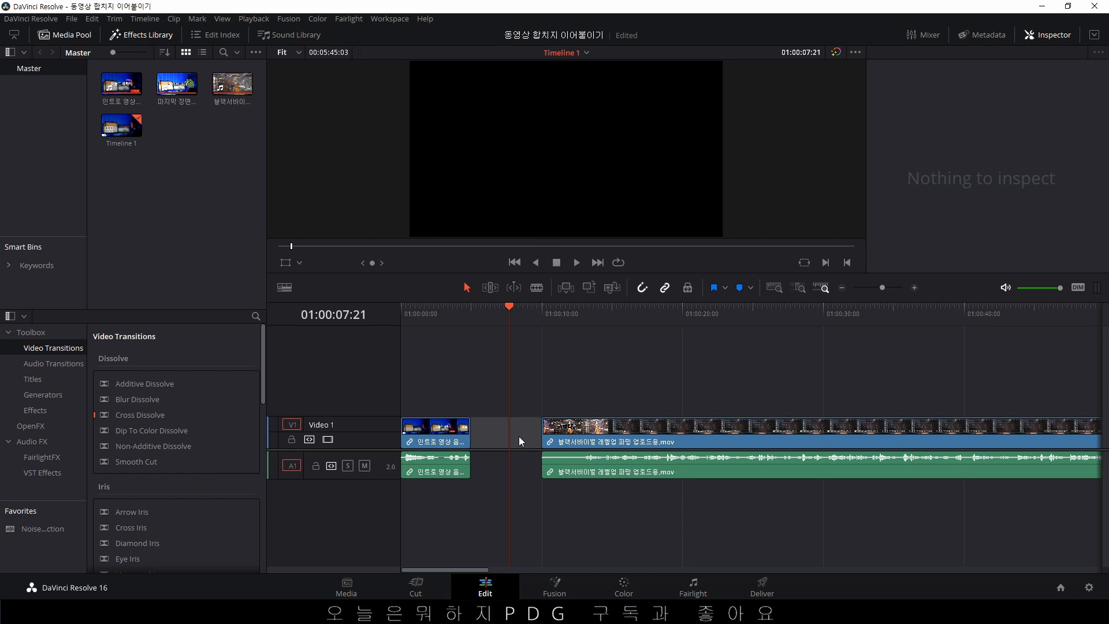
right_click(519, 437)
click(554, 444)
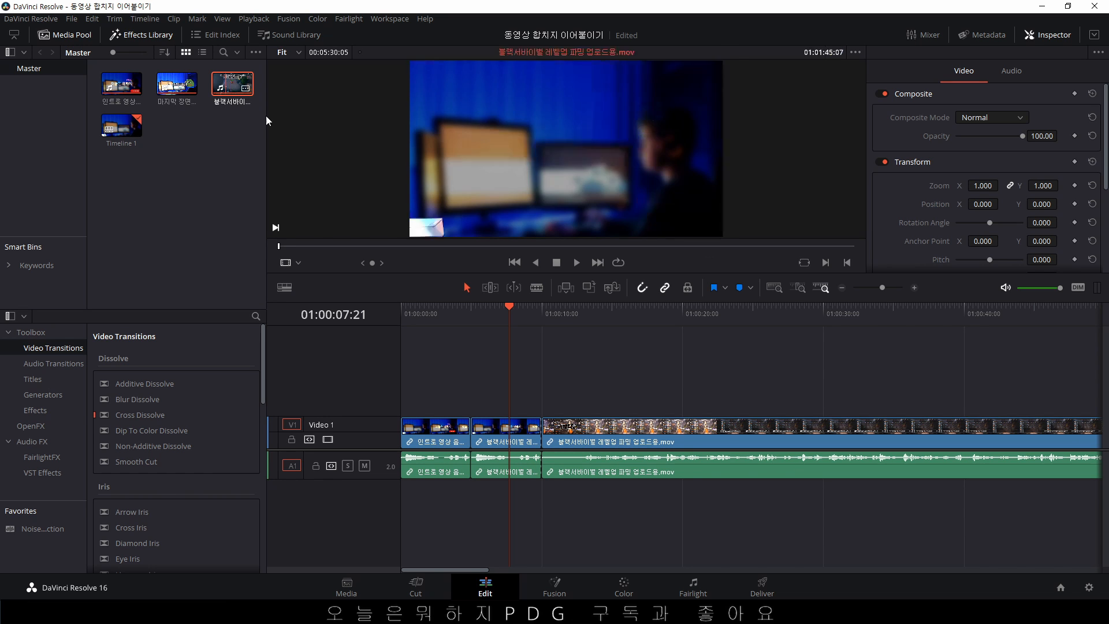
- Place another 블랙서바이벌 레벨업 파밍 업로드용.mov clip on Video 2 and Audio 2, overlapping the end of the short segment on Video 1
drag(230, 88, 568, 407)
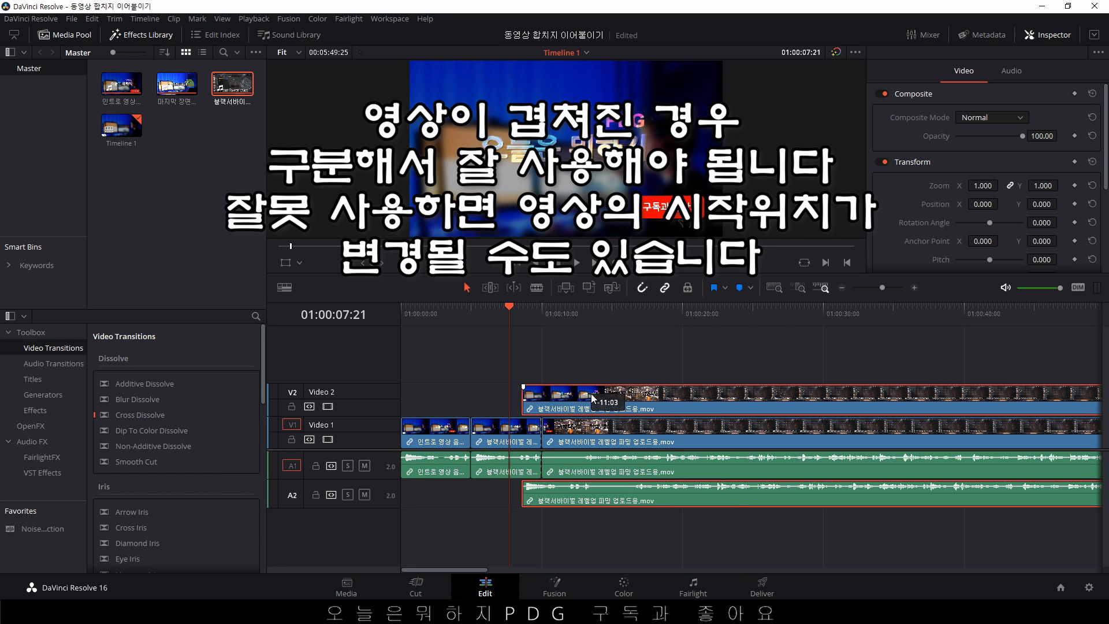
click(584, 549)
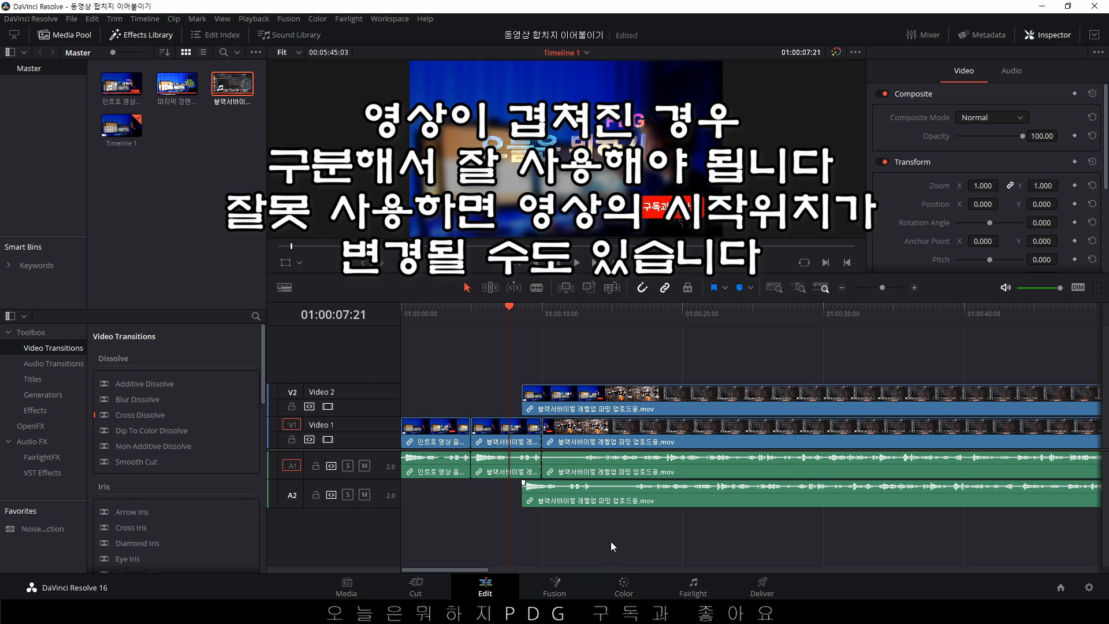
- With the overlapping clip above, delete the short segment on Video 1, return the playhead to 01:00:00:00 and ripple-delete the gap
click(525, 438)
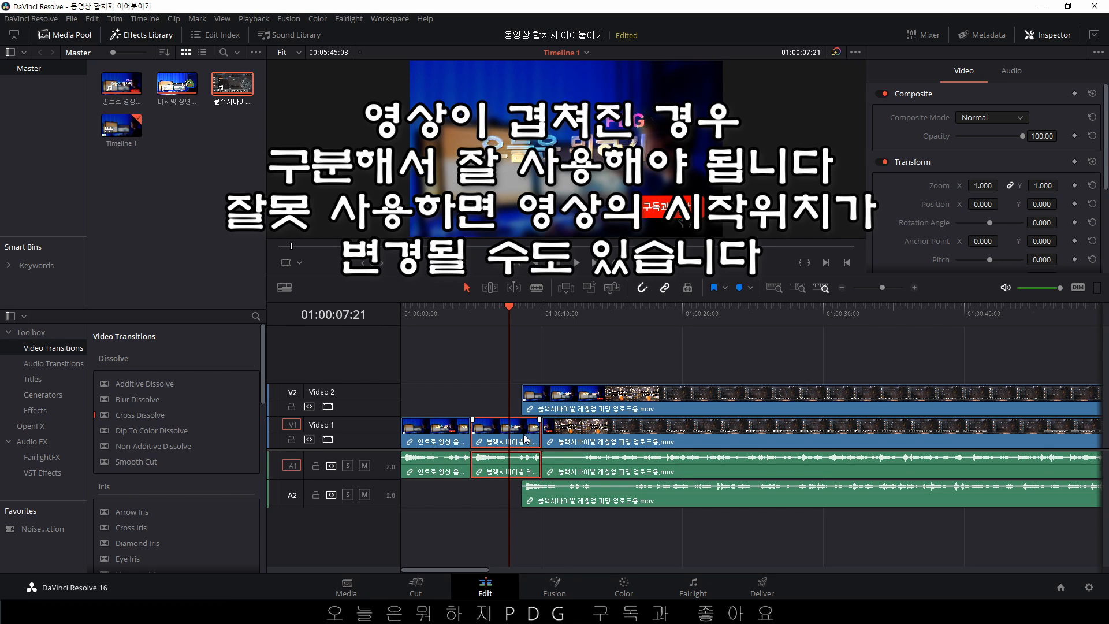
key(BackSpace)
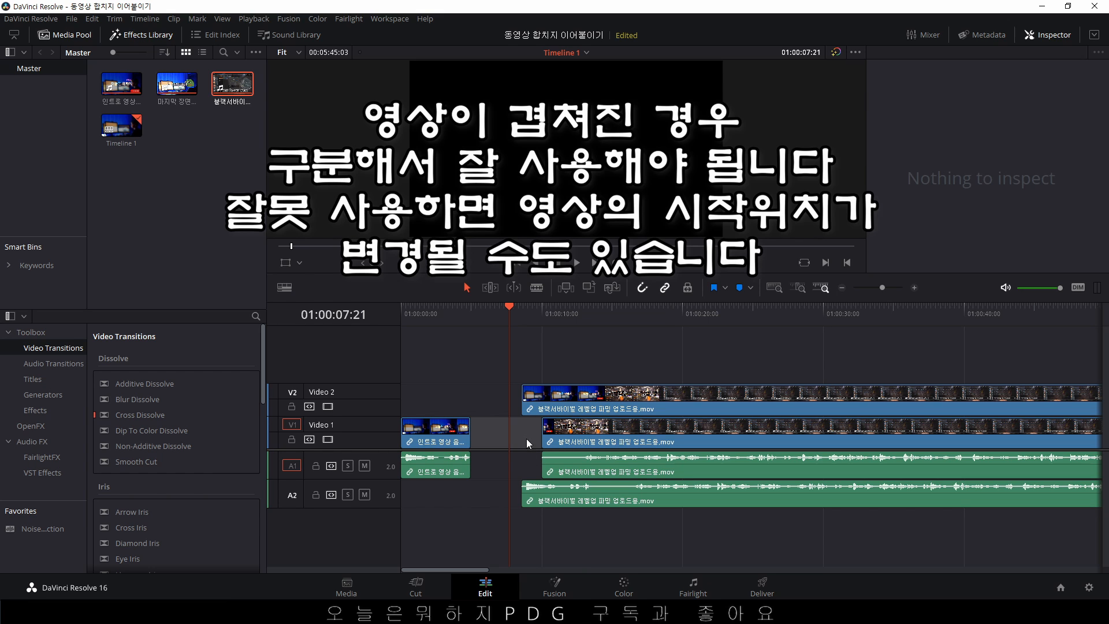
drag(455, 314, 404, 328)
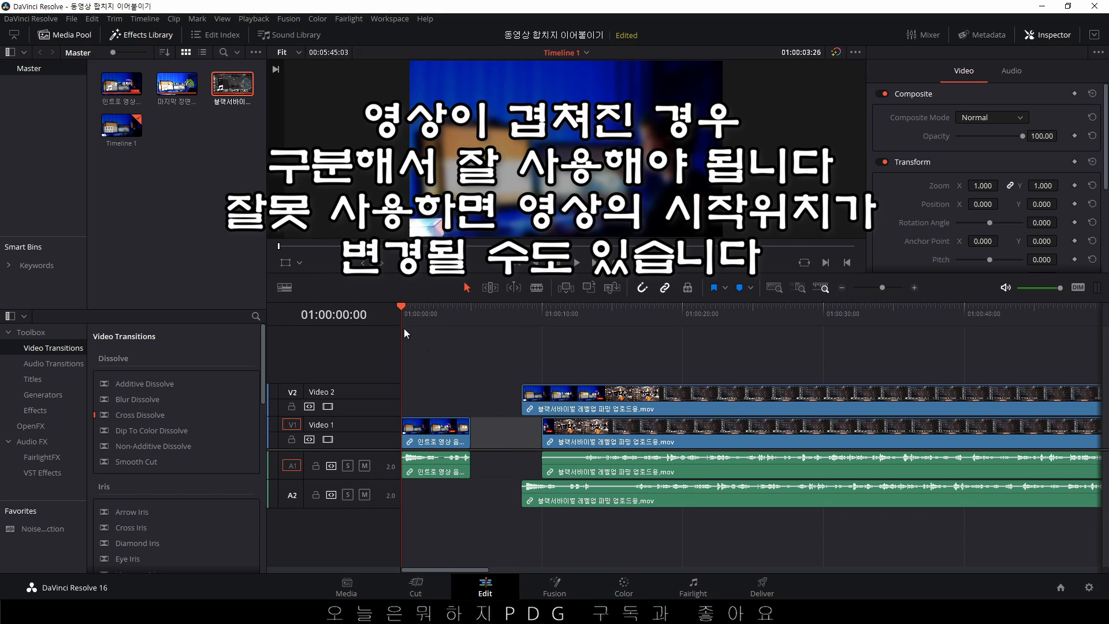
right_click(493, 436)
click(516, 448)
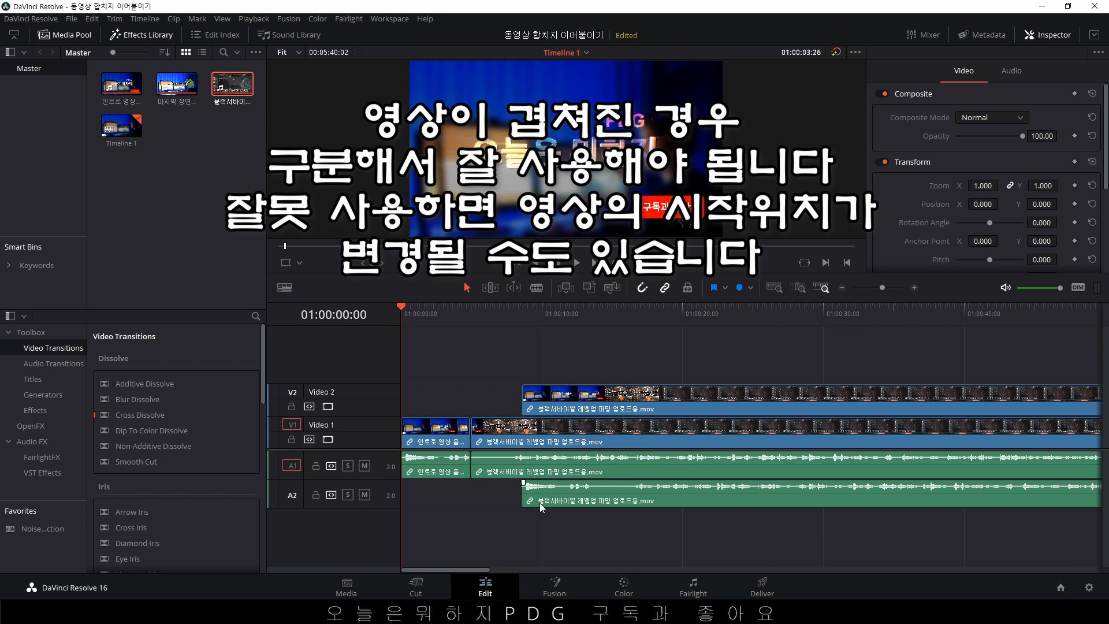
- Restore the short segment on Video 1, try deleting it together with its gap under the overlapping clip, and undo that
key(ctrl+z)
key(ctrl+z)
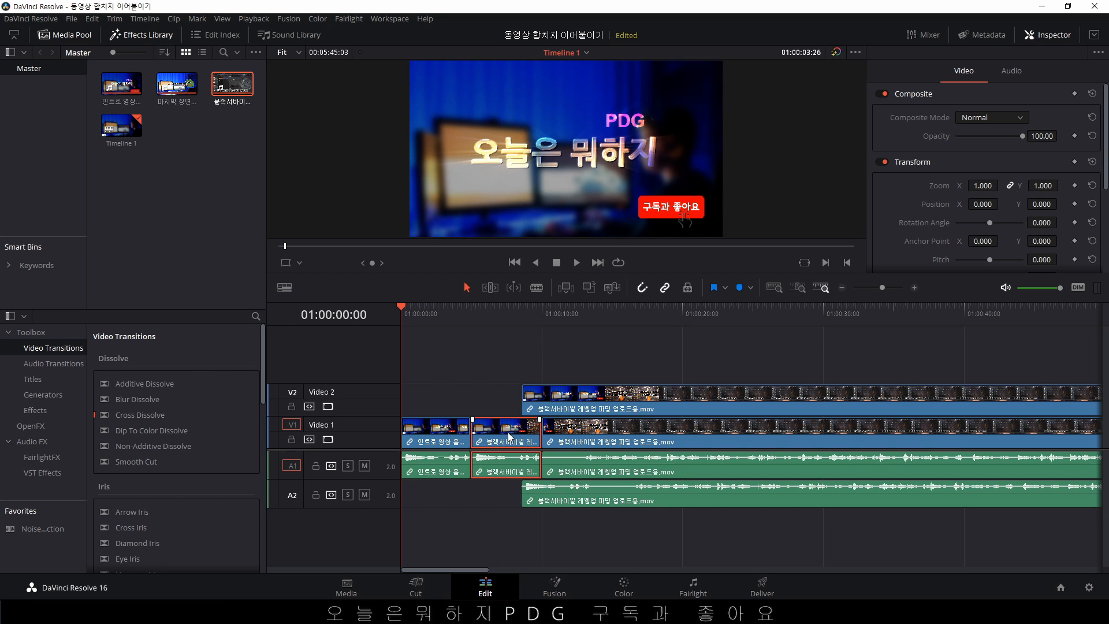
key(Delete)
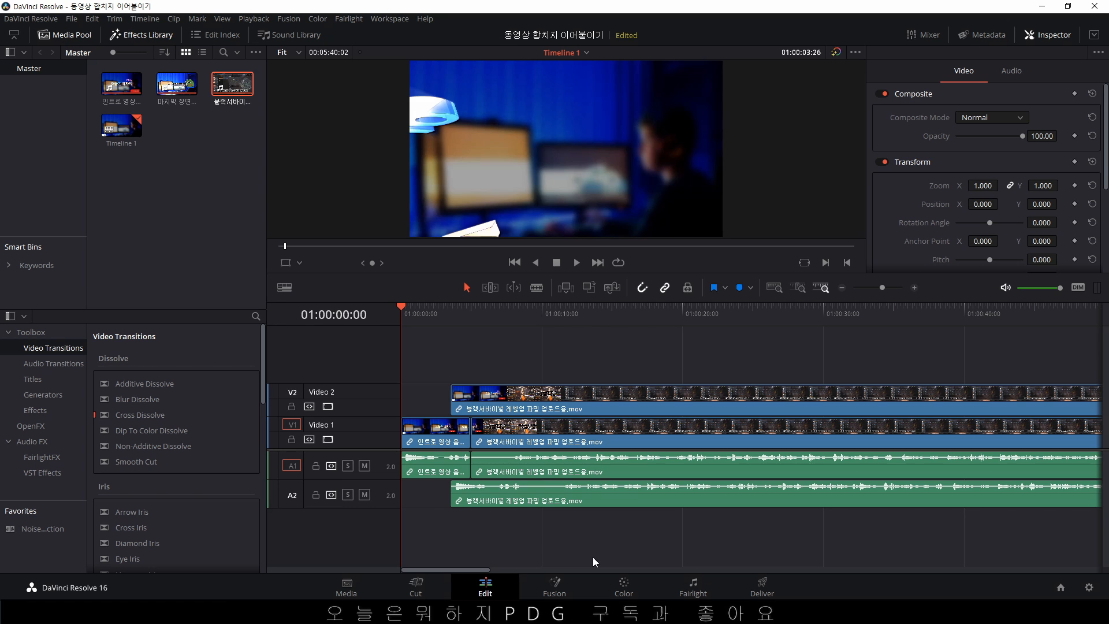
key(ctrl+z)
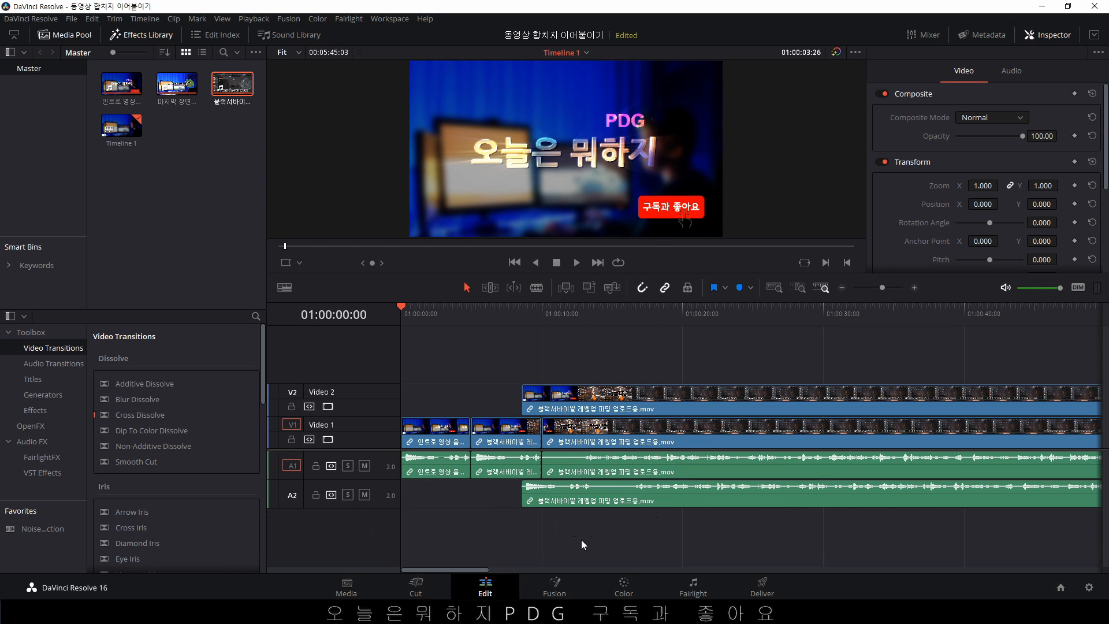
- Undo the placement of the overlapping clip on Video 2 and Audio 2
key(ctrl+z)
key(ctrl+z)
key(ctrl+z)
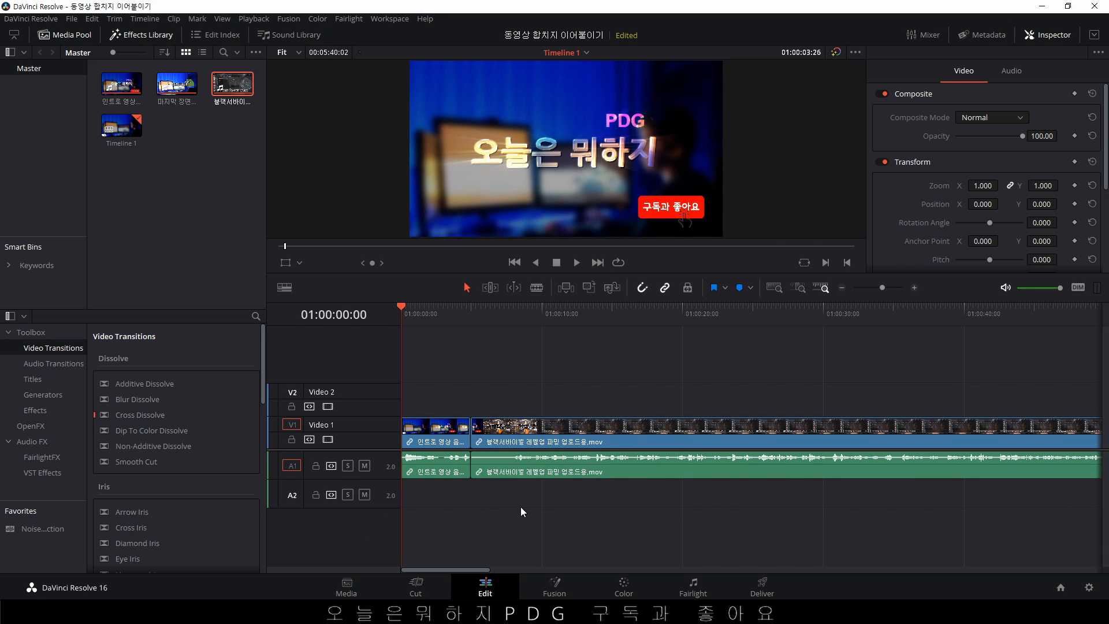
- Split the main clip on Video 1 at 01:02:09:27 and again about 43 seconds further on
mouse_move(442, 314)
mouse_down()
mouse_move(497, 317)
mouse_move(442, 321)
mouse_up()
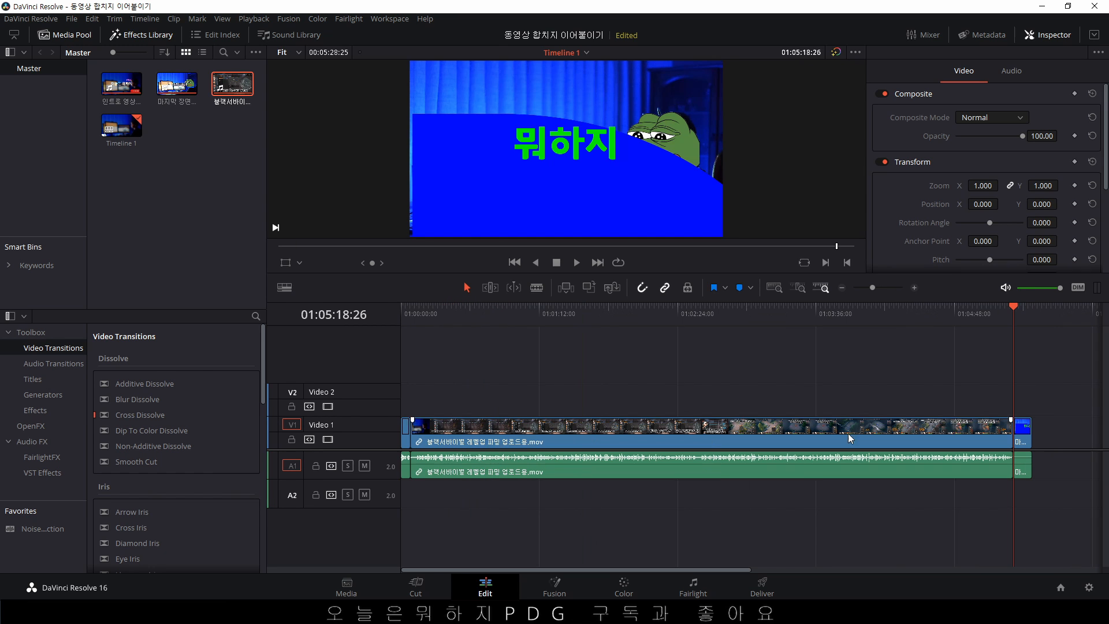
drag(503, 316, 538, 316)
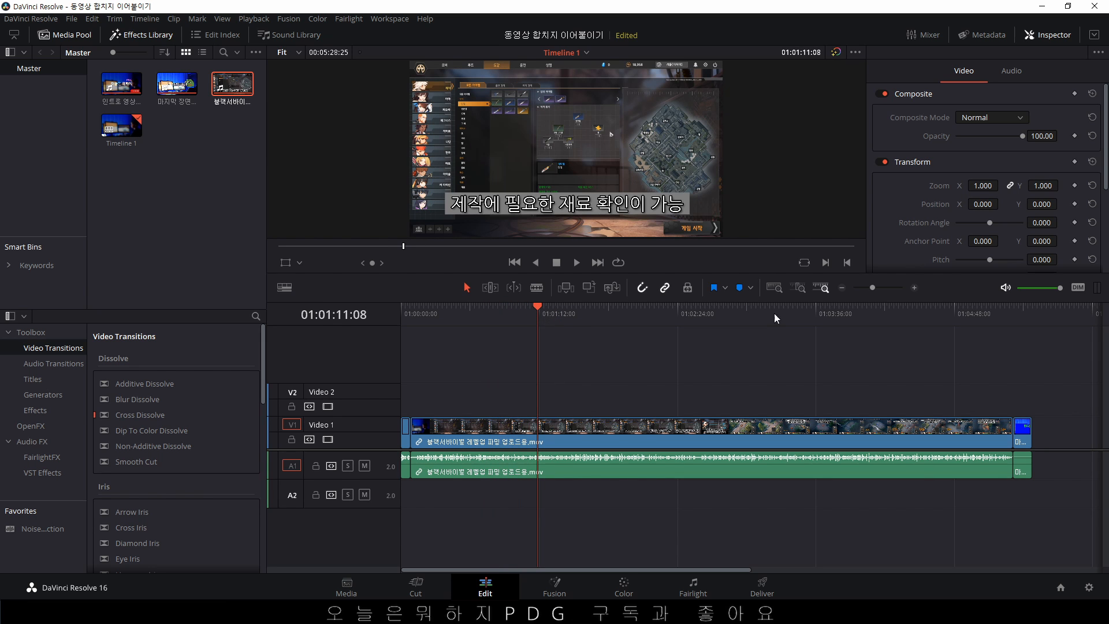
click(477, 315)
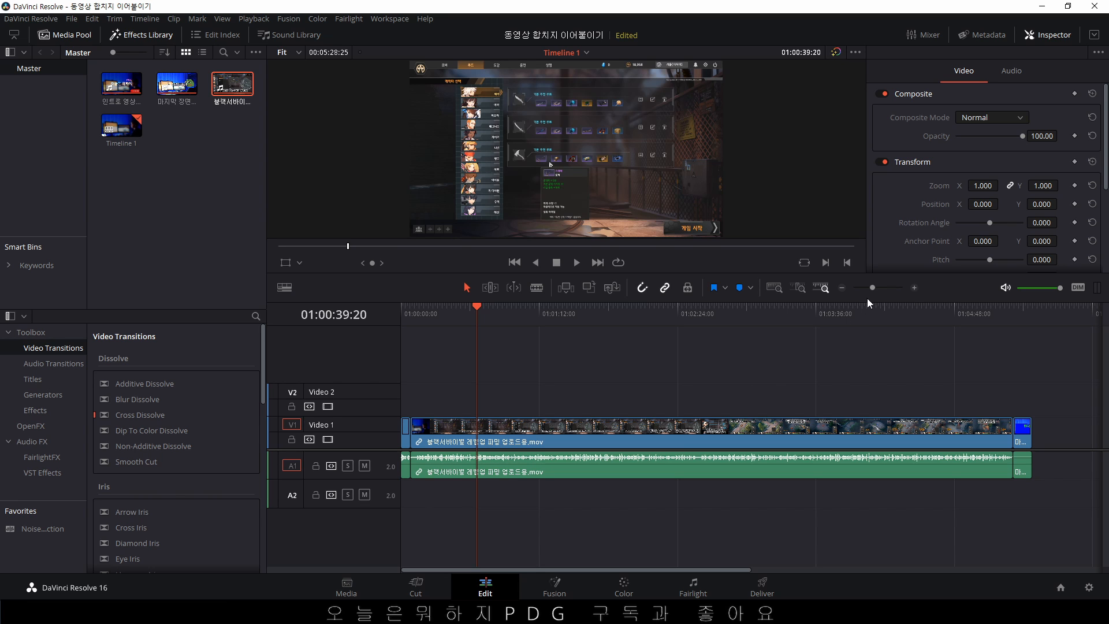
click(650, 318)
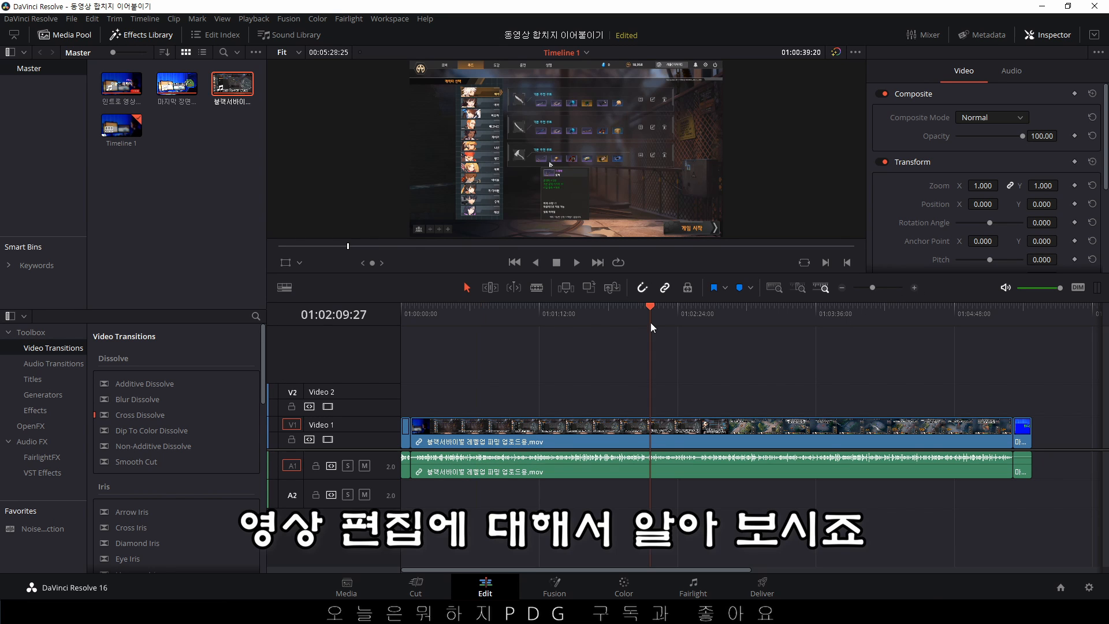
key(b)
click(651, 431)
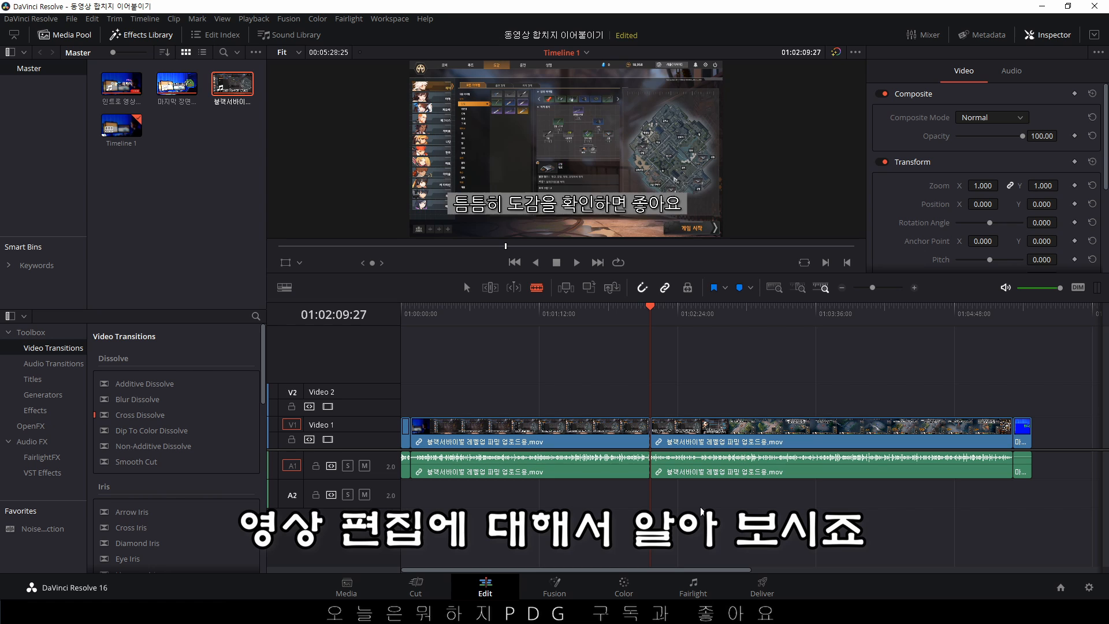
click(733, 439)
key(a)
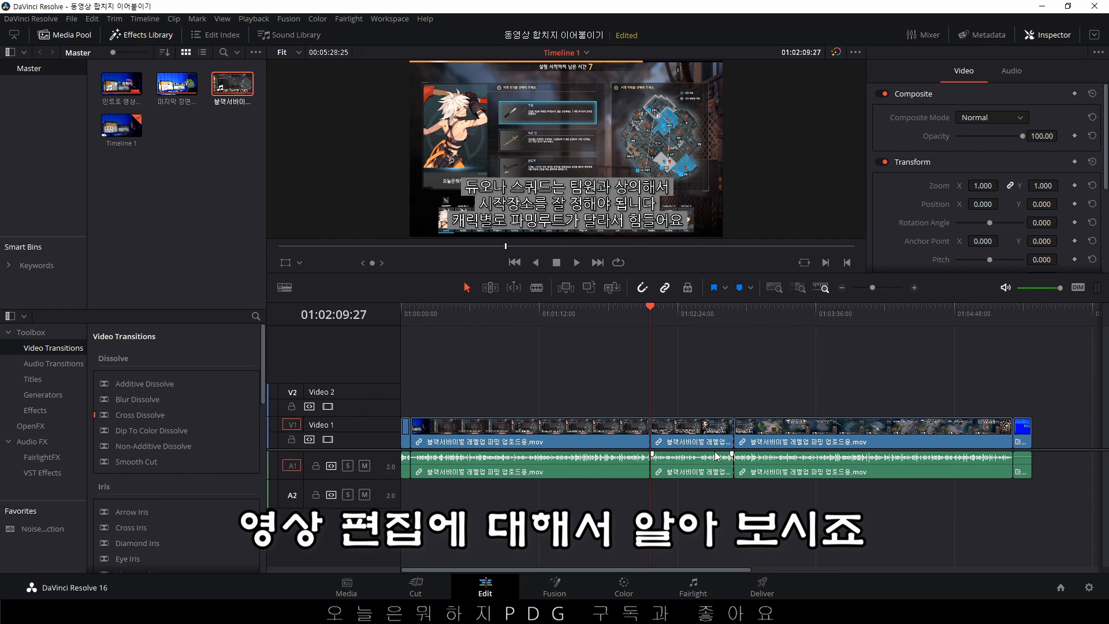
- Move the newly cut middle segment up to Video 2 and Audio 2, and close the gap on Video 1 with Ripple Delete
drag(697, 445, 553, 414)
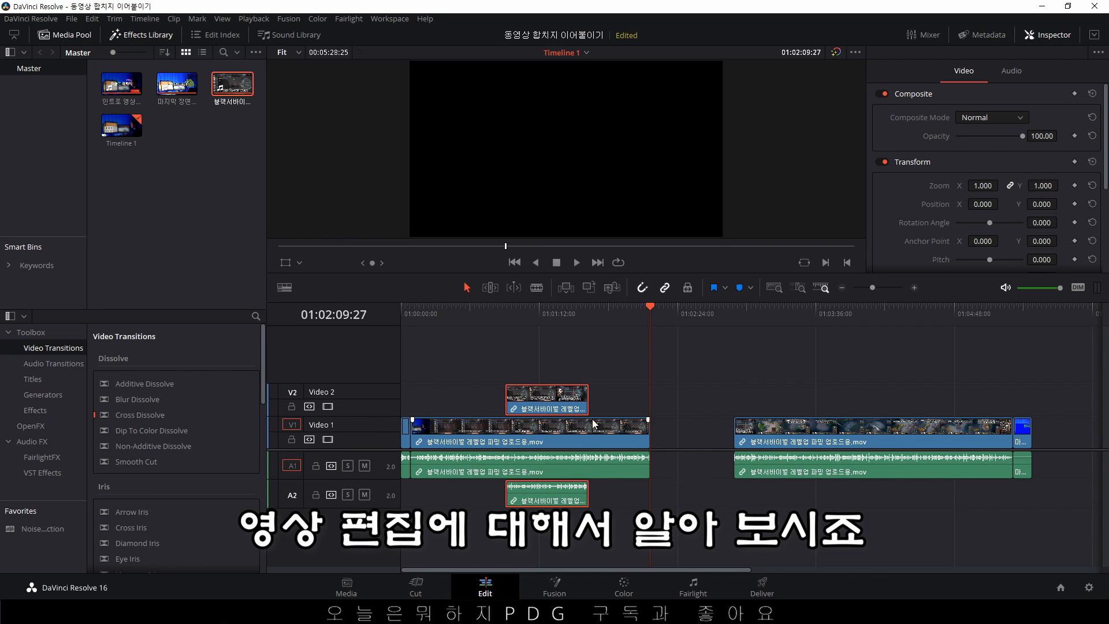
click(704, 439)
right_click(704, 439)
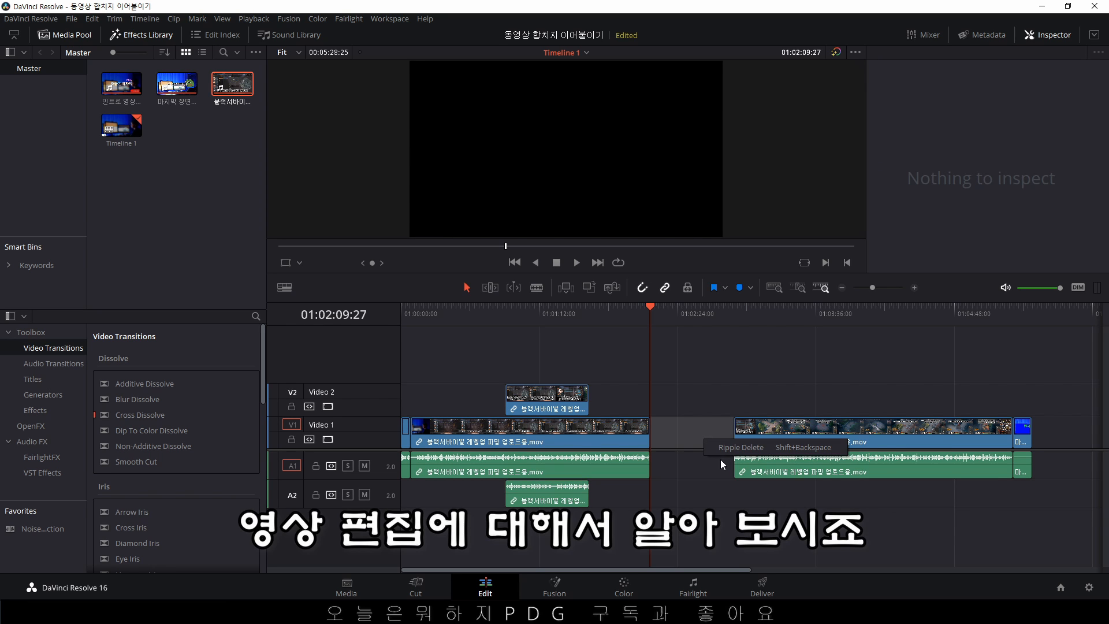
click(736, 453)
- Reposition the Video 2 clip and its audio so that they start at 01:00:22:00
click(424, 322)
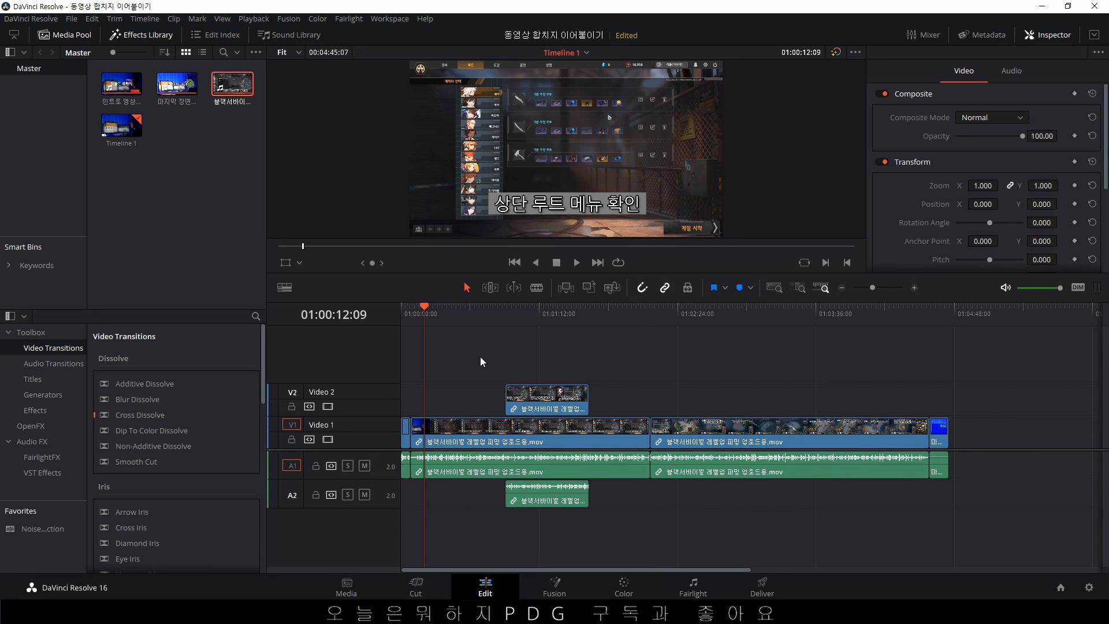
drag(531, 402, 449, 403)
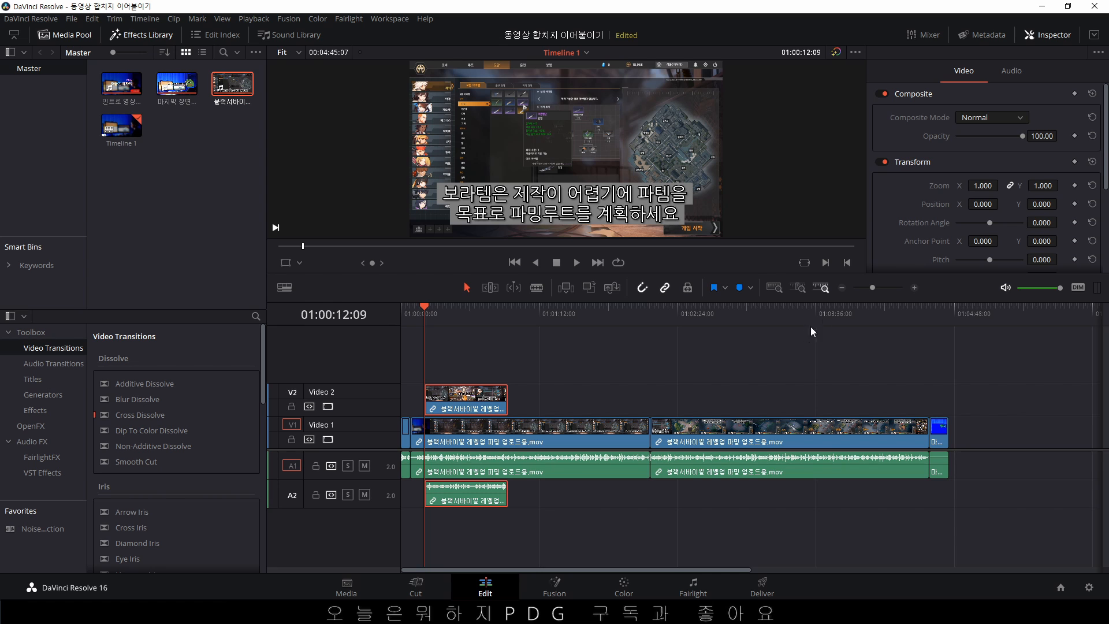
click(913, 287)
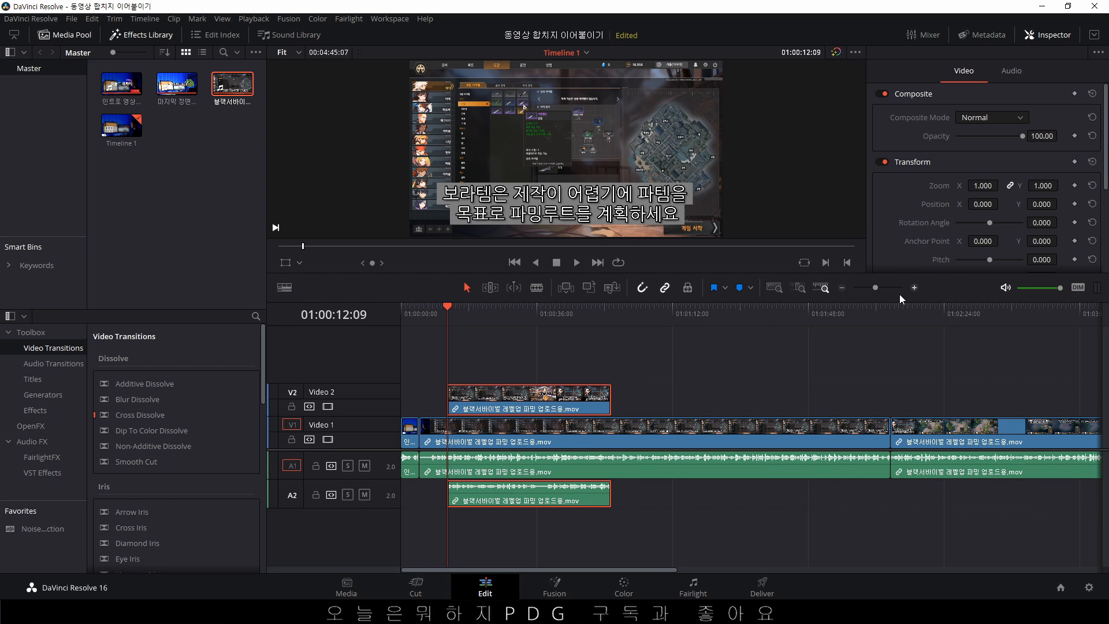
click(914, 287)
drag(623, 397, 696, 397)
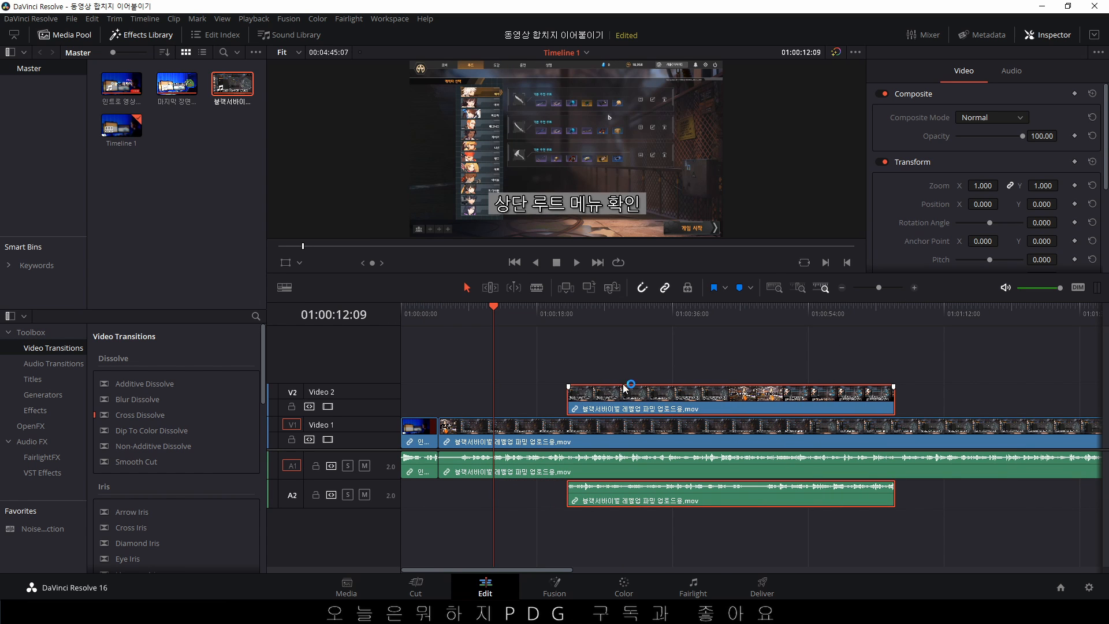
- Compare the preview before and after the start of the Video 2 clip to check which track is displayed where they overlap
drag(503, 322, 568, 318)
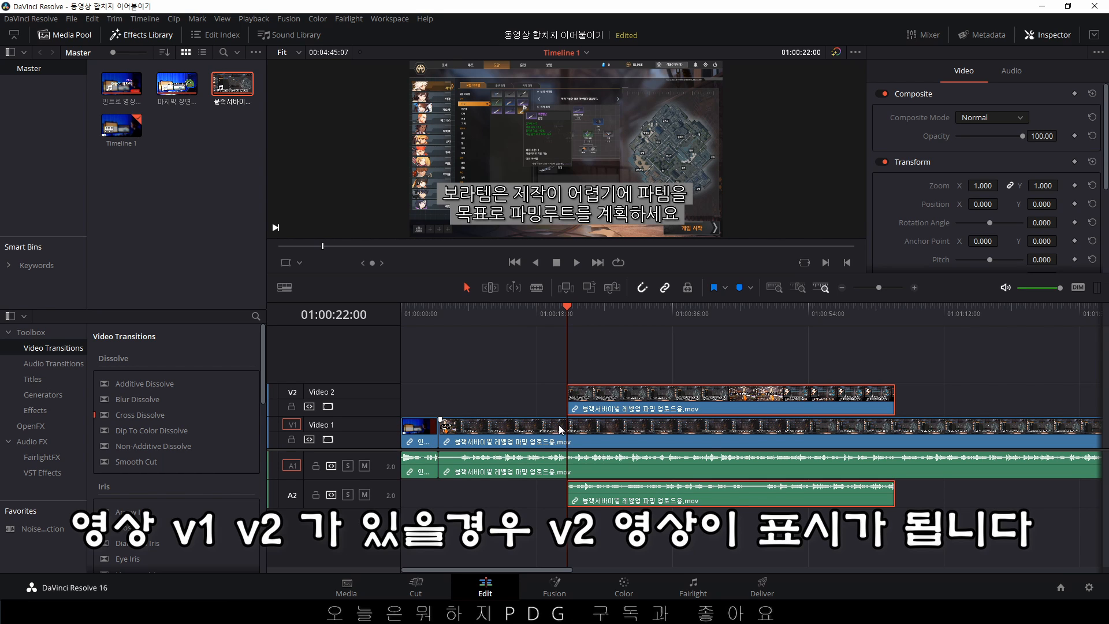
drag(588, 315, 541, 320)
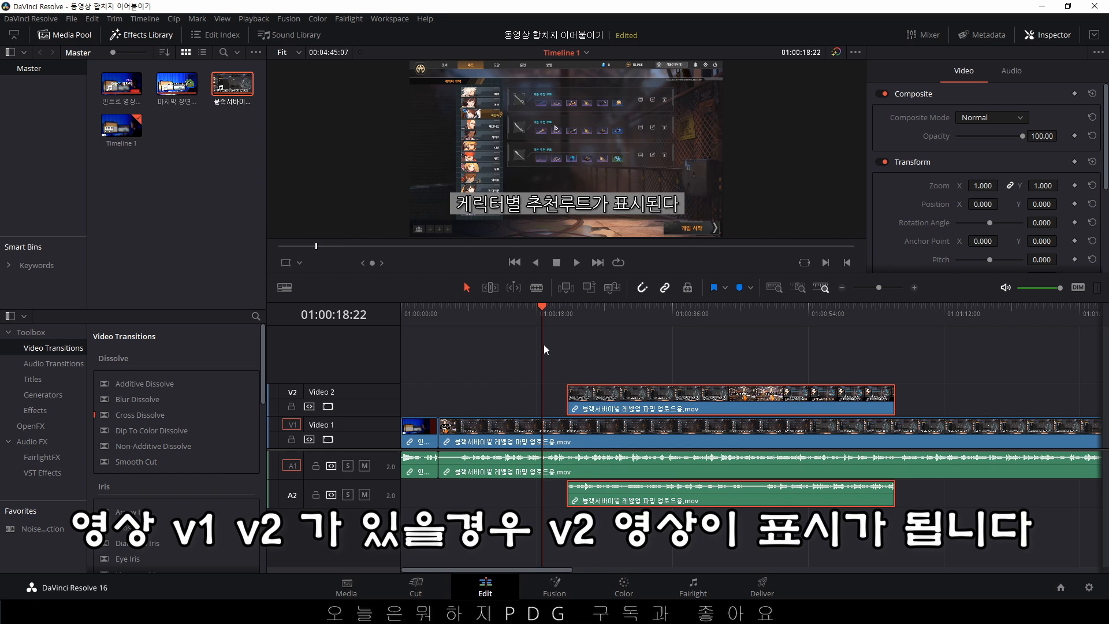
click(596, 314)
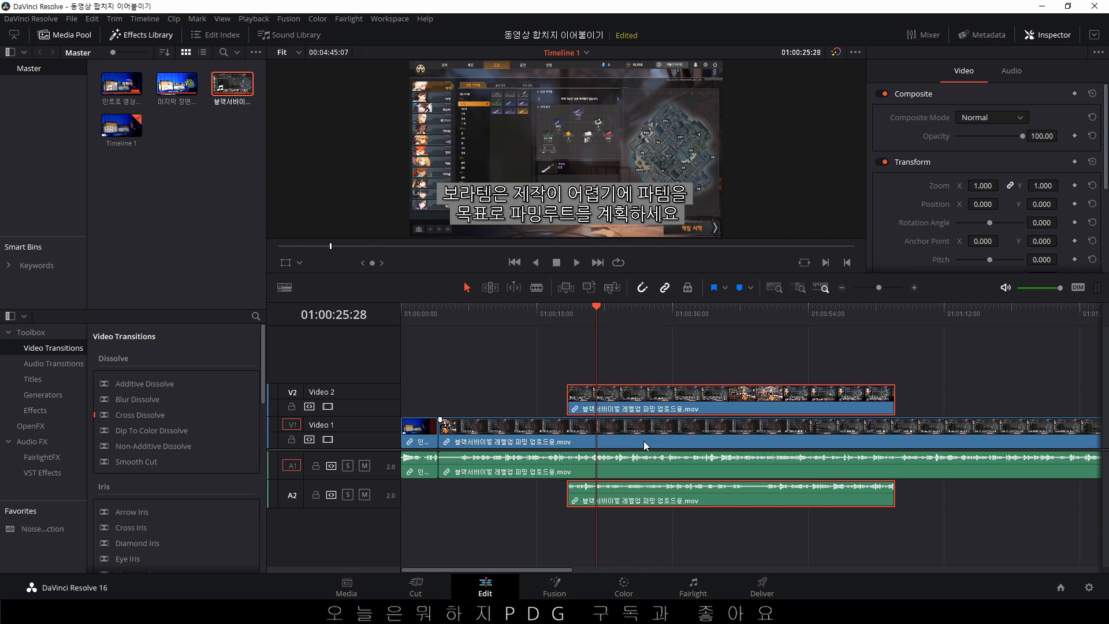
click(575, 328)
click(581, 316)
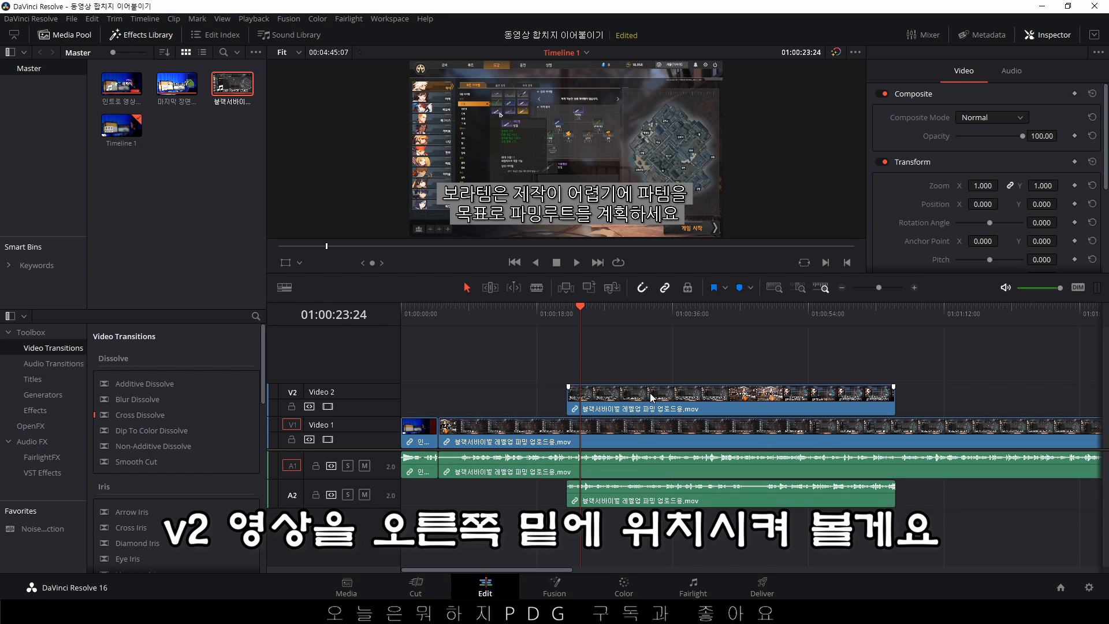
click(615, 312)
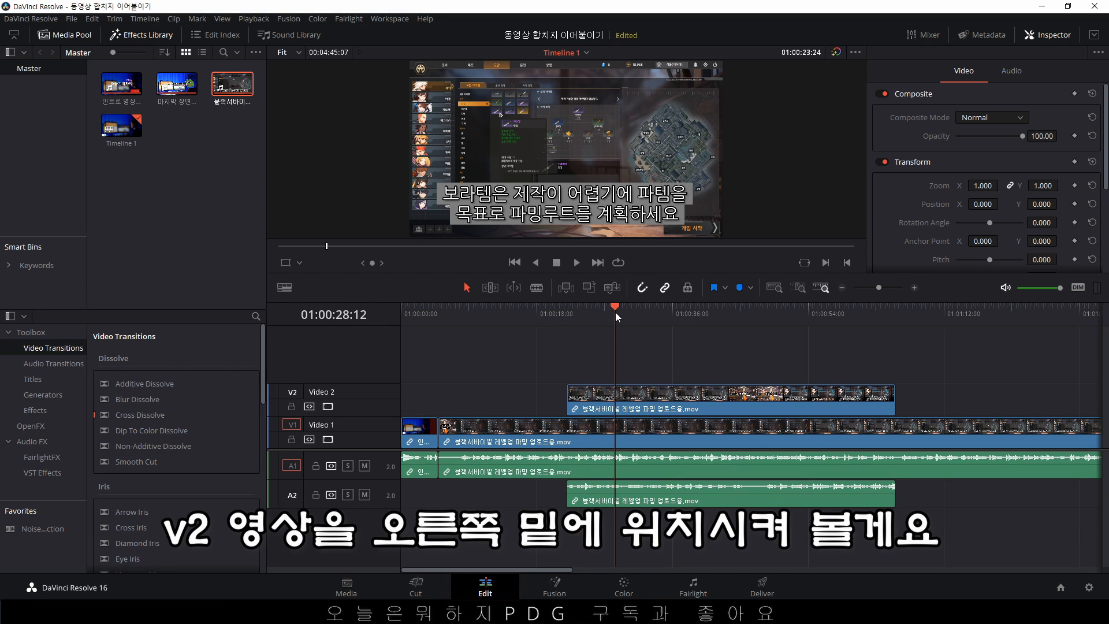
click(597, 315)
- Select the Video 2 clip, show its Transform handles in the viewer and look over the overlay modes, then hide the handles
click(613, 396)
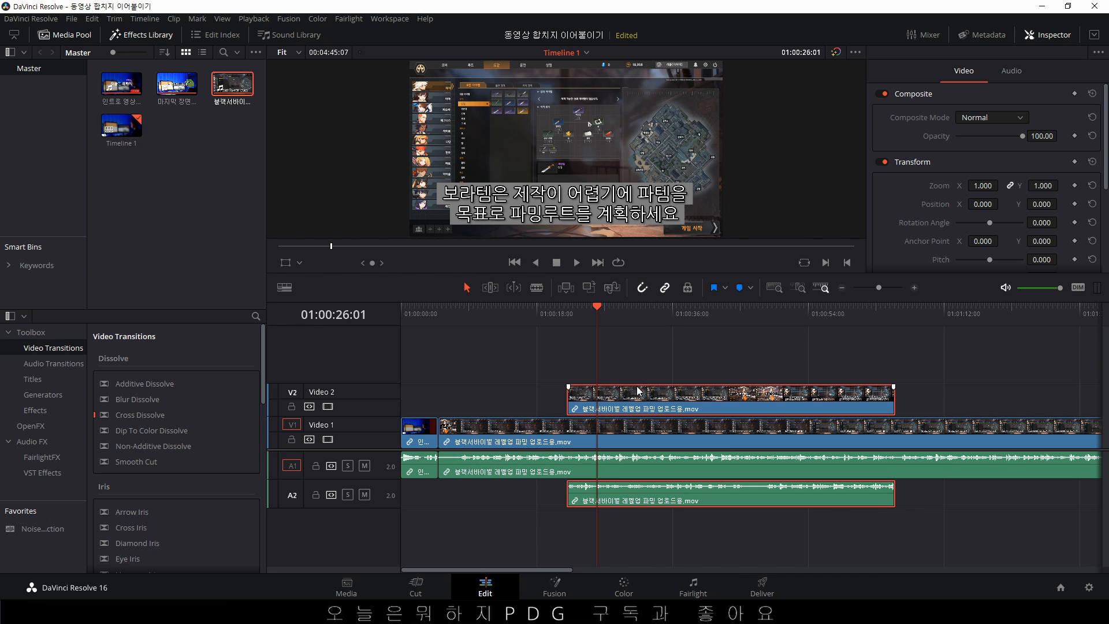
click(296, 262)
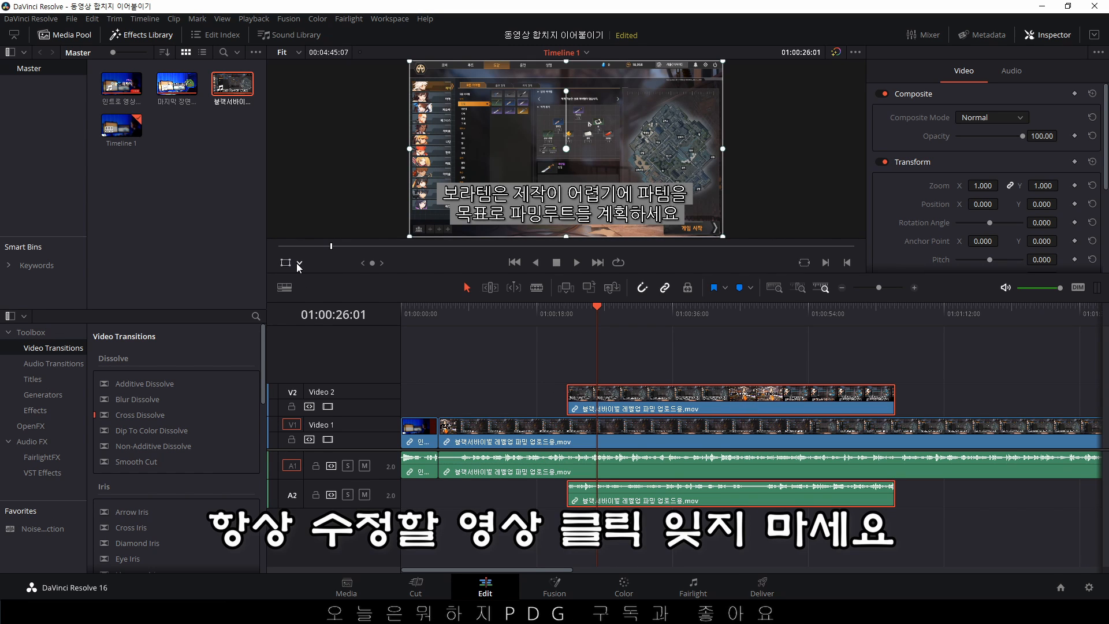
click(296, 264)
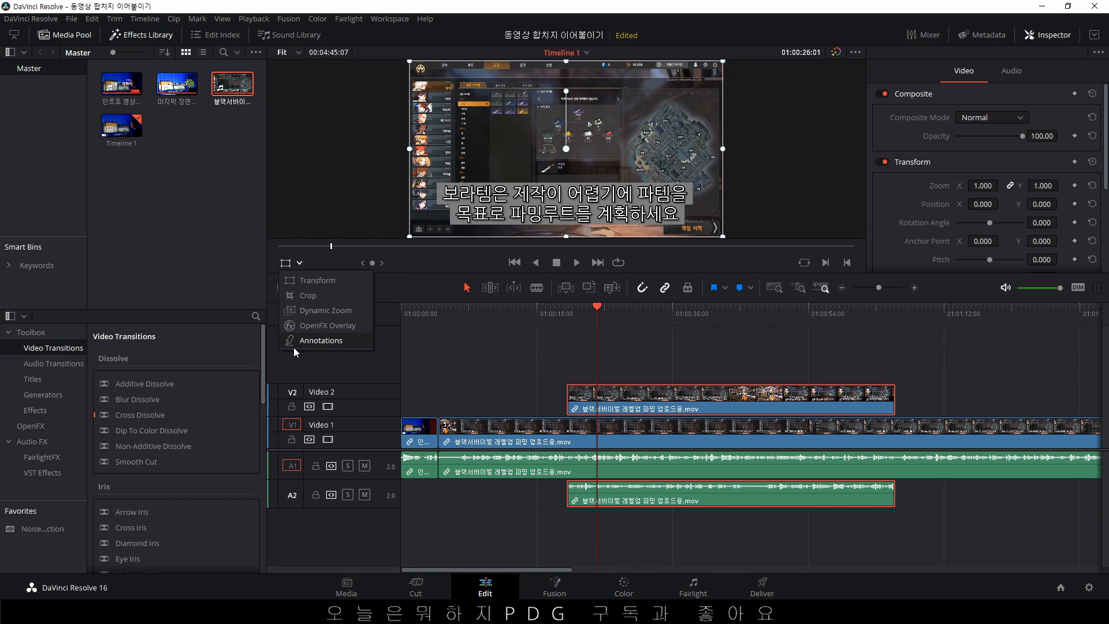
click(319, 219)
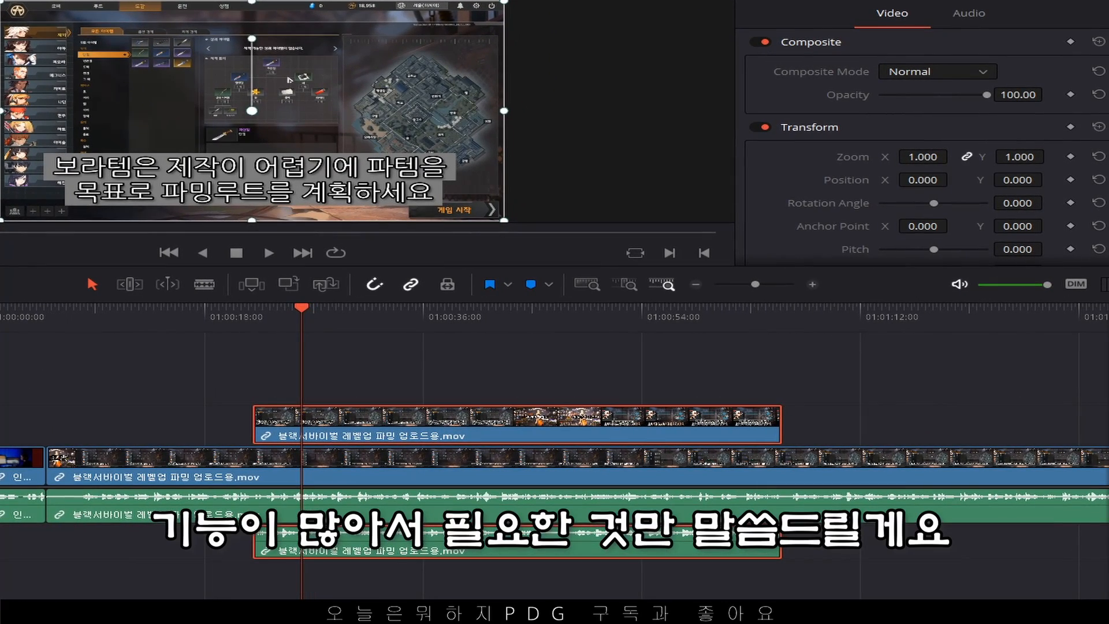
key(shift+grave)
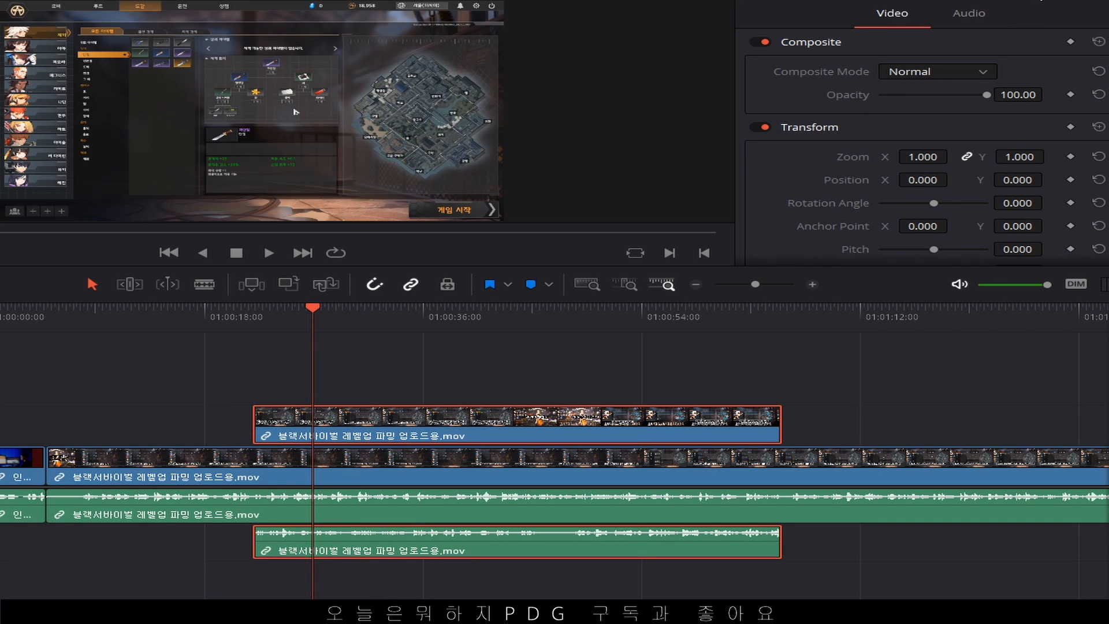
- Close and reopen the Inspector and look over the Video 2 clip's settings
click(1053, 1)
click(1054, 2)
scroll(900, 178, down, 1)
scroll(900, 178, up, 1)
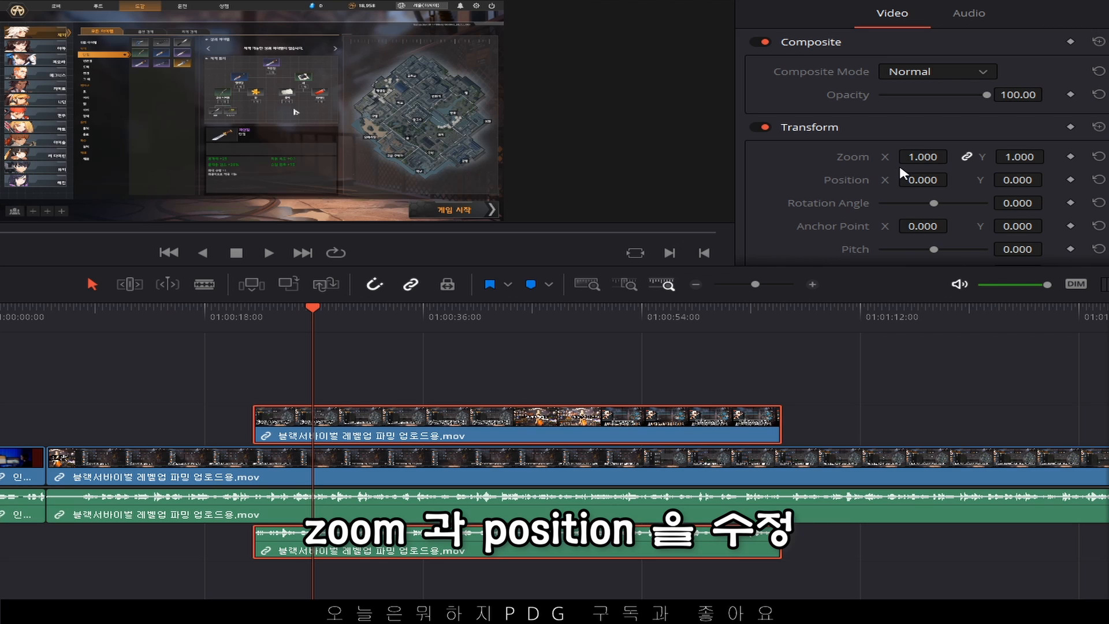
- Try shrinking the Video 2 clip and enlarging it to a Zoom of 3, then reset the zoom
drag(899, 161, 930, 163)
click(931, 158)
text(3)
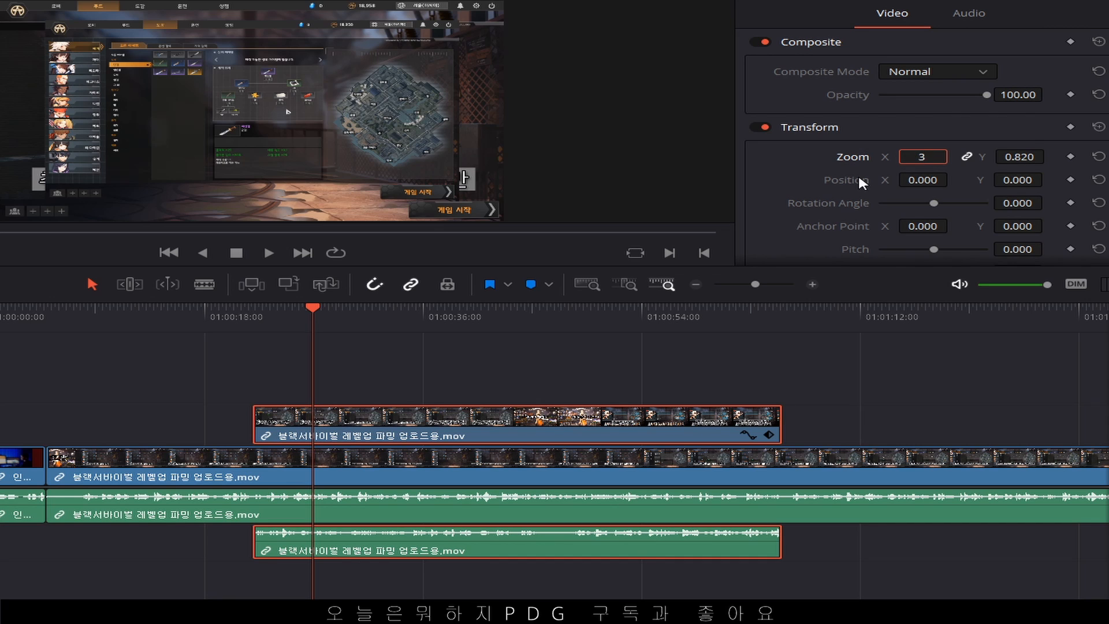
key(Return)
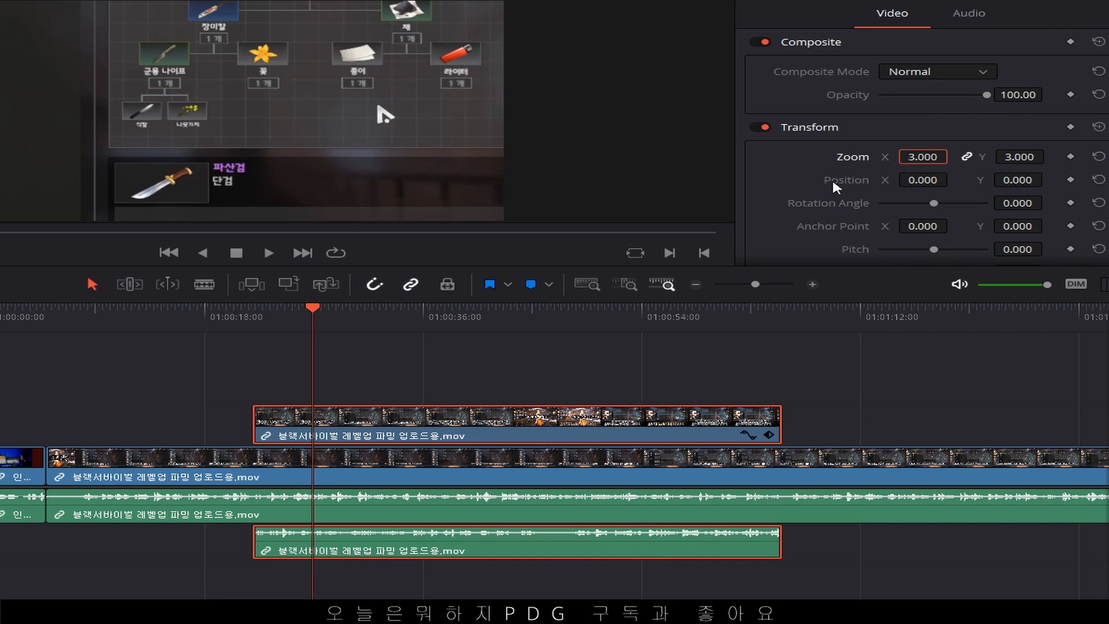
click(1099, 156)
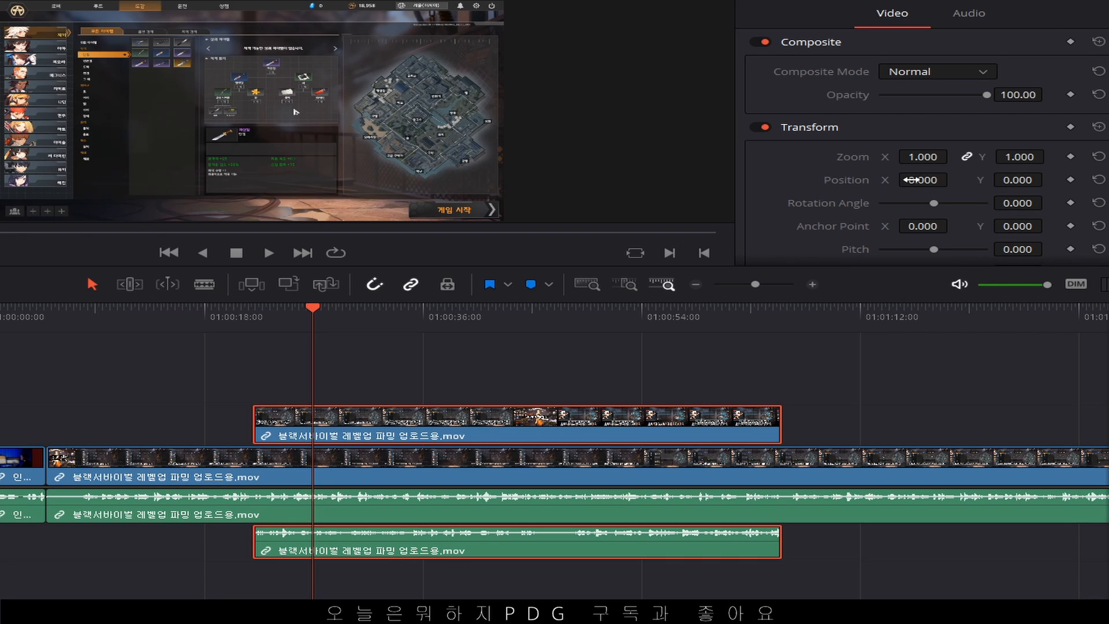
- Set the Video 2 clip's Zoom to 0.480 and its Position to X 437 and Y -226 for a lower-right picture-in-picture
drag(922, 156, 951, 157)
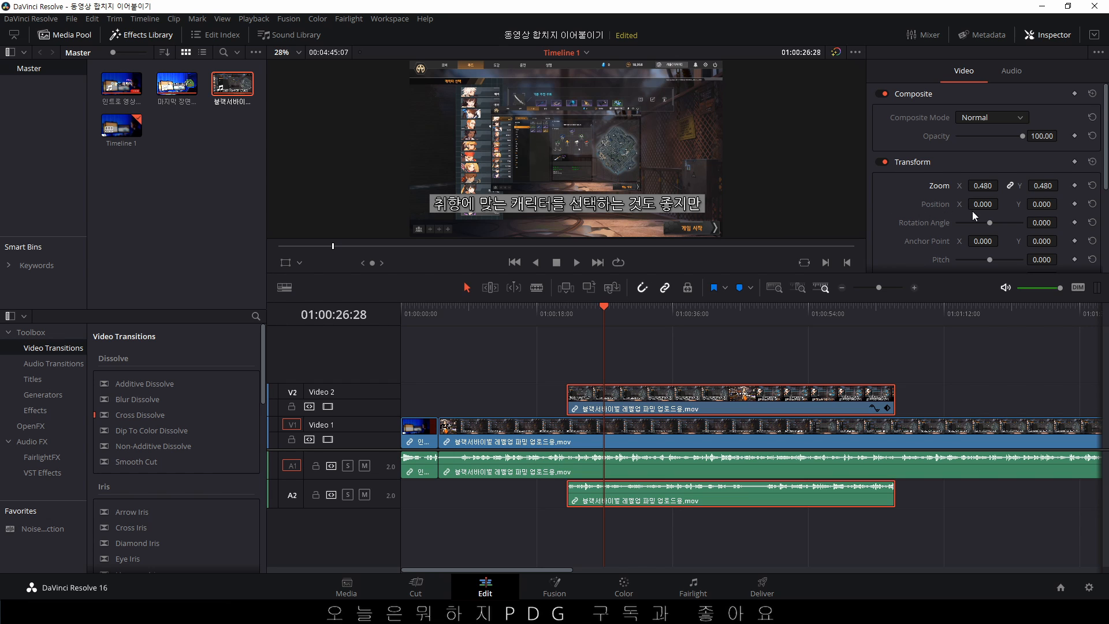
drag(983, 204, 1066, 204)
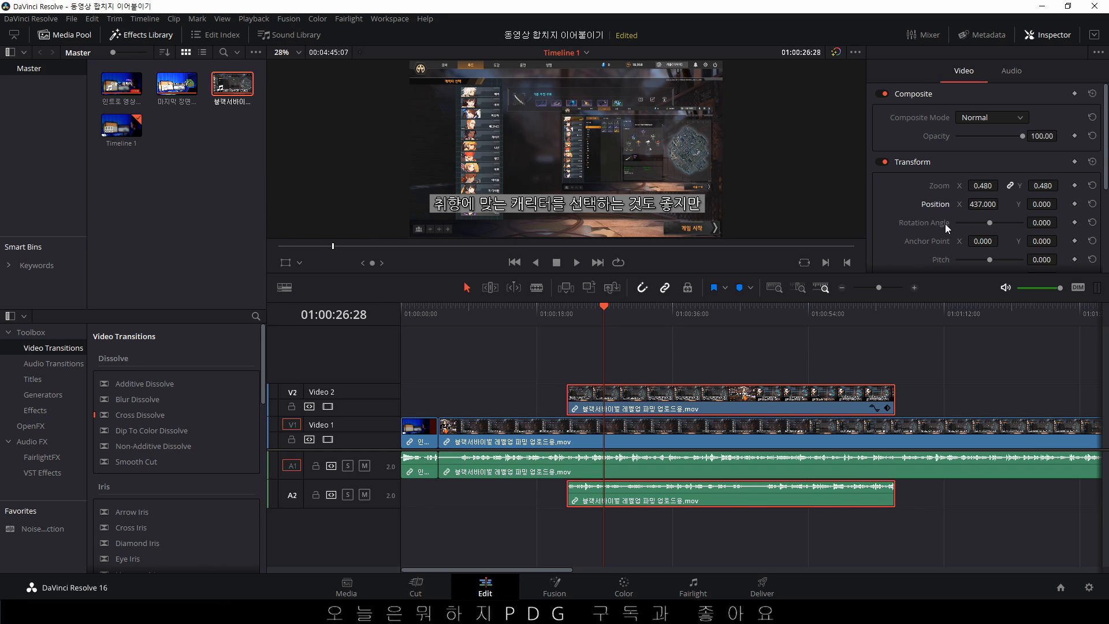
drag(1041, 204, 911, 204)
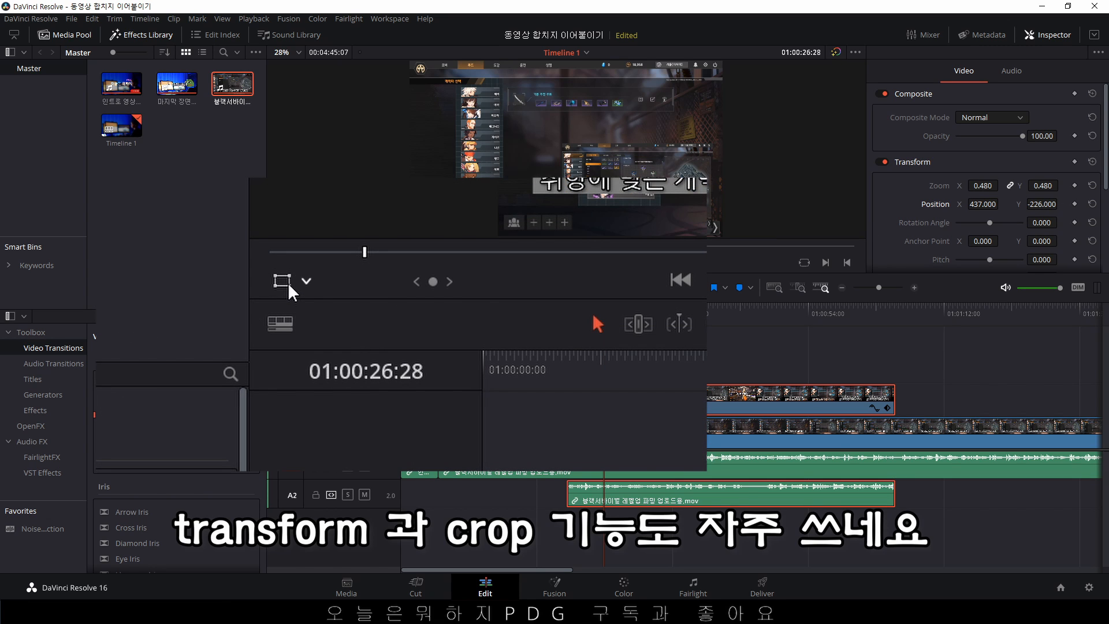
click(306, 280)
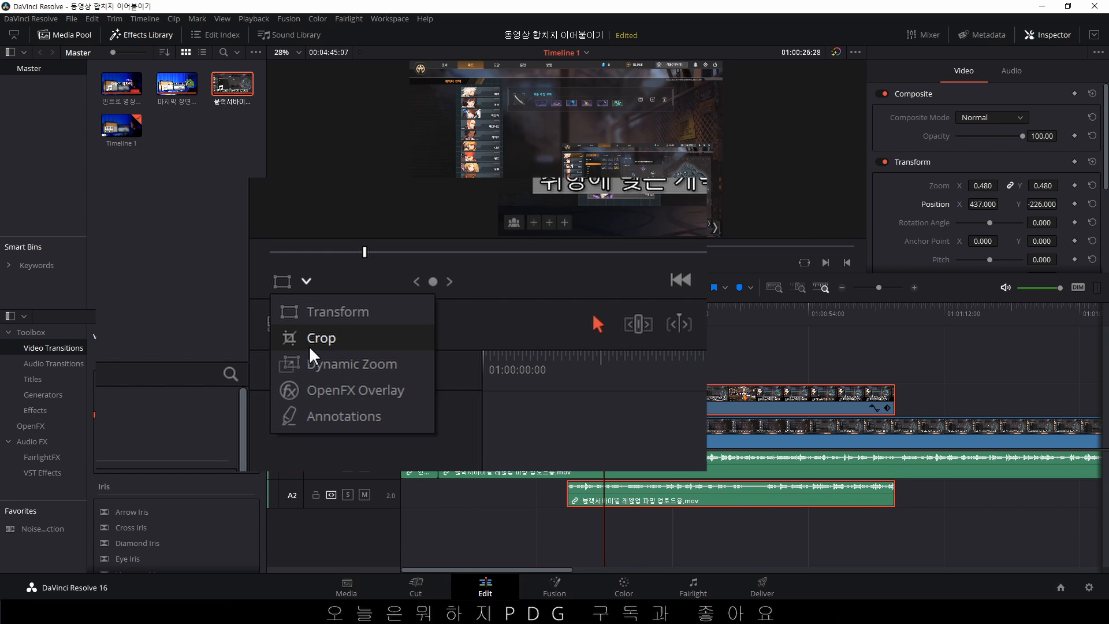
click(335, 179)
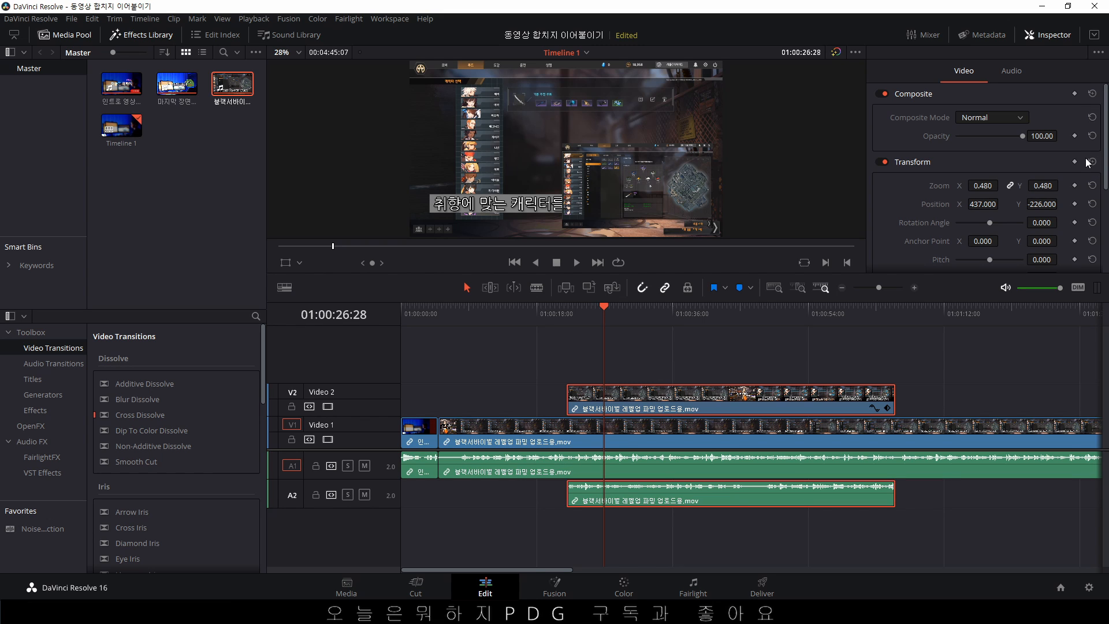
- Reset the Video 2 clip's Zoom and Position to their defaults and show the Crop handles in the viewer
click(1093, 187)
click(1092, 162)
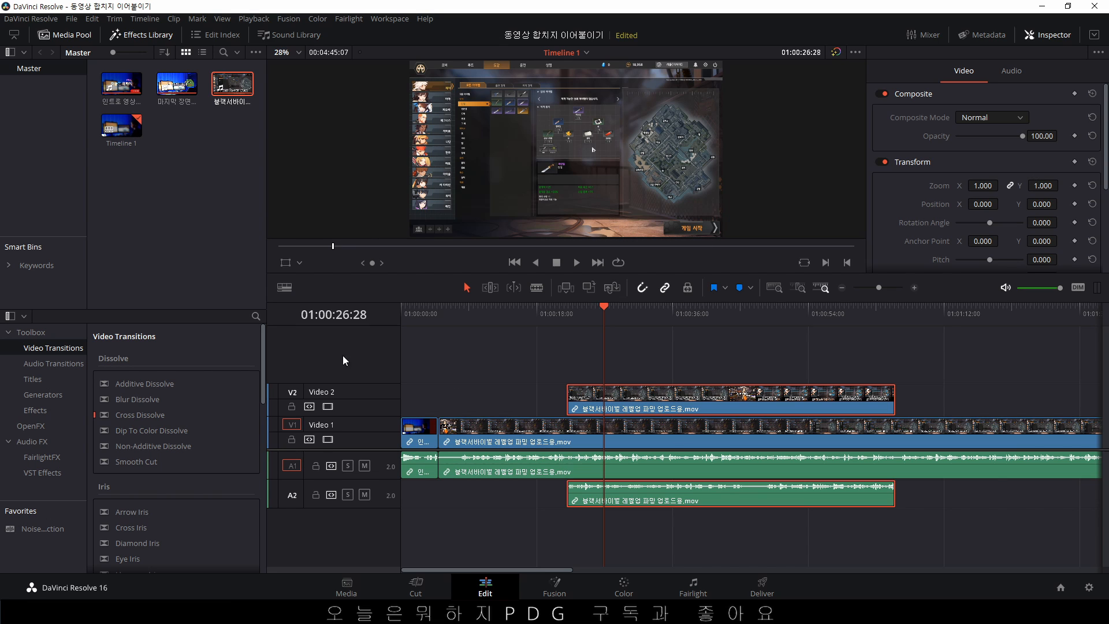
click(299, 263)
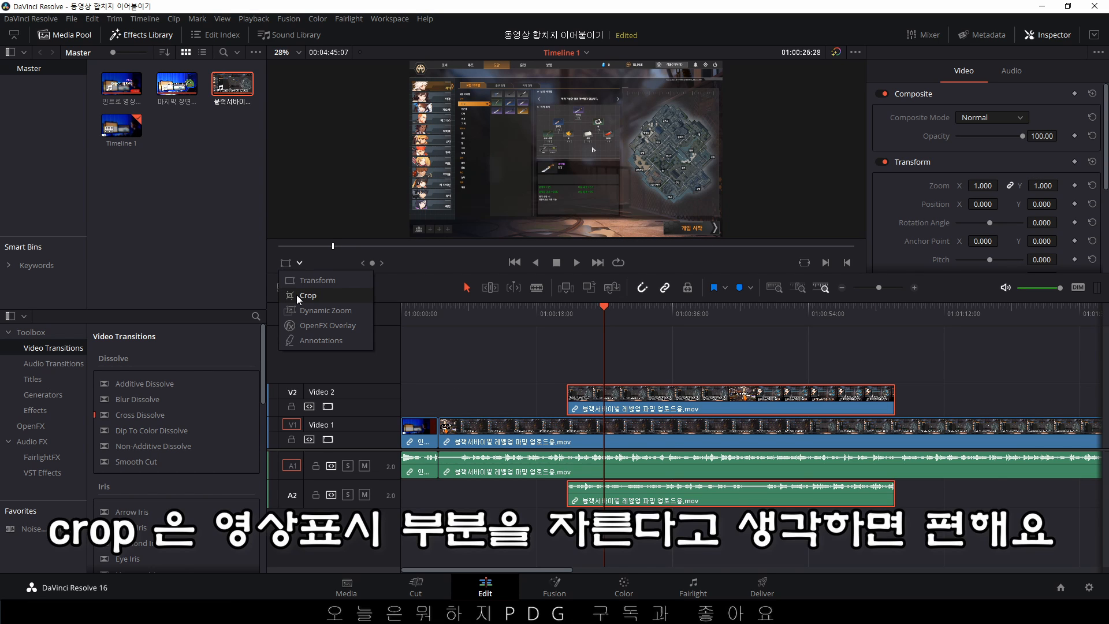
click(306, 295)
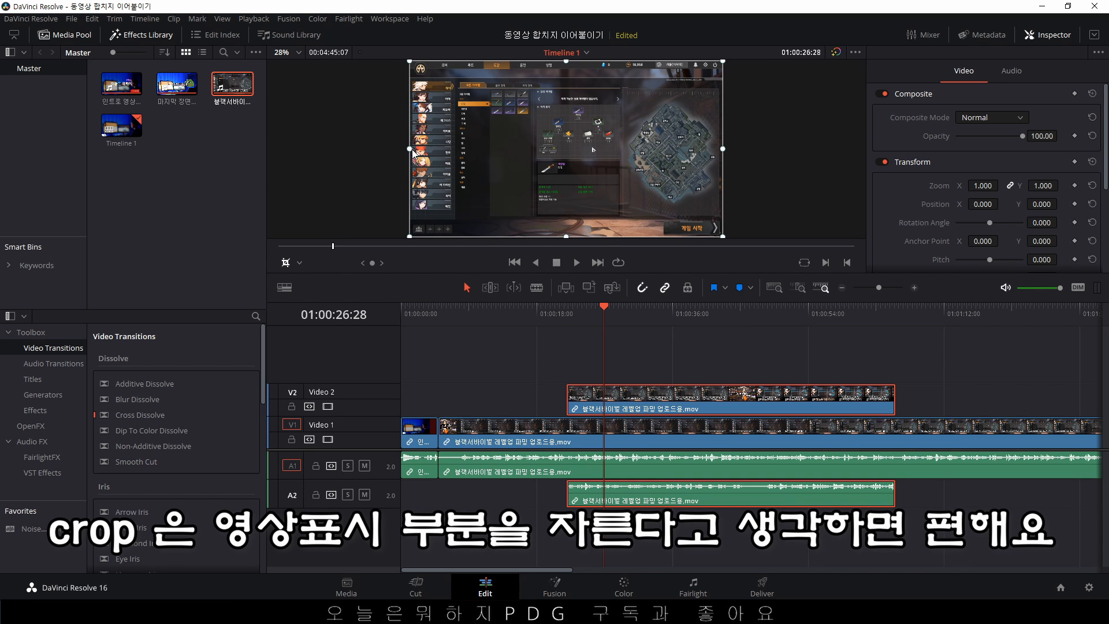
- Try cropping the Video 2 clip's left edge and restore it, crop that edge about 20% inward, and enlarge the viewer area
drag(409, 149, 453, 148)
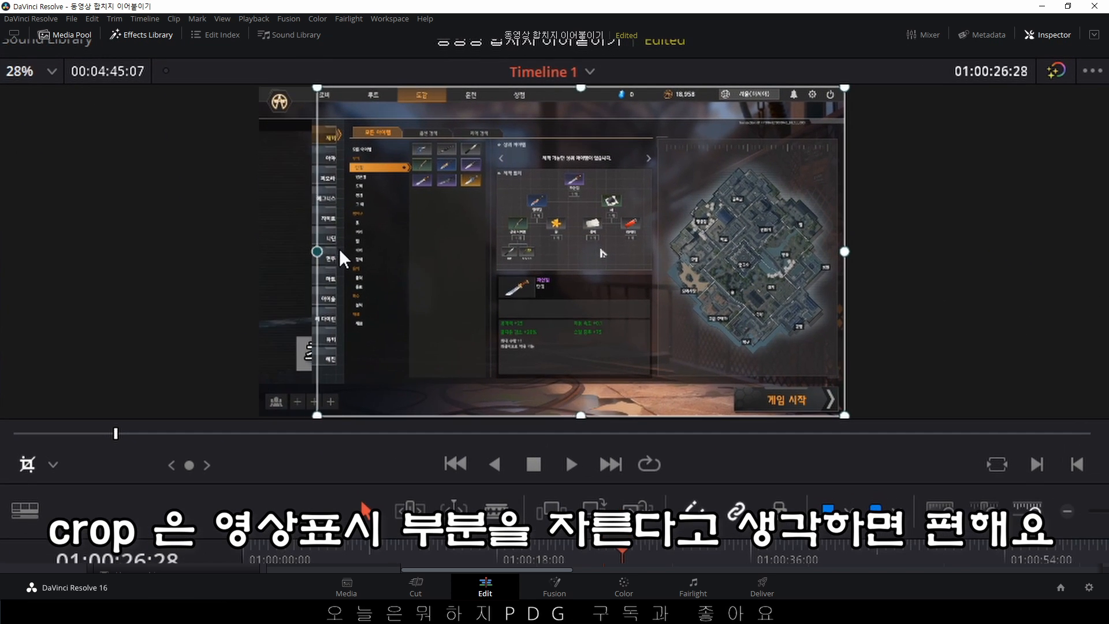
drag(339, 249, 216, 241)
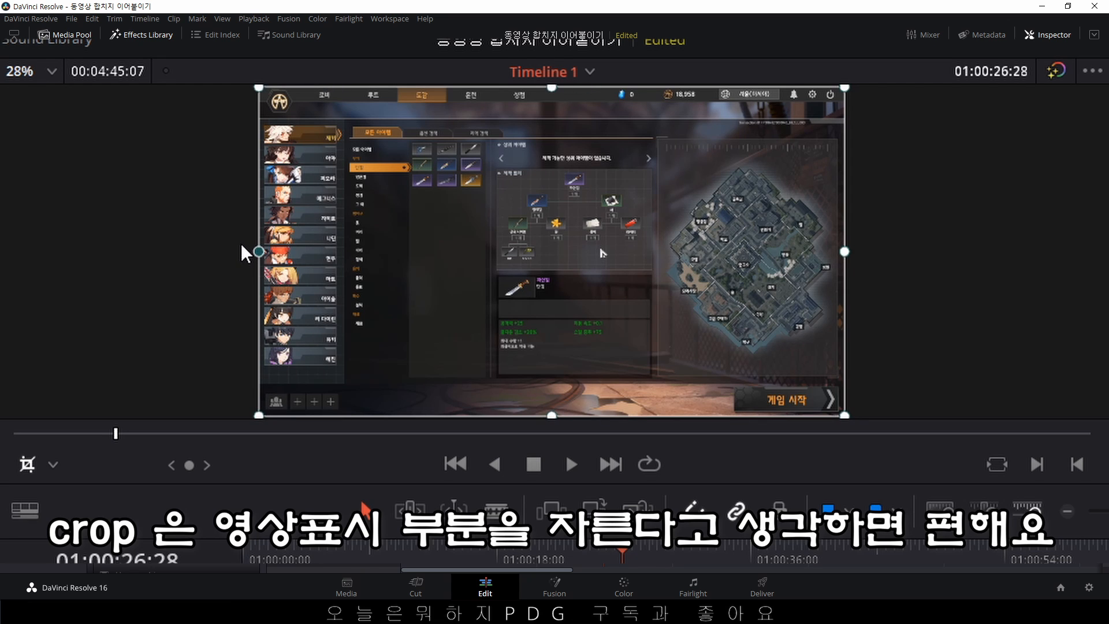
drag(241, 244, 503, 289)
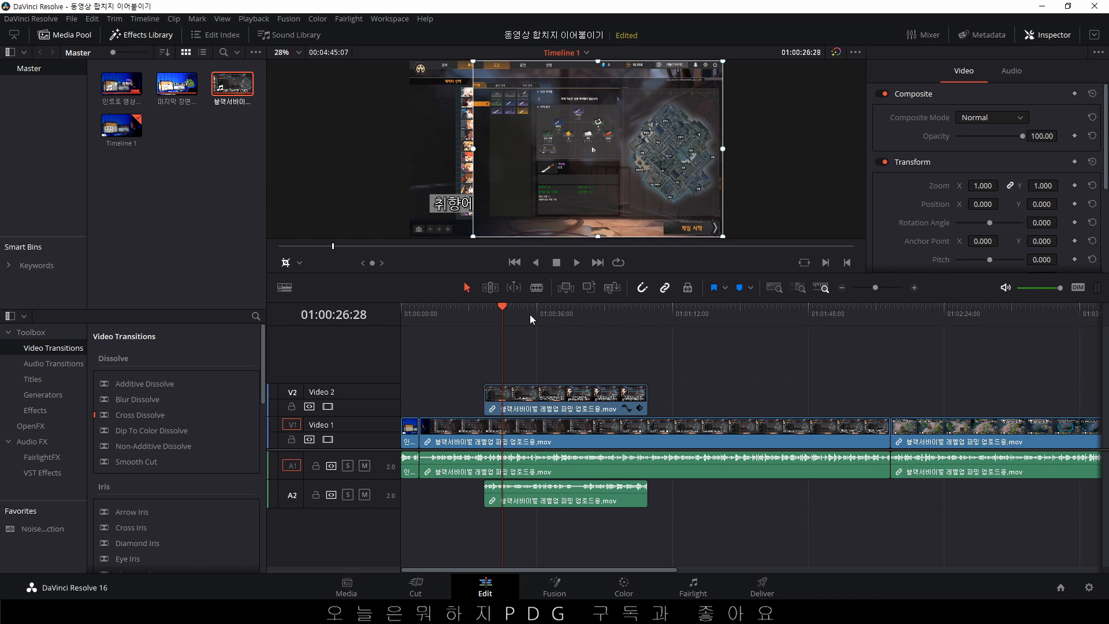
drag(679, 274, 674, 315)
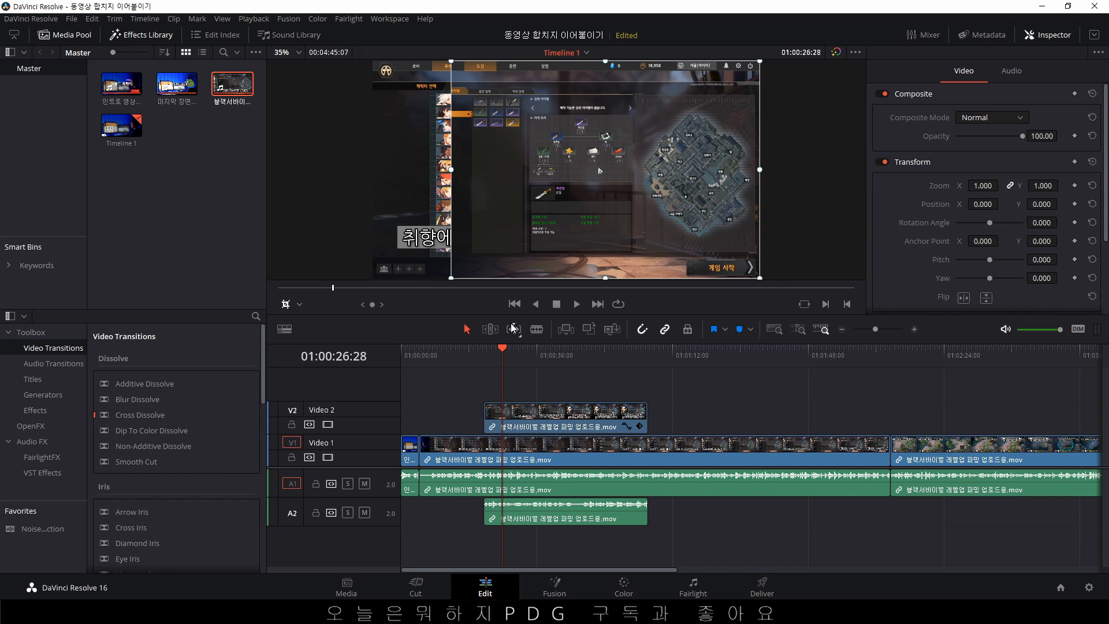
- Set Proxy Mode to Quarter Resolution and Render Cache to Smart for lighter playback
click(254, 25)
mouse_move(310, 61)
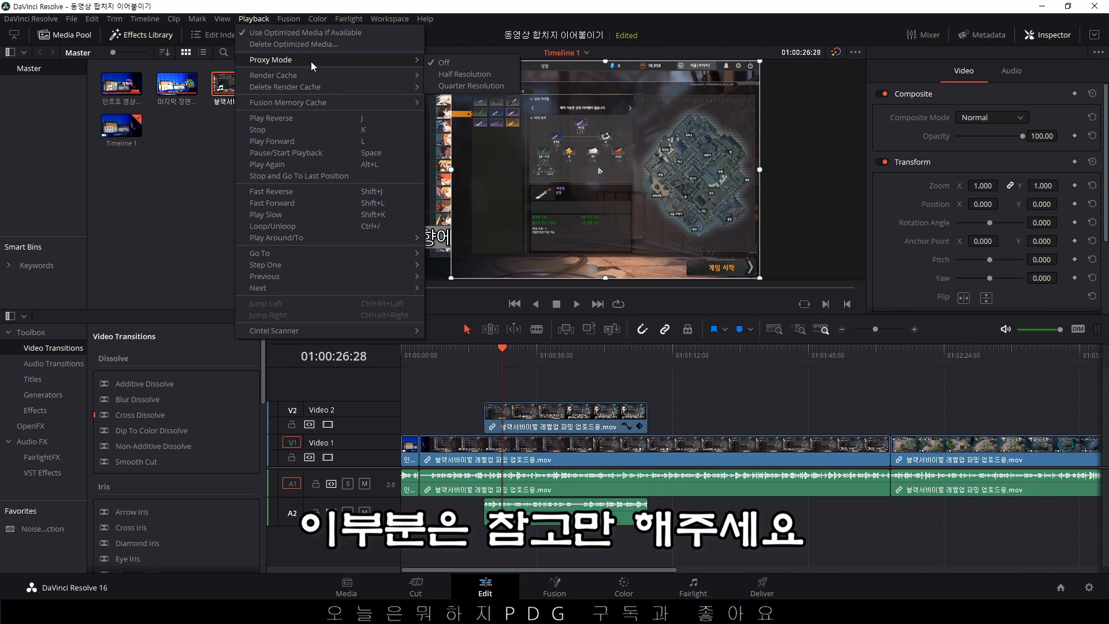
click(471, 85)
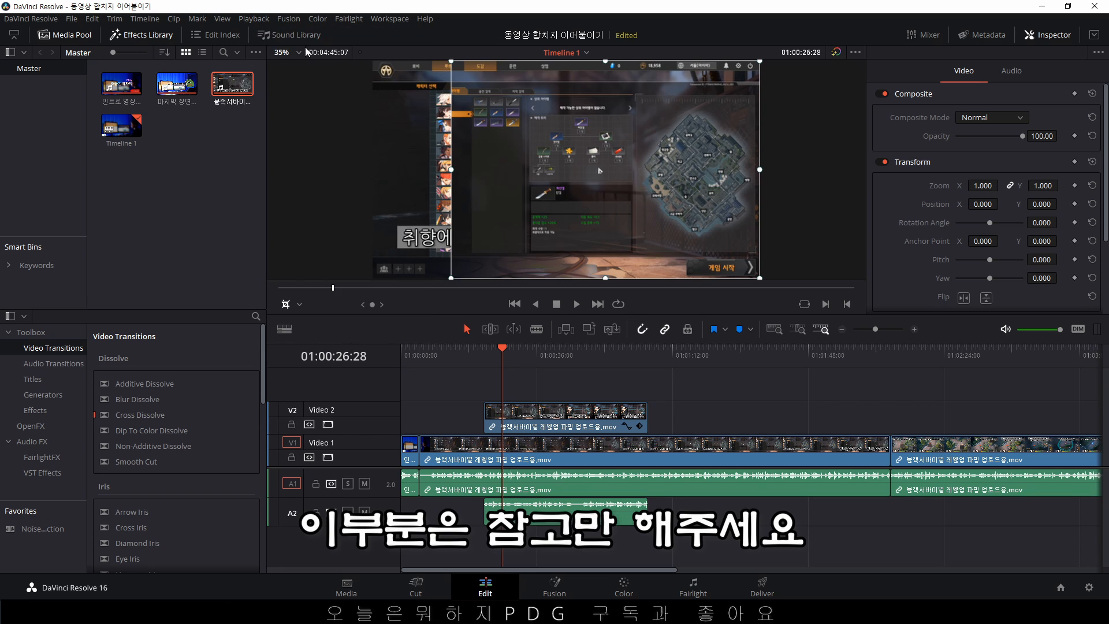
click(266, 22)
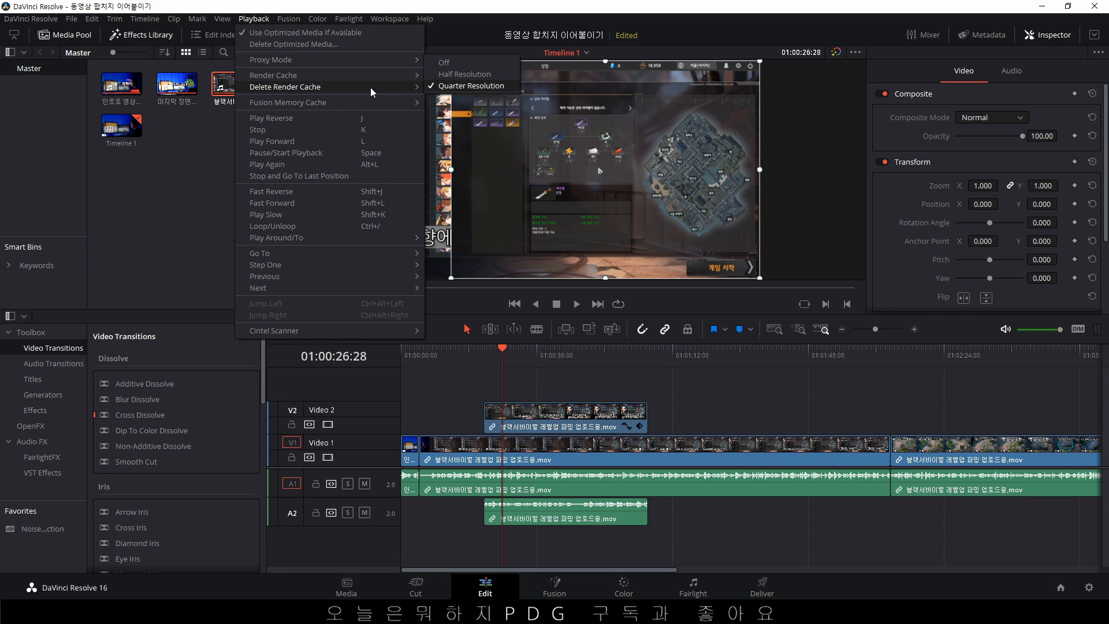
mouse_move(366, 75)
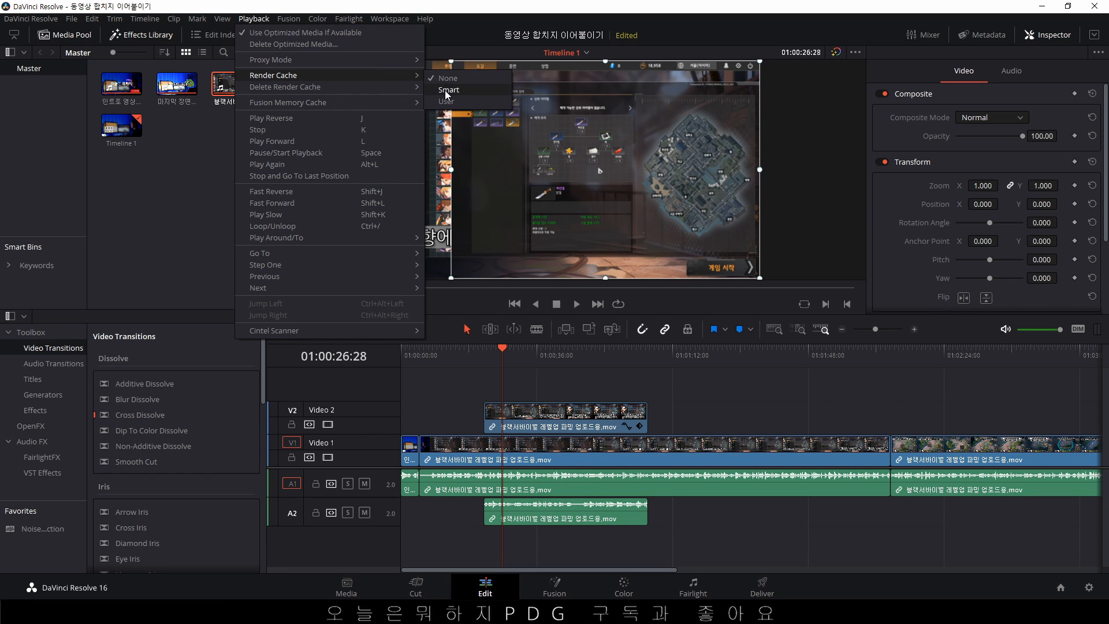
click(447, 91)
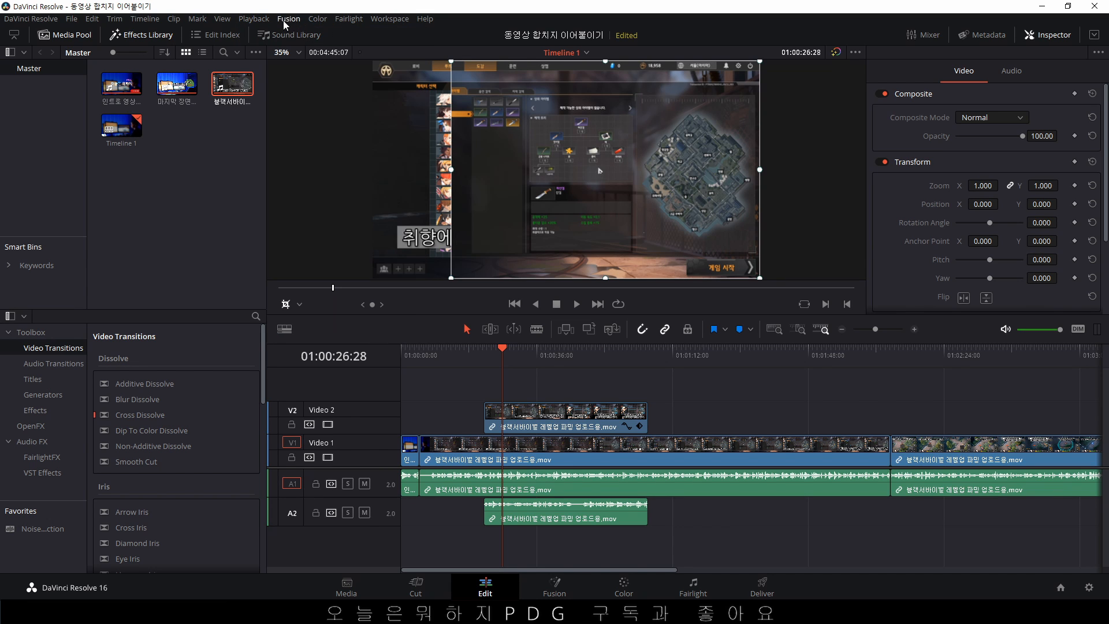
click(254, 19)
mouse_move(302, 73)
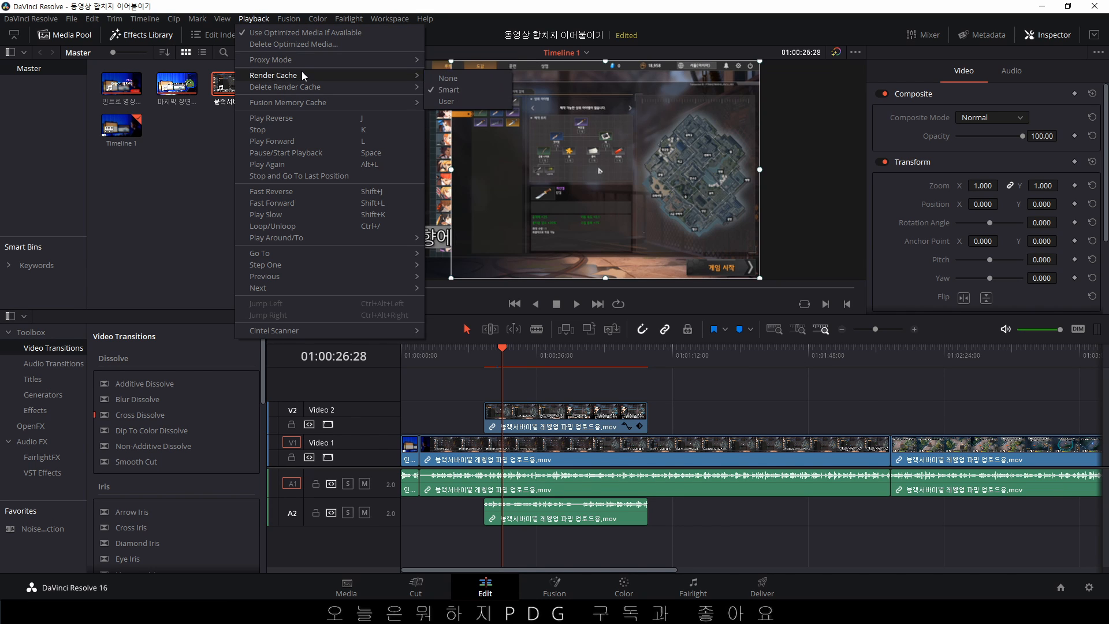
click(488, 79)
- Crop all four sides of the Video 2 clip until only the map area of its picture remains
drag(605, 277, 618, 247)
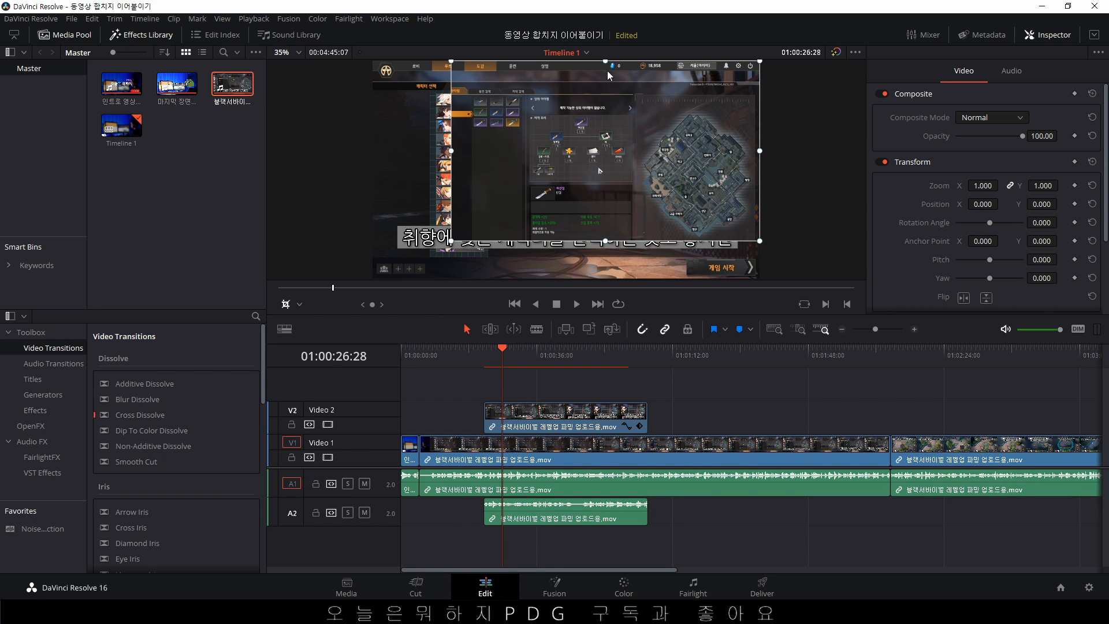
drag(607, 61, 605, 106)
drag(452, 176, 623, 176)
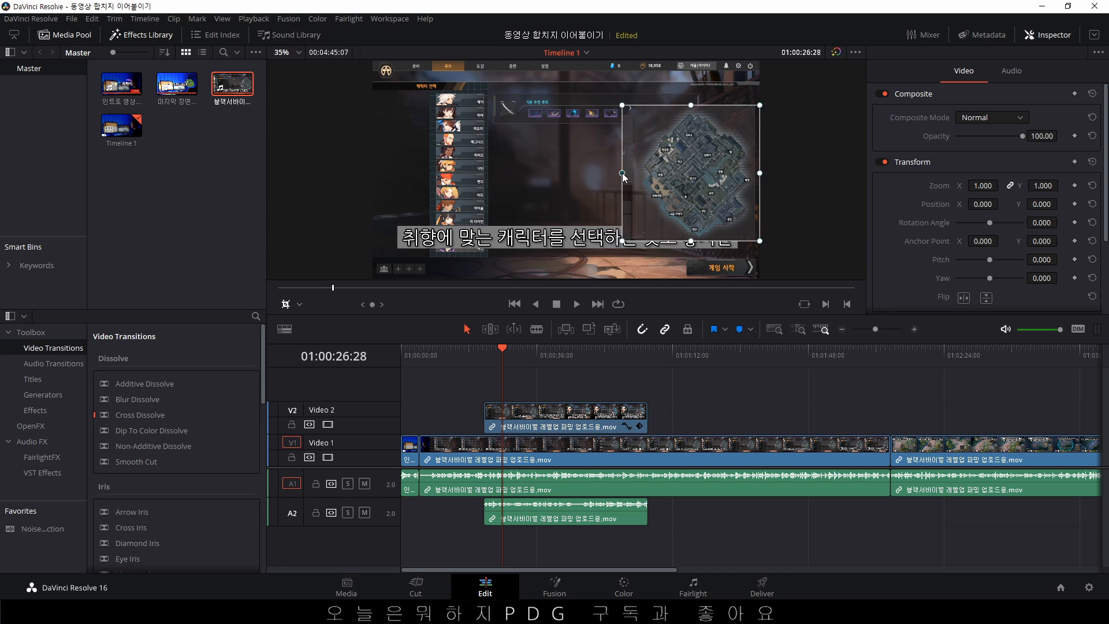
drag(760, 174, 755, 178)
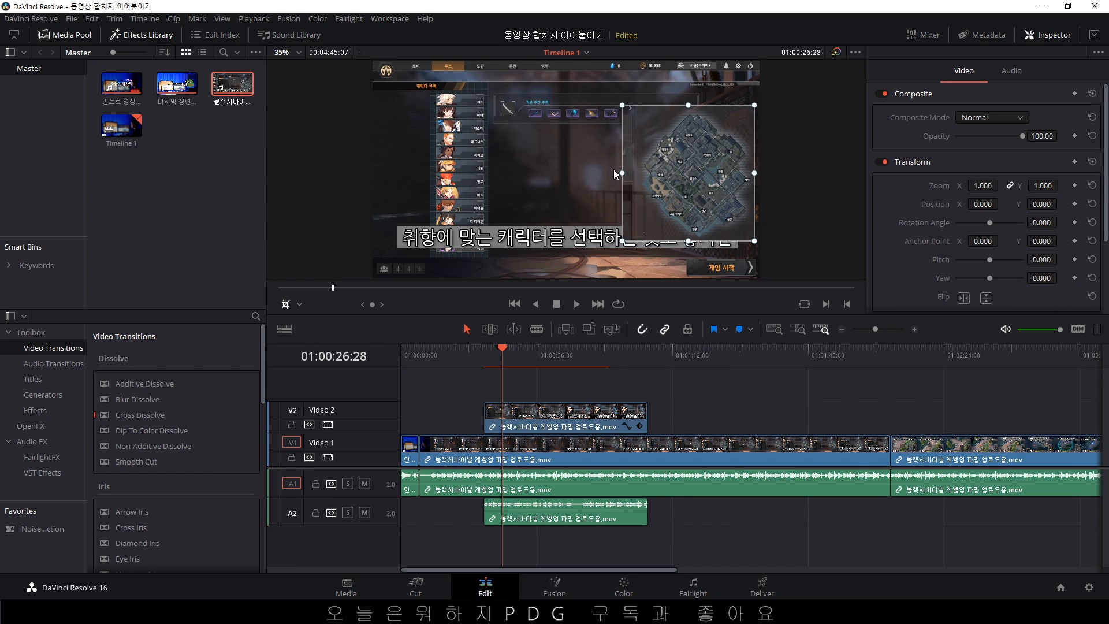
drag(624, 176, 629, 176)
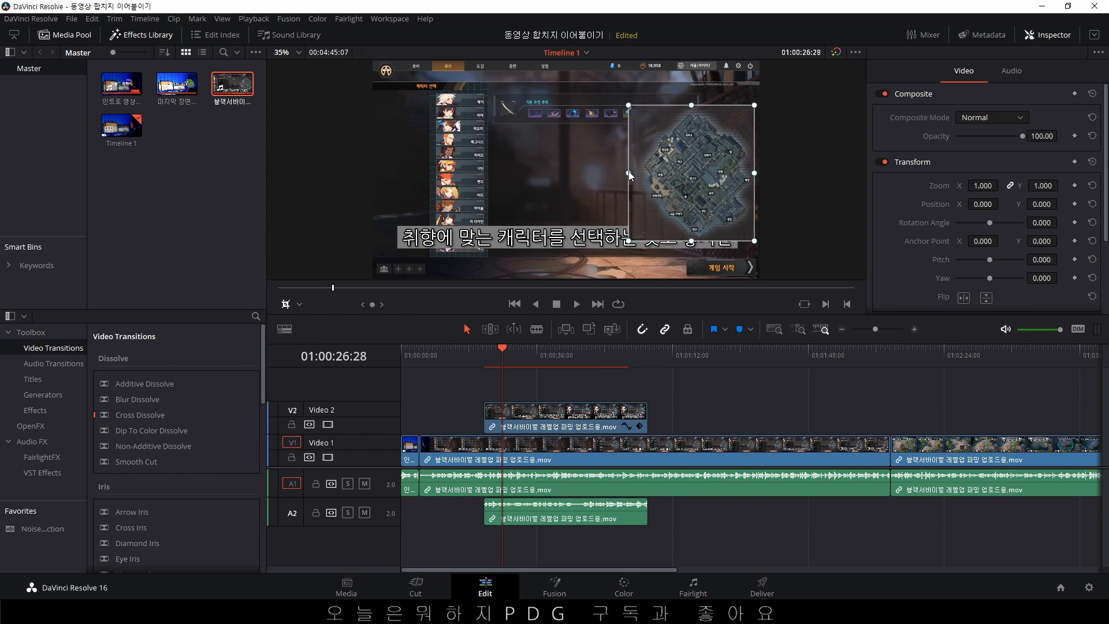
- Try a Zoom of 1.220 on the cropped clip, reset it, and switch the viewer overlay to Transform handles
mouse_move(982, 186)
mouse_down()
mouse_move(1002, 185)
mouse_move(977, 186)
mouse_up()
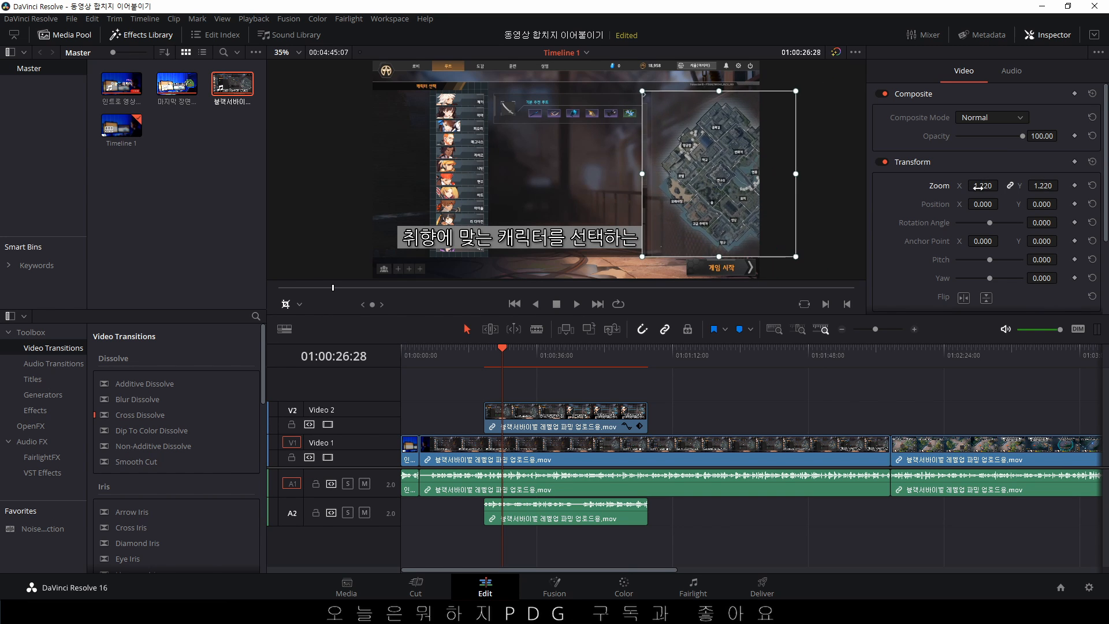
click(1092, 186)
click(299, 304)
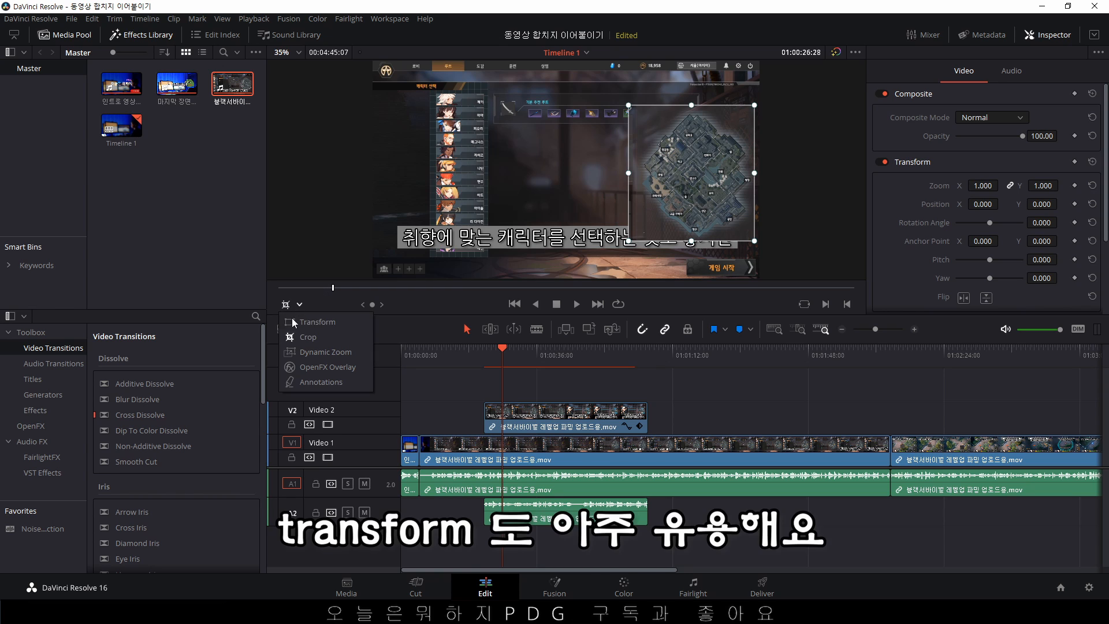
click(302, 325)
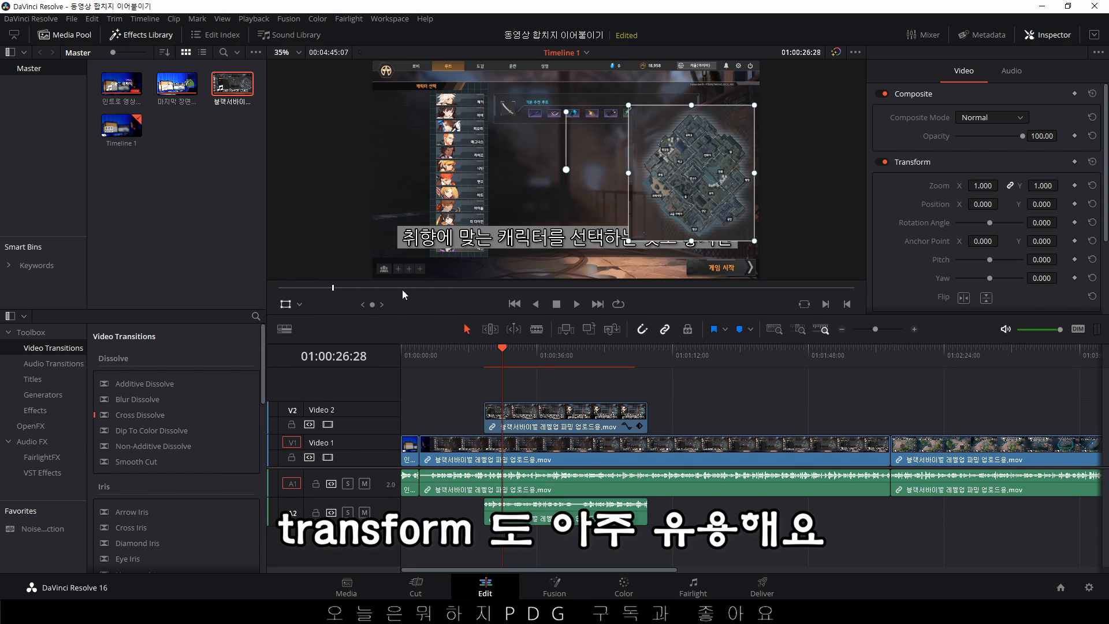
- Try resizing and moving the cropped clip with the Transform handles, then reset its Zoom and Position
mouse_move(628, 173)
mouse_down()
mouse_move(608, 174)
mouse_move(626, 175)
mouse_up()
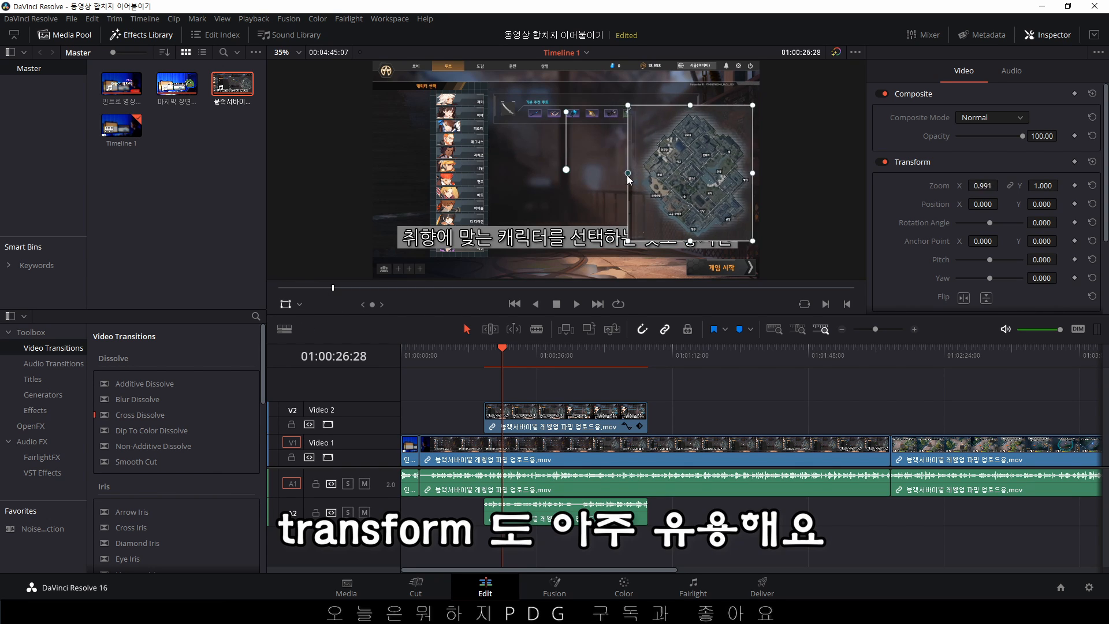
drag(627, 241, 674, 188)
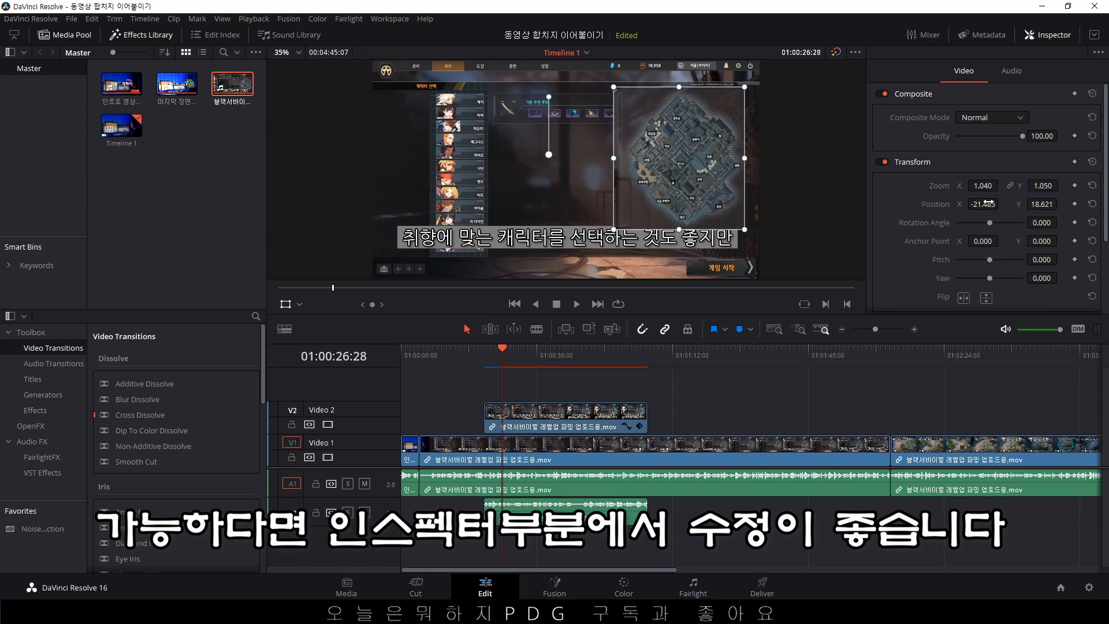
click(1090, 187)
click(1091, 205)
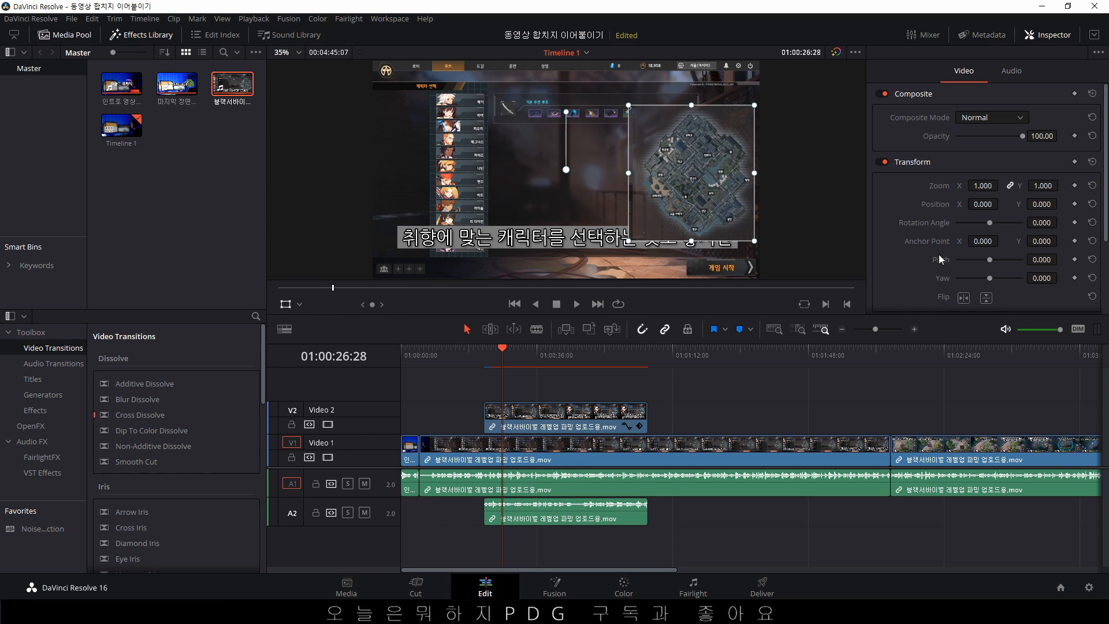
- Try flipping the Video 2 clip horizontally and vertically, turn both flips off, and look over the remaining Inspector sections
click(968, 303)
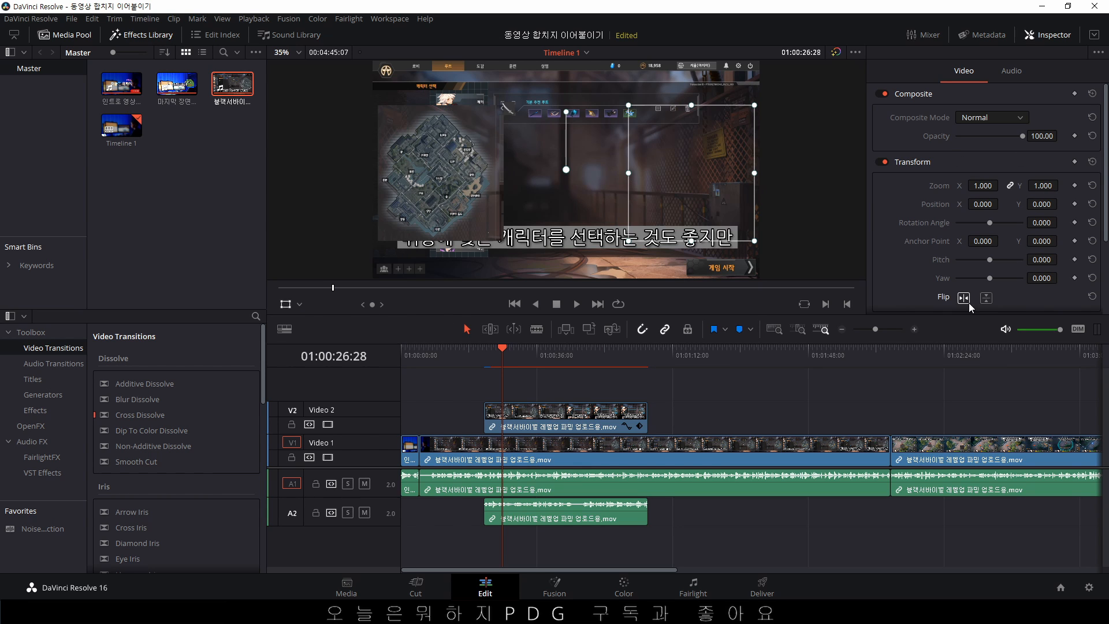
click(987, 301)
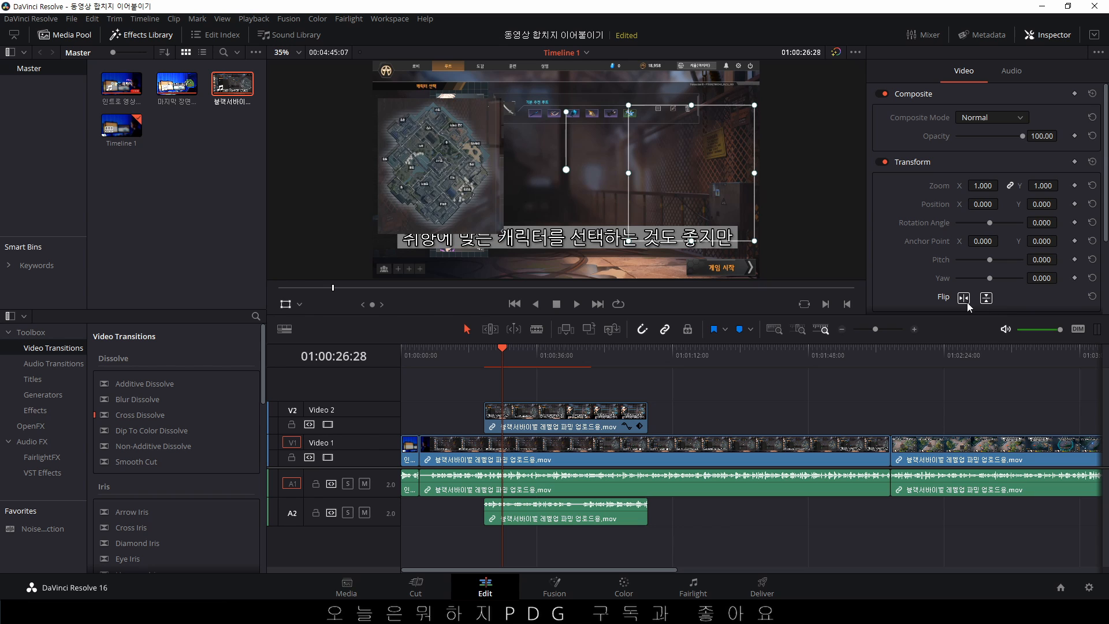
click(967, 302)
scroll(956, 258, down, 3)
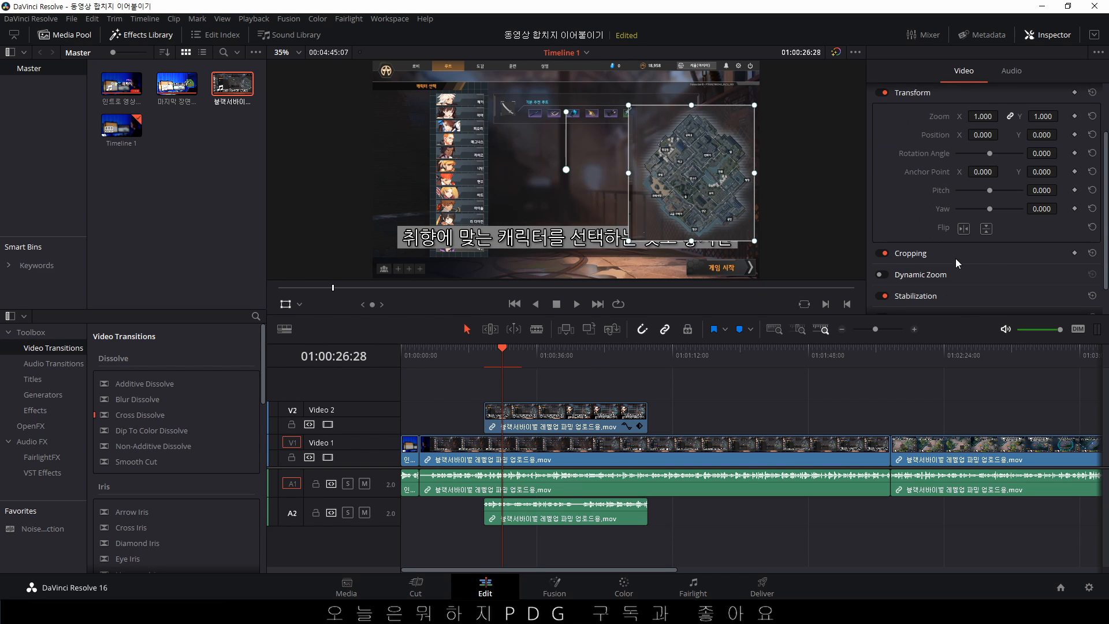
scroll(959, 242, up, 3)
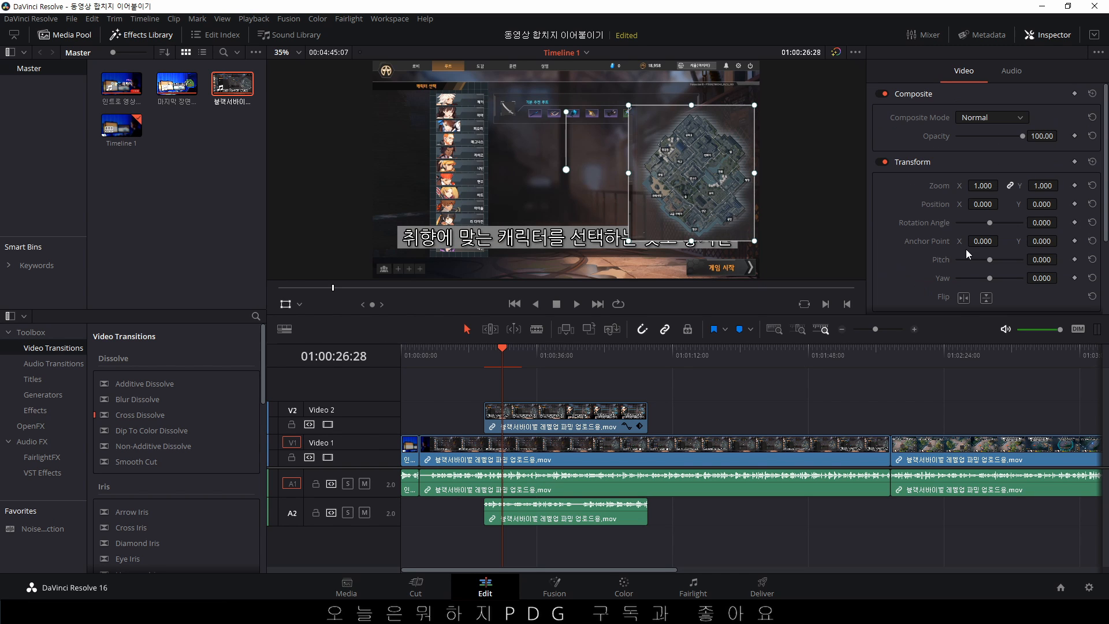
- Try the Color, Color Burn, Color Dodge, Darken and Difference composite modes on the Video 2 clip, then return to Normal
click(993, 118)
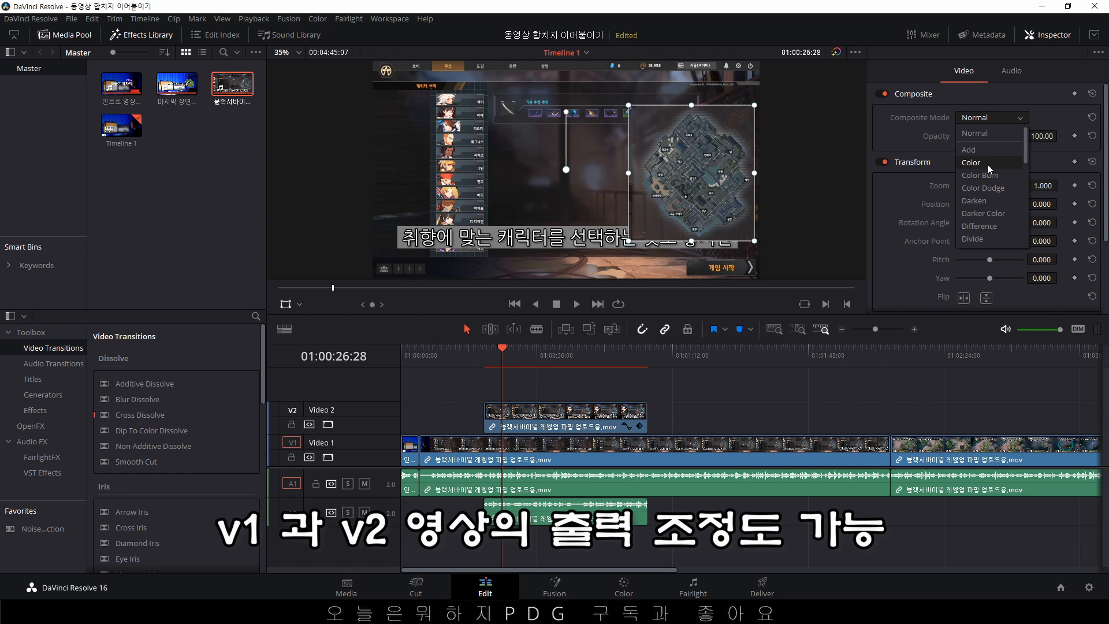
click(986, 164)
click(997, 119)
click(993, 179)
click(996, 119)
click(994, 186)
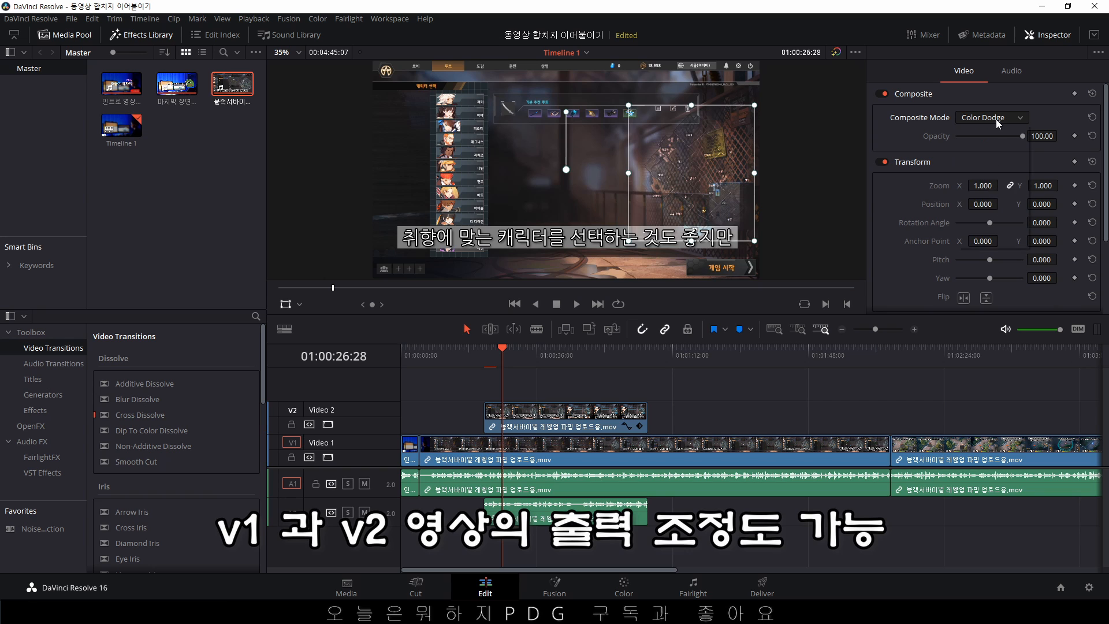
click(998, 121)
click(986, 201)
click(995, 122)
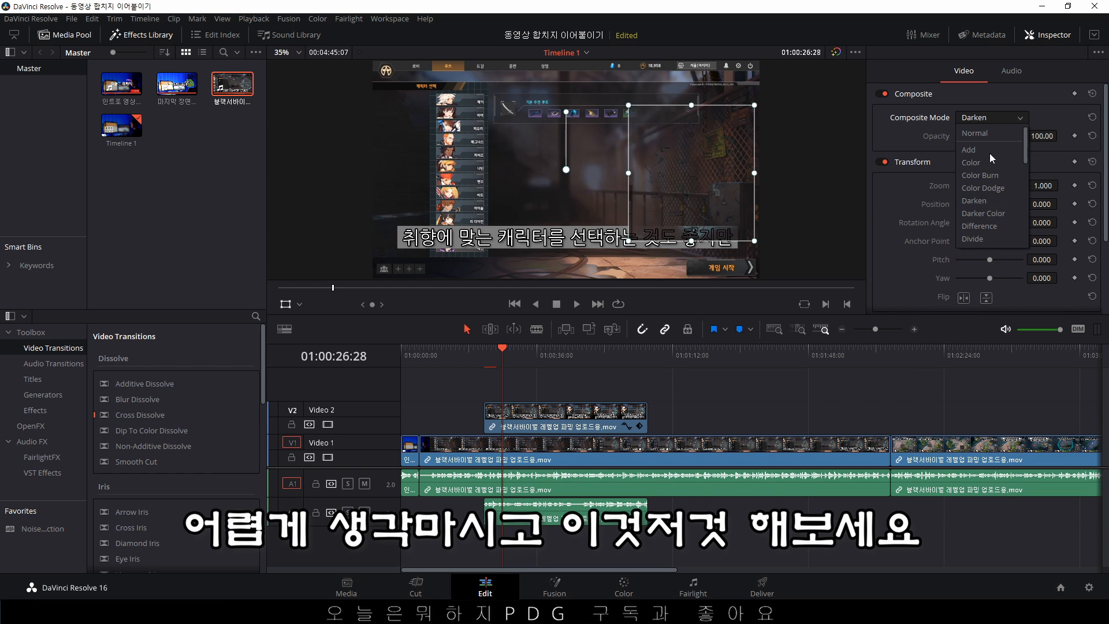
click(983, 223)
click(993, 122)
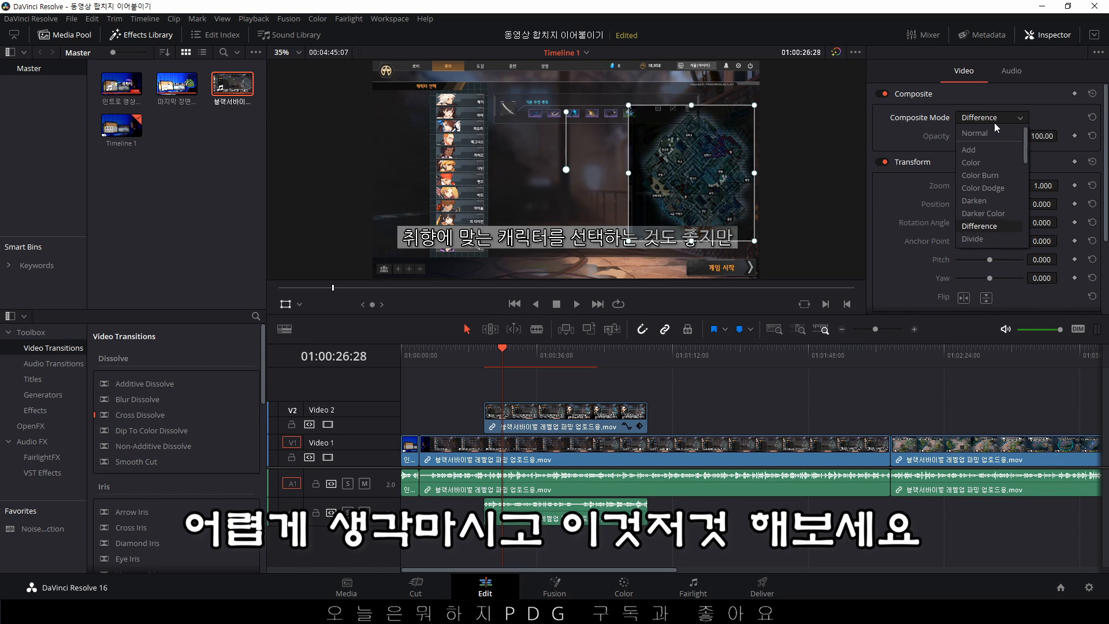
click(990, 134)
- Compare the Add, Color, Color Burn, Color Dodge and Darken composite modes on the clip, then set it back to Normal
click(993, 121)
click(987, 150)
click(994, 119)
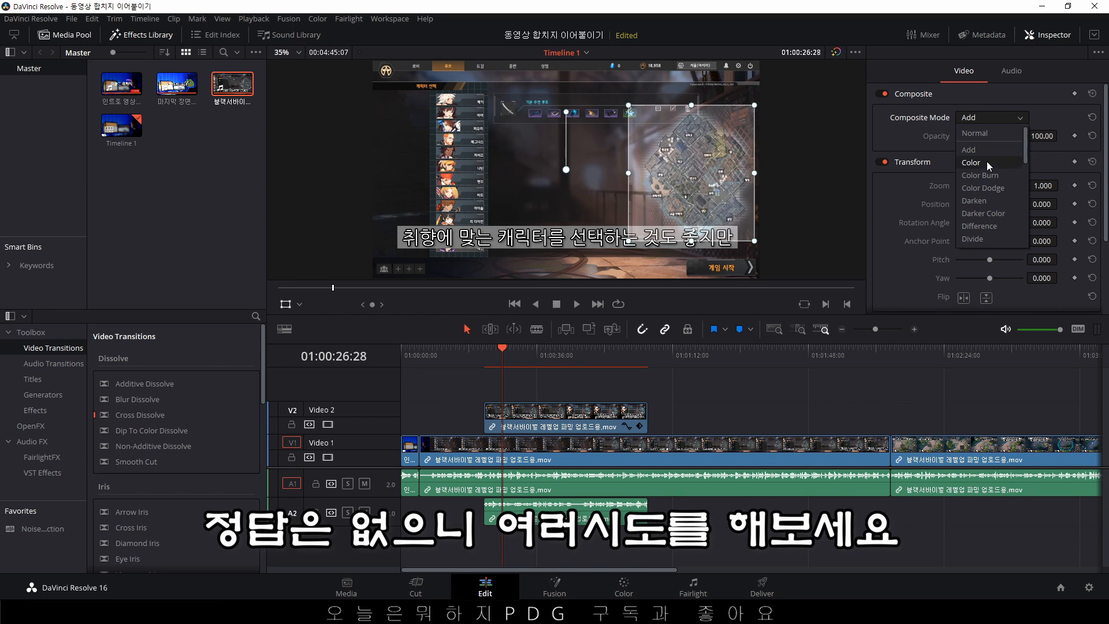
click(988, 163)
click(994, 122)
click(986, 175)
click(990, 120)
click(985, 190)
click(999, 118)
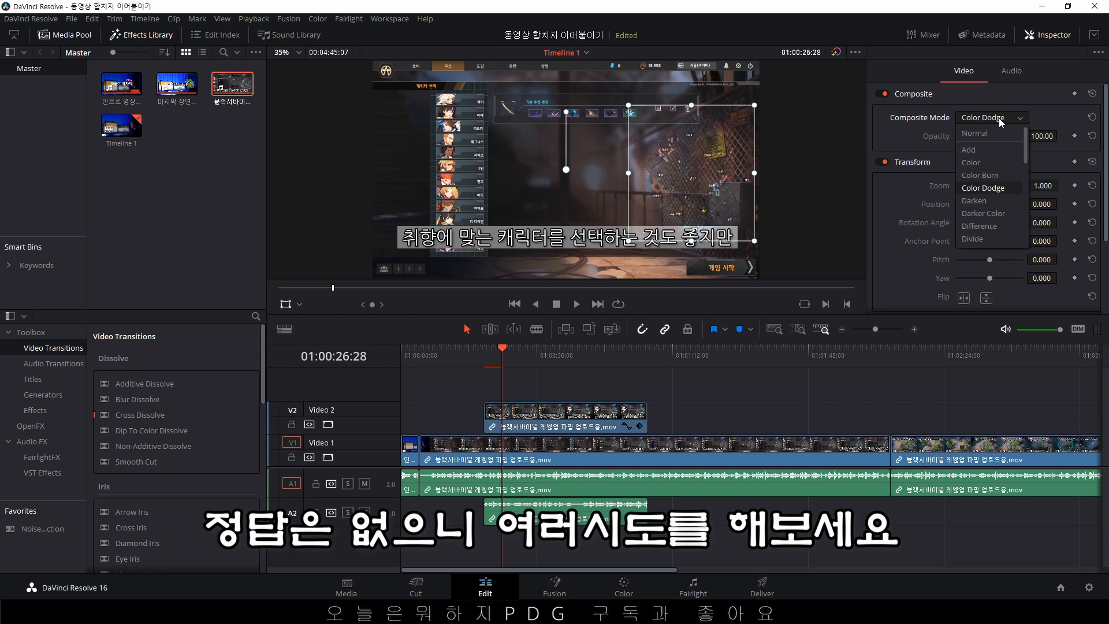
click(988, 201)
click(996, 118)
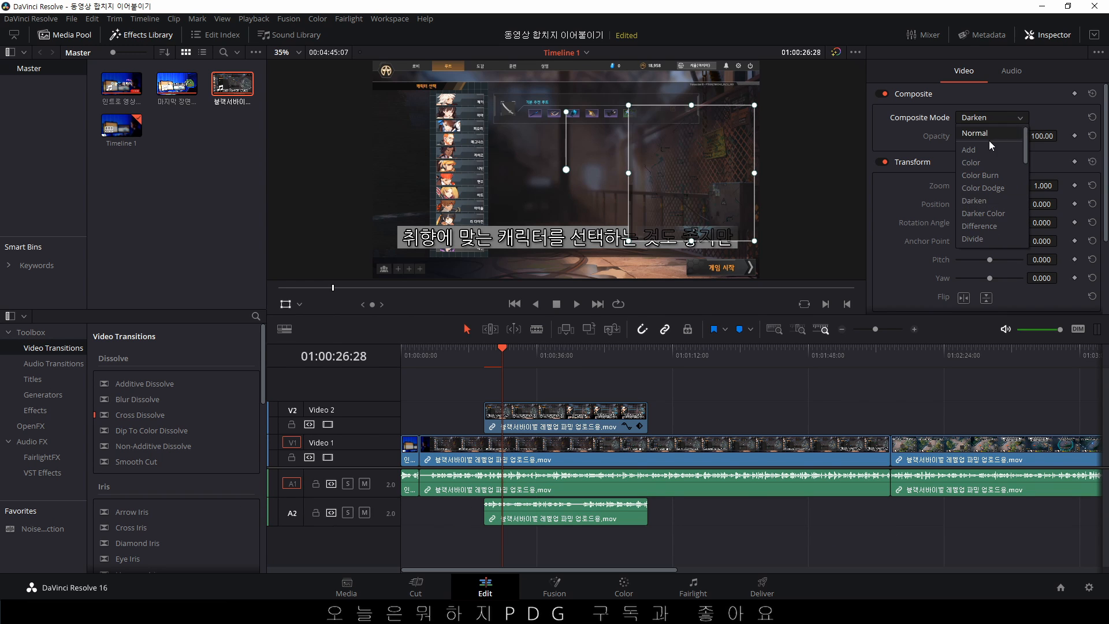
click(989, 141)
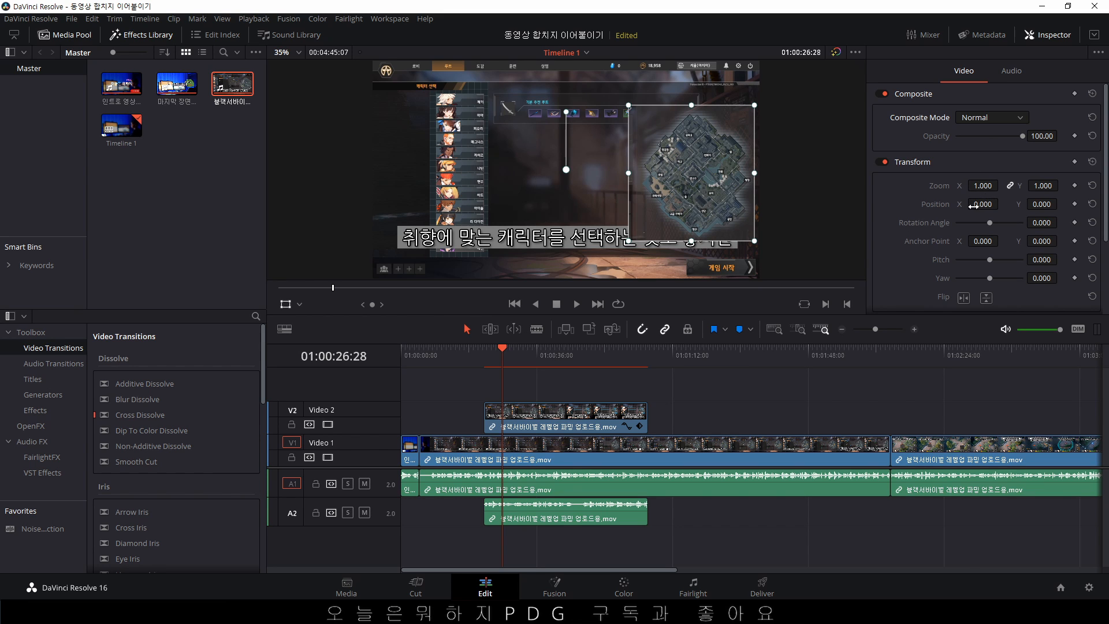
- Set the Video 2 clip's Position Y to -44 and turn off the Transform overlay in the viewer
drag(1026, 206, 1000, 209)
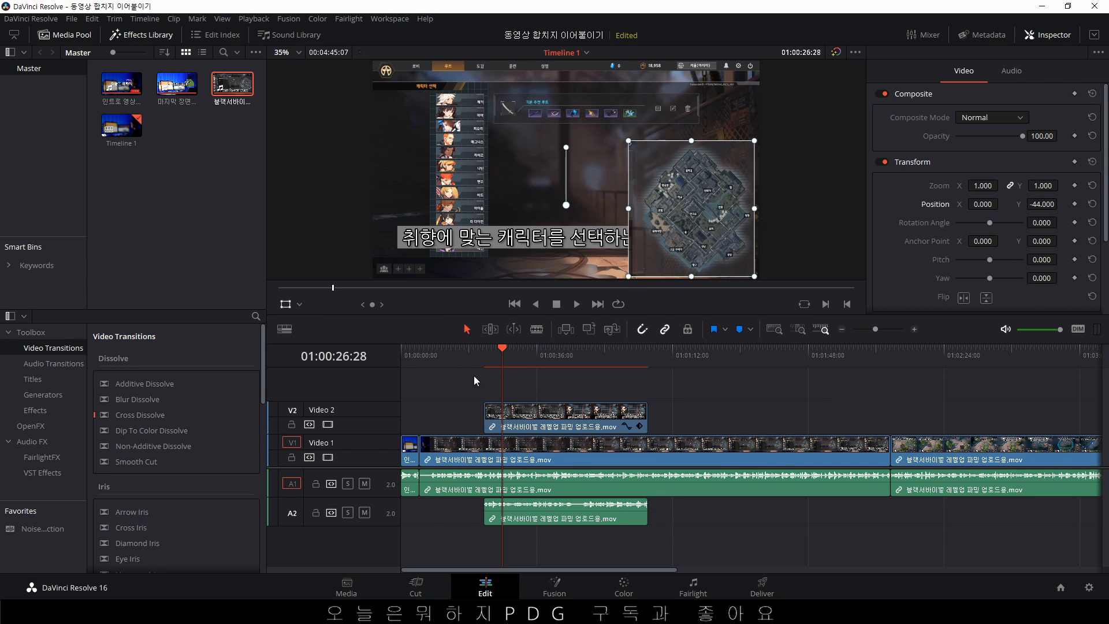
click(298, 304)
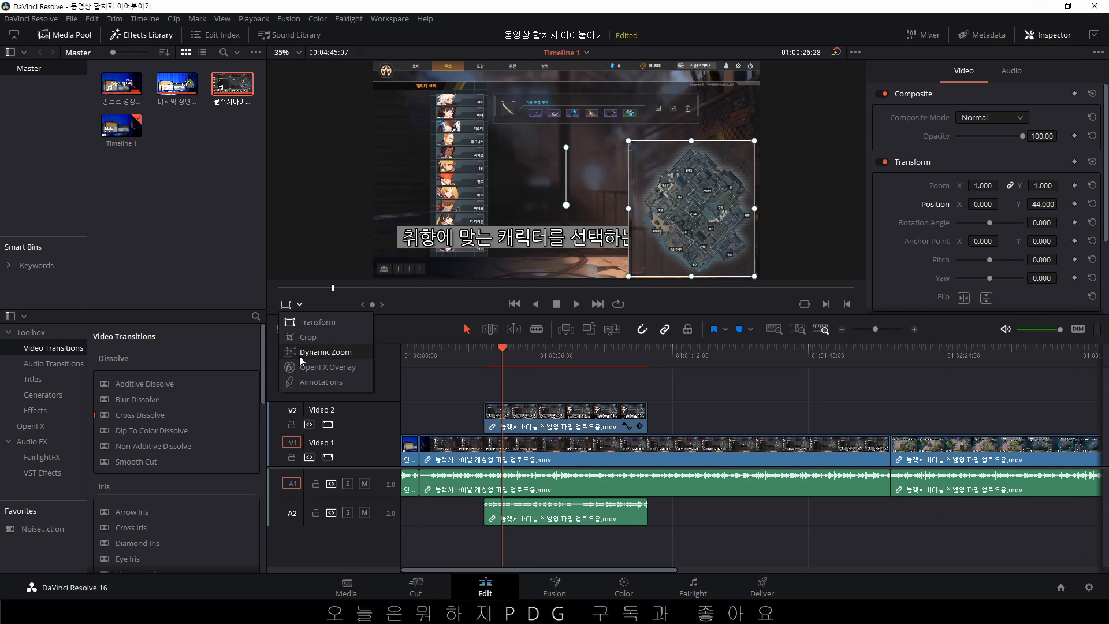
click(287, 311)
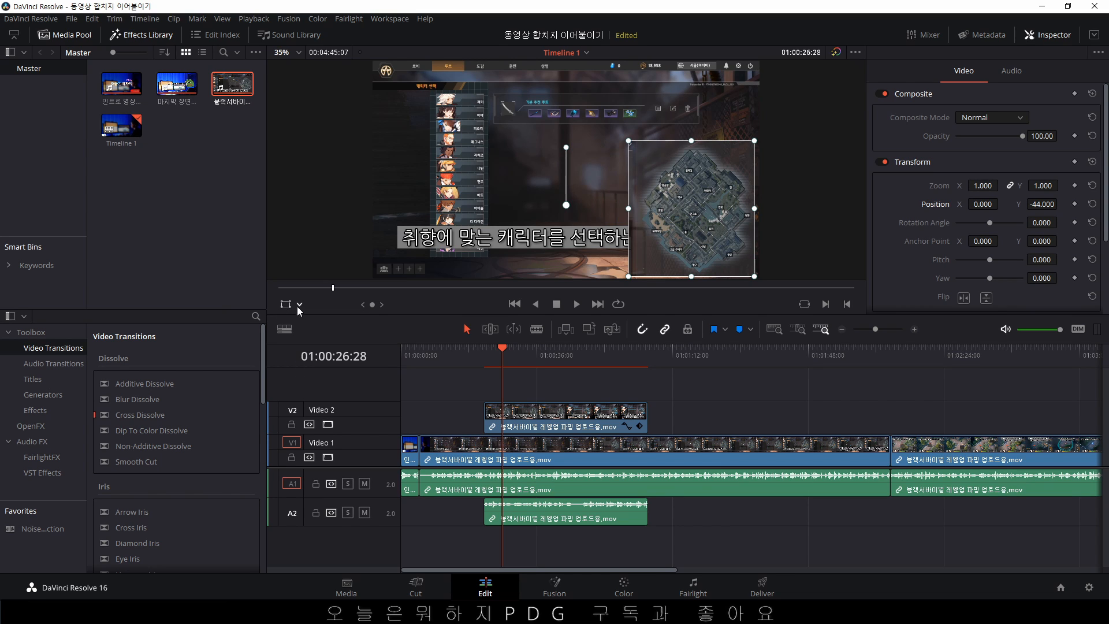
click(298, 306)
click(299, 316)
click(289, 311)
- Cut out the short section of the Video 2 clip starting at 01:00:44:01 and slide the following piece back to the cut
drag(506, 369, 555, 373)
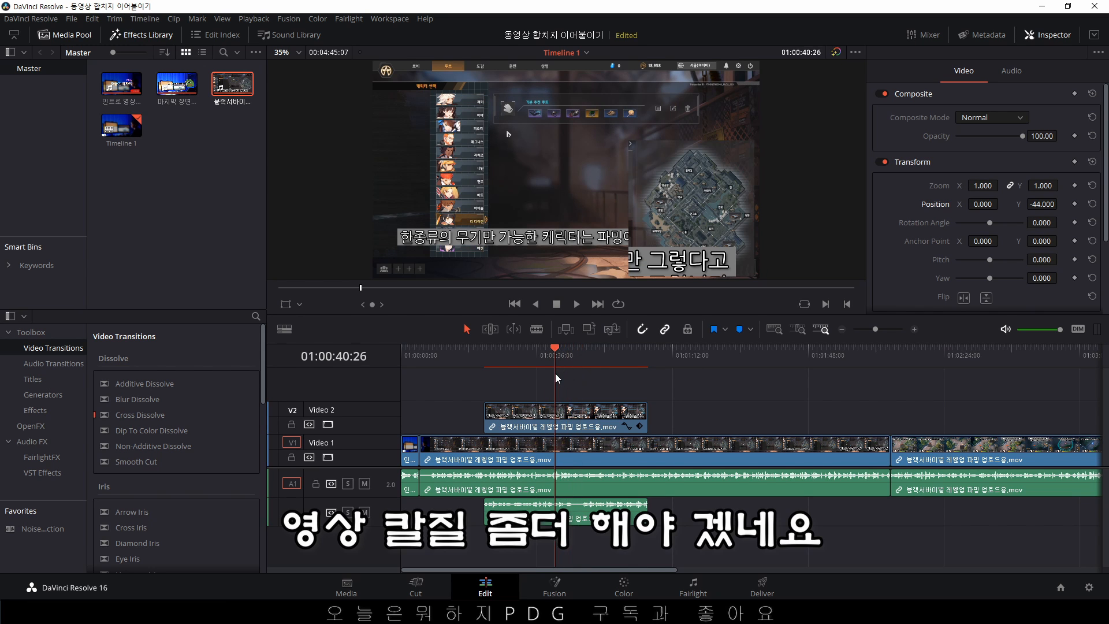
click(911, 327)
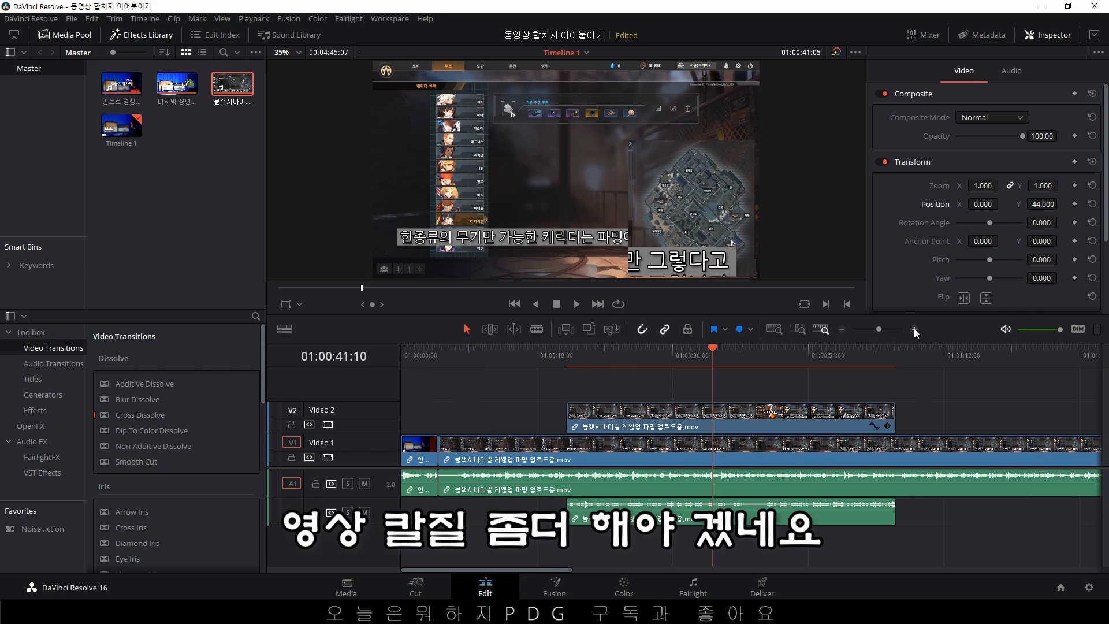
mouse_move(717, 355)
mouse_down()
mouse_move(809, 359)
mouse_move(733, 365)
mouse_up()
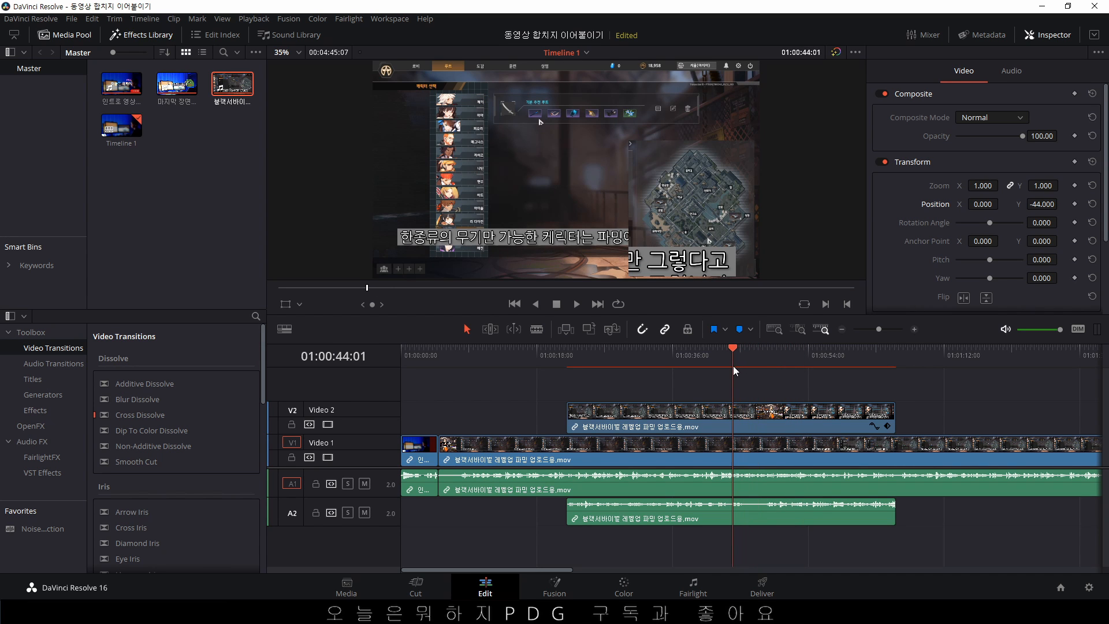
key(b)
click(732, 414)
click(755, 415)
key(a)
click(746, 419)
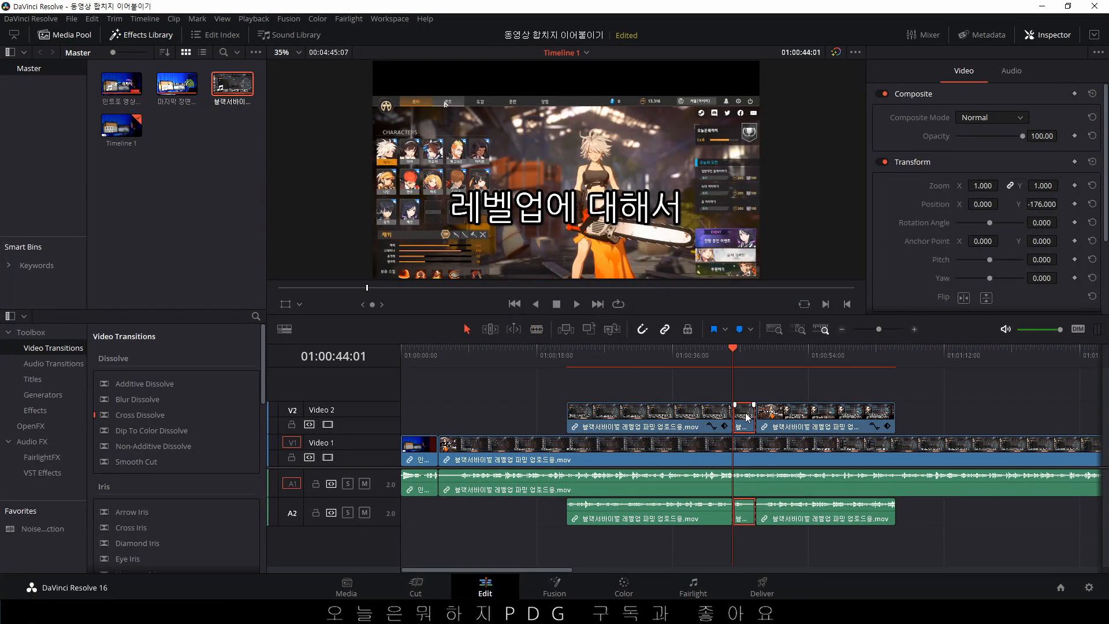
key(BackSpace)
drag(795, 418, 771, 420)
- Split the second Video 2 clip at 01:00:47:16, delete the part before it and move the rest towards the first clip
drag(728, 359, 759, 366)
key(b)
click(760, 421)
key(a)
key(BackSpace)
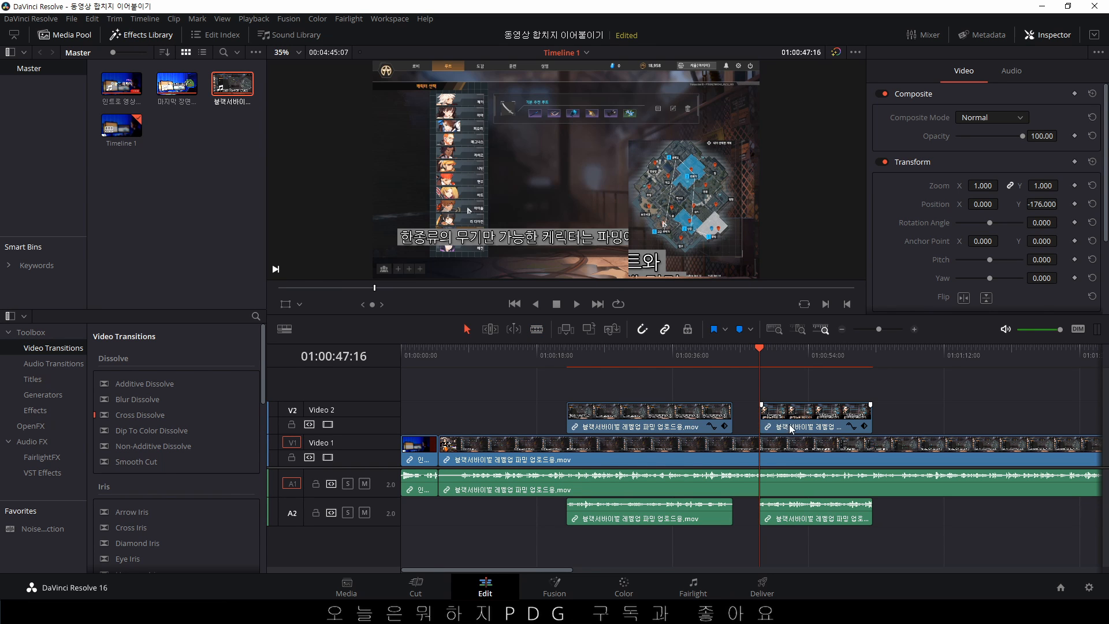
drag(794, 424, 767, 424)
- Try a Freeze frame on the second Video 2 clip at 01:00:51:16 through Change Clip Speed, then undo it
drag(722, 358, 826, 398)
right_click(825, 399)
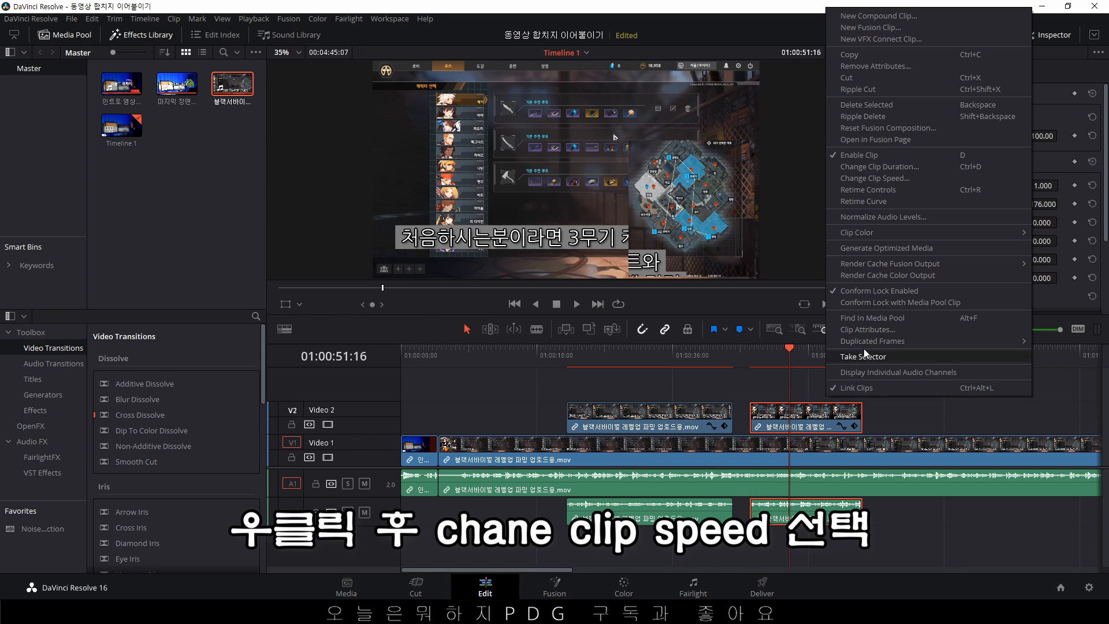
click(918, 183)
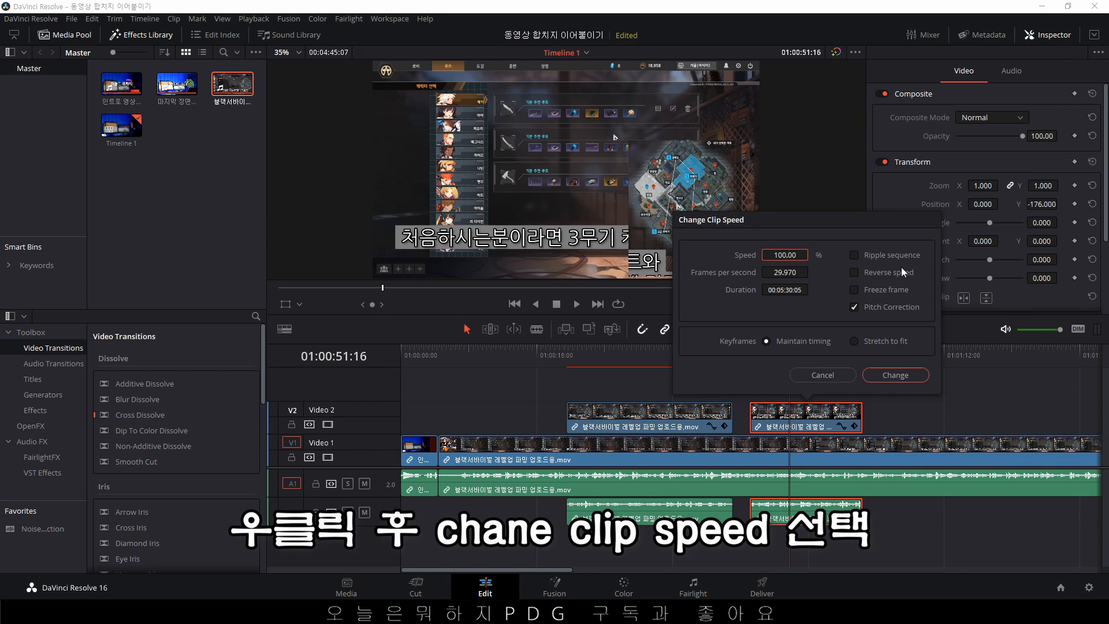
click(874, 296)
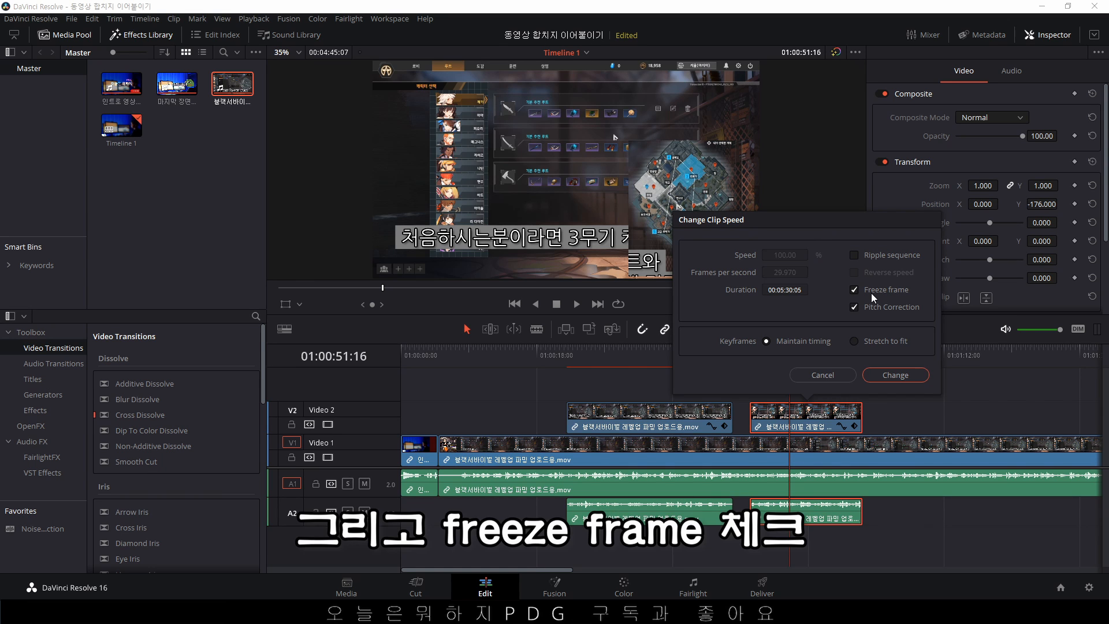
click(900, 375)
click(773, 355)
drag(756, 363, 796, 358)
key(ctrl+z)
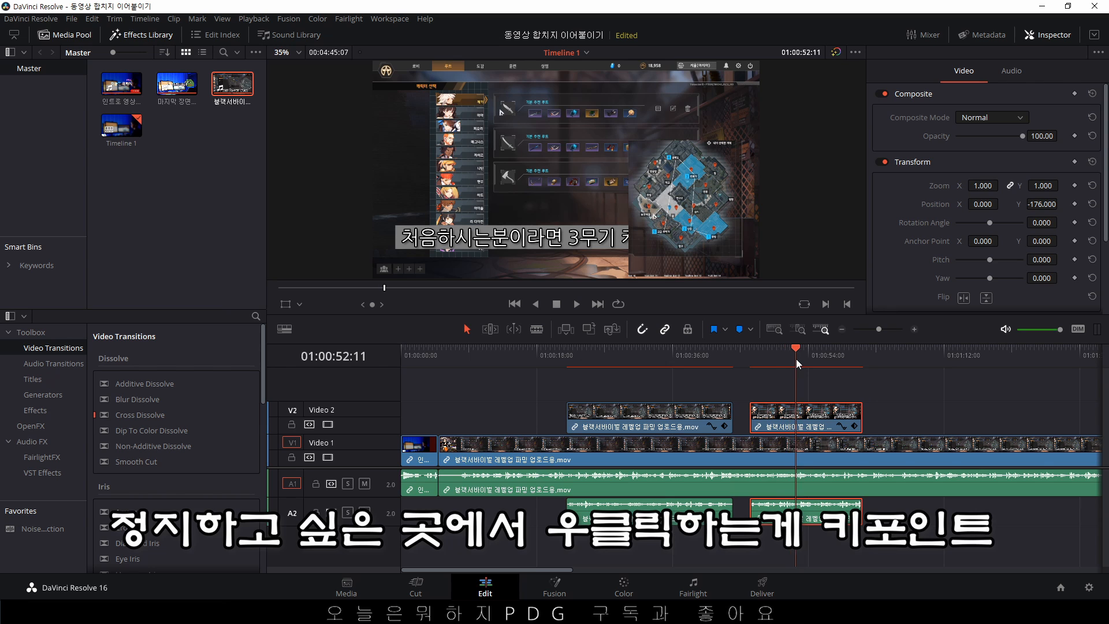
- Freeze the second Video 2 clip at 01:00:52:11 with the Freeze frame option in Change Clip Speed and scrub through it
right_click(816, 410)
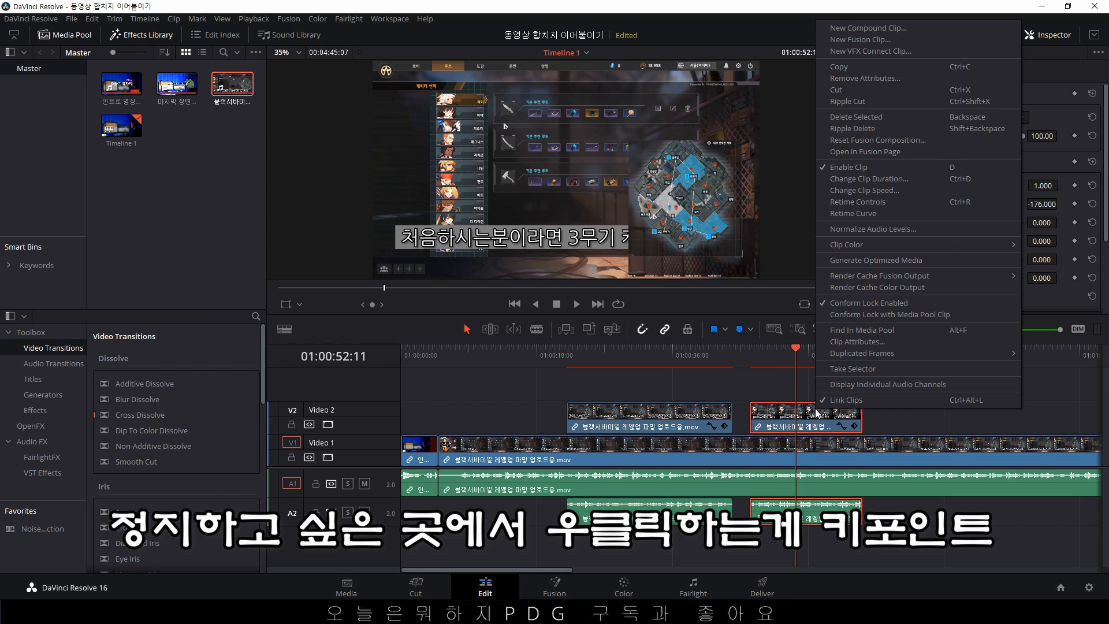
click(903, 195)
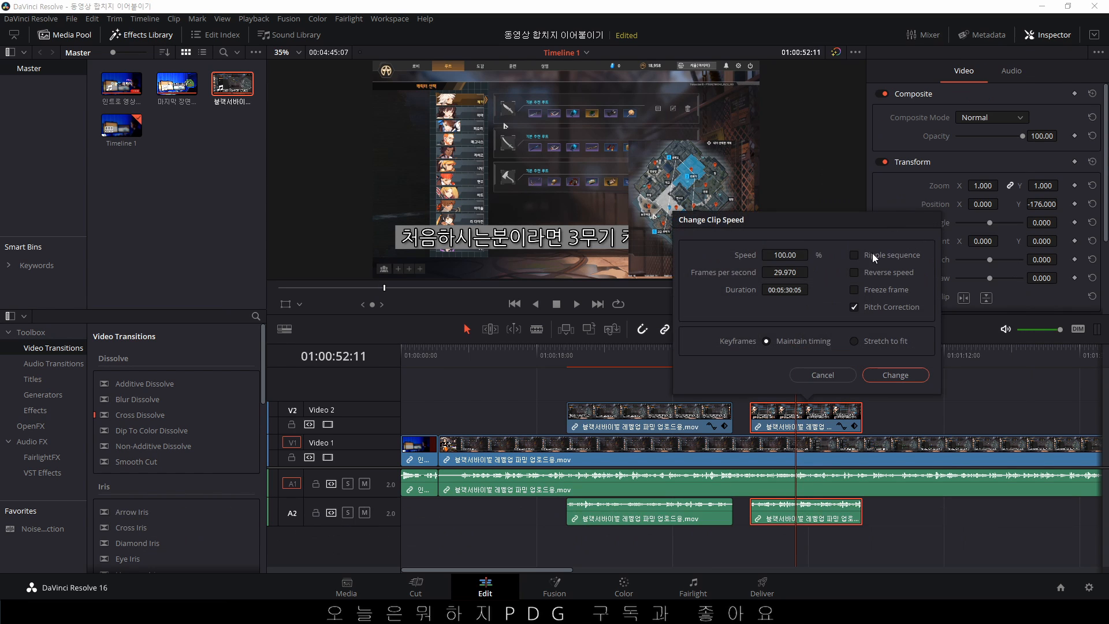
click(858, 294)
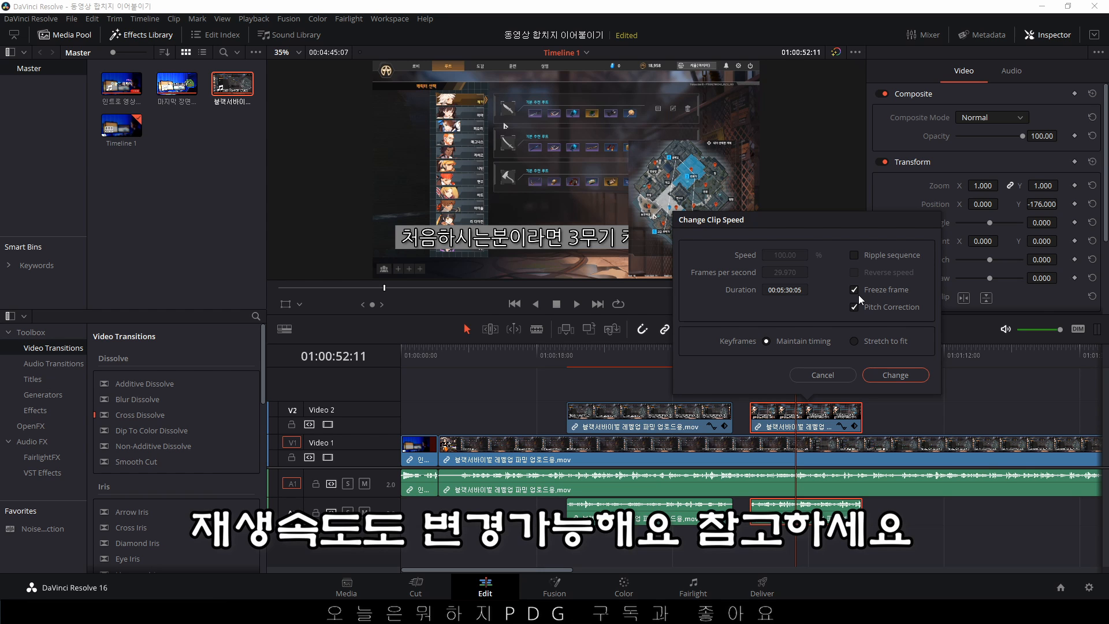
click(894, 380)
click(812, 358)
drag(813, 358, 840, 362)
- Select the two later Video 2 pieces, place them directly after the first clip and scrub across the joins
drag(748, 388, 805, 414)
drag(628, 360, 818, 366)
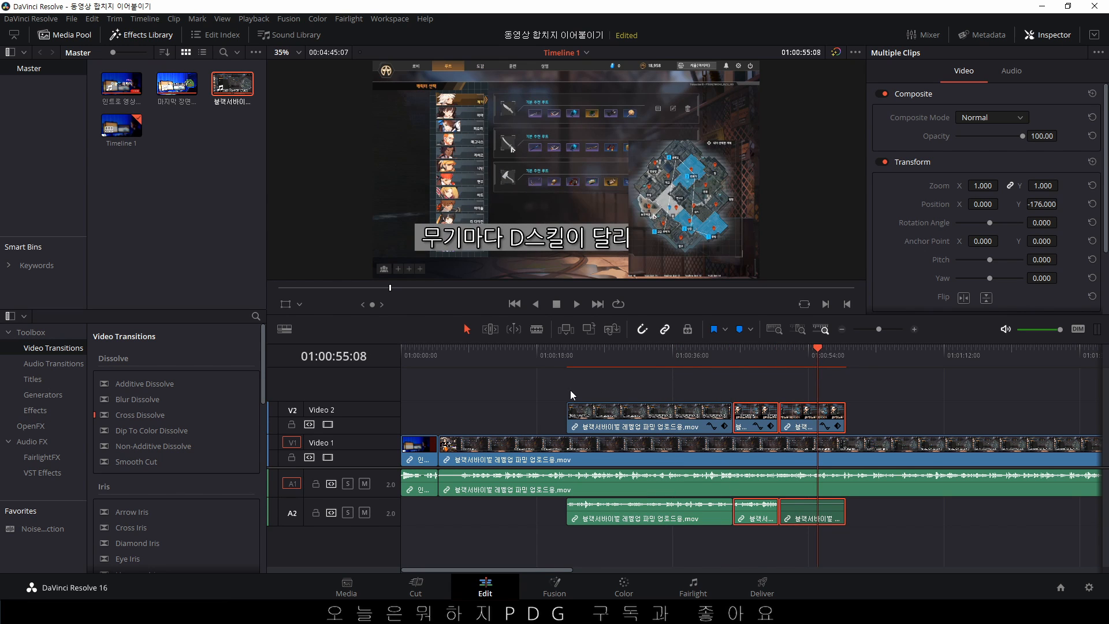
drag(595, 366, 730, 358)
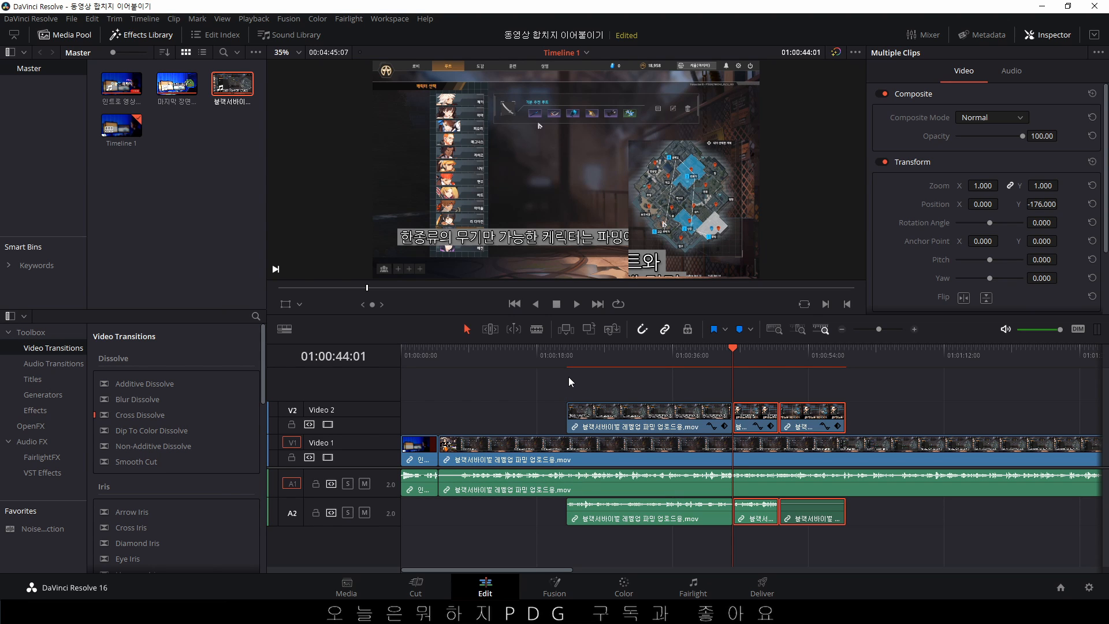
click(523, 380)
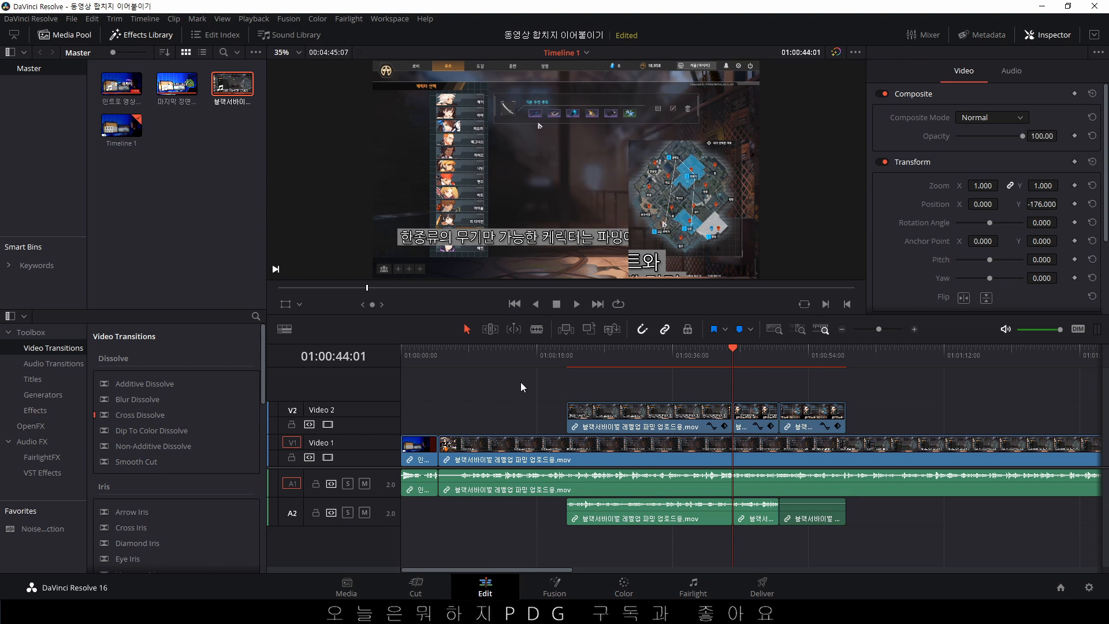
- Add an Additive Dissolve transition to the start of the first Video 2 clip at 01:00:22:00
click(567, 363)
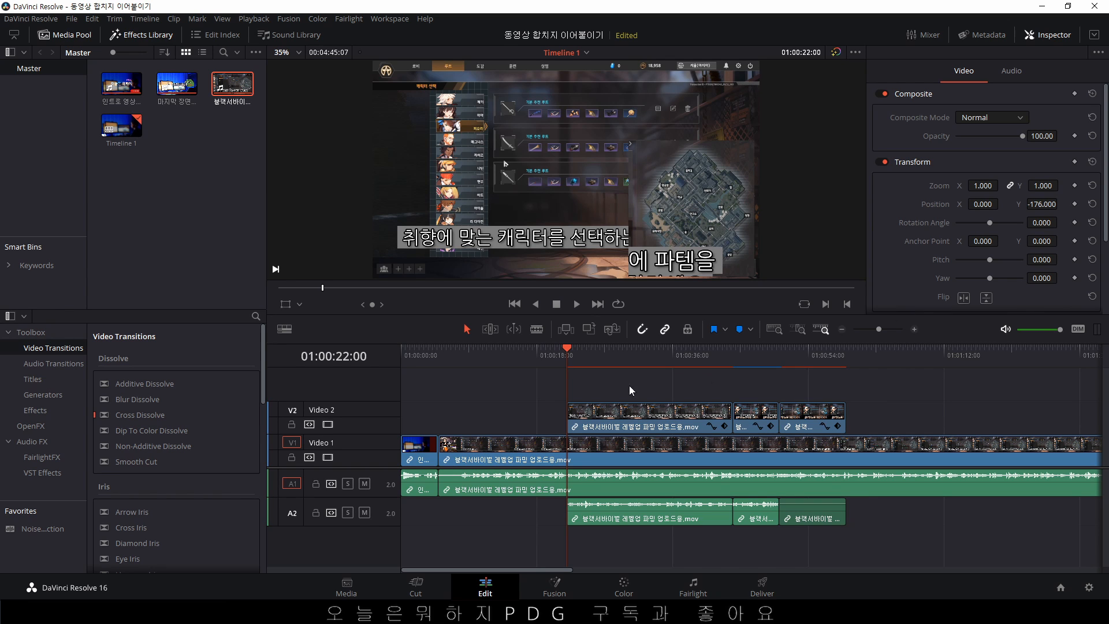
mouse_move(552, 361)
mouse_down()
mouse_move(589, 358)
mouse_move(553, 359)
mouse_move(590, 362)
mouse_move(571, 366)
mouse_up()
click(914, 329)
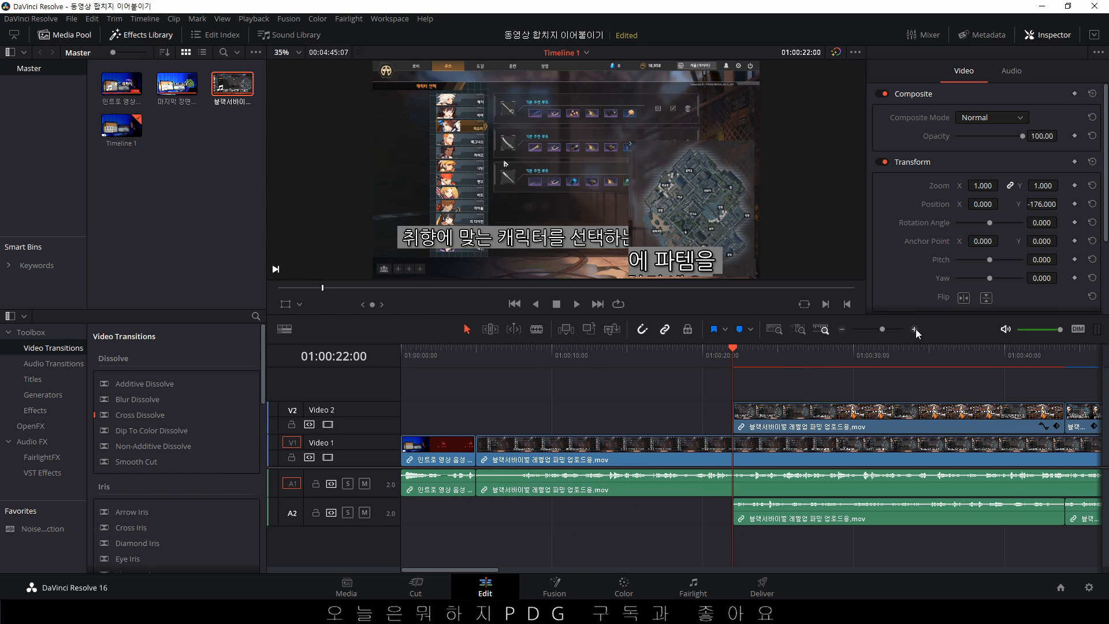
click(844, 329)
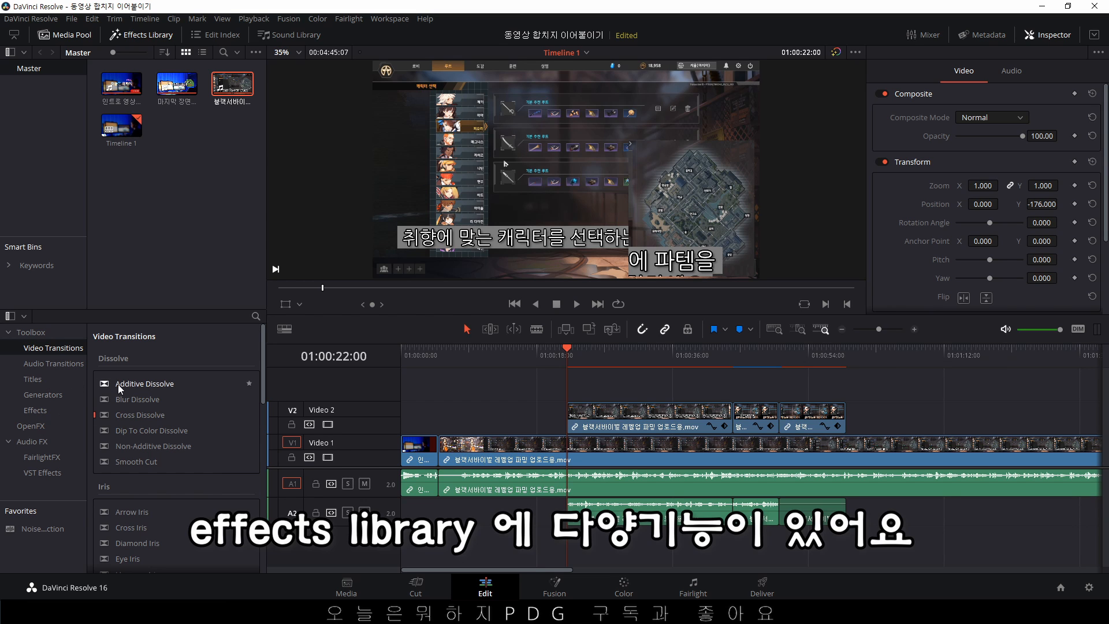
drag(118, 384, 573, 416)
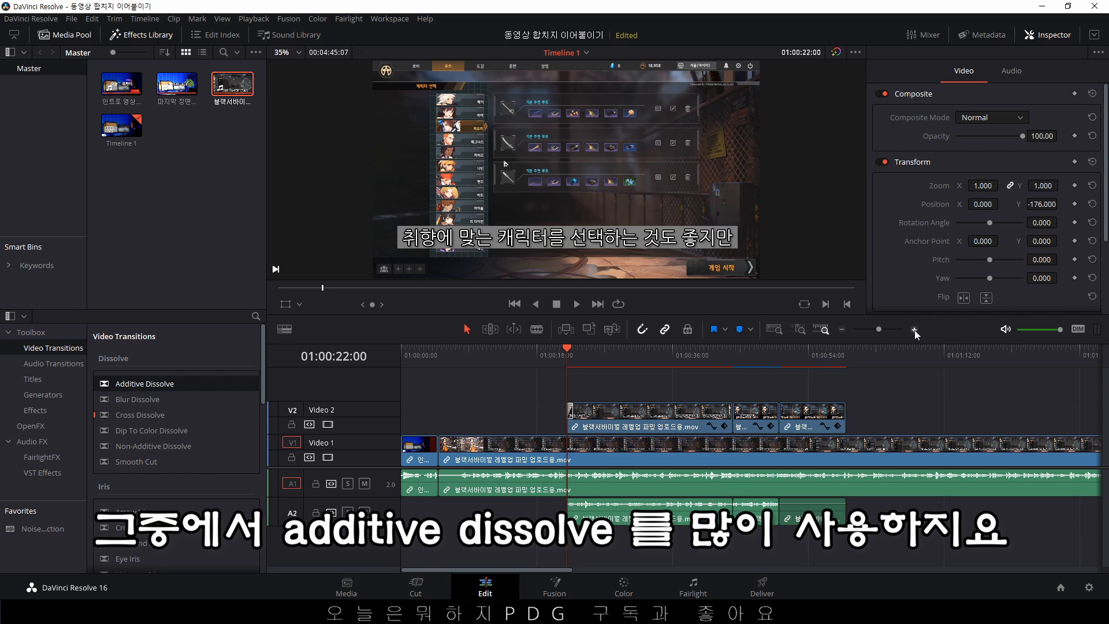
click(913, 330)
click(913, 331)
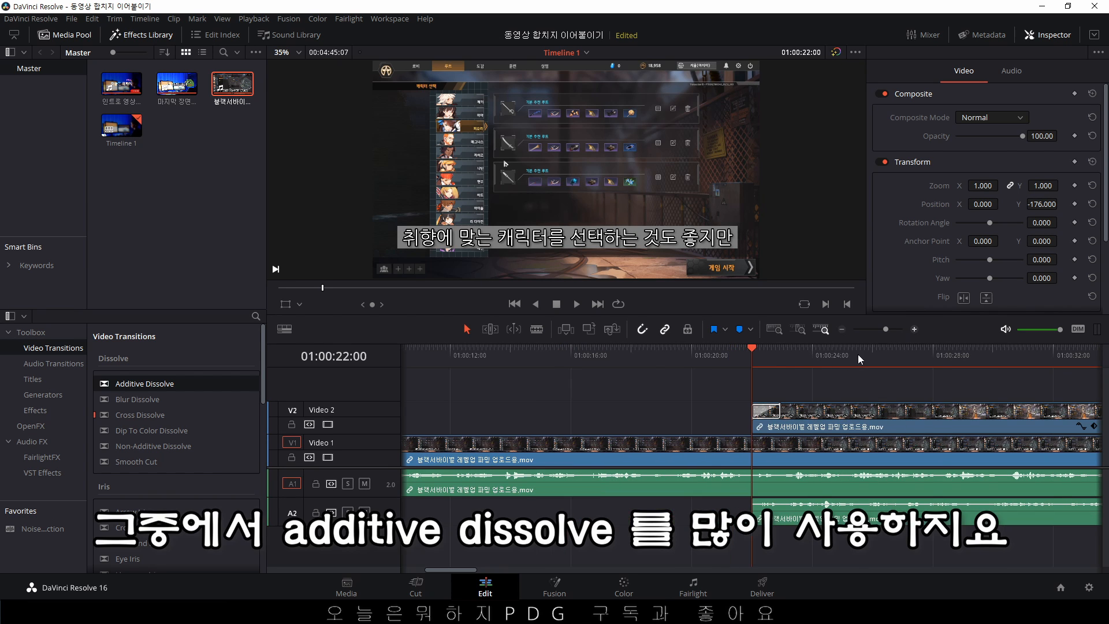
- Play through the Additive Dissolve at the first Video 2 clip's start, then delete the transition
click(733, 355)
key(space)
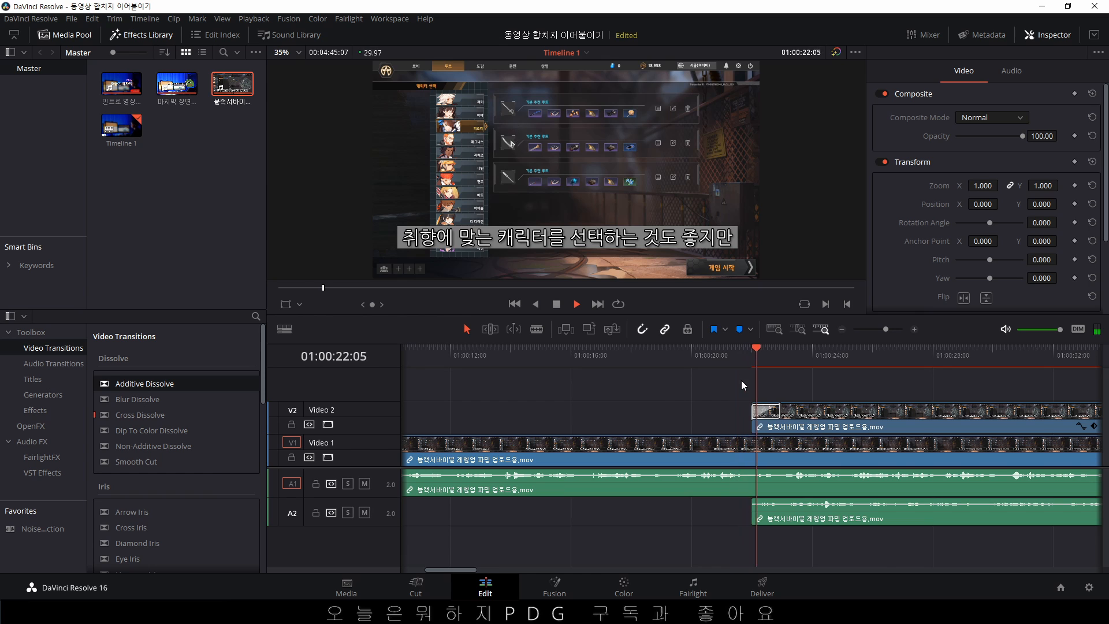
key(space)
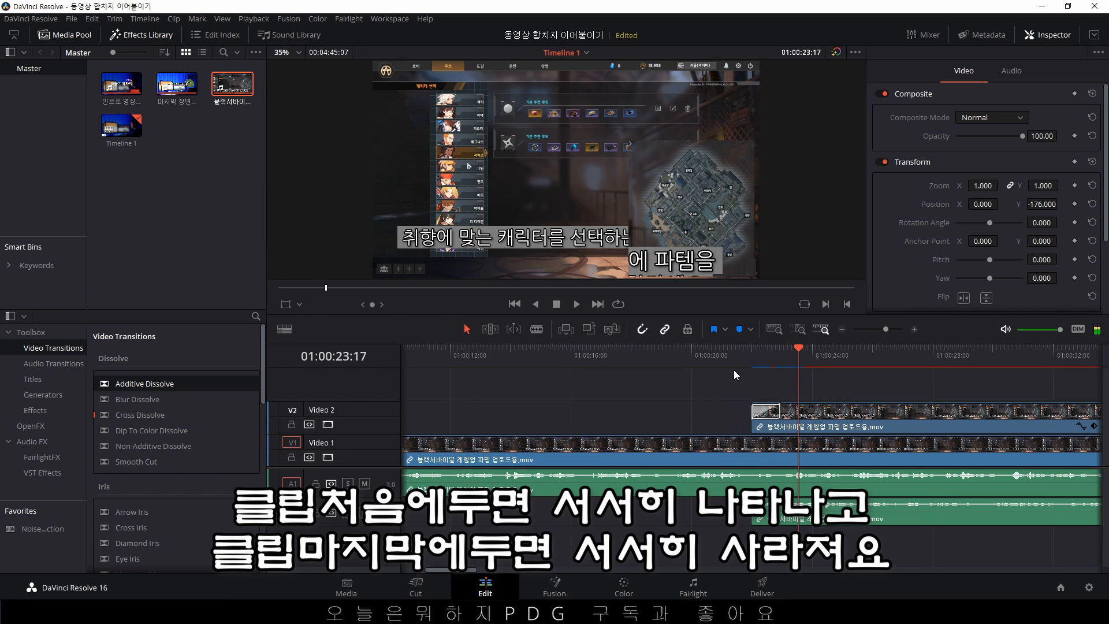
click(750, 362)
key(space)
click(767, 414)
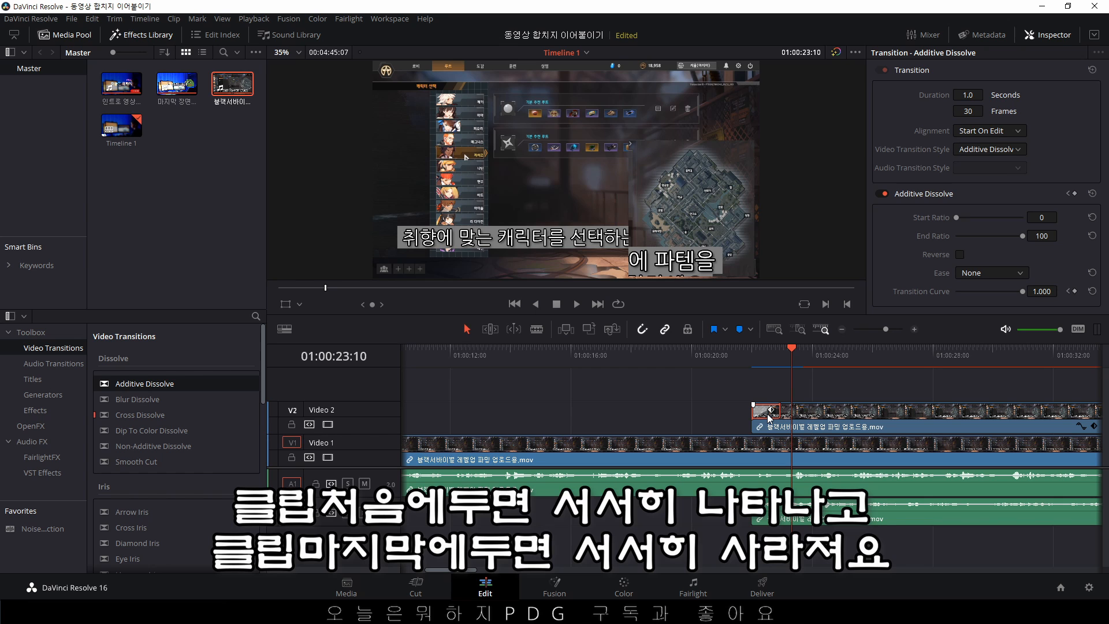
key(Delete)
- Scrub over the start of the first Video 2 clip, try its Opacity slider and reset the opacity
click(756, 358)
drag(755, 358, 803, 356)
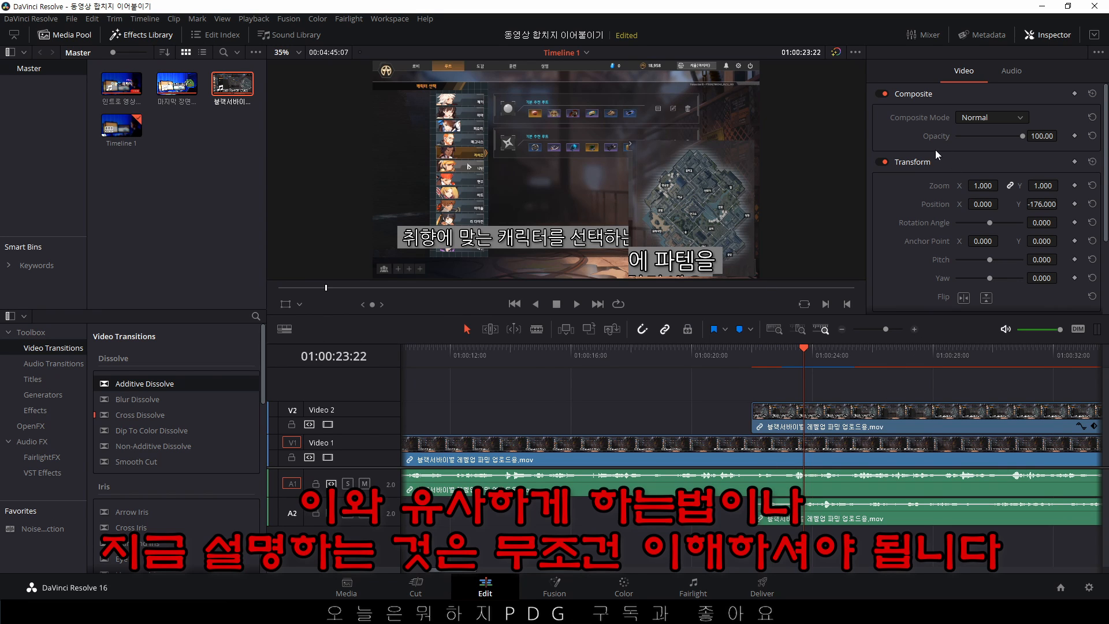
click(1021, 137)
click(1092, 137)
- Fade in the first Video 2 clip with Opacity keyframes of 100 at 01:00:25:24 and 0 at 01:00:22:00
click(854, 413)
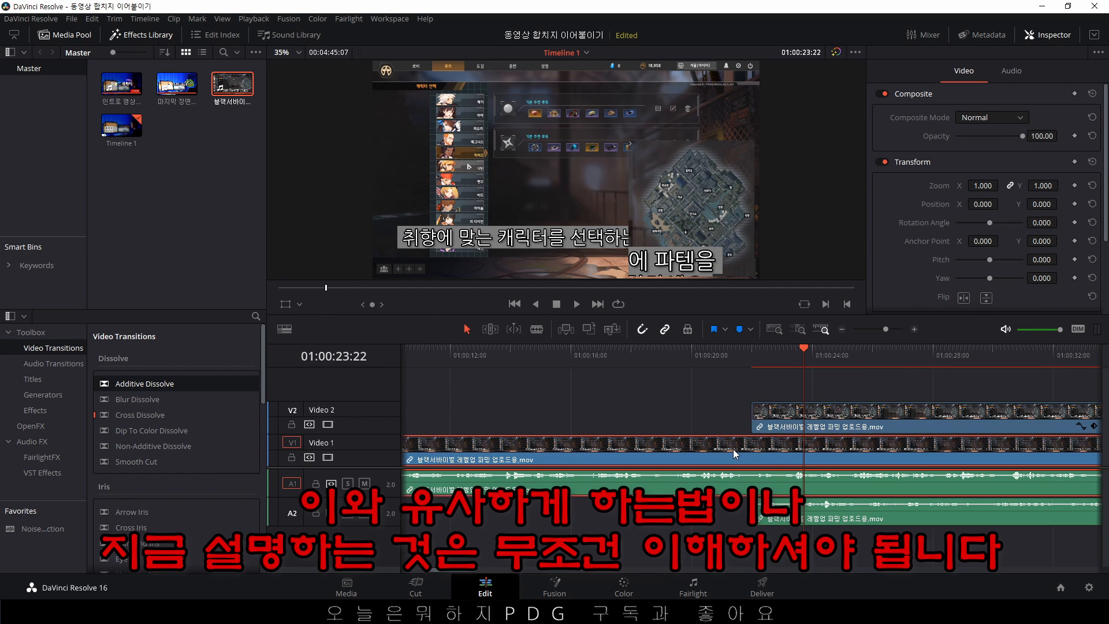
click(864, 454)
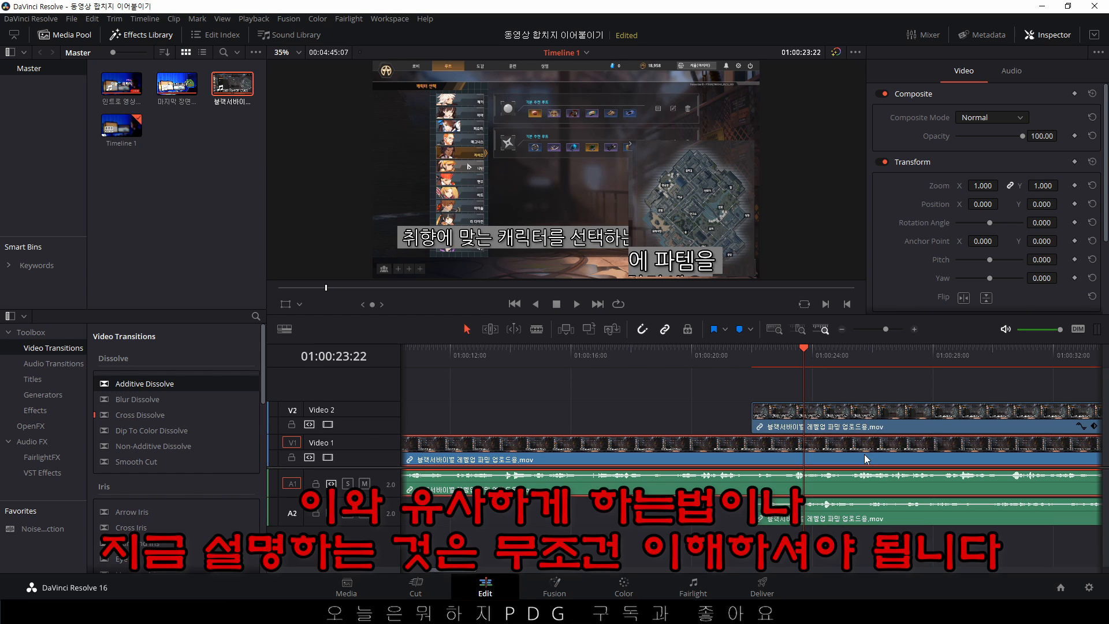
click(886, 415)
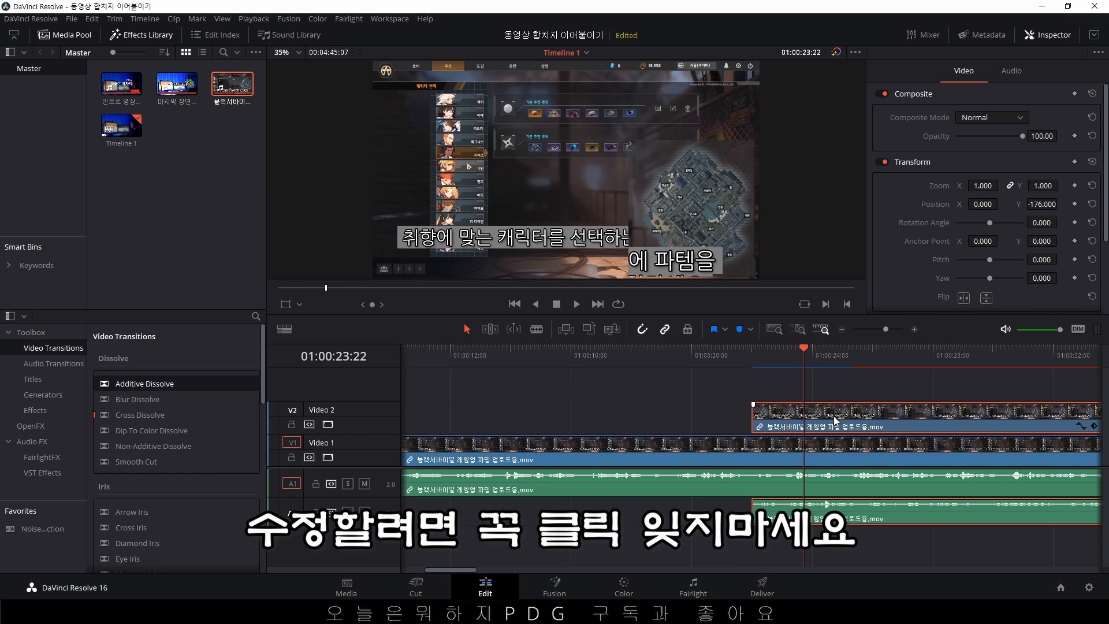
drag(832, 356, 868, 352)
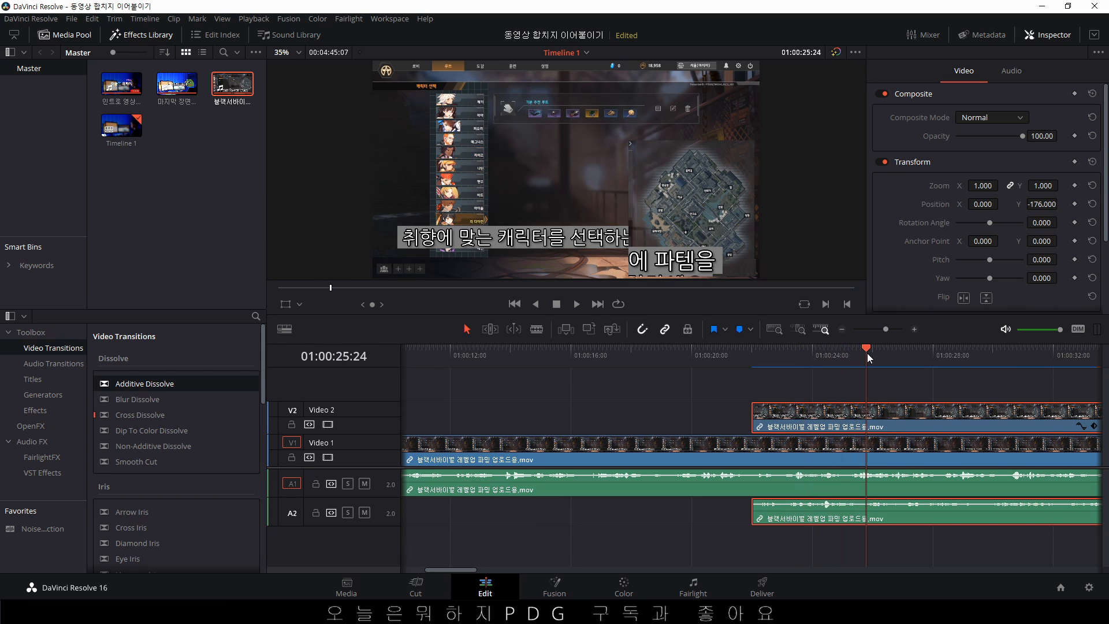
click(840, 329)
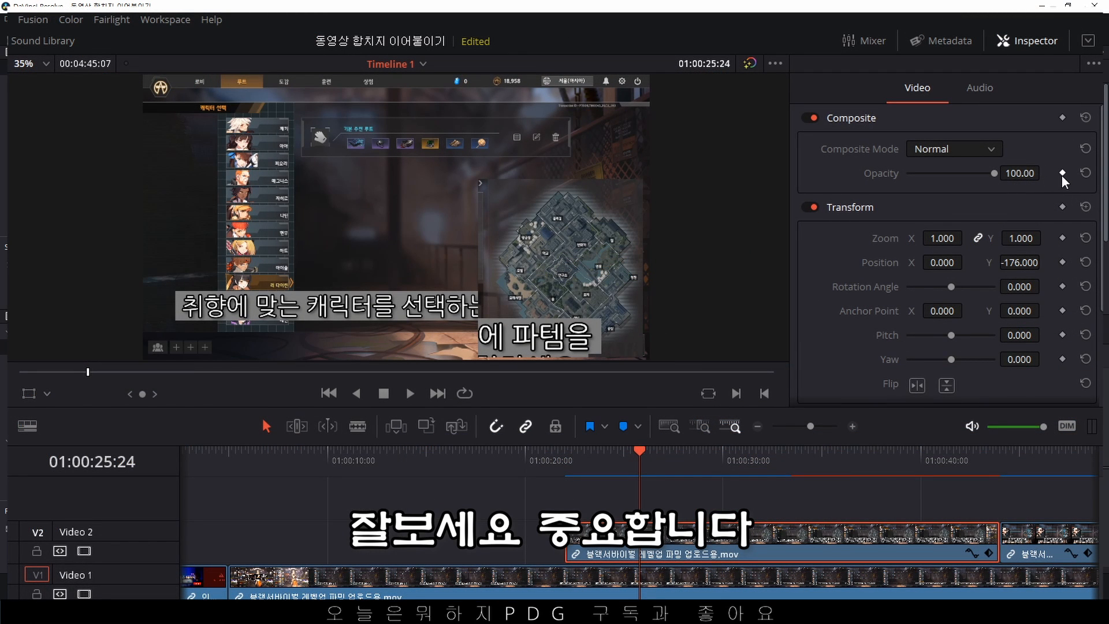
click(1061, 173)
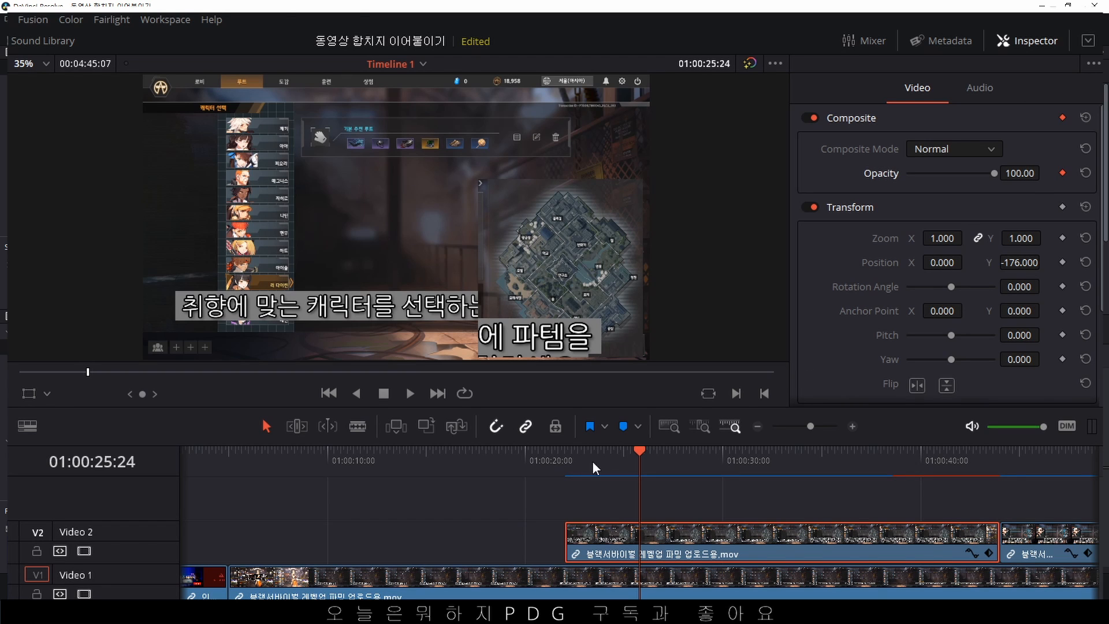
click(570, 462)
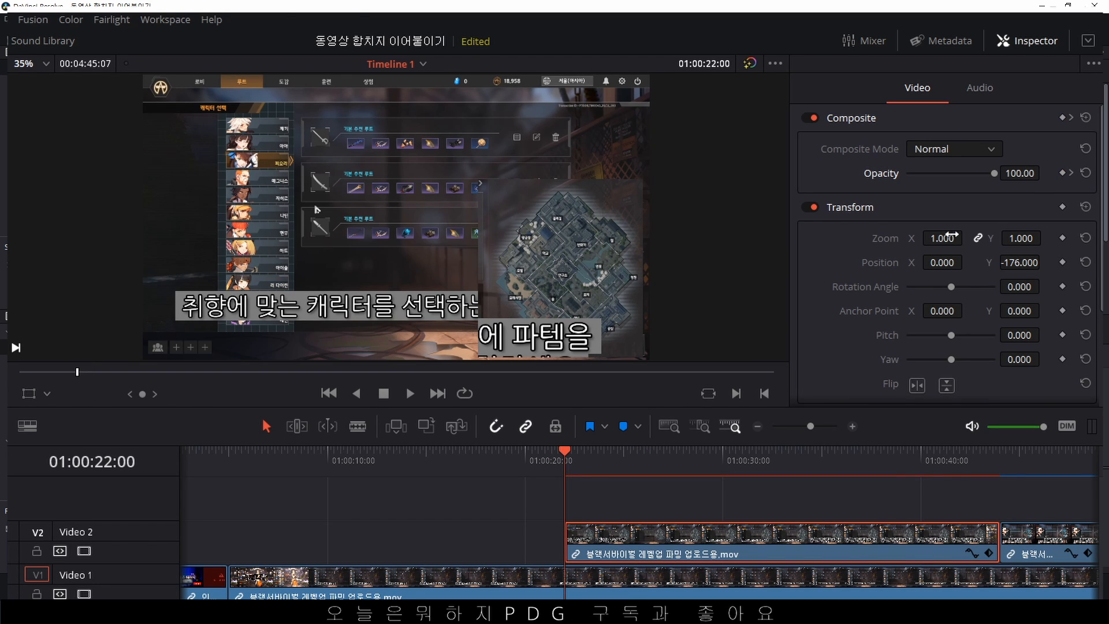
drag(995, 173, 754, 193)
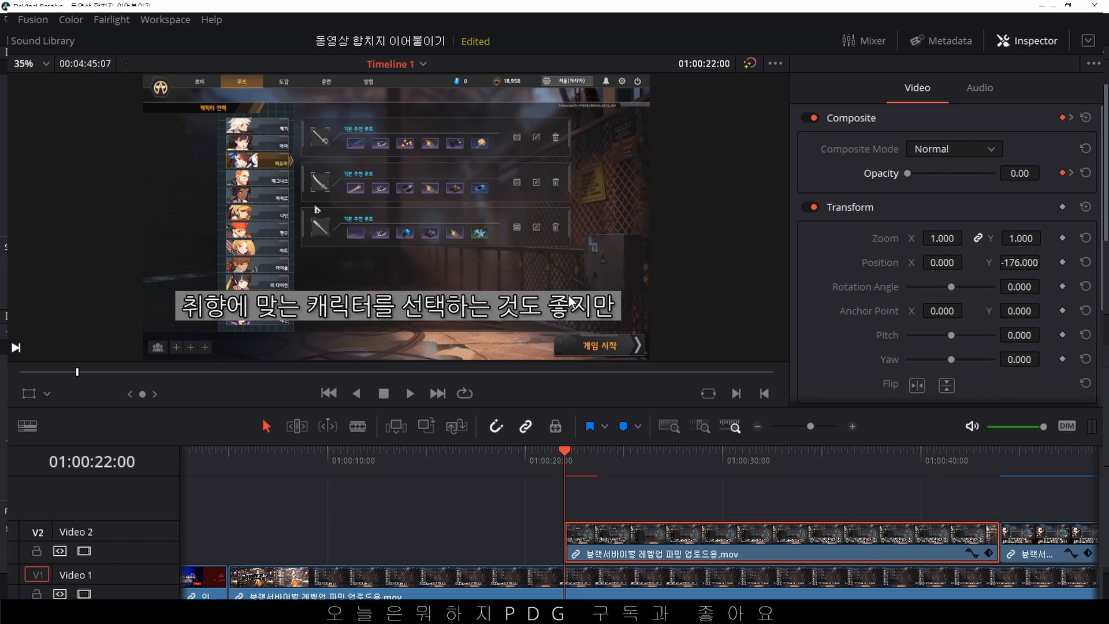
- Play through the opacity fade-in at the start of the first Video 2 clip
click(488, 464)
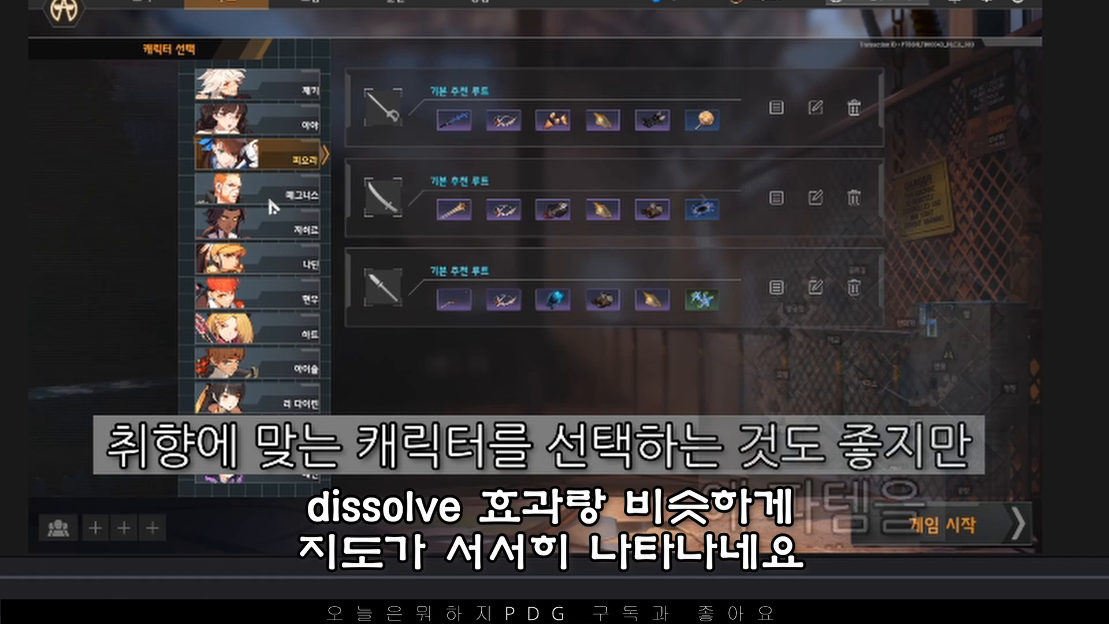
click(267, 222)
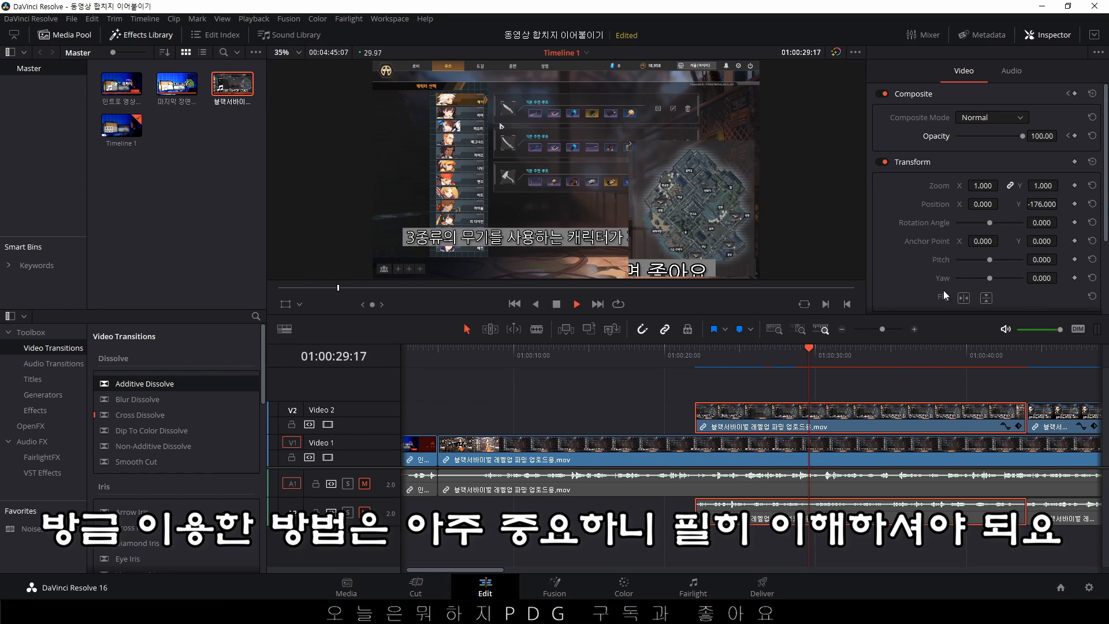
click(556, 304)
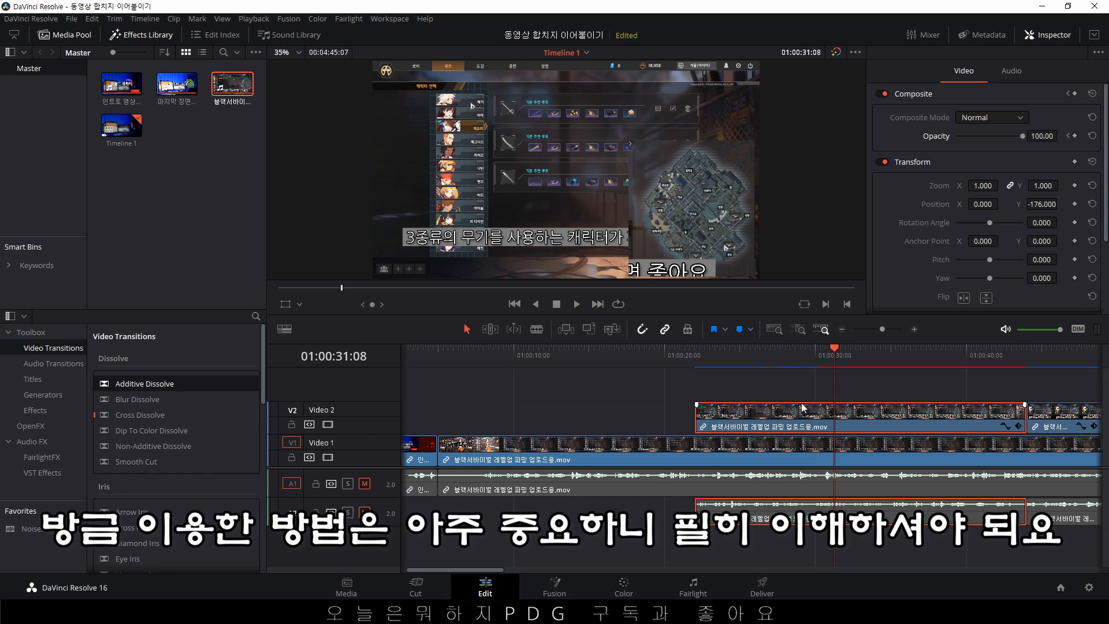
click(670, 357)
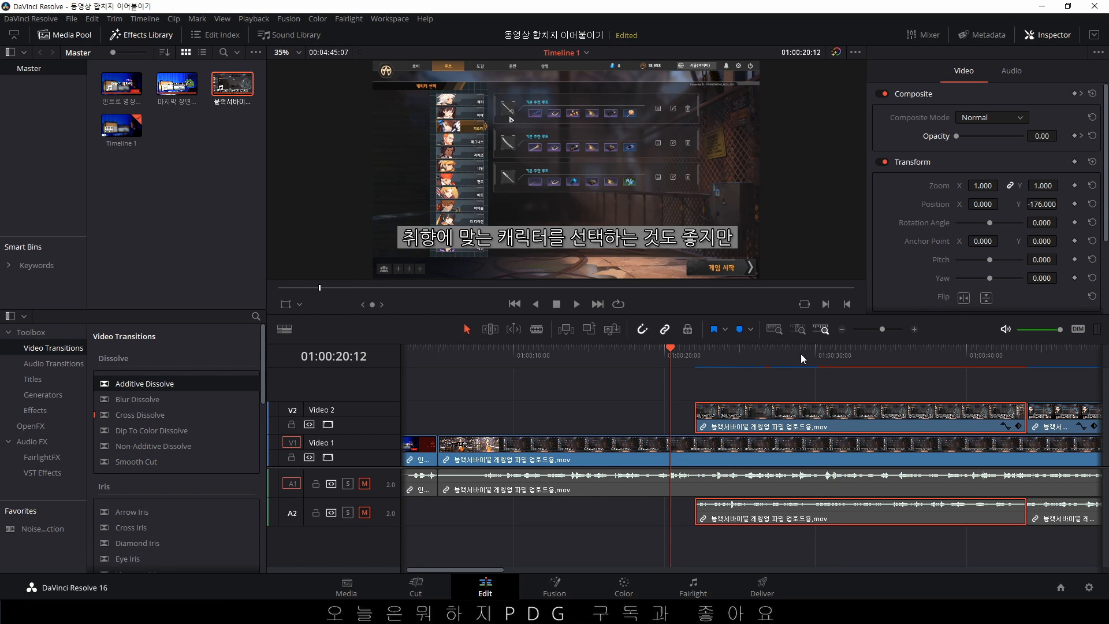
- Deselect the first Video 2 clip and place the playhead at its start, 01:00:22:00
click(840, 330)
click(884, 393)
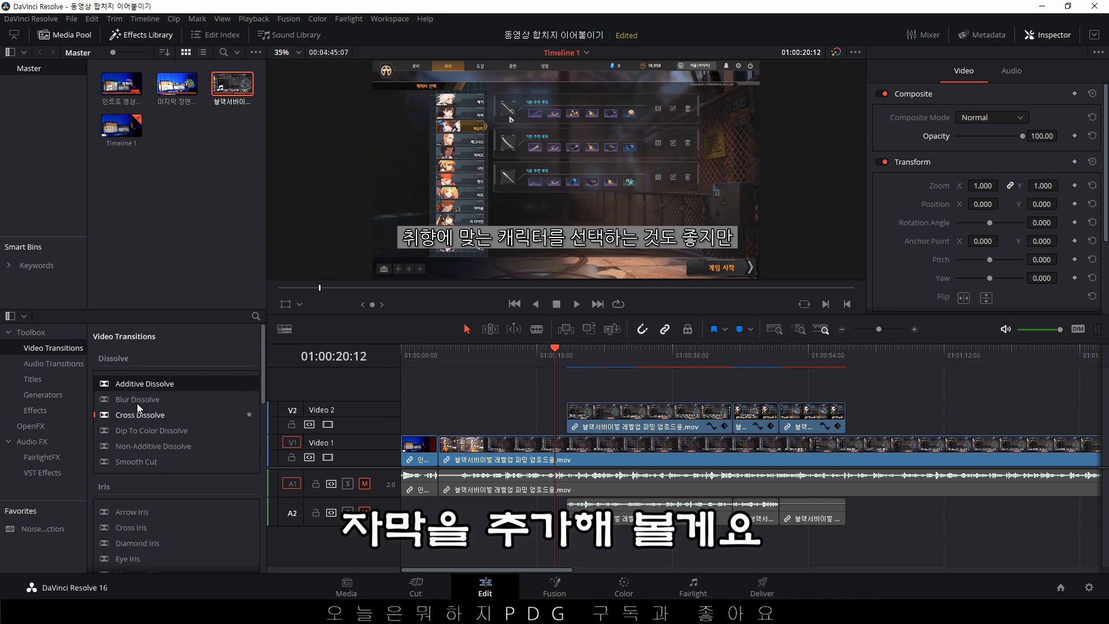
click(568, 359)
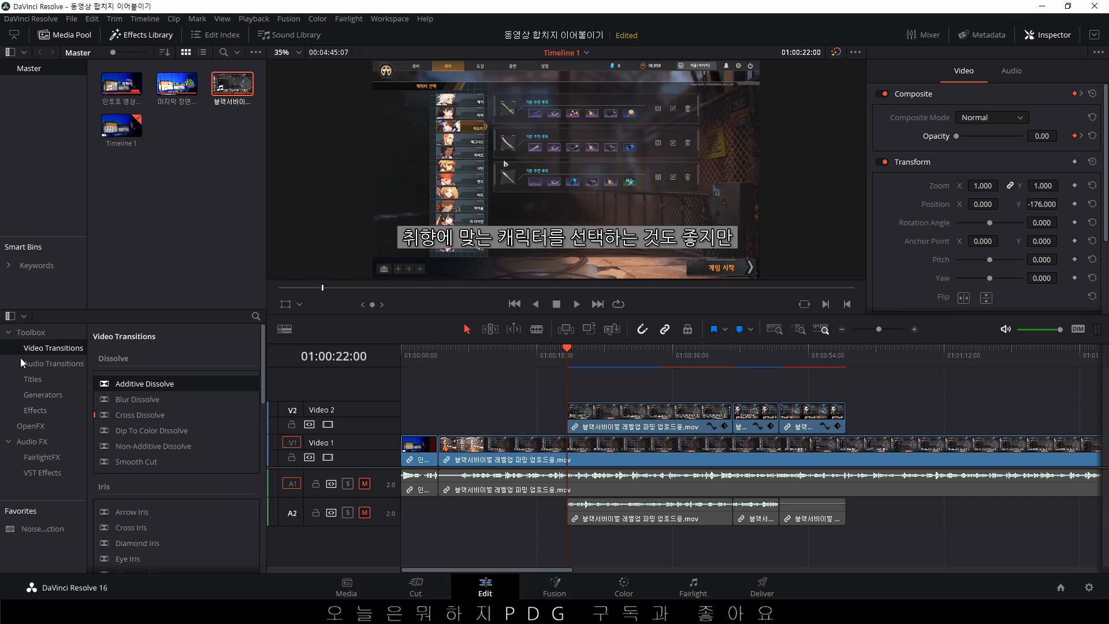
click(154, 35)
click(70, 35)
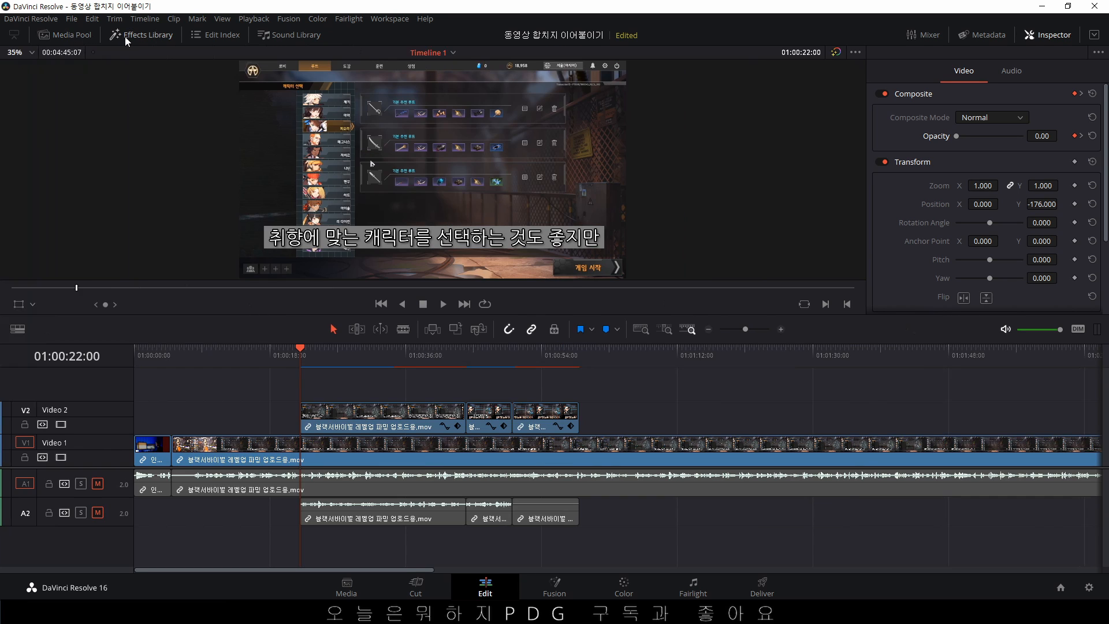
click(125, 37)
click(221, 36)
click(234, 36)
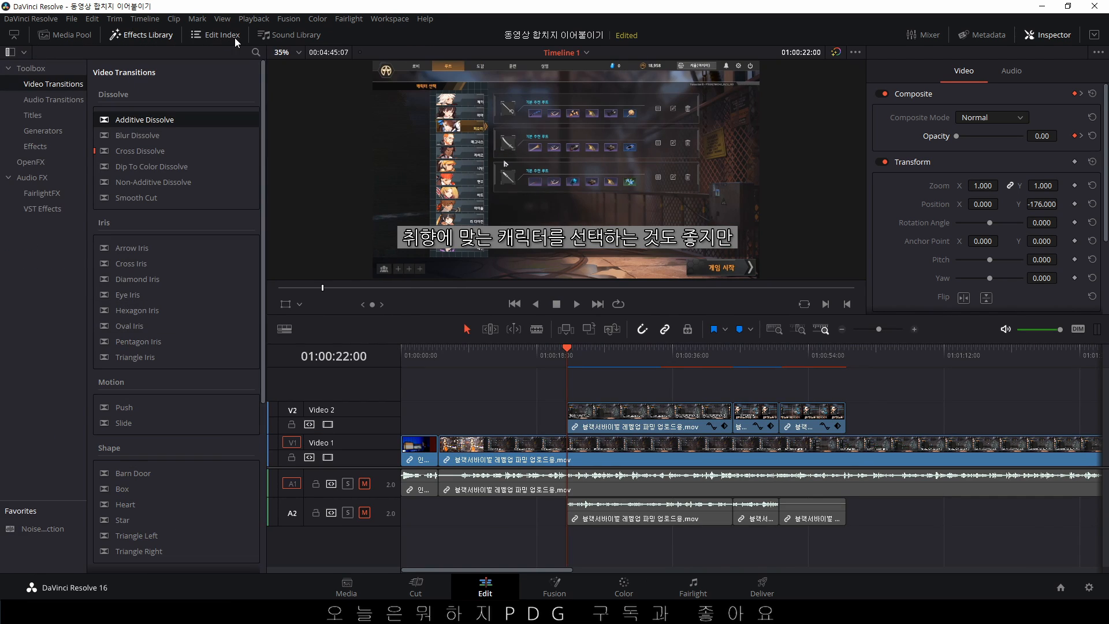
click(282, 33)
click(282, 33)
click(143, 36)
click(67, 36)
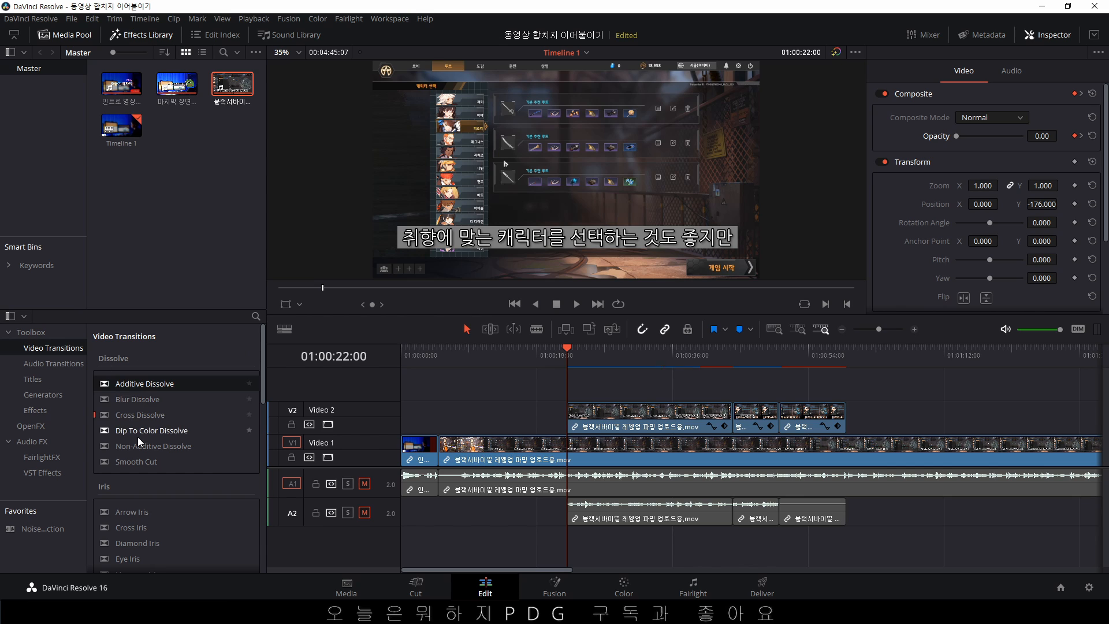
click(140, 35)
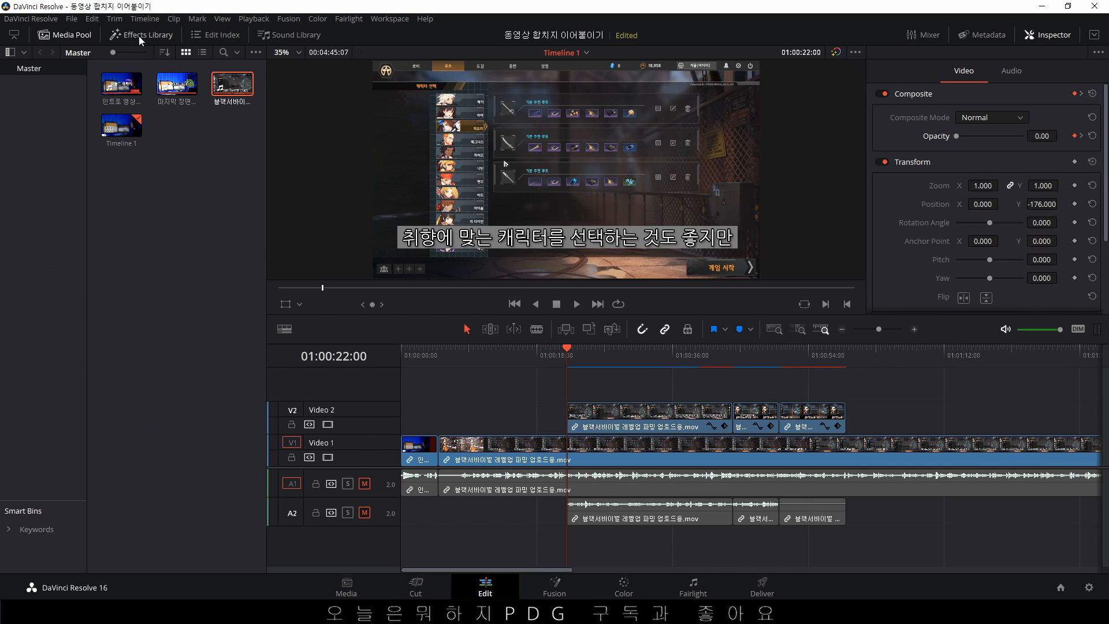
click(78, 36)
click(63, 36)
click(137, 37)
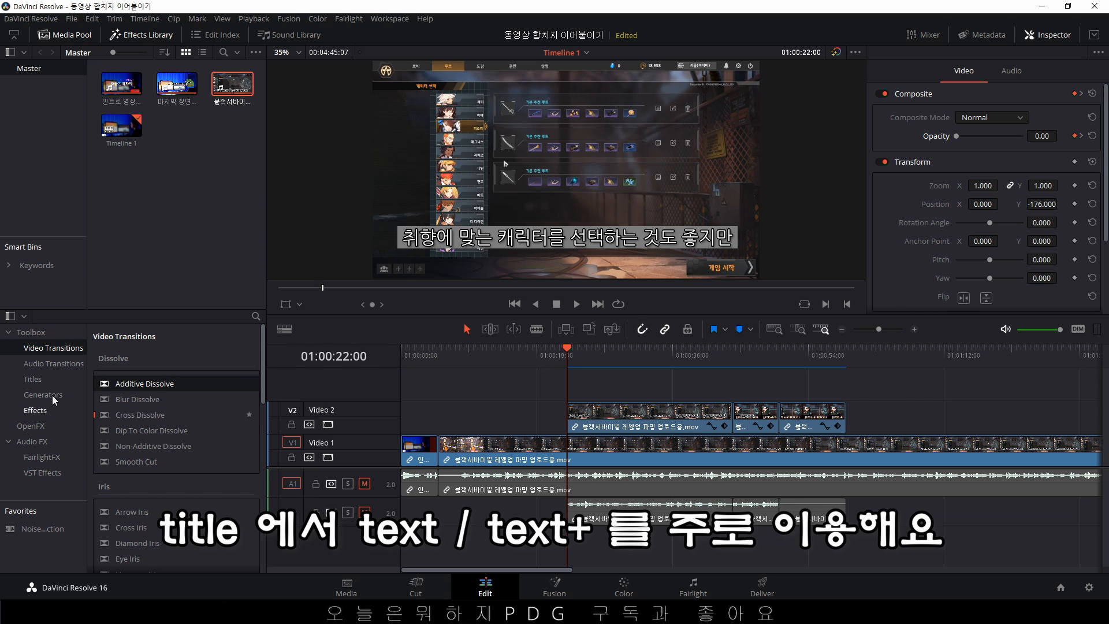
- Place a Text title on a new Video 3 track at 01:00:22:00 and set its text to "천천히 사라지기"
click(49, 380)
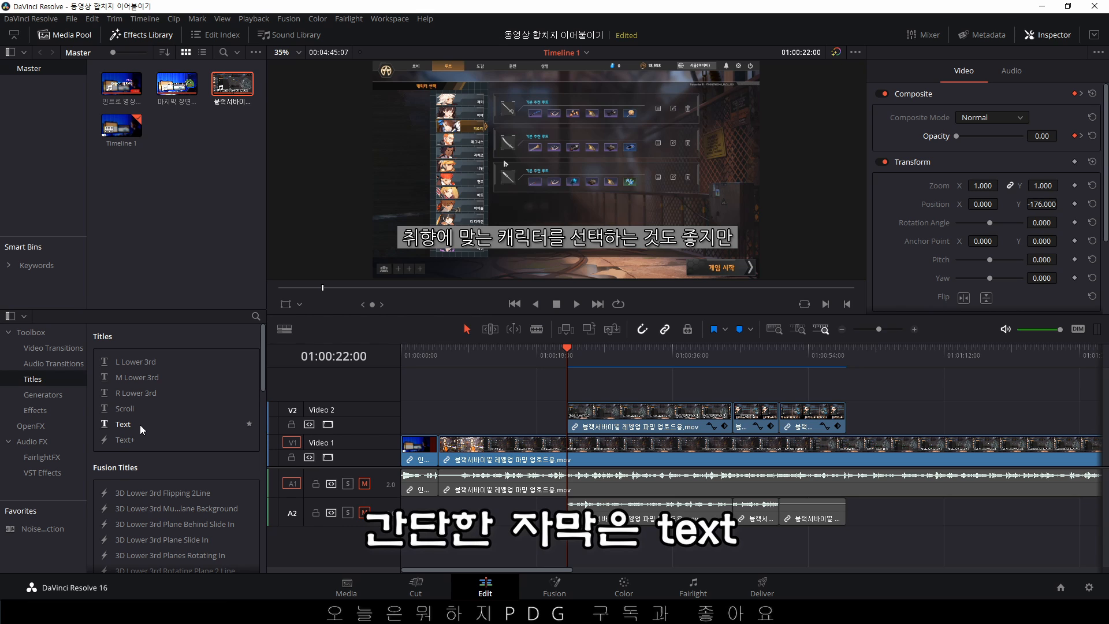
drag(140, 424, 572, 396)
click(590, 348)
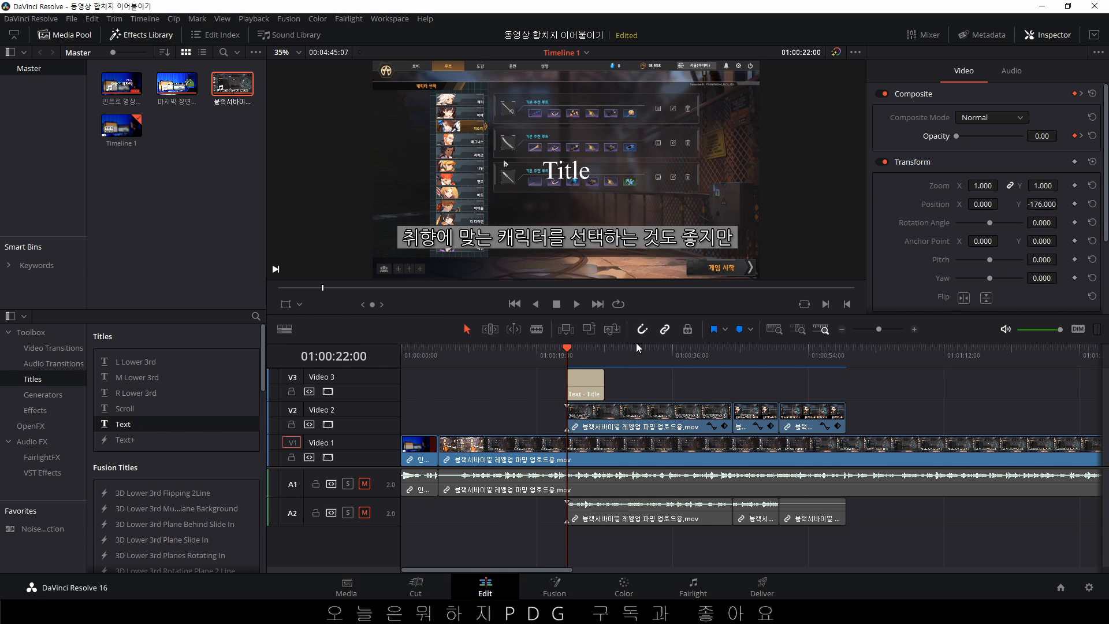
click(584, 387)
click(976, 130)
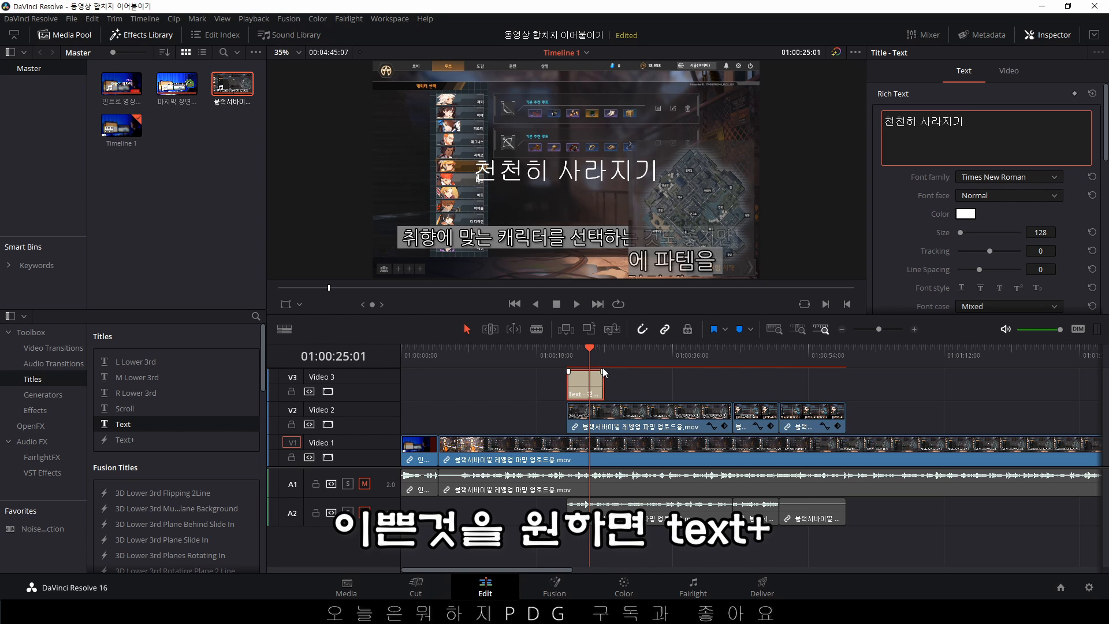
- Look through the Text title's formatting settings, from font and position to drop shadow and stroke
scroll(1005, 228, down, 1)
scroll(1009, 237, down, 8)
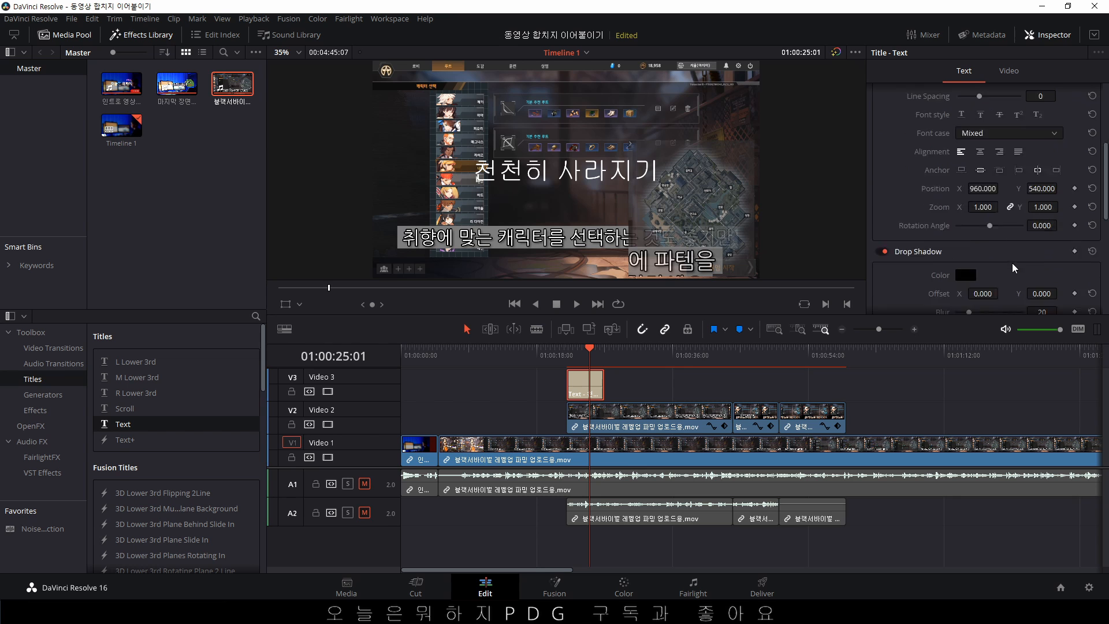
scroll(975, 243, up, 6)
scroll(976, 257, up, 4)
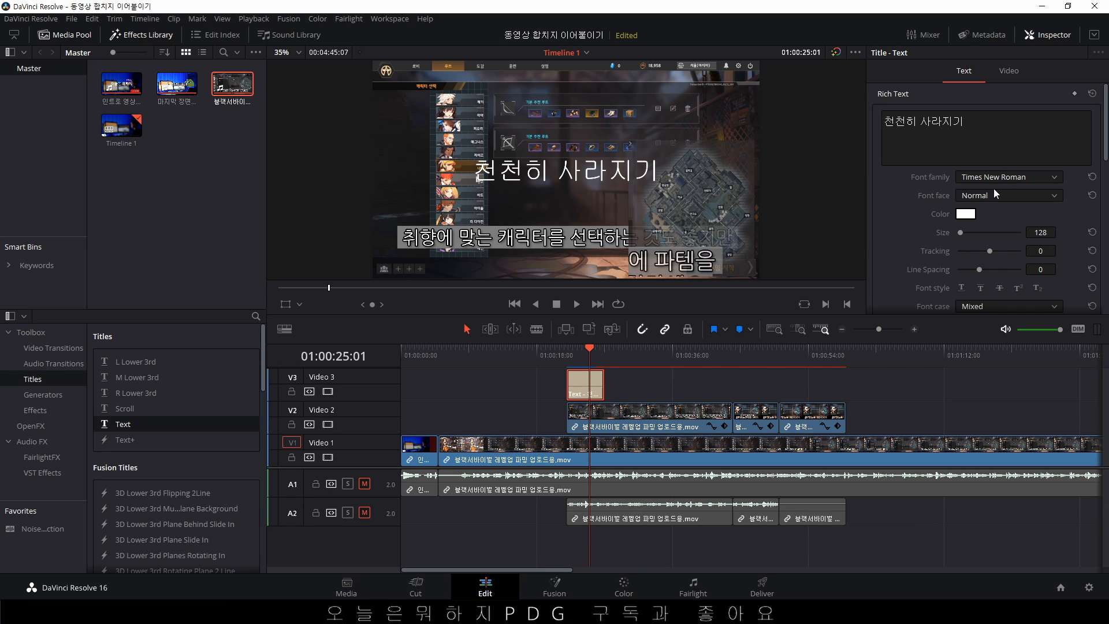
scroll(996, 267, down, 8)
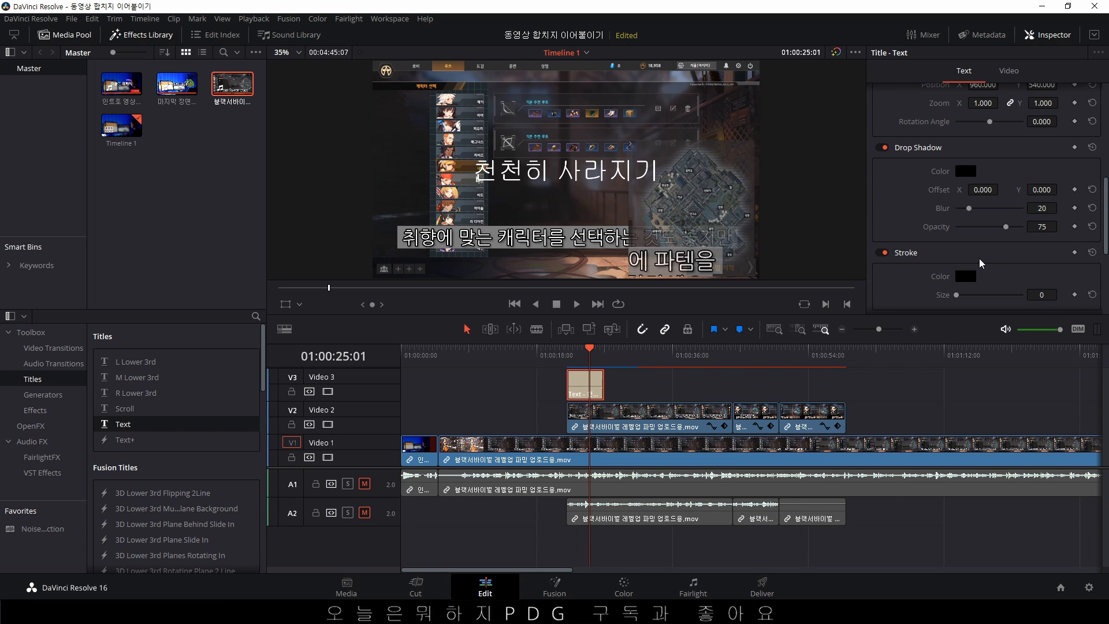
scroll(979, 258, down, 3)
scroll(980, 258, up, 4)
scroll(981, 258, up, 5)
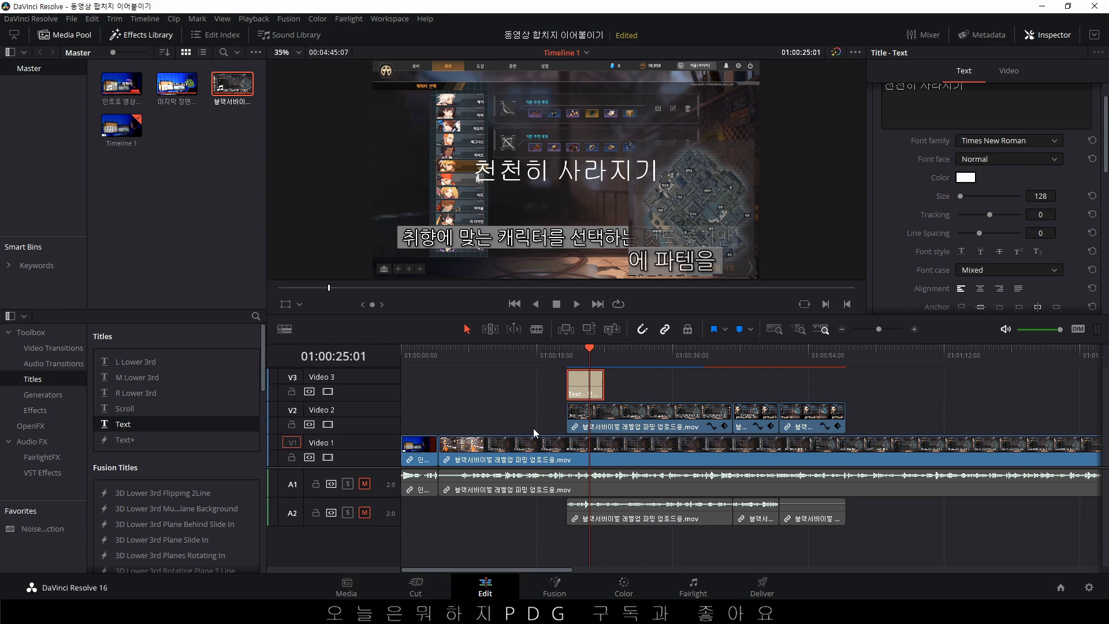
- Add a Text+ title on a new Video 4 track directly above the Text title, starting at 01:00:22:00
drag(135, 442, 650, 386)
drag(374, 467, 371, 508)
drag(655, 404, 588, 382)
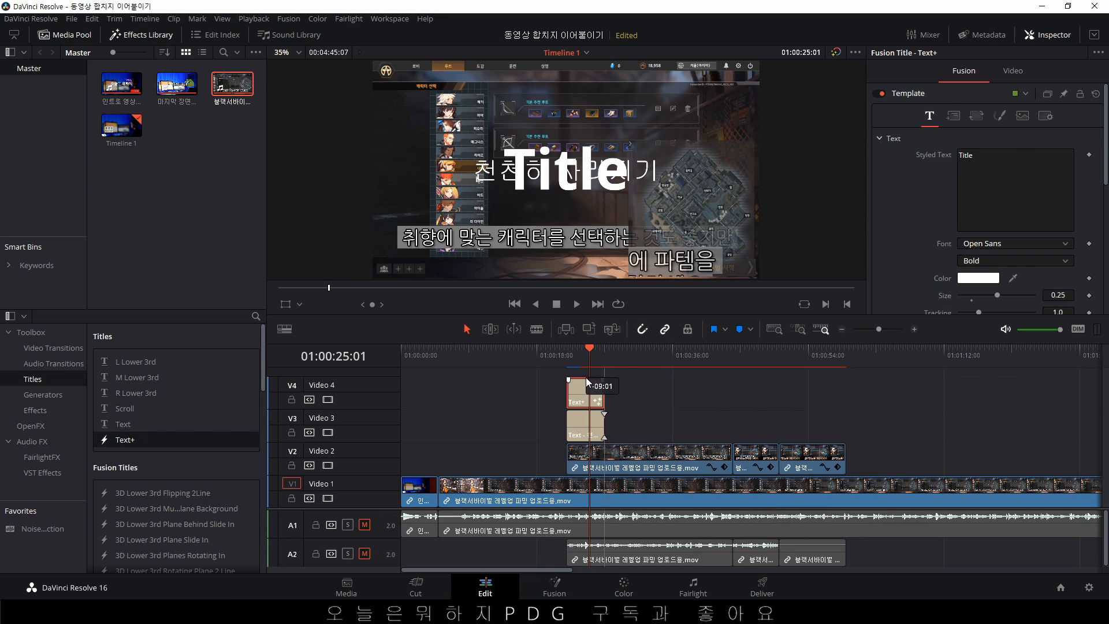
- Set the Text+ title's text to "천천히 사라지기" and its font to Yet R
click(999, 156)
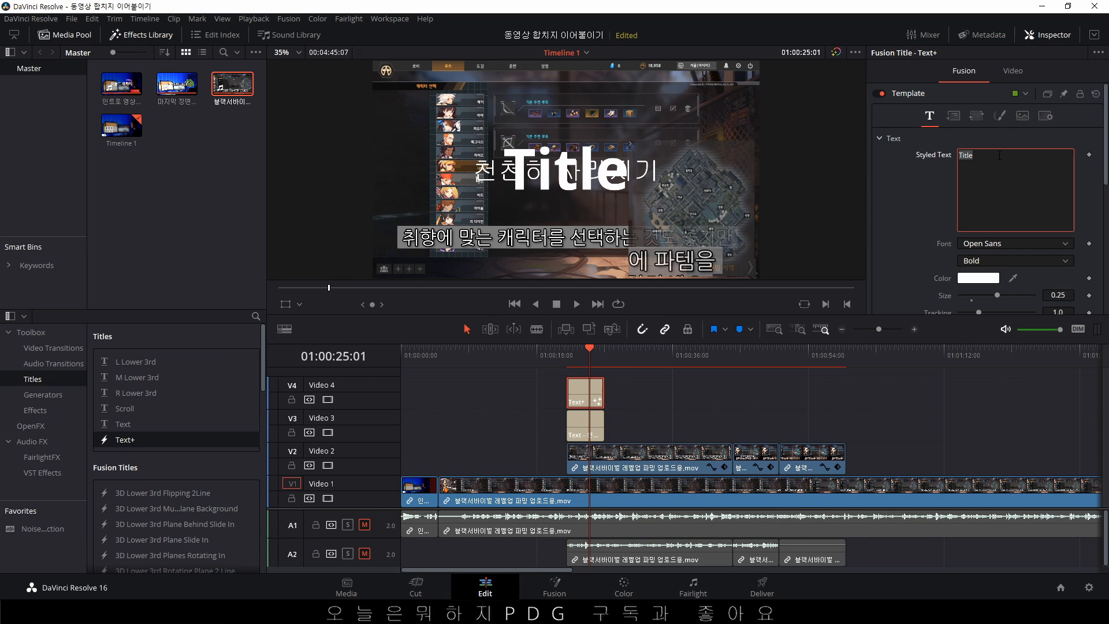
text(천천히 사라지기)
click(941, 216)
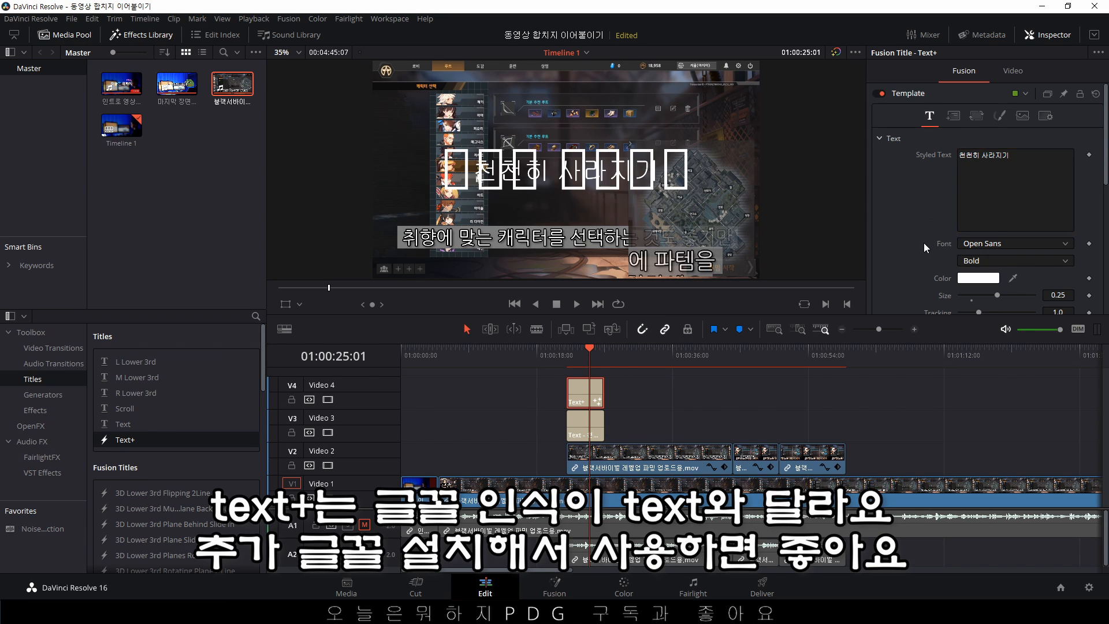
click(982, 251)
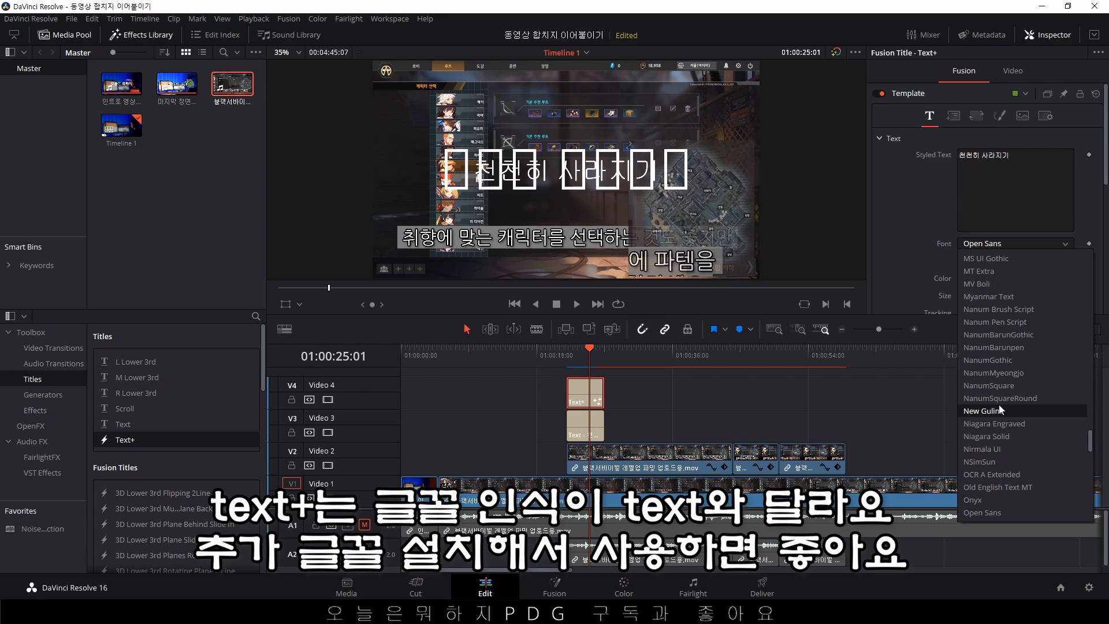
scroll(999, 404, down, 8)
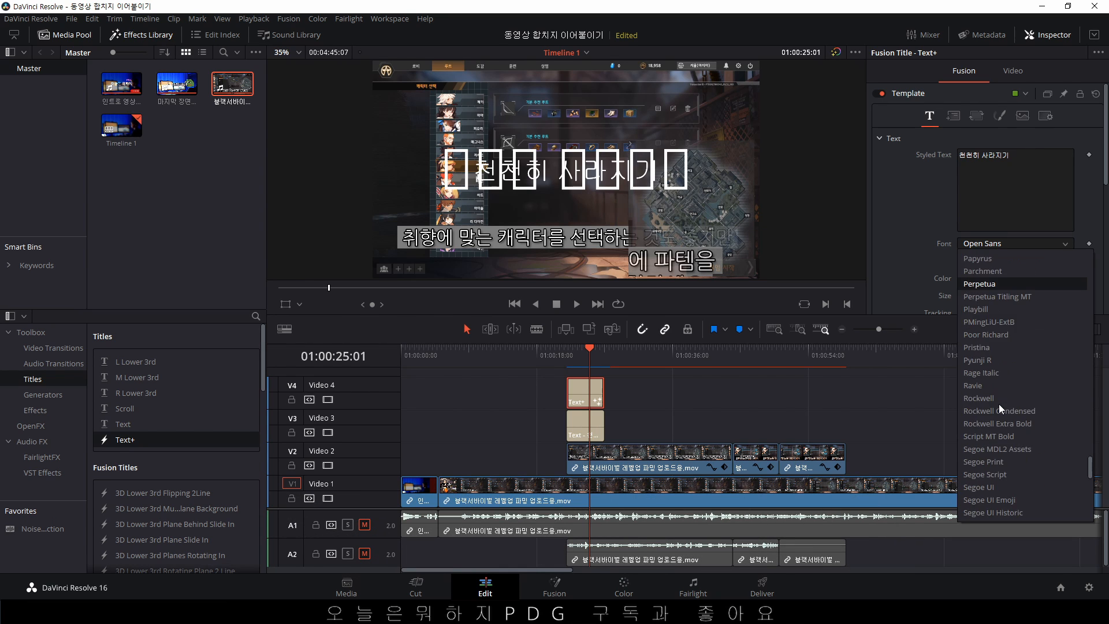
scroll(999, 404, down, 10)
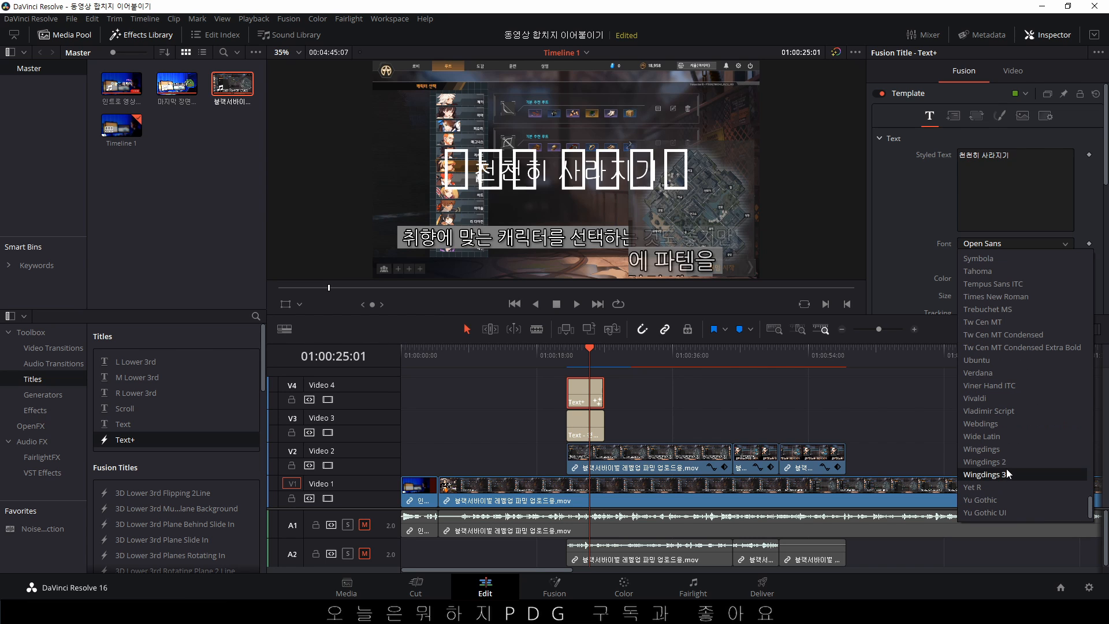
click(992, 485)
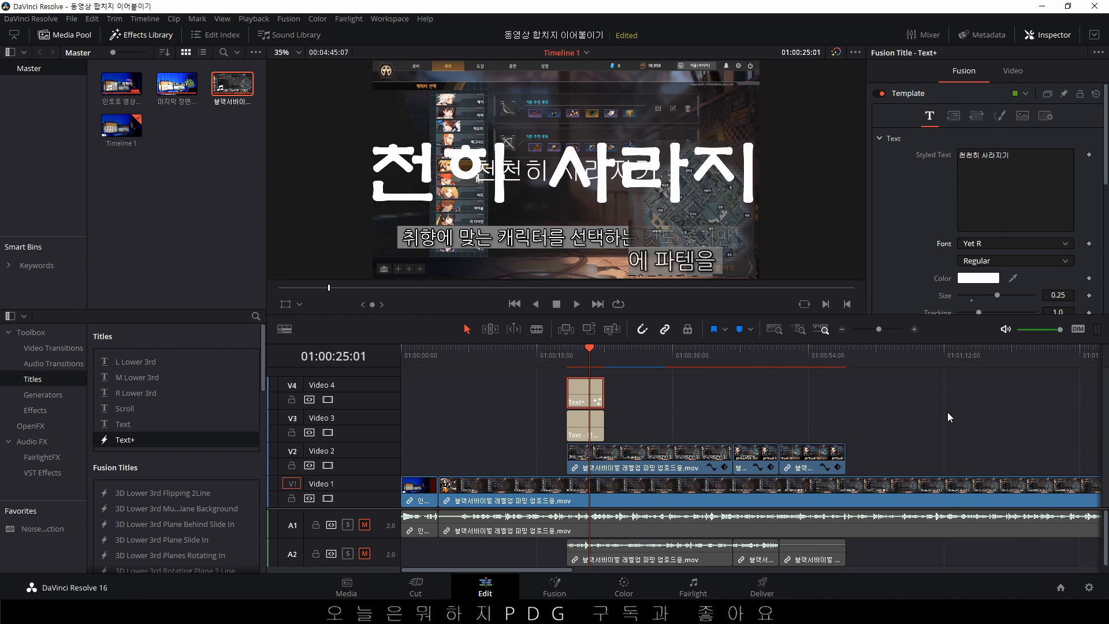
- Set the Text+ title's size to 0.08 and look through its remaining text settings
scroll(933, 282, down, 2)
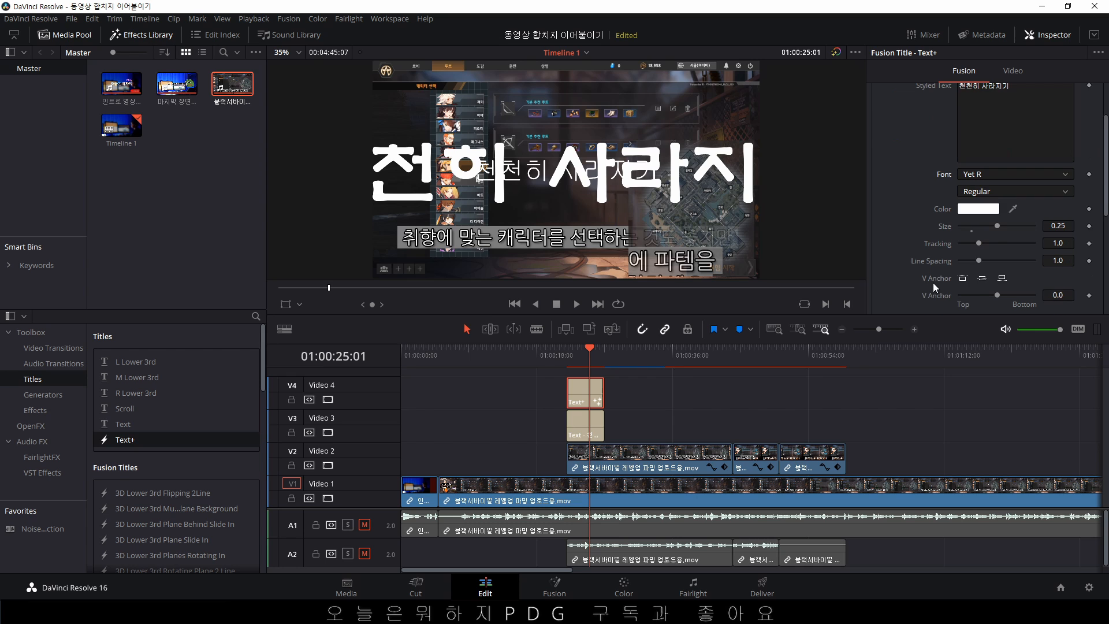
drag(997, 227, 972, 231)
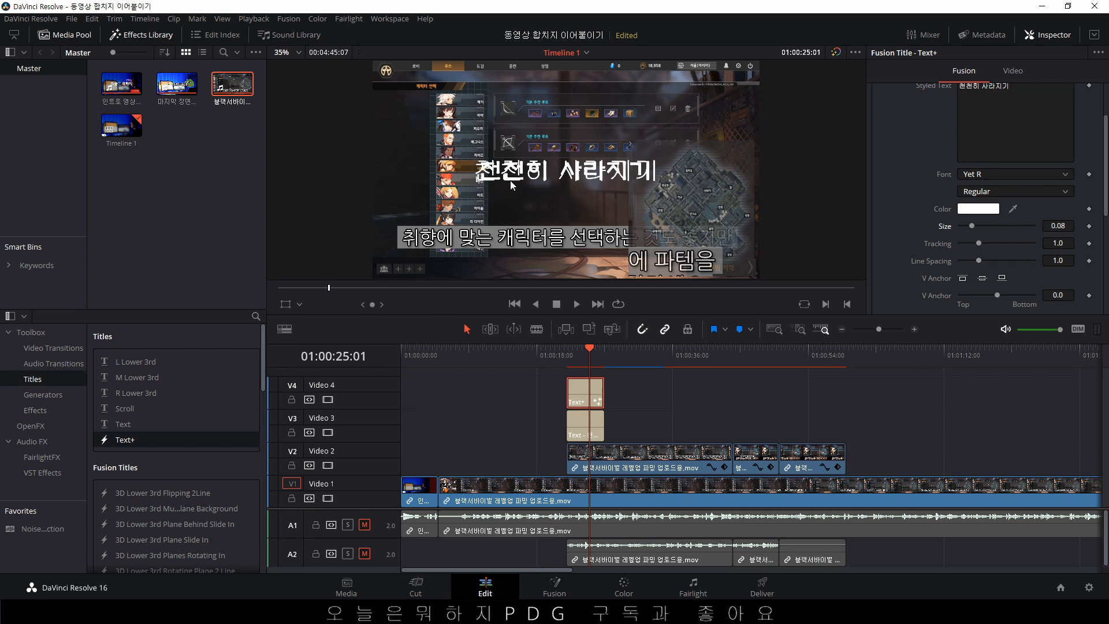
scroll(945, 277, down, 4)
scroll(944, 277, up, 2)
scroll(945, 278, down, 5)
scroll(945, 277, up, 8)
scroll(950, 272, up, 1)
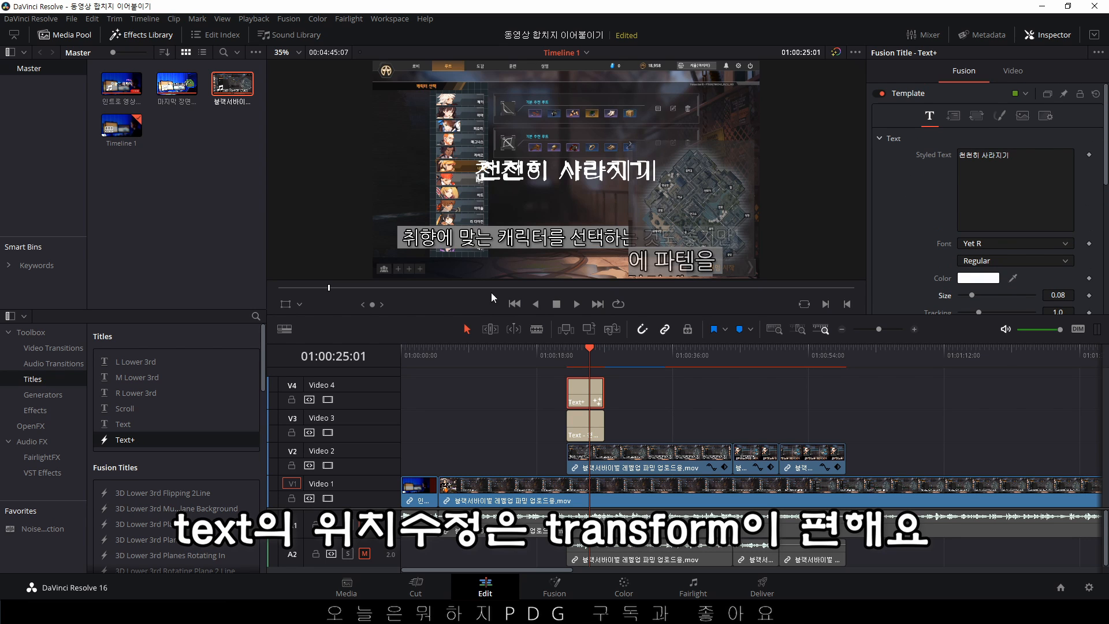
- Move the Text+ title up in the picture with the on-screen Transform so it sits above the Text title
click(286, 303)
drag(587, 210, 593, 144)
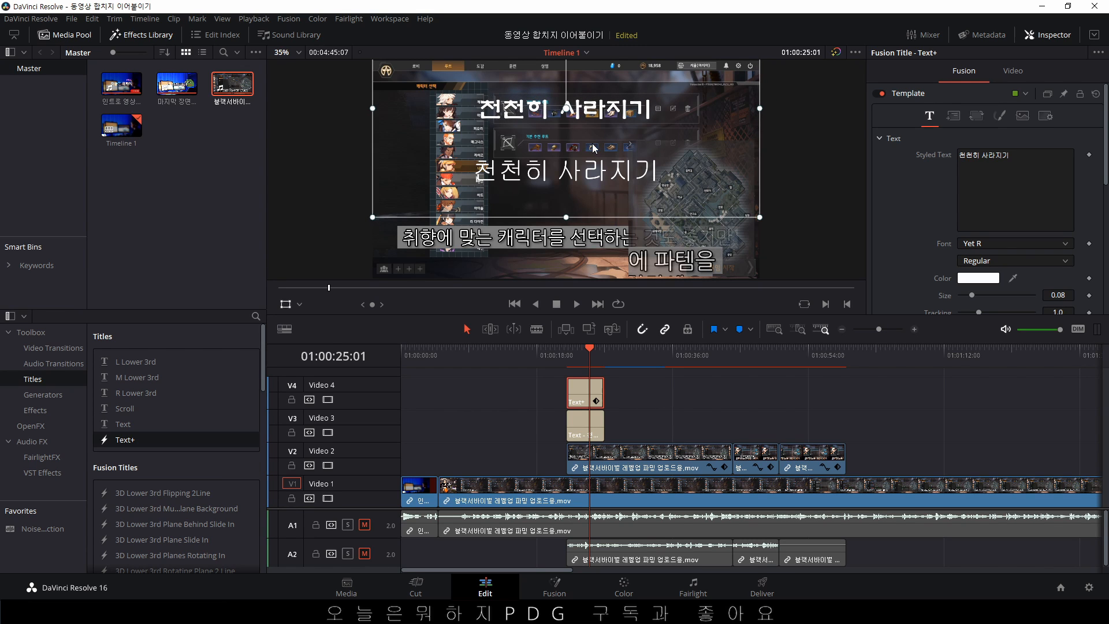
click(286, 304)
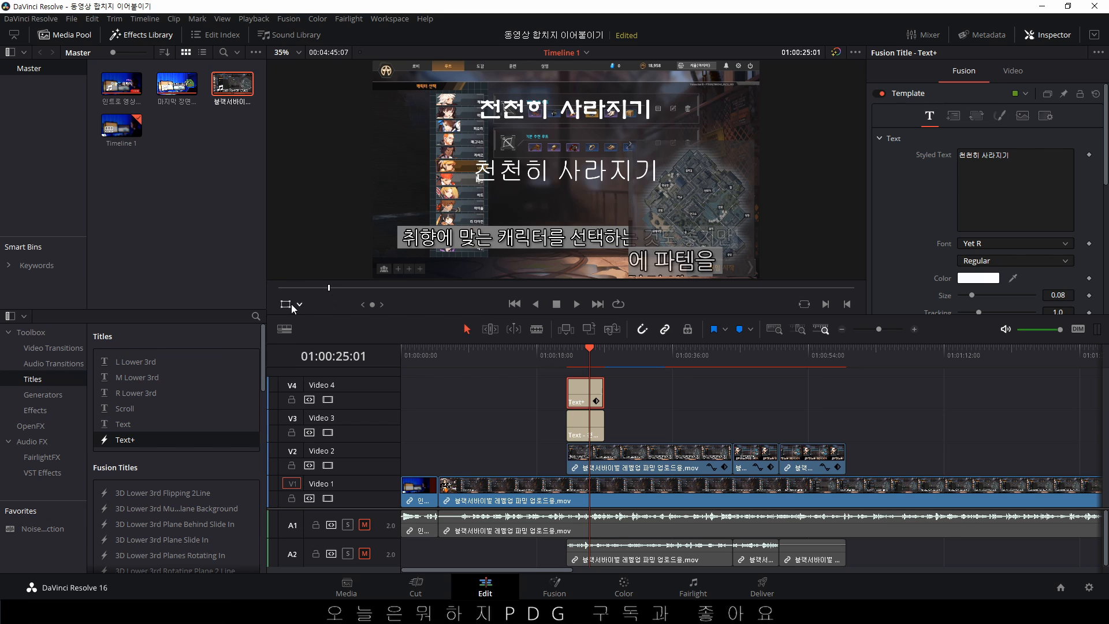
- Enable shading elements 2 and 3 of the Text+ title, and try element 4 (Blue Border) before switching it back off
click(1001, 117)
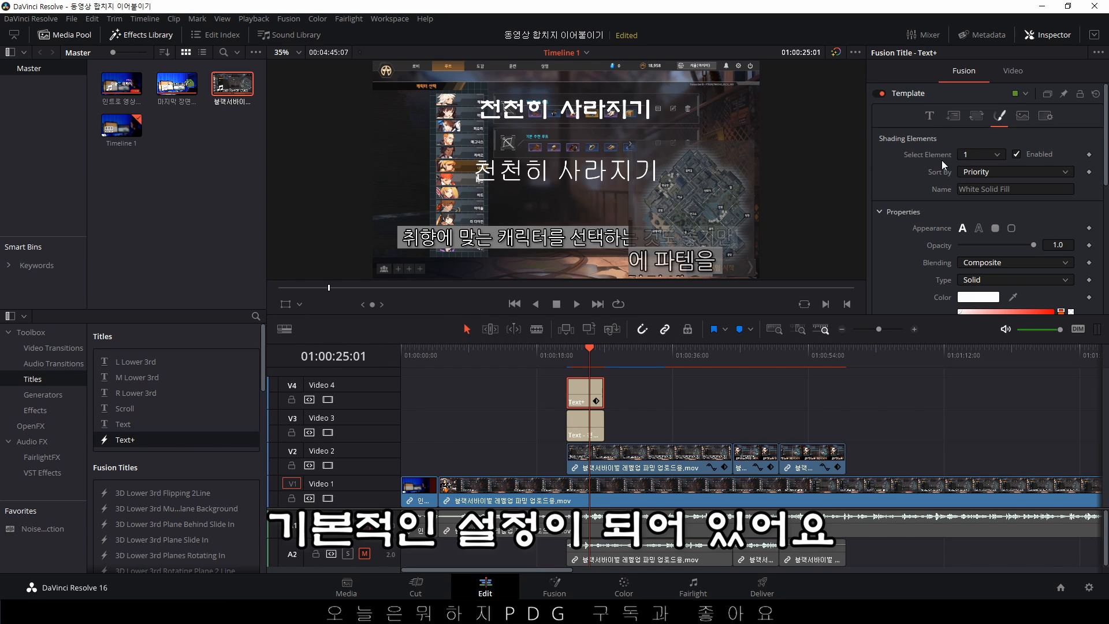
click(997, 154)
click(991, 176)
click(1003, 158)
click(990, 193)
click(1003, 158)
click(986, 207)
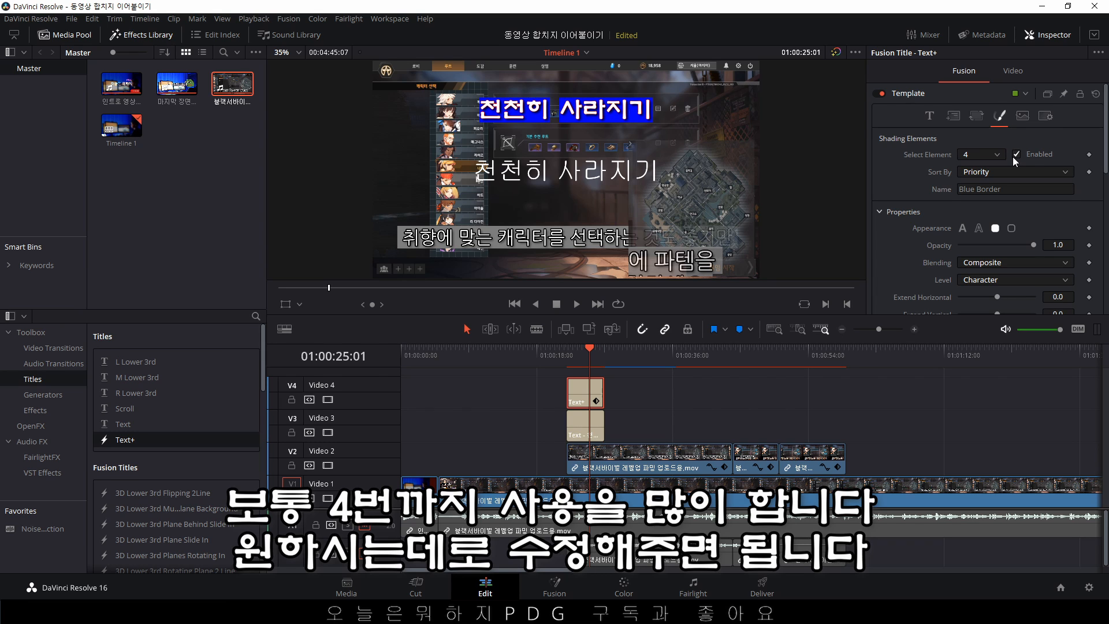
click(1015, 156)
- Change the outline color of shading element 2 to a dark red with saturation 0.861 and value 0.551
click(996, 156)
click(988, 183)
scroll(943, 239, down, 5)
drag(1014, 161, 1039, 151)
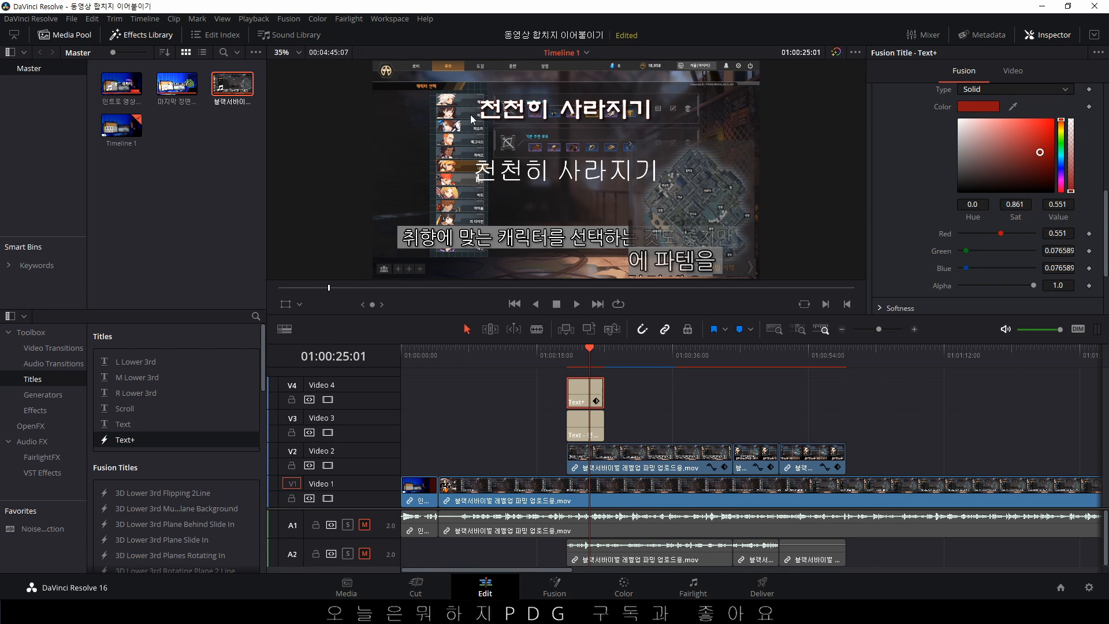
scroll(556, 193, up, 5)
scroll(414, 314, up, 1)
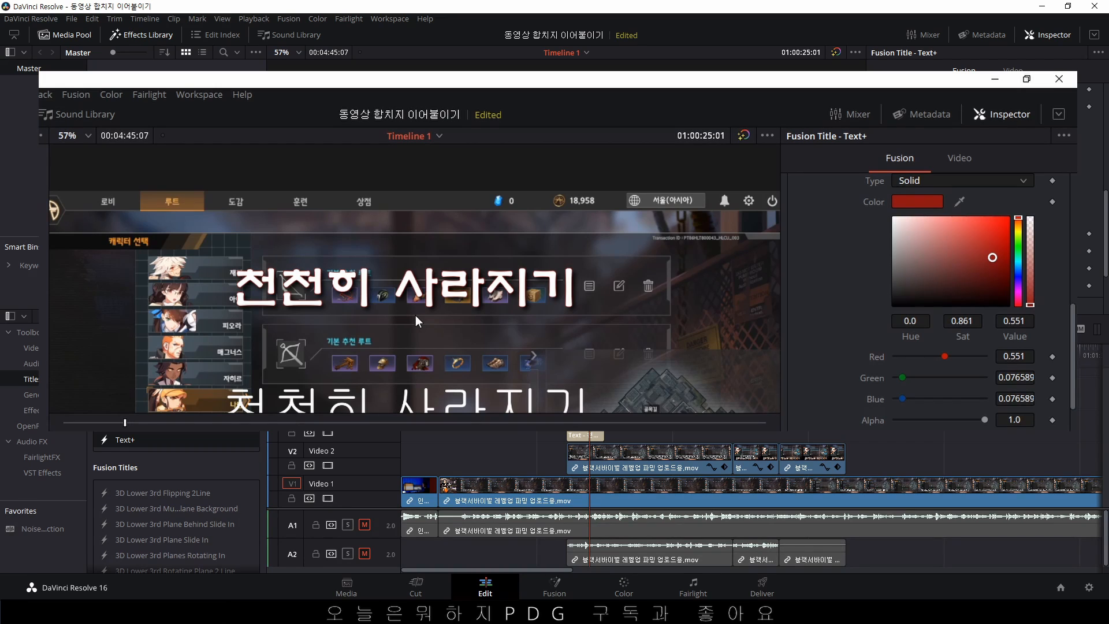
scroll(975, 321, up, 5)
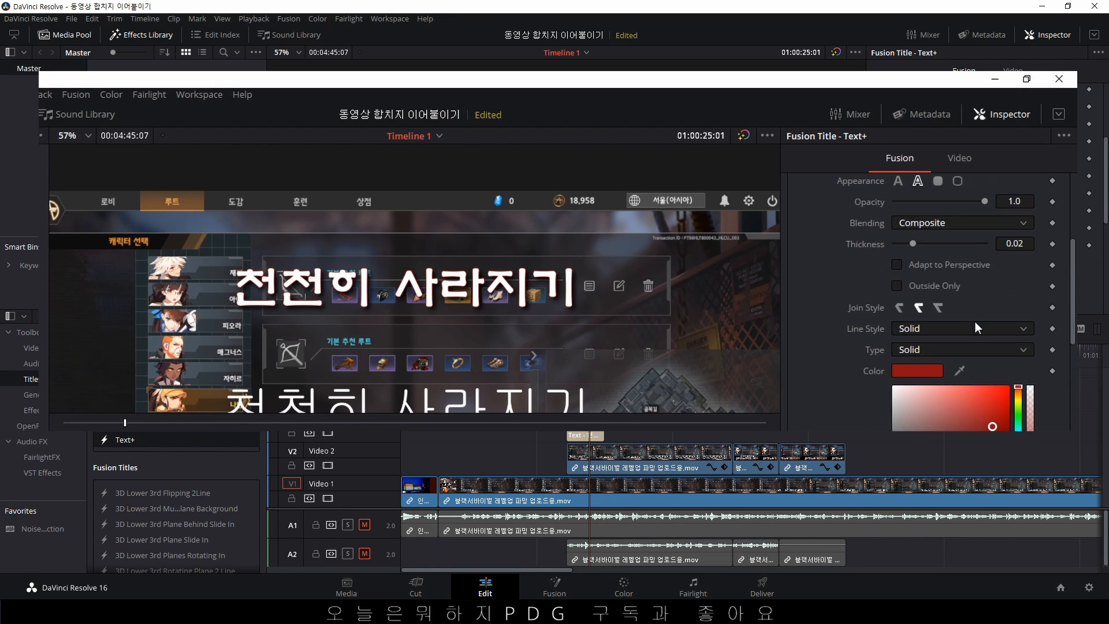
- Change the outline color of shading element 2 to black and set its thickness to 0.1
scroll(969, 318, down, 2)
drag(961, 325, 872, 396)
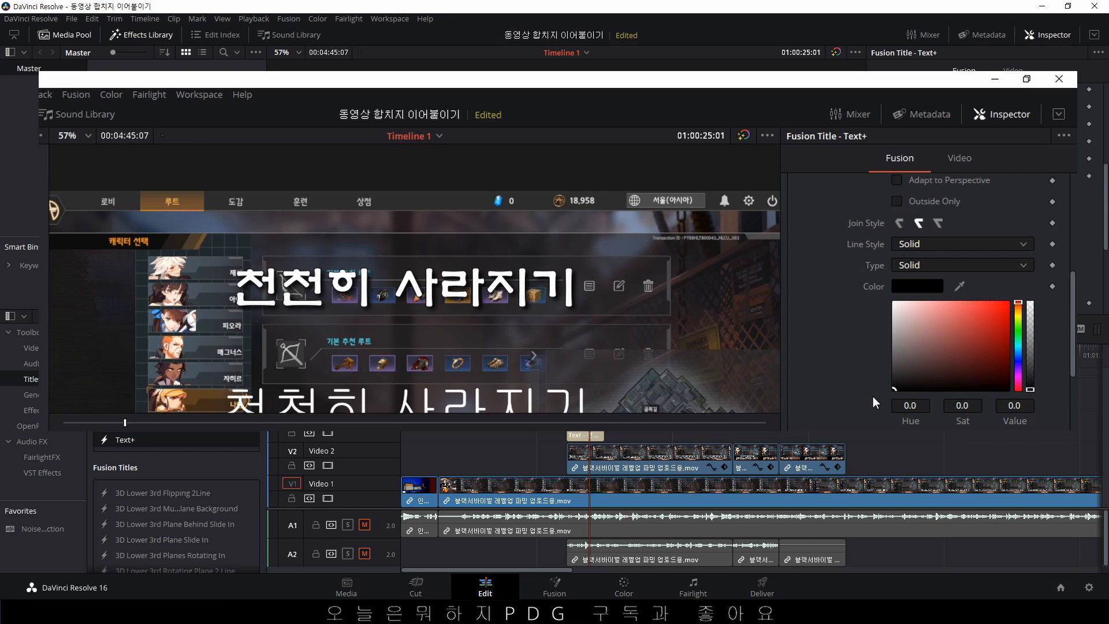
scroll(871, 353, up, 3)
scroll(875, 351, up, 2)
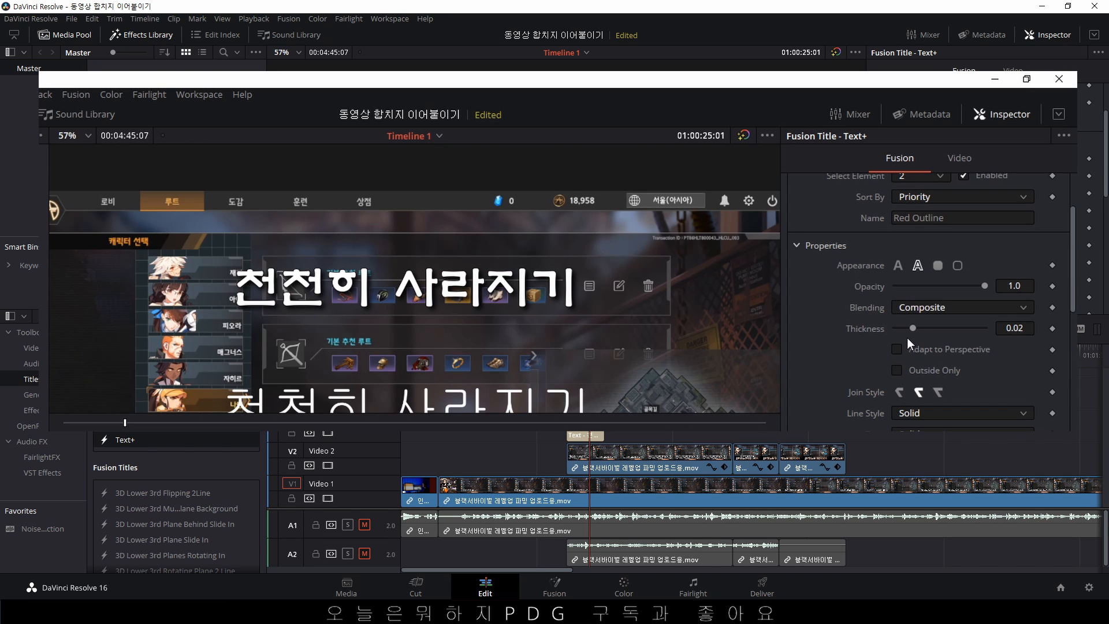
drag(916, 326, 1011, 327)
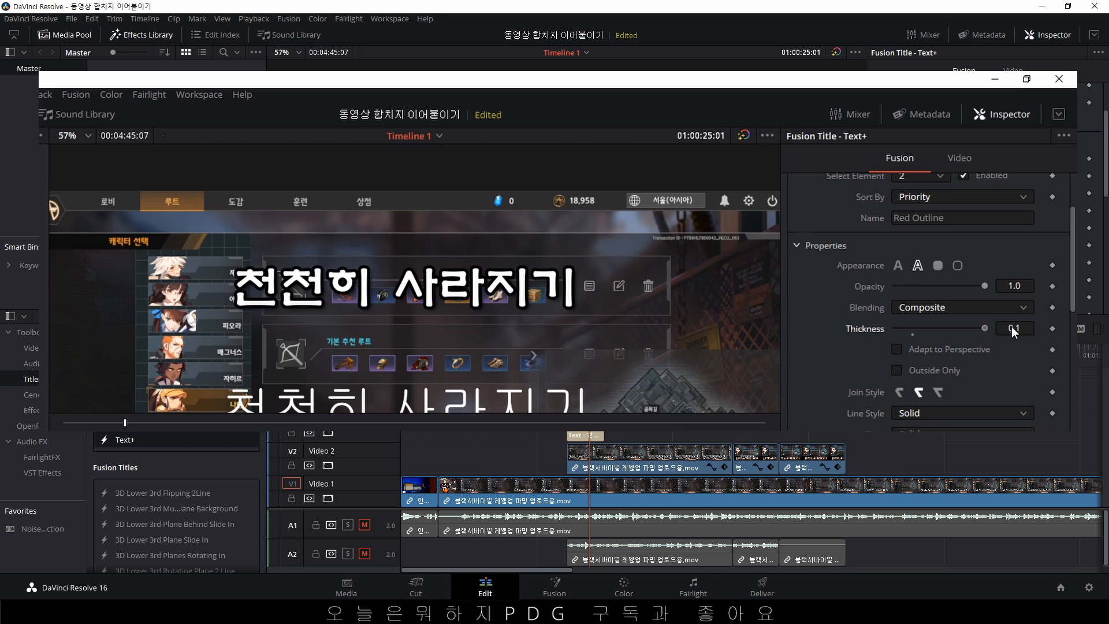
scroll(427, 317, up, 4)
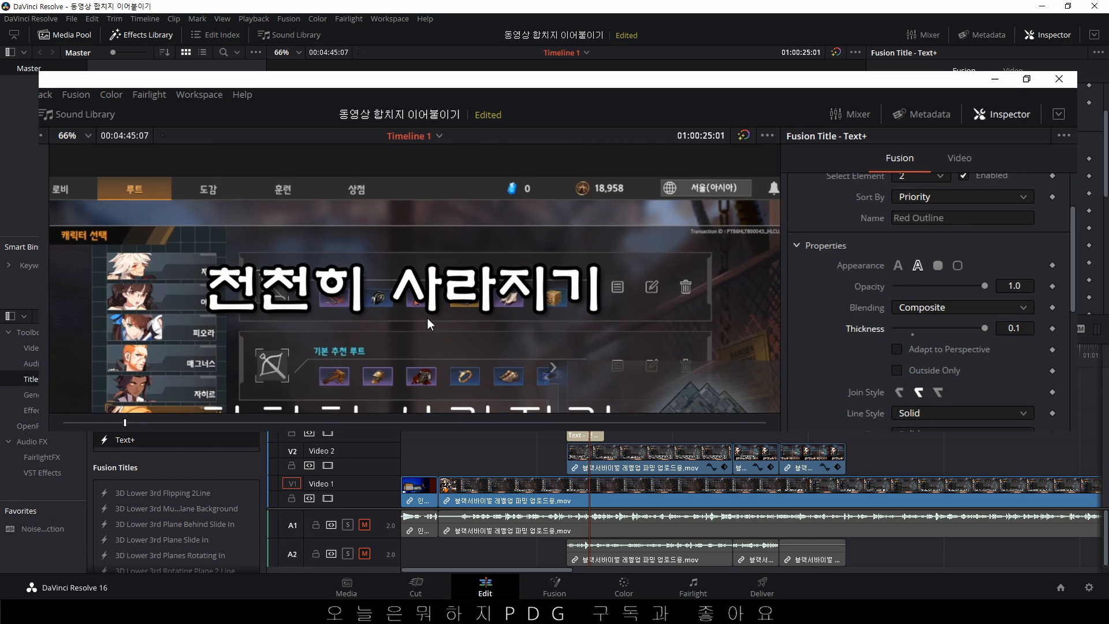
scroll(429, 317, up, 1)
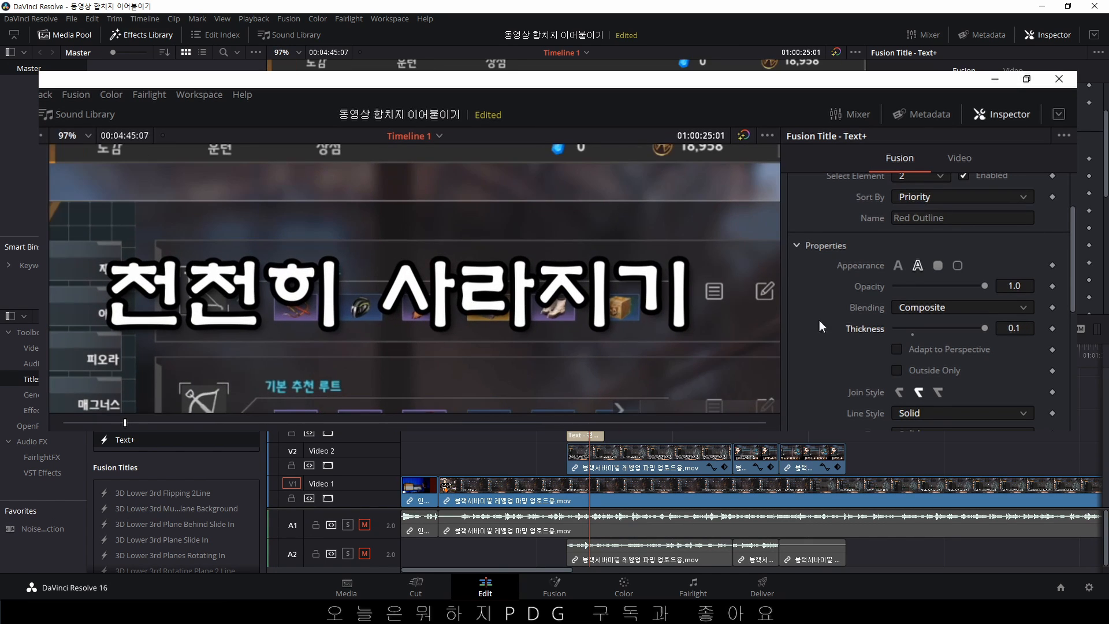
mouse_move(988, 331)
mouse_down()
mouse_move(906, 338)
mouse_move(993, 331)
mouse_up()
- Change the color of shading element 3 (Black Shadow) of the Text+ title to green at full opacity
scroll(903, 306, up, 3)
click(939, 260)
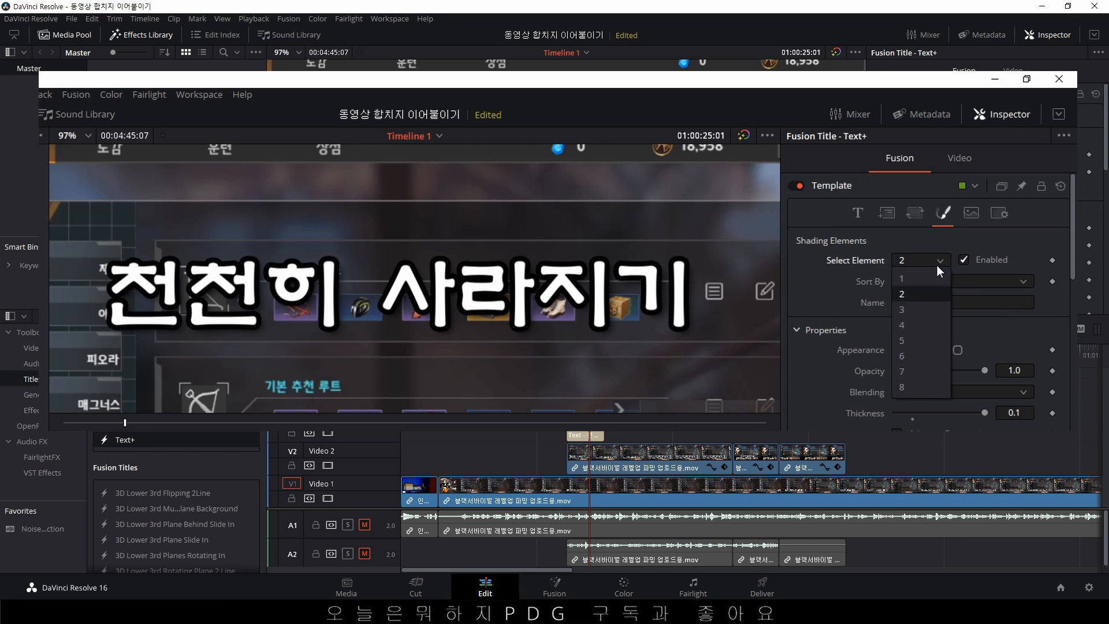
click(919, 310)
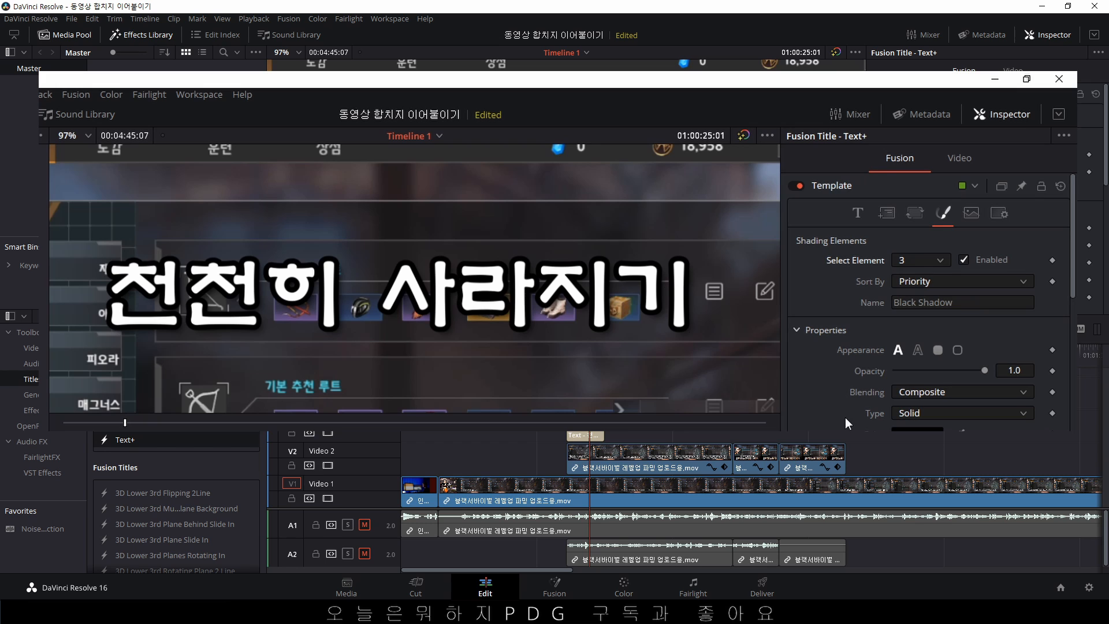
scroll(838, 413, down, 3)
mouse_move(979, 390)
mouse_down()
mouse_move(960, 390)
mouse_move(999, 384)
mouse_move(917, 375)
mouse_move(941, 408)
mouse_move(936, 386)
mouse_move(923, 397)
mouse_move(921, 385)
mouse_up()
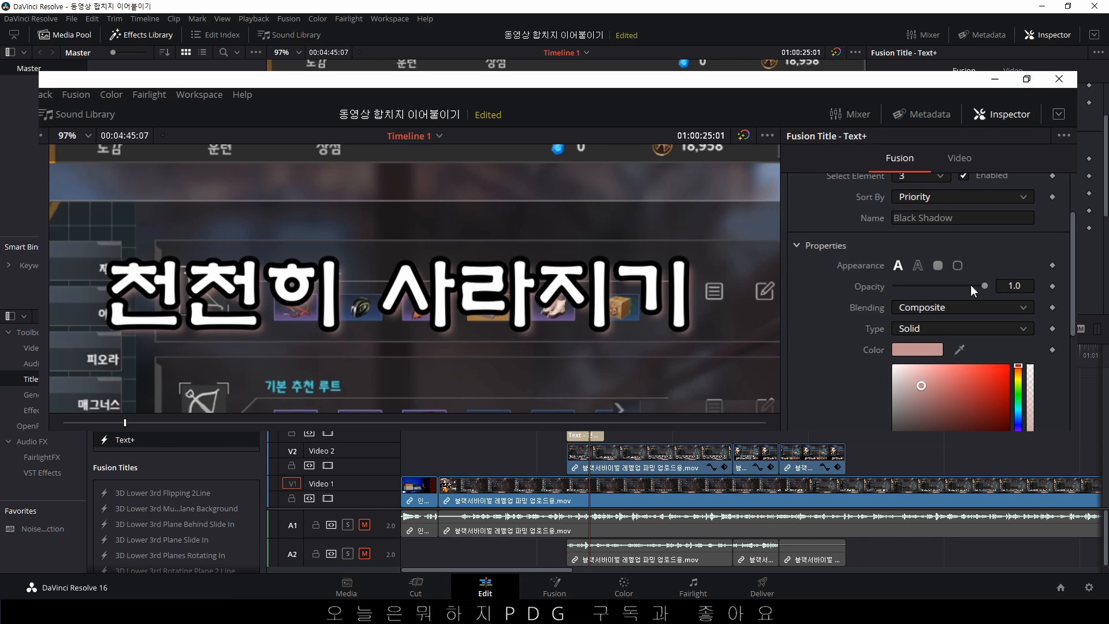
mouse_move(985, 286)
mouse_down()
mouse_move(935, 285)
mouse_move(1005, 285)
mouse_move(1046, 251)
mouse_move(1007, 277)
mouse_move(1033, 261)
mouse_up()
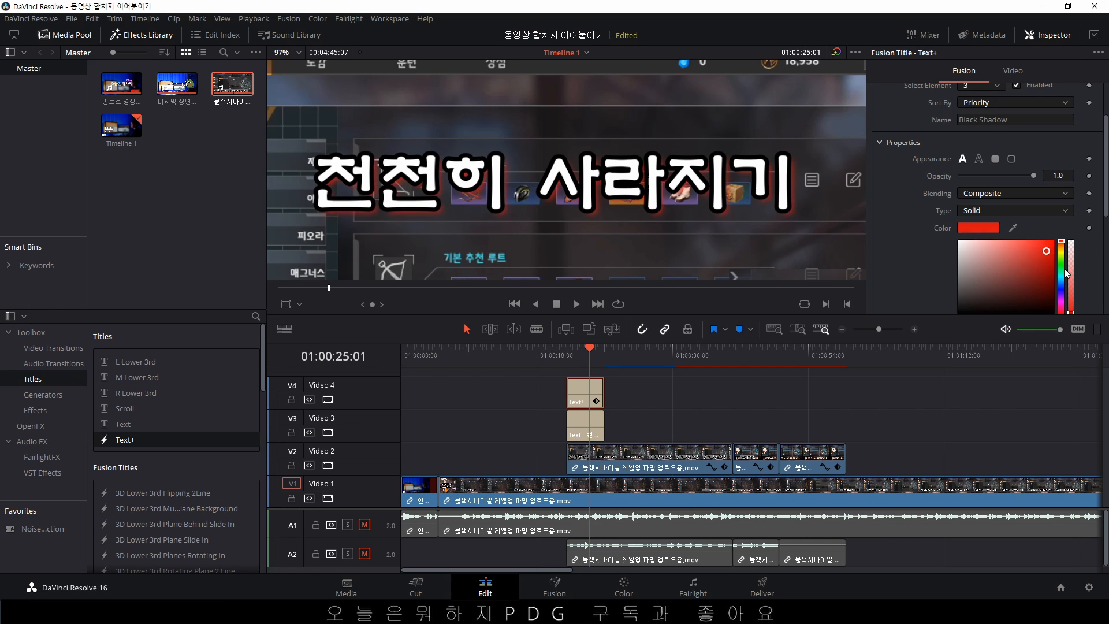
click(1062, 265)
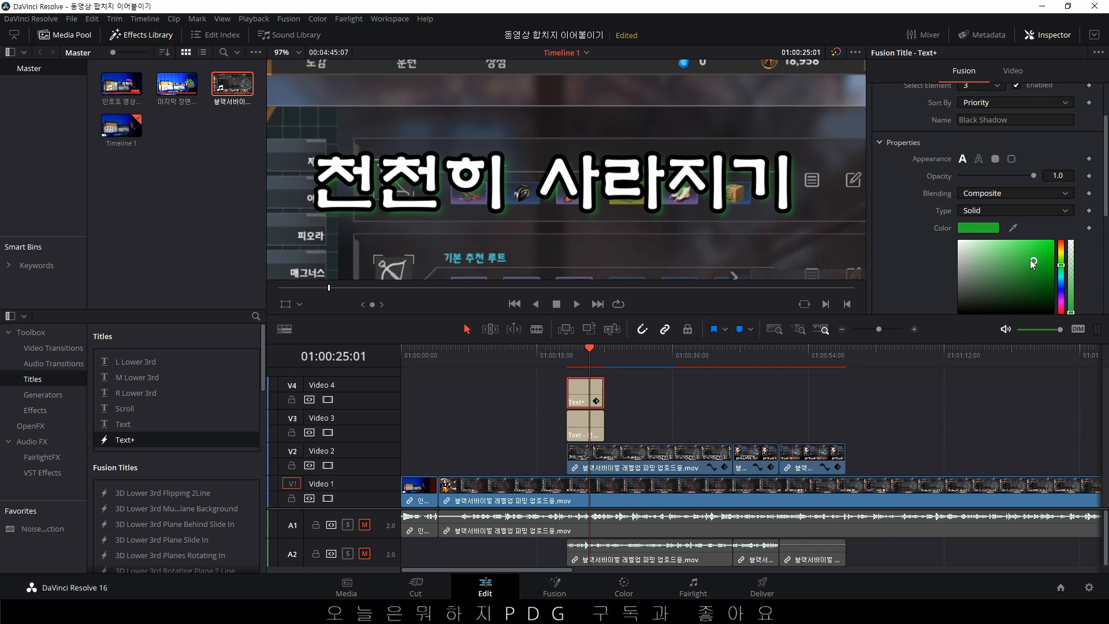
- Fit the whole picture in the viewer and play back the section with the styled titles
click(298, 52)
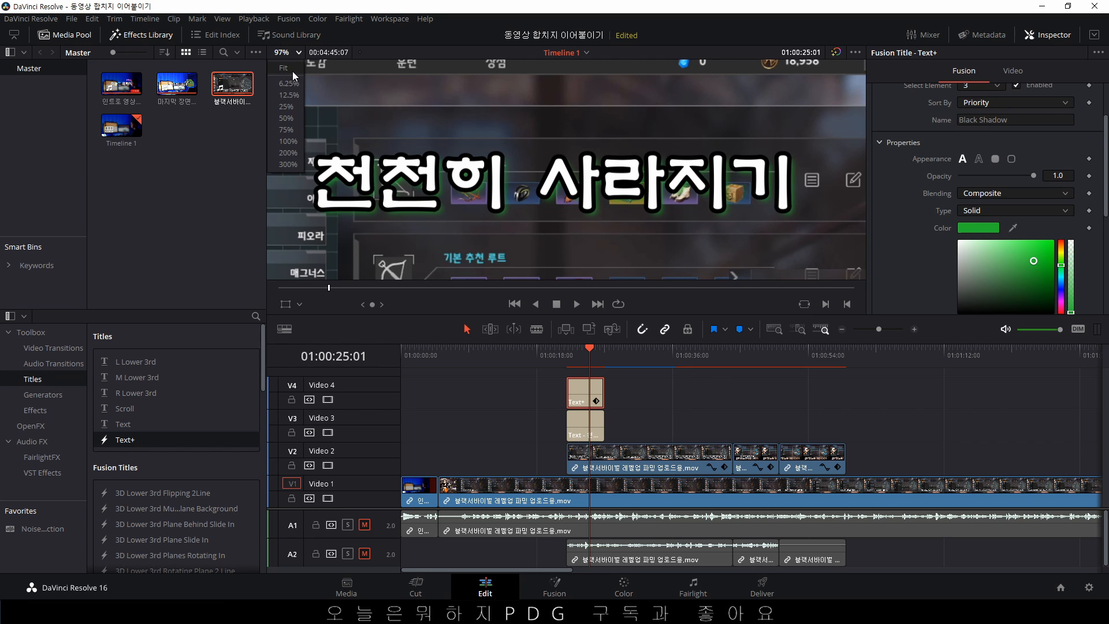
click(292, 70)
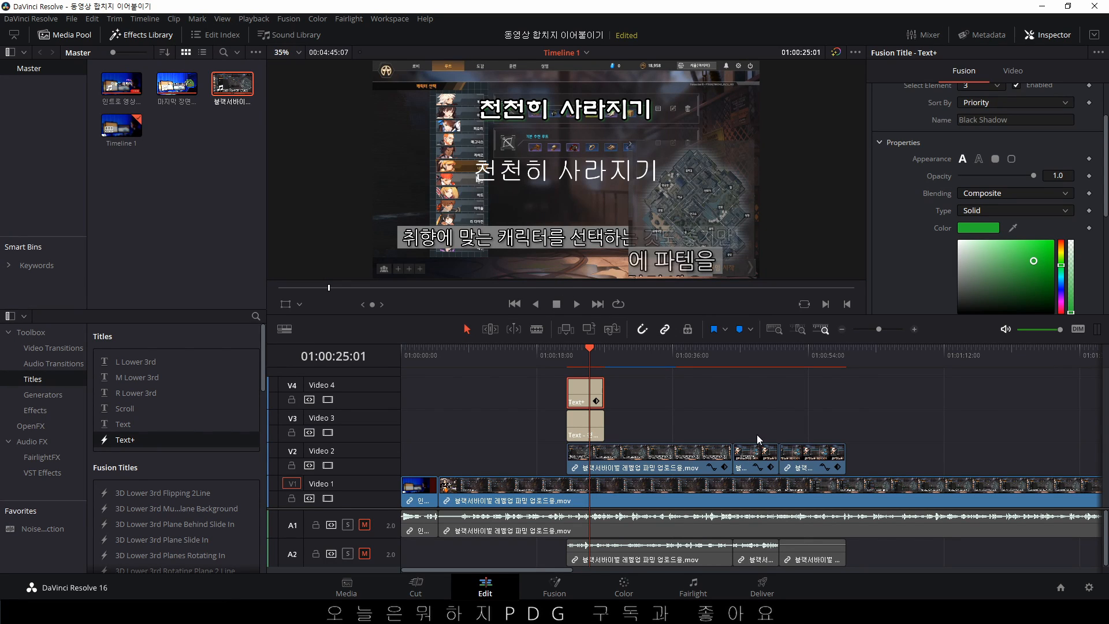
click(543, 351)
click(576, 304)
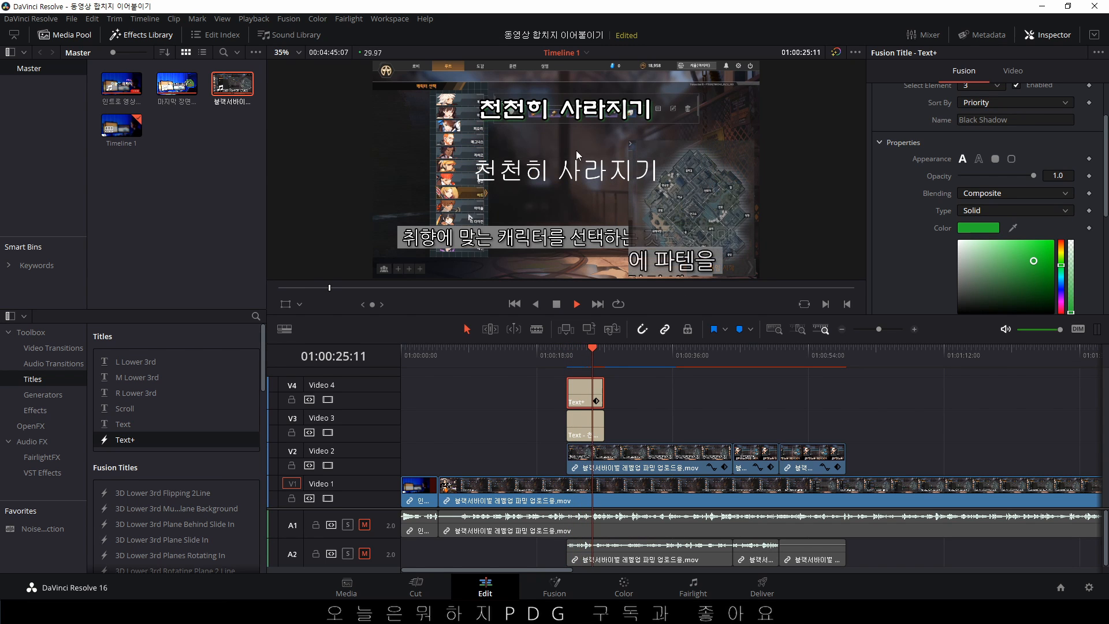
click(556, 305)
click(586, 350)
click(672, 403)
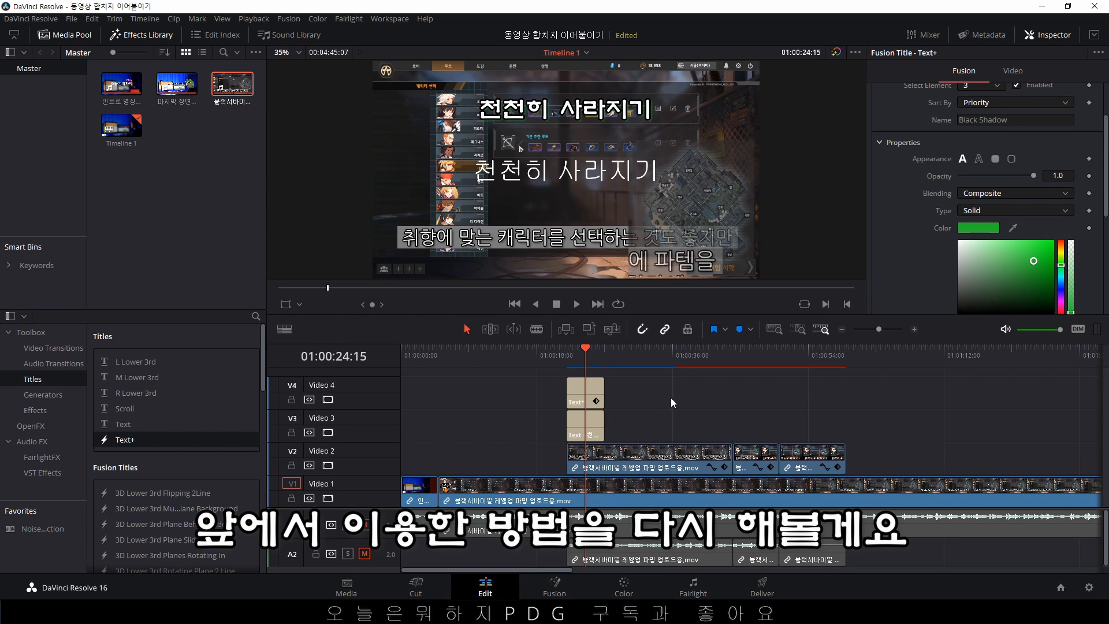
- Lengthen the Text+ clip on Video 4 and set its clip duration to 10 seconds
click(580, 392)
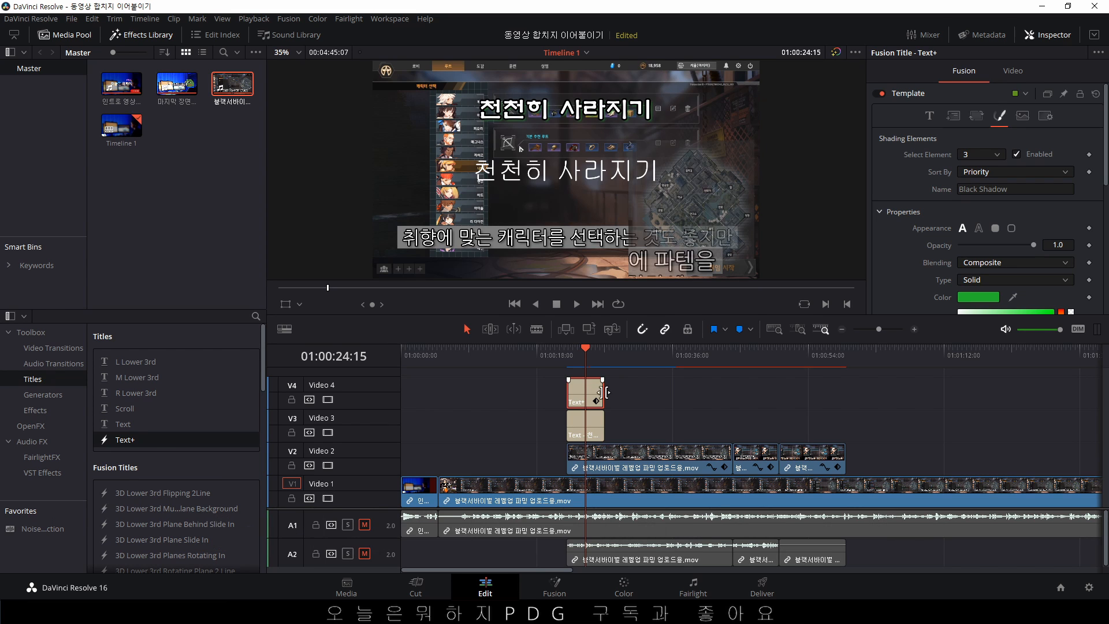
drag(602, 386, 731, 386)
key(ctrl+d)
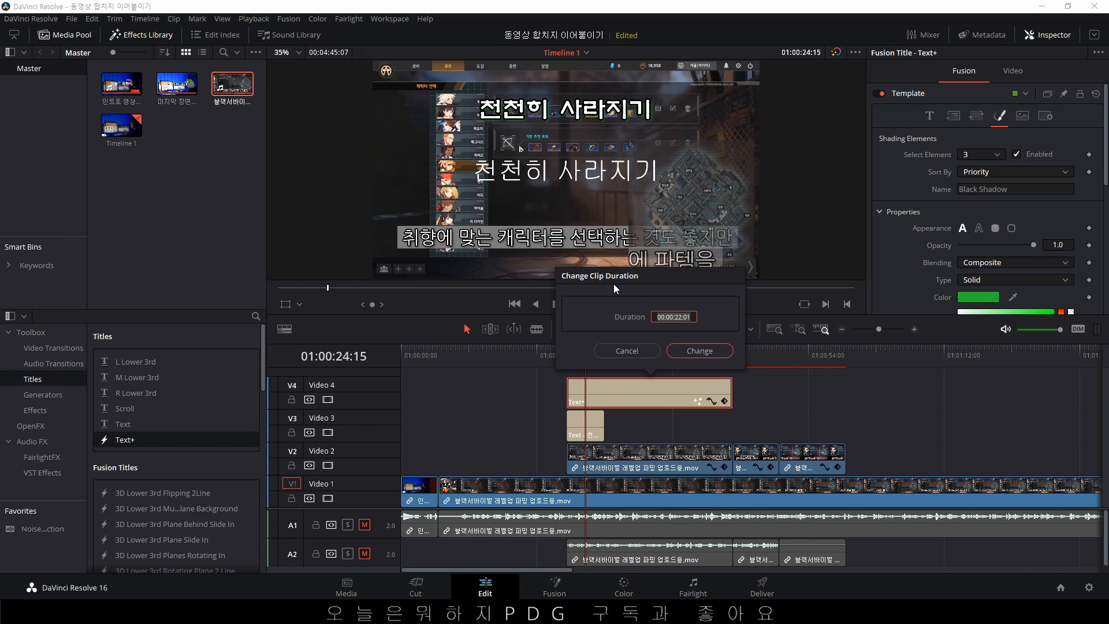
click(676, 317)
text(10)
click(688, 355)
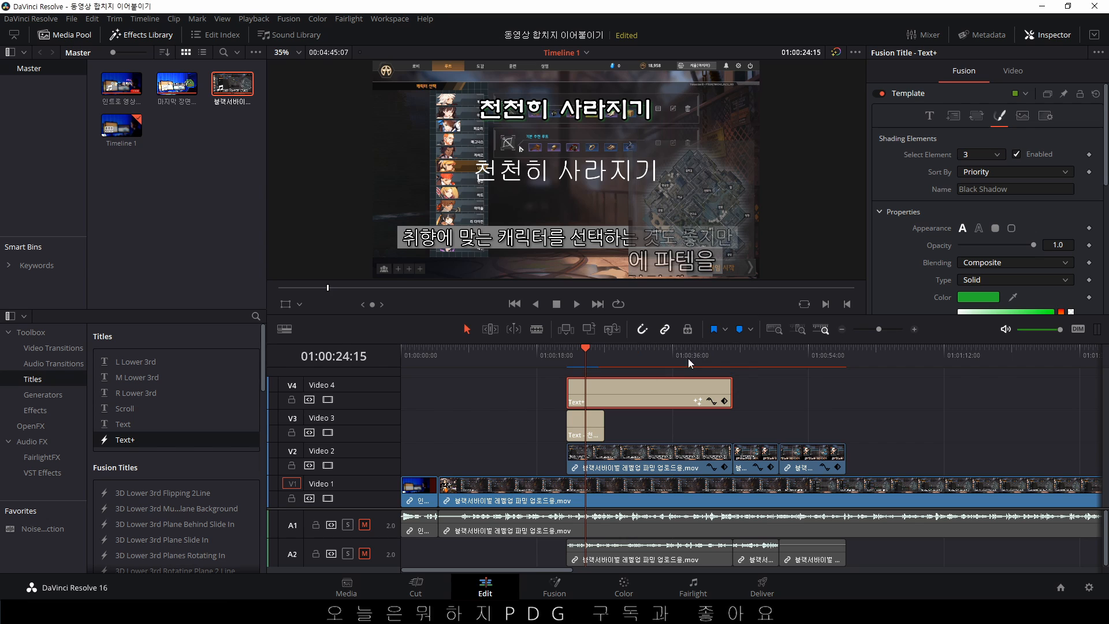
- Move the playhead to the Text clip's end at 01:00:27:00 and look through the Text+ title's text settings
click(588, 430)
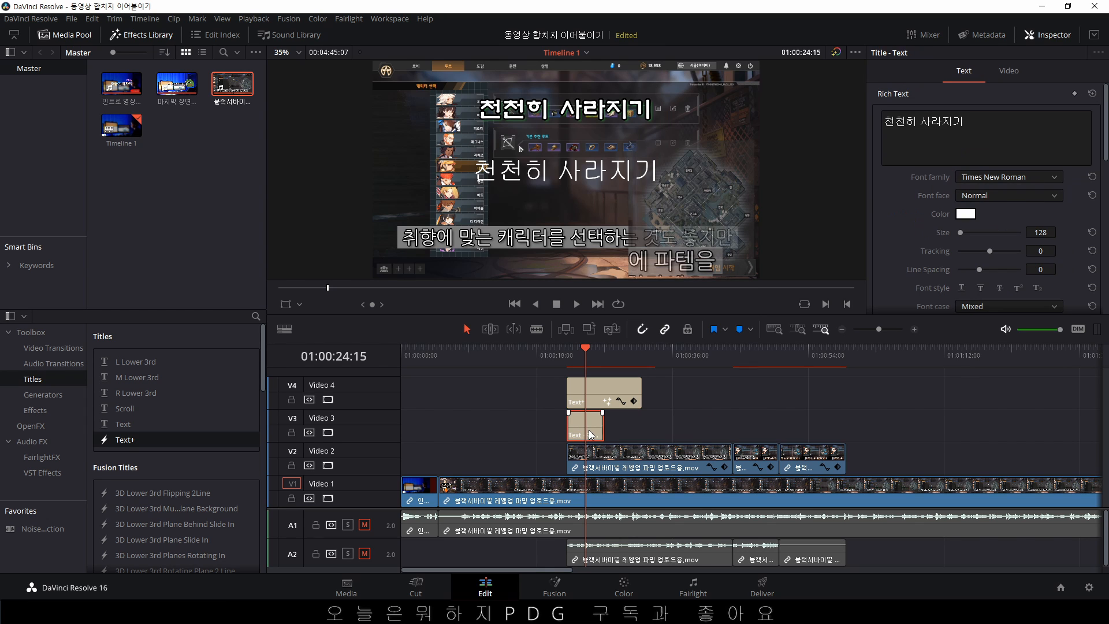
click(609, 388)
click(601, 357)
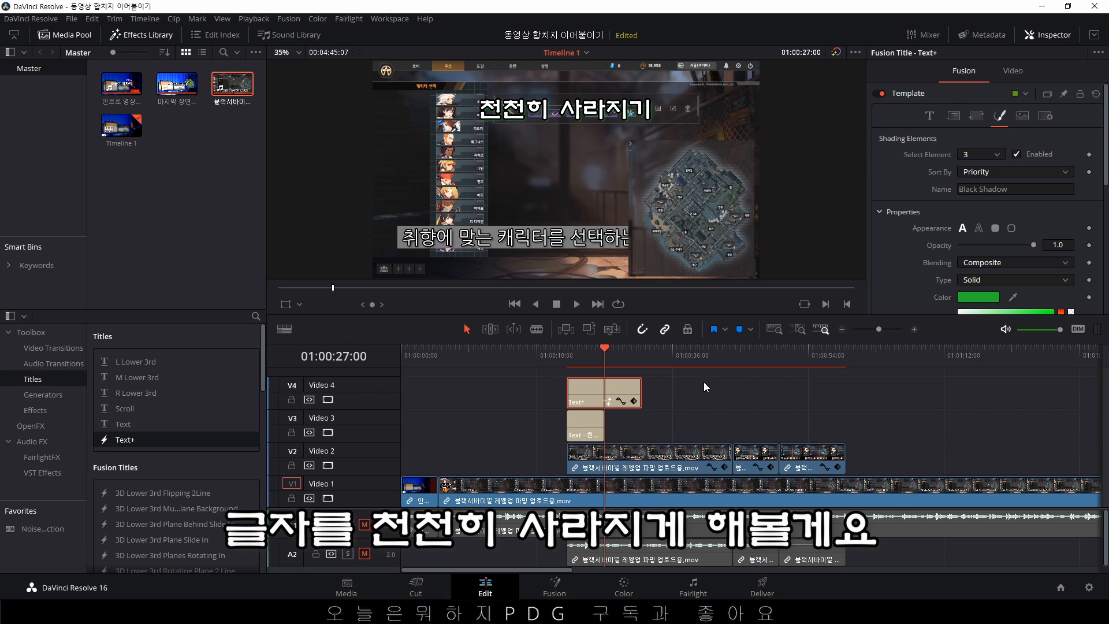
click(927, 115)
scroll(1015, 237, down, 3)
scroll(1014, 239, up, 3)
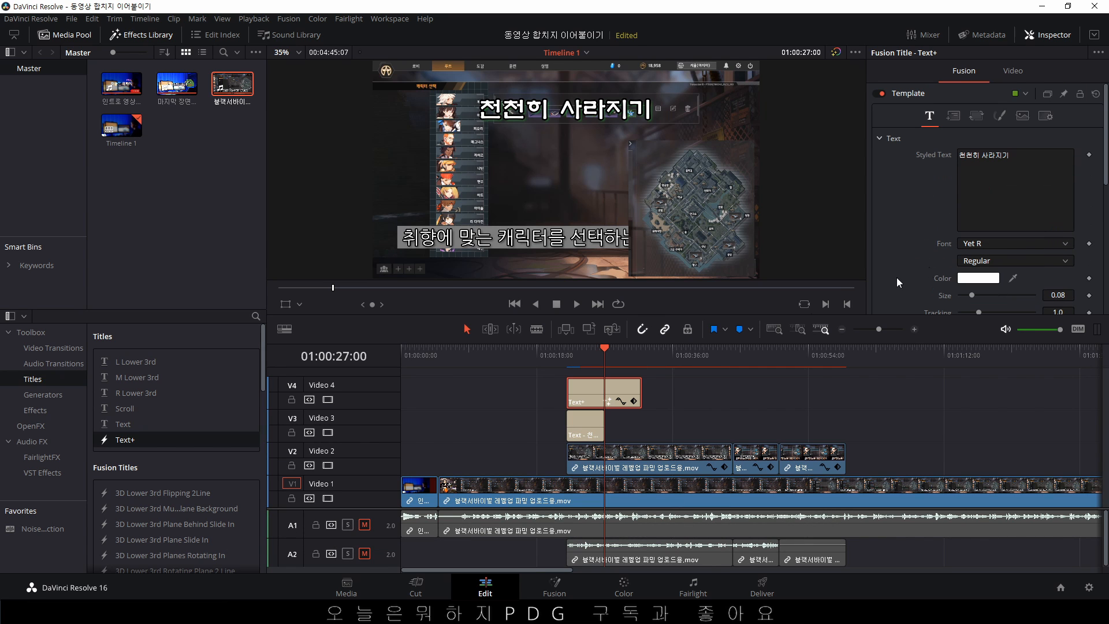
- Try enlarging the Text+ title to a zoom of 1.220 in its video settings, and reset the zoom
click(1026, 75)
click(969, 78)
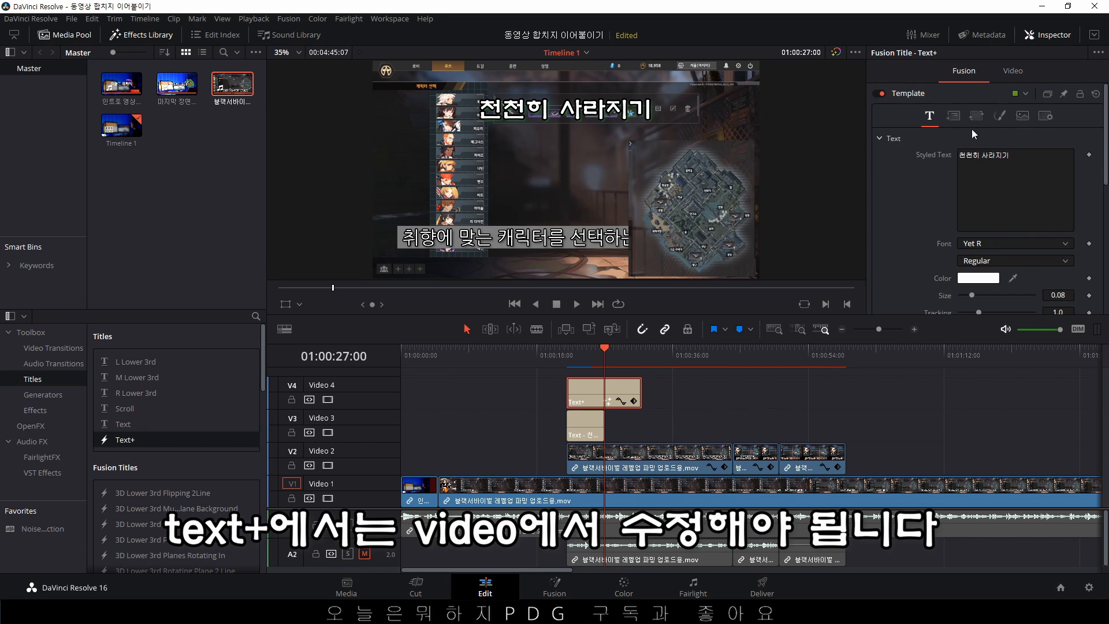
click(1018, 77)
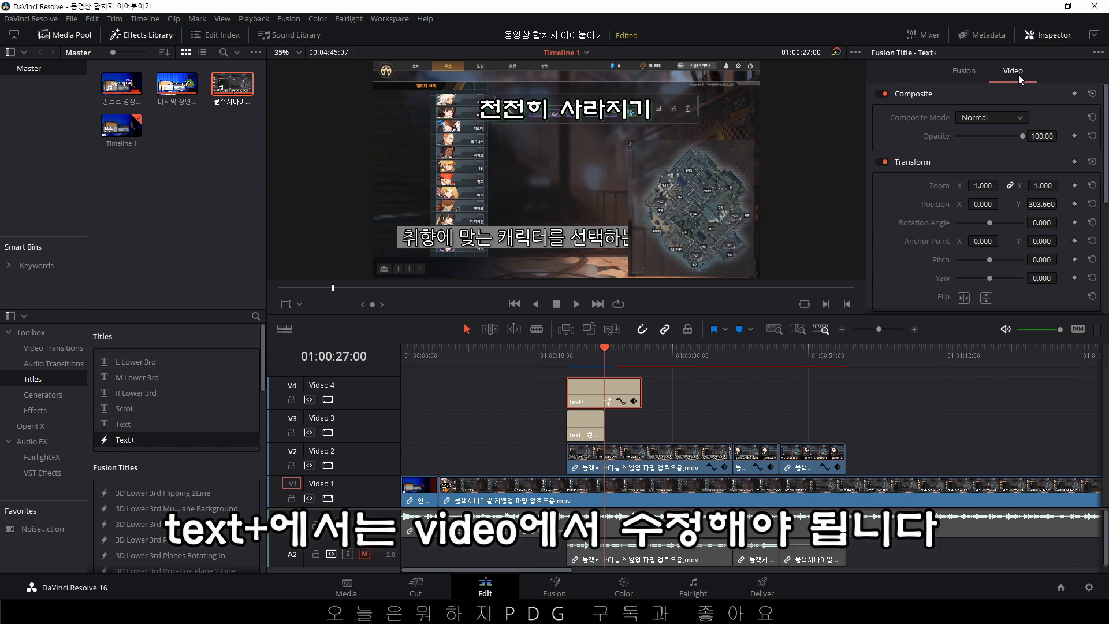
mouse_move(988, 185)
mouse_down()
mouse_move(1002, 185)
mouse_move(983, 185)
mouse_up()
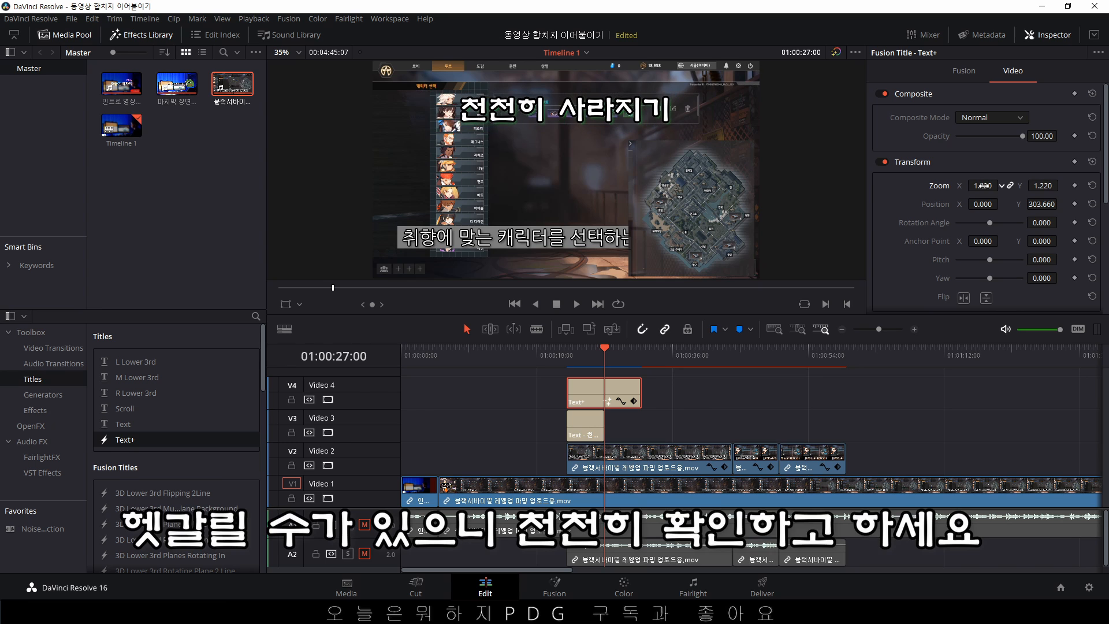
click(1091, 186)
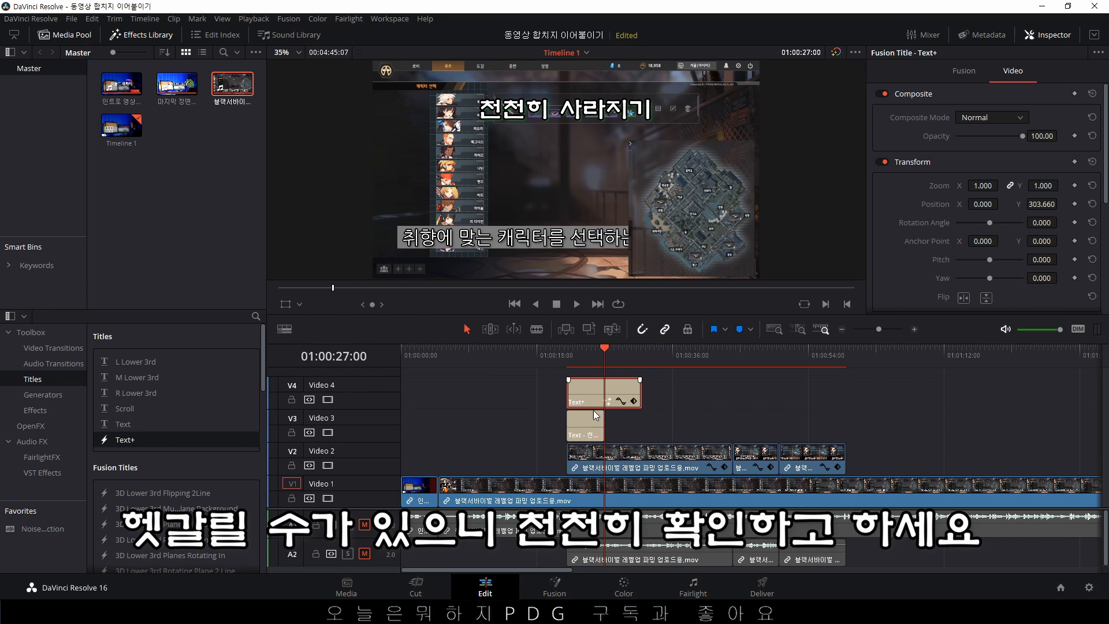
- Compare the Text and Text+ titles on the timeline and return the playhead to 01:00:27:00 with the Text+ clip selected
click(584, 355)
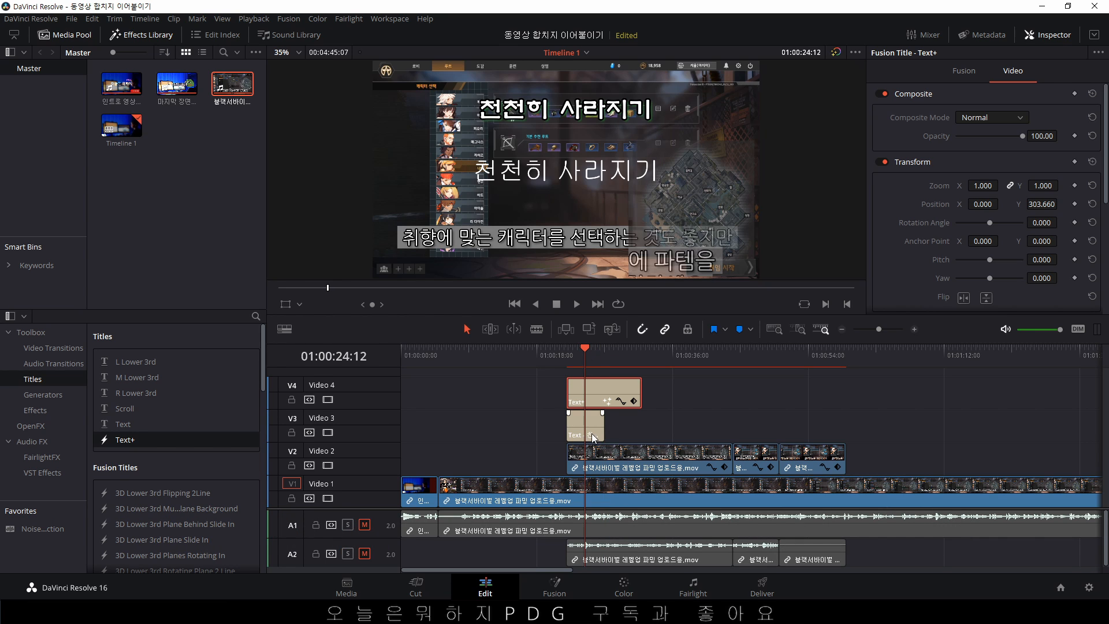
click(593, 421)
click(612, 361)
click(611, 380)
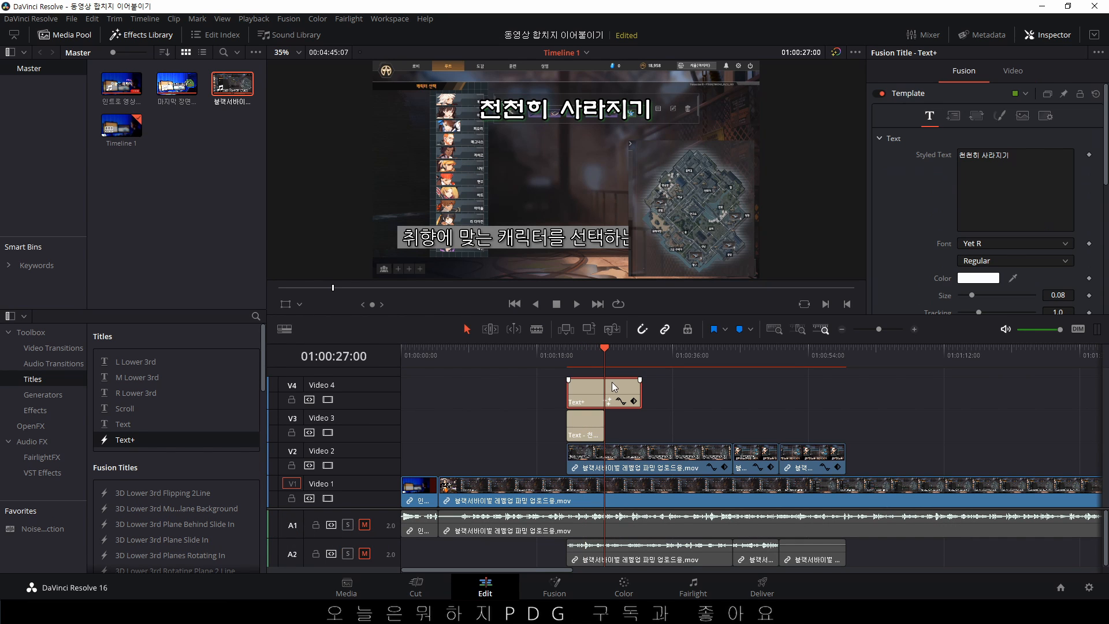
click(588, 354)
click(591, 419)
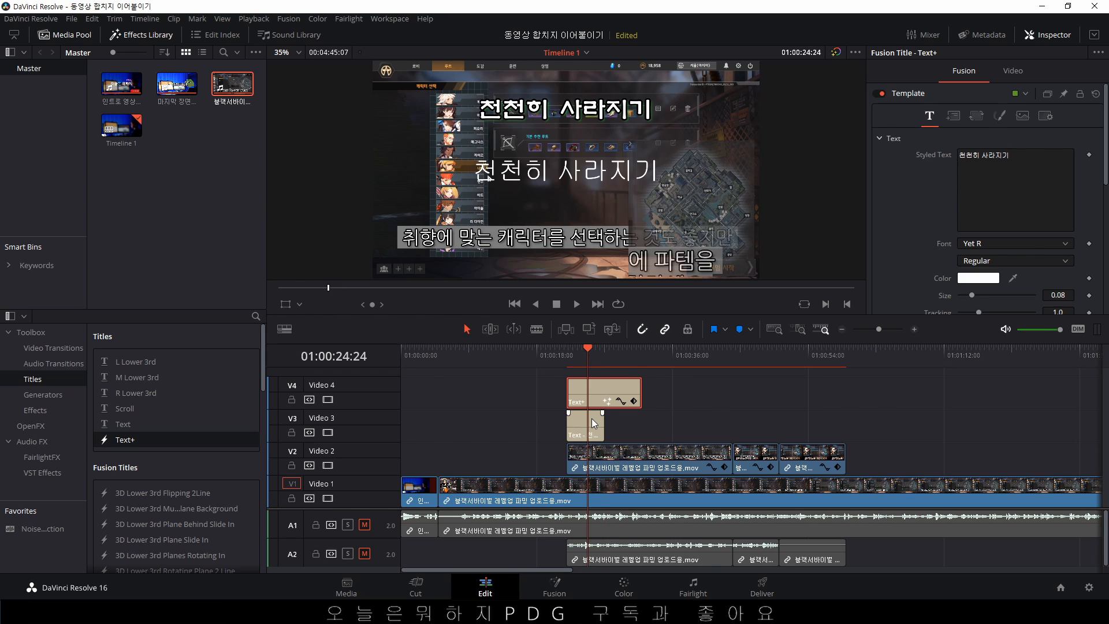
click(626, 354)
click(619, 386)
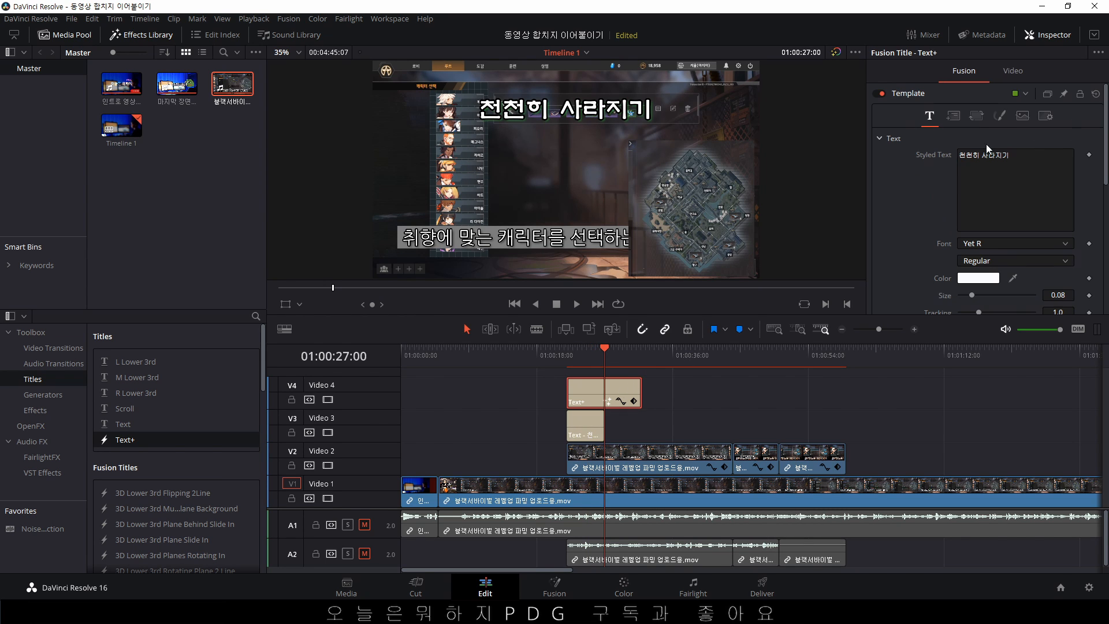
- Examine the Text+ title's opacity setting and compare it with the opacity keyframing of the first Video 2 clip
click(1013, 70)
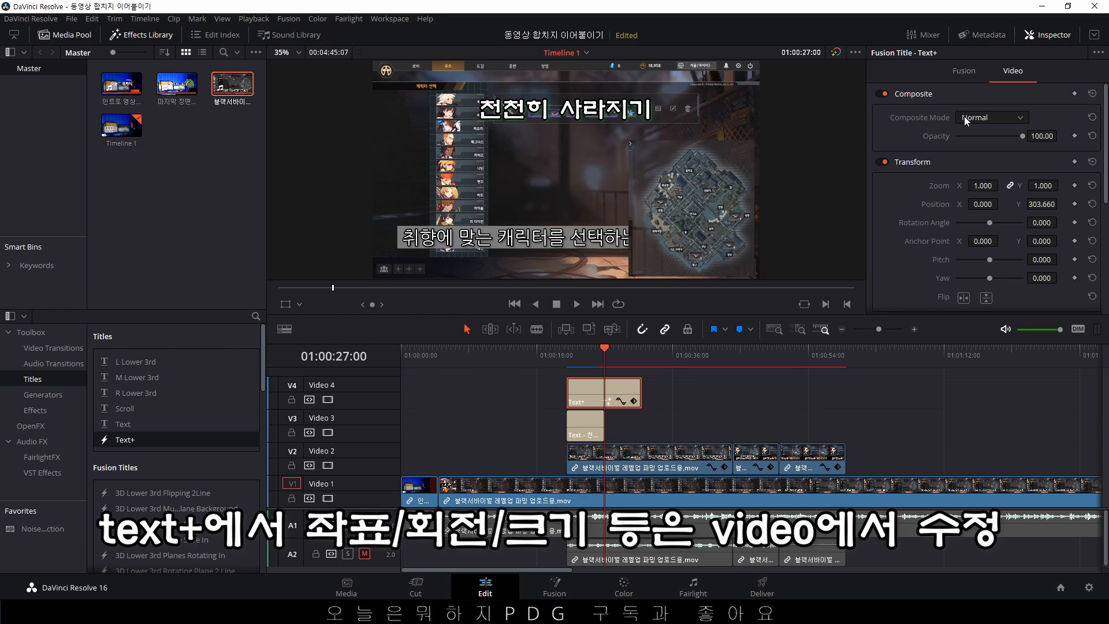
drag(1014, 137, 1038, 140)
click(634, 465)
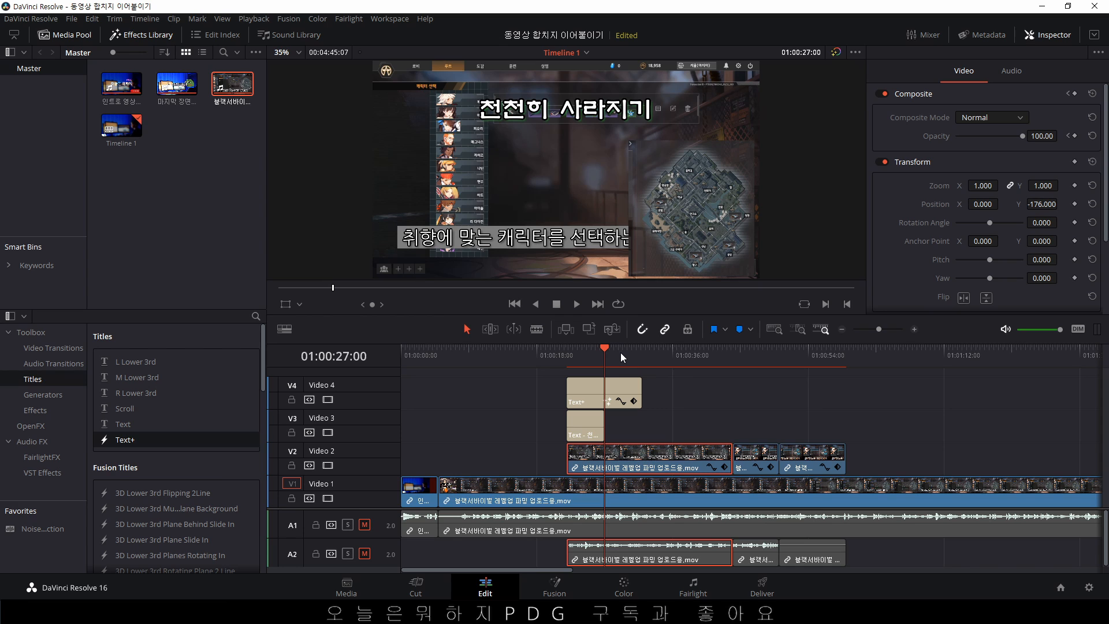
click(595, 386)
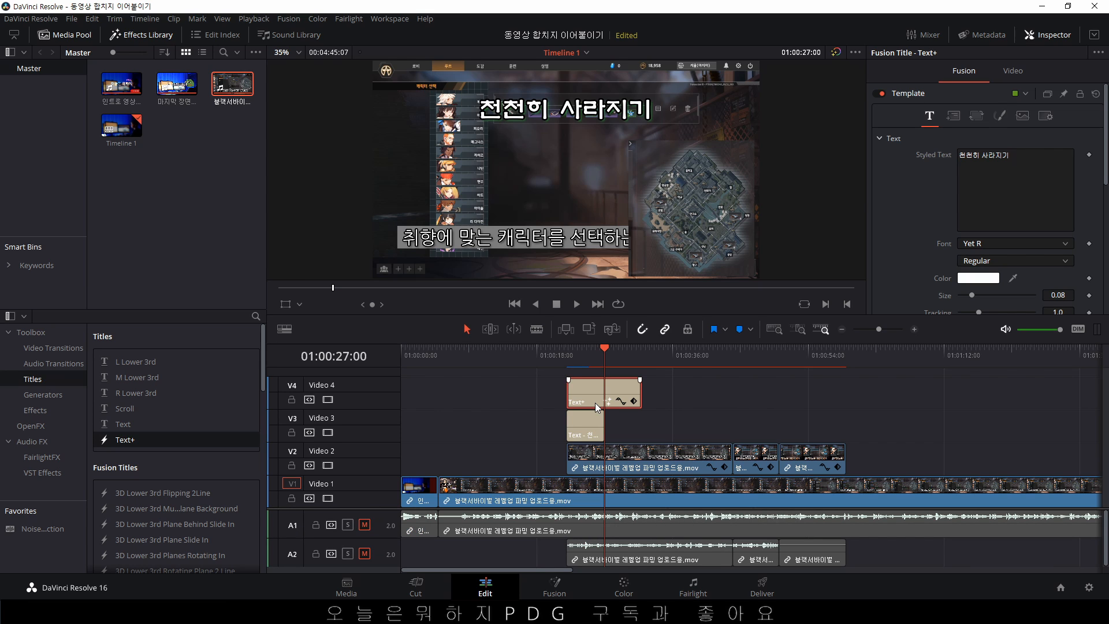
- Fade out the Text+ title by keyframing its opacity at 100 at 01:00:27:00 and 0 at the clip's end
click(1020, 70)
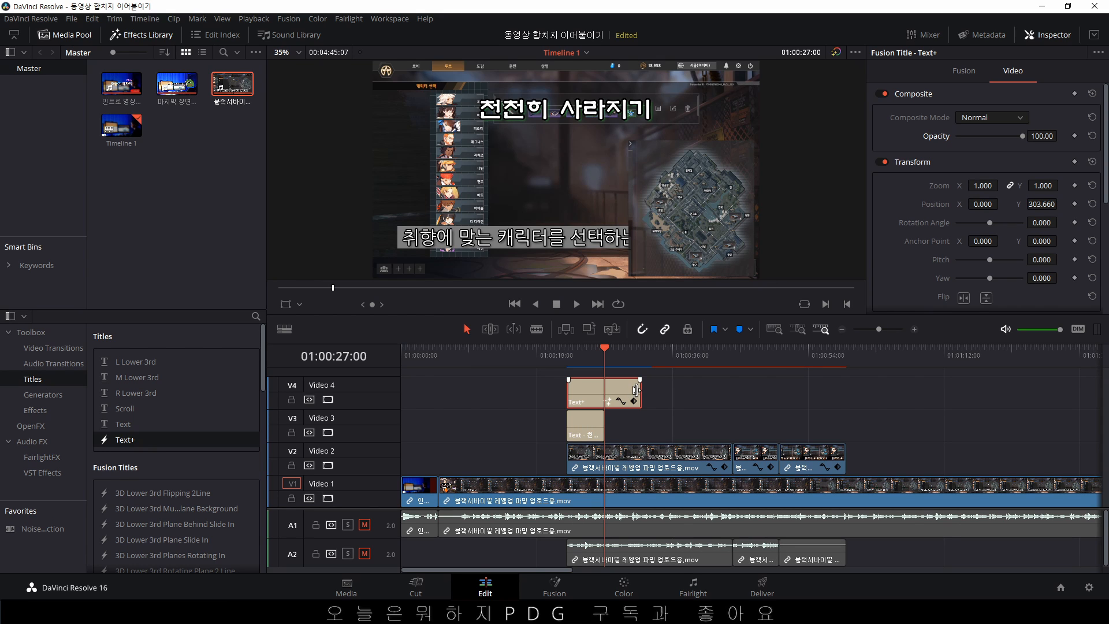
mouse_move(1022, 136)
mouse_down()
mouse_move(946, 138)
mouse_move(1031, 134)
mouse_up()
click(1075, 136)
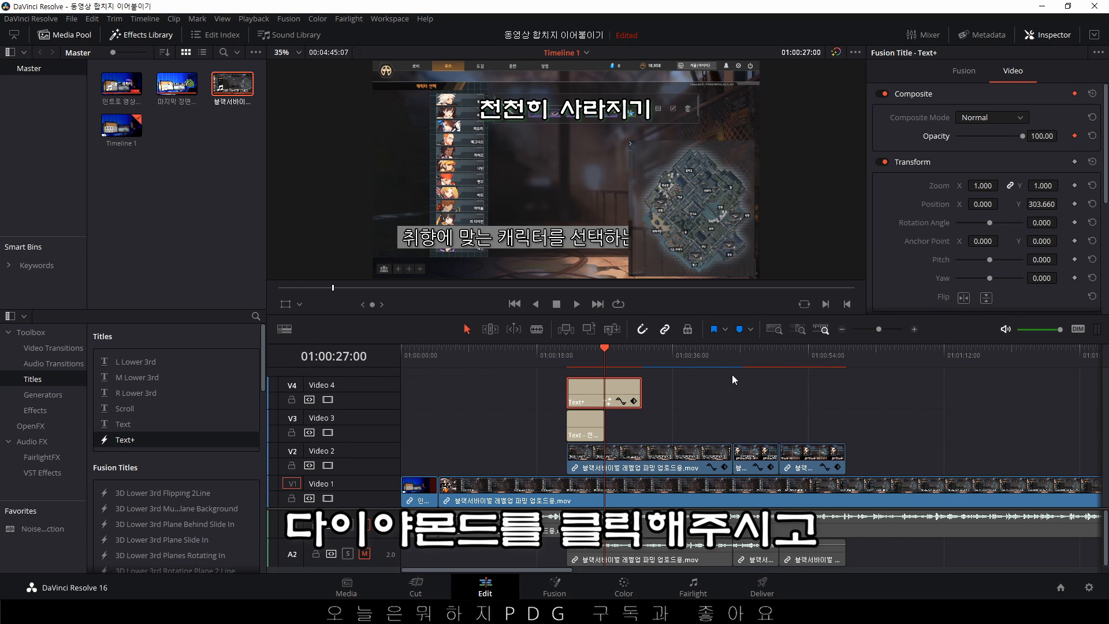
click(642, 354)
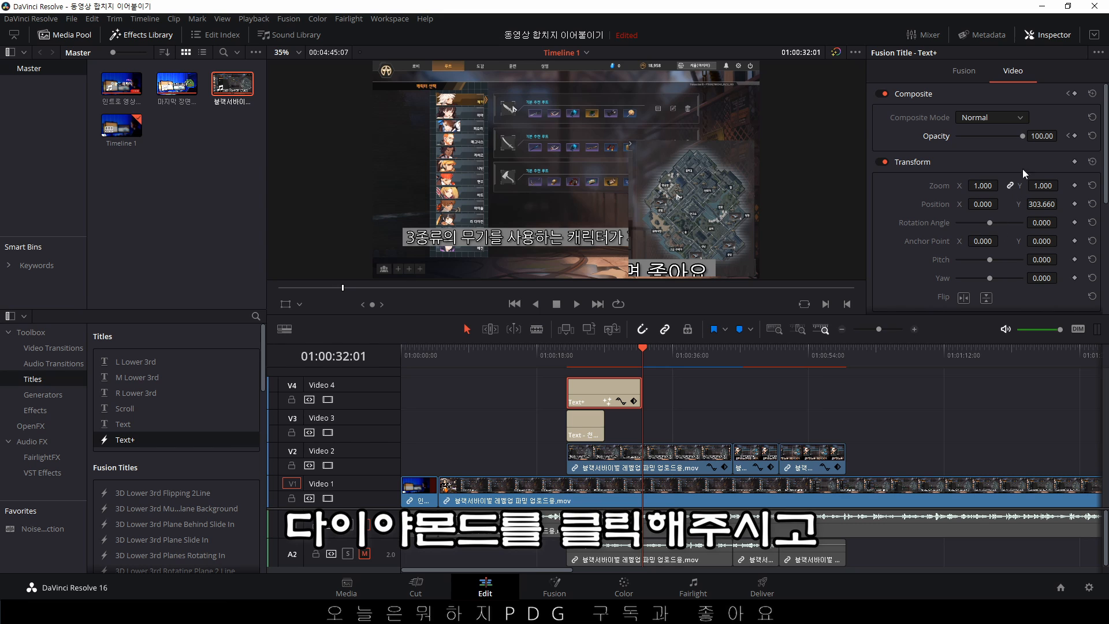
drag(1020, 137, 923, 141)
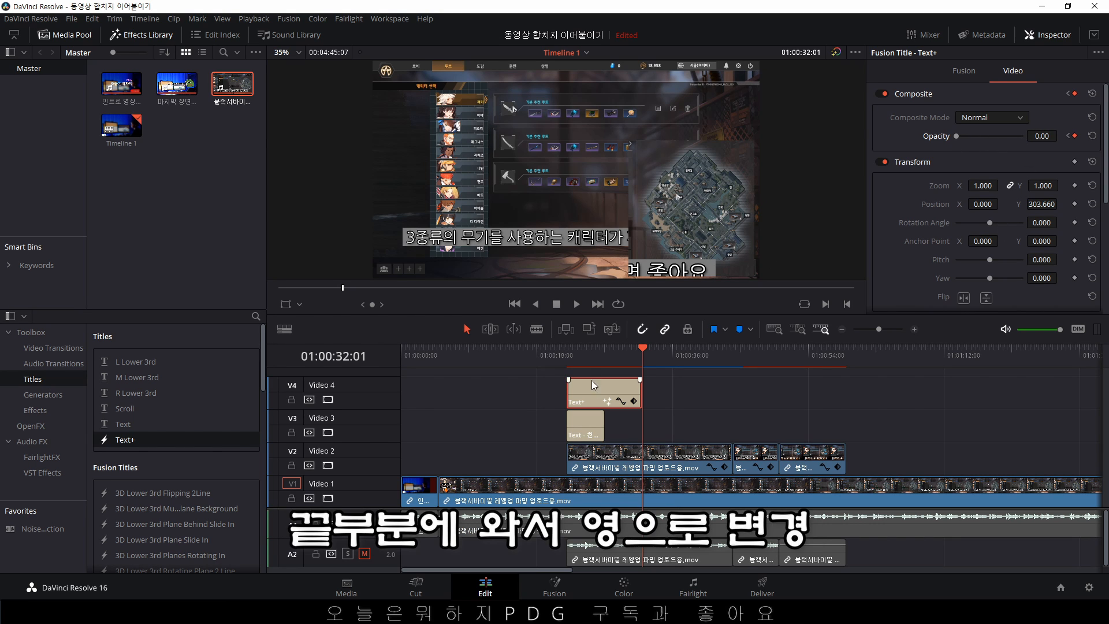
- Play back the title section of the timeline to check the Text+ fade-out
click(555, 355)
click(577, 305)
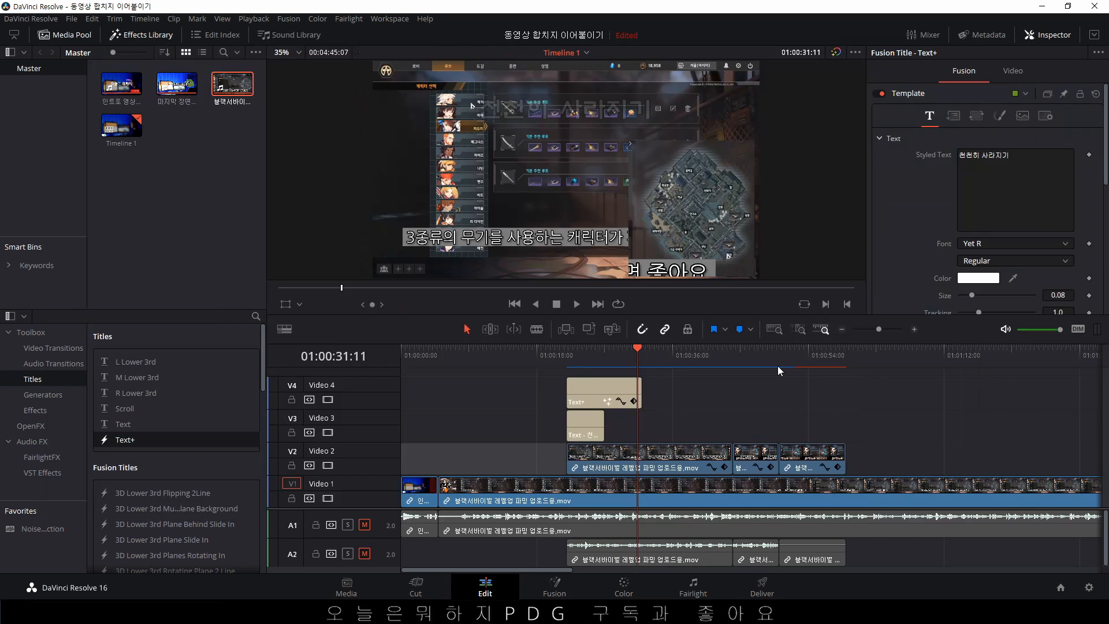
- At 01:00:50:05, try zoom 1.240 and position X -234 on the last Video 2 clip, and reset its zoom and position
click(780, 361)
drag(782, 360, 807, 360)
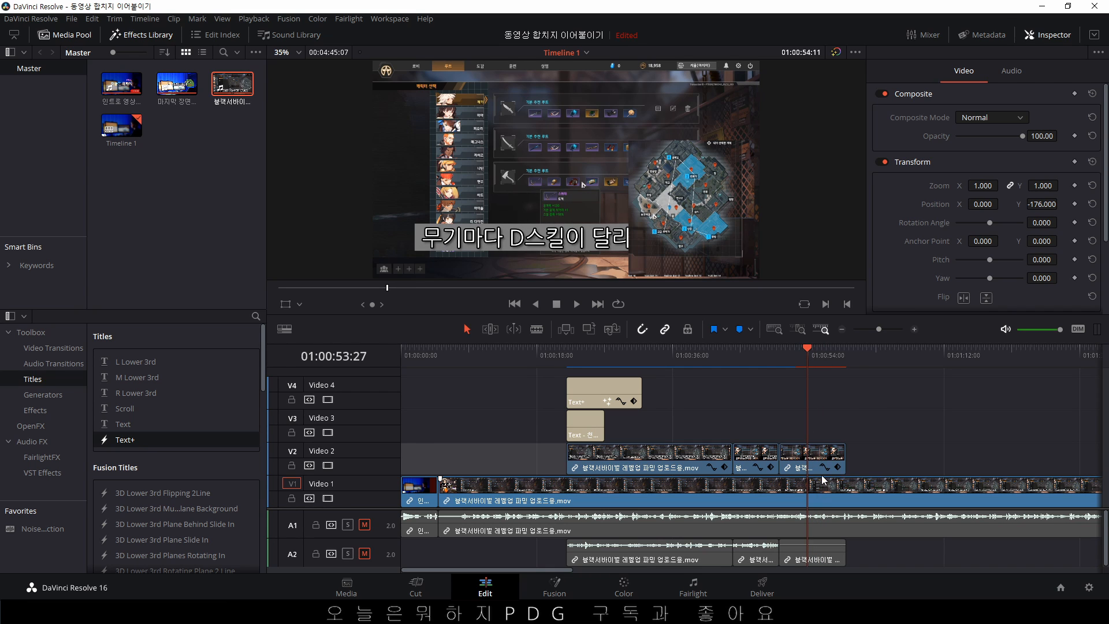
click(823, 456)
mouse_move(806, 363)
mouse_down()
mouse_move(821, 358)
mouse_move(807, 355)
mouse_up()
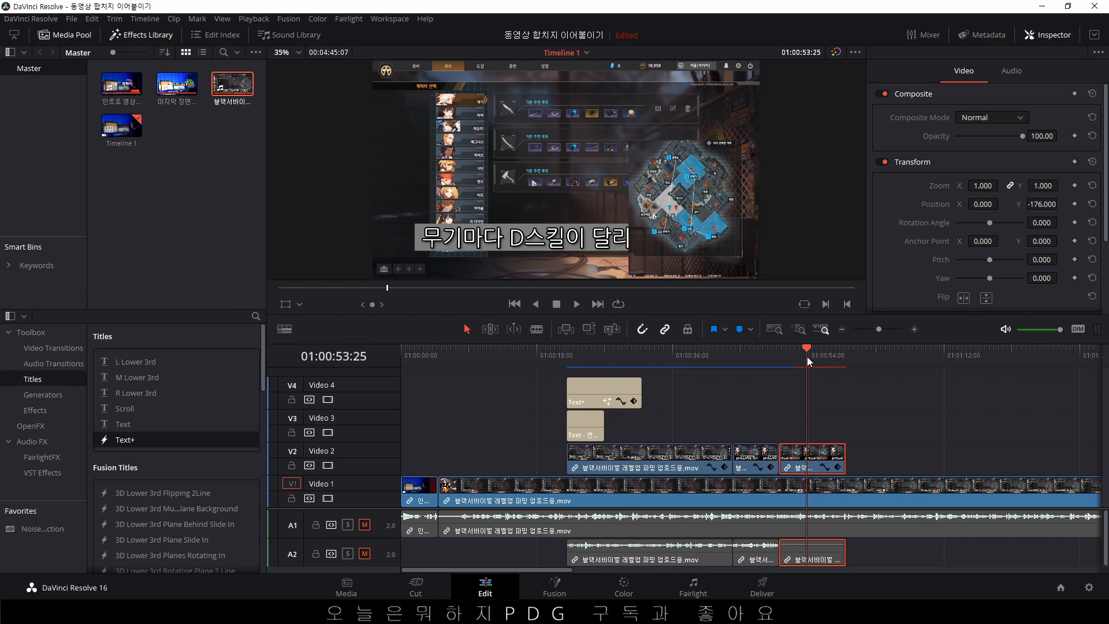
drag(806, 356, 781, 365)
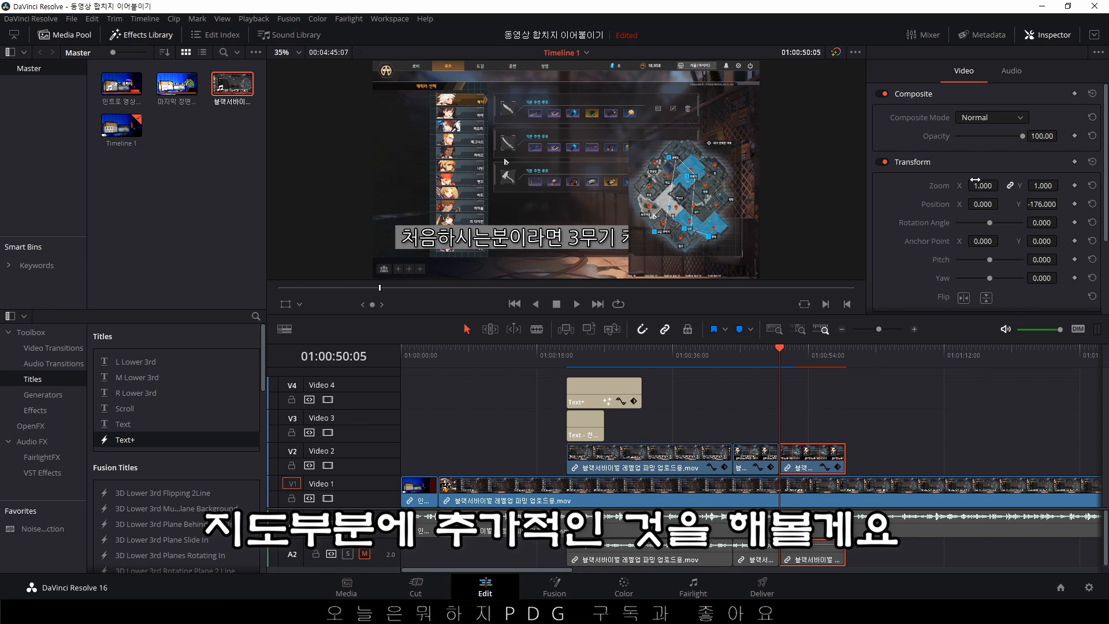
drag(976, 180, 855, 205)
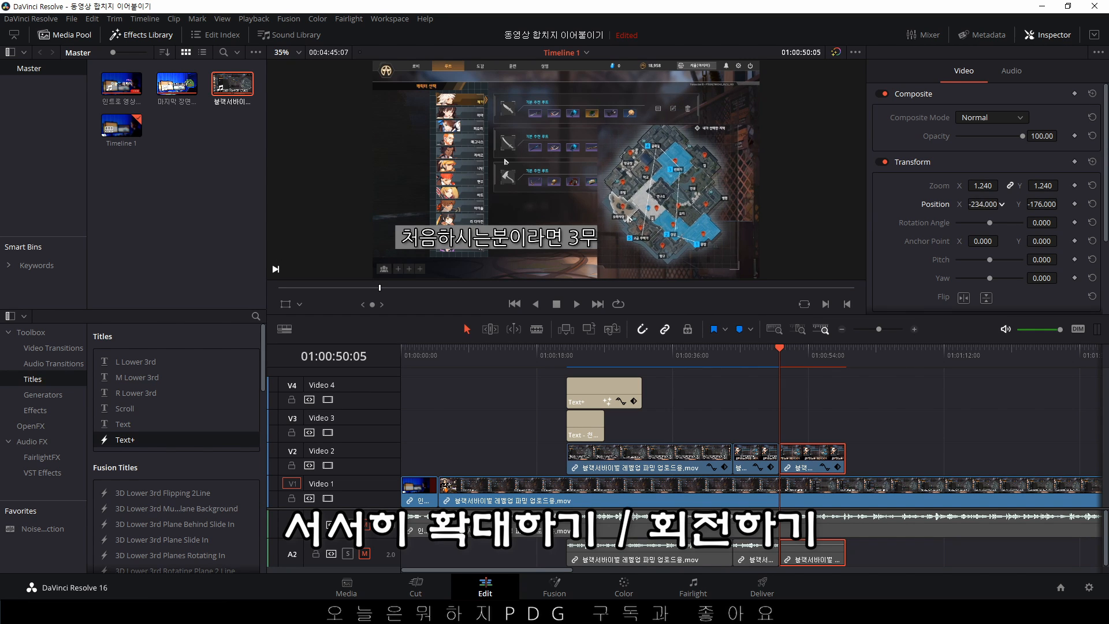
click(1092, 202)
click(1092, 186)
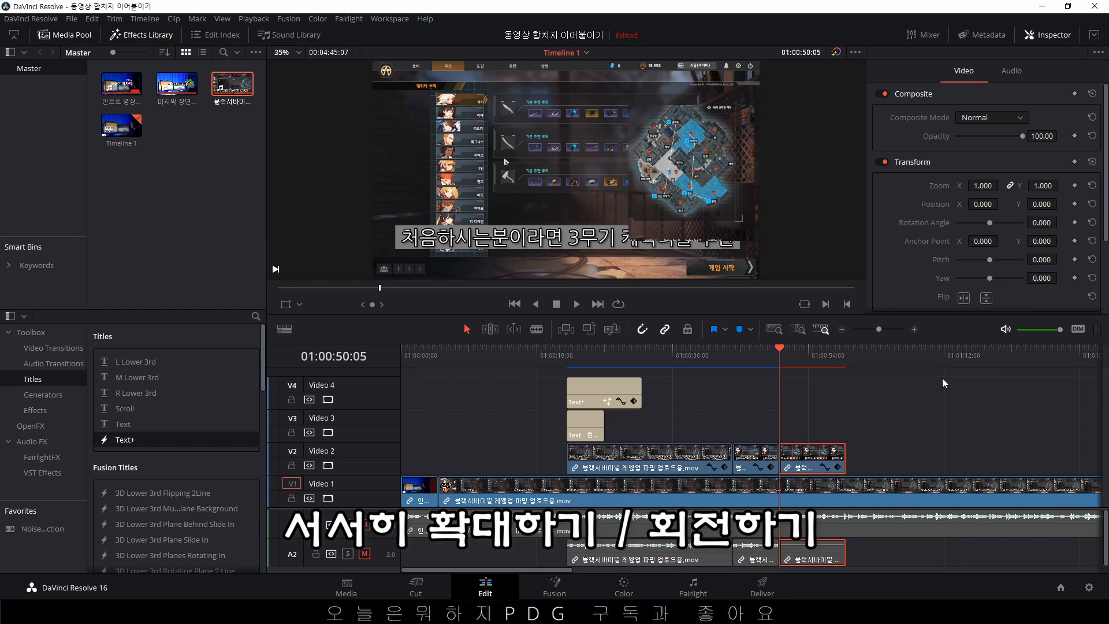
- Keyframe the last Video 2 clip from zoom 1.000 and position 0 at 01:00:50:05 to zoom 1.390 and position X -800 at 01:00:53:27
click(1074, 186)
click(1074, 205)
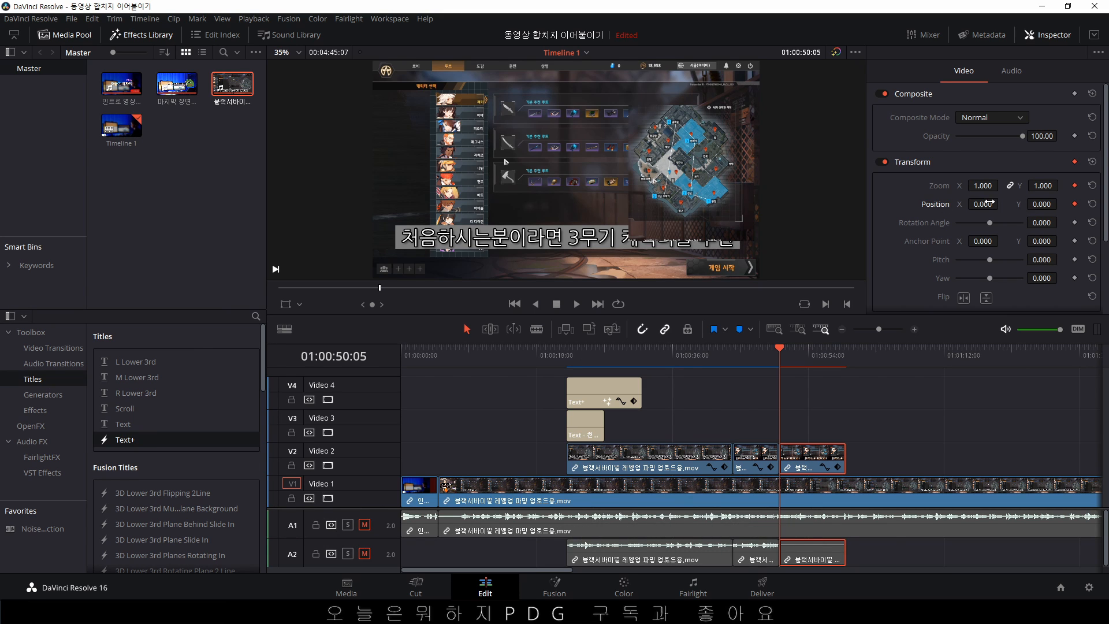
click(1075, 204)
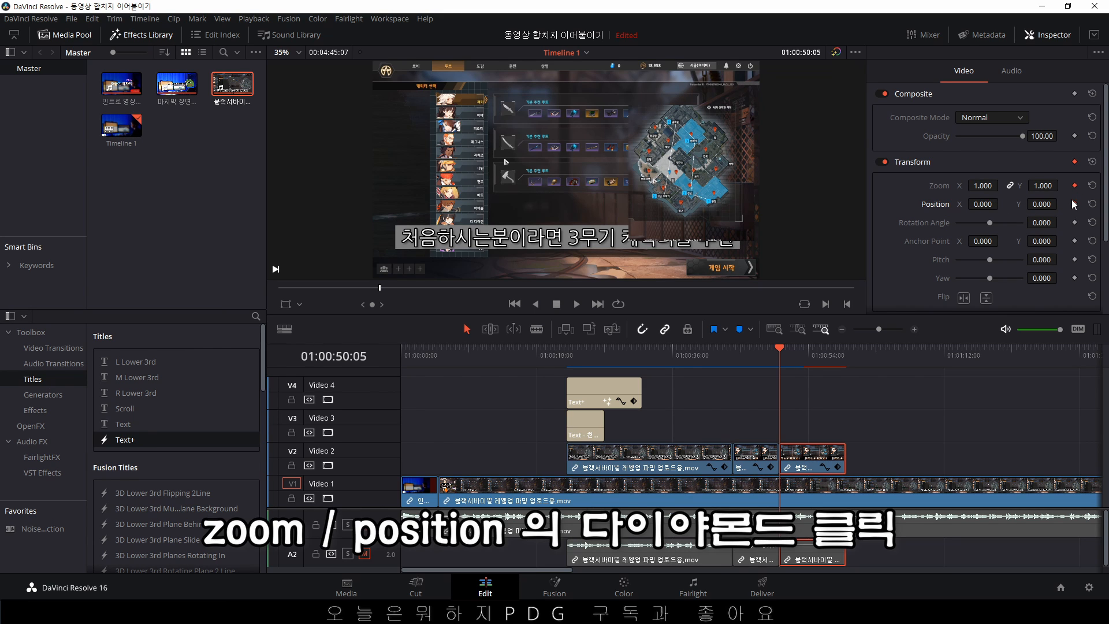
click(804, 360)
click(808, 359)
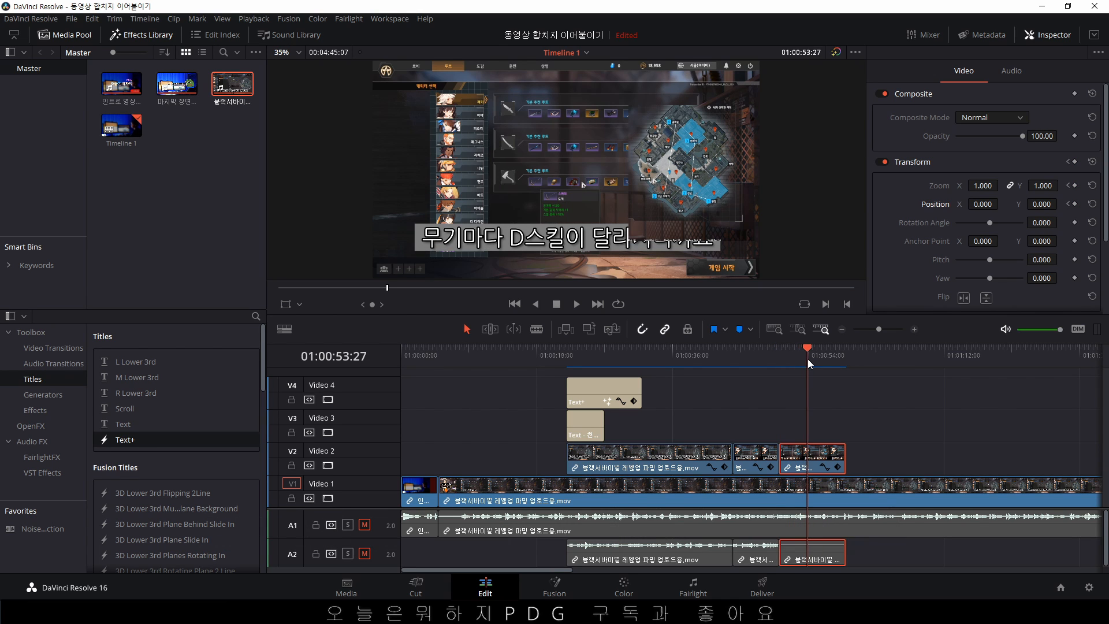
drag(982, 204, 1002, 204)
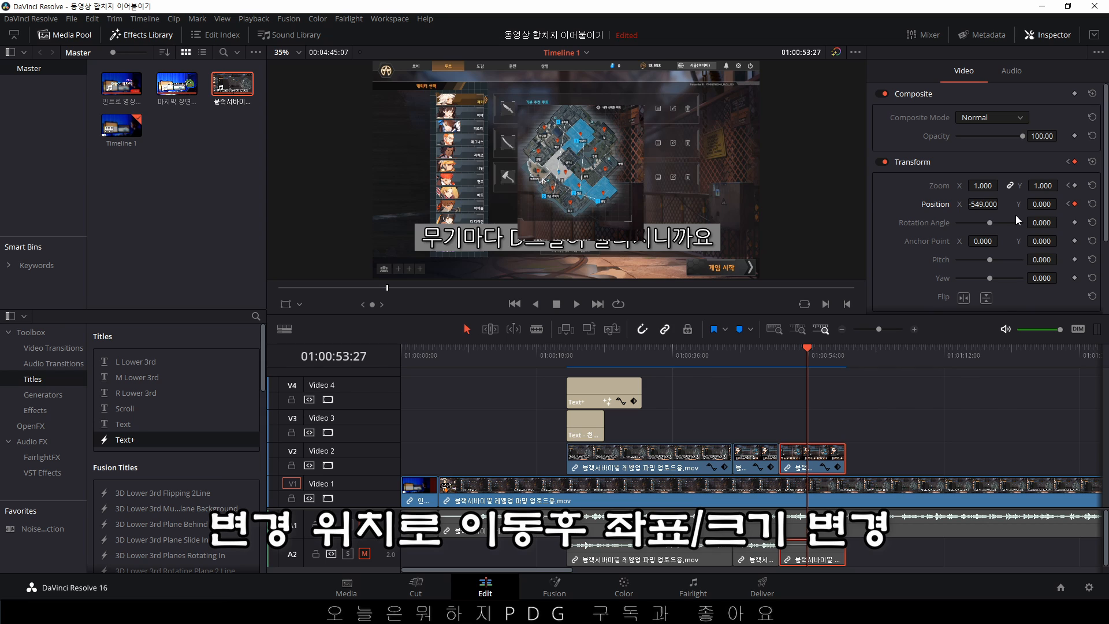
drag(1000, 186, 1002, 203)
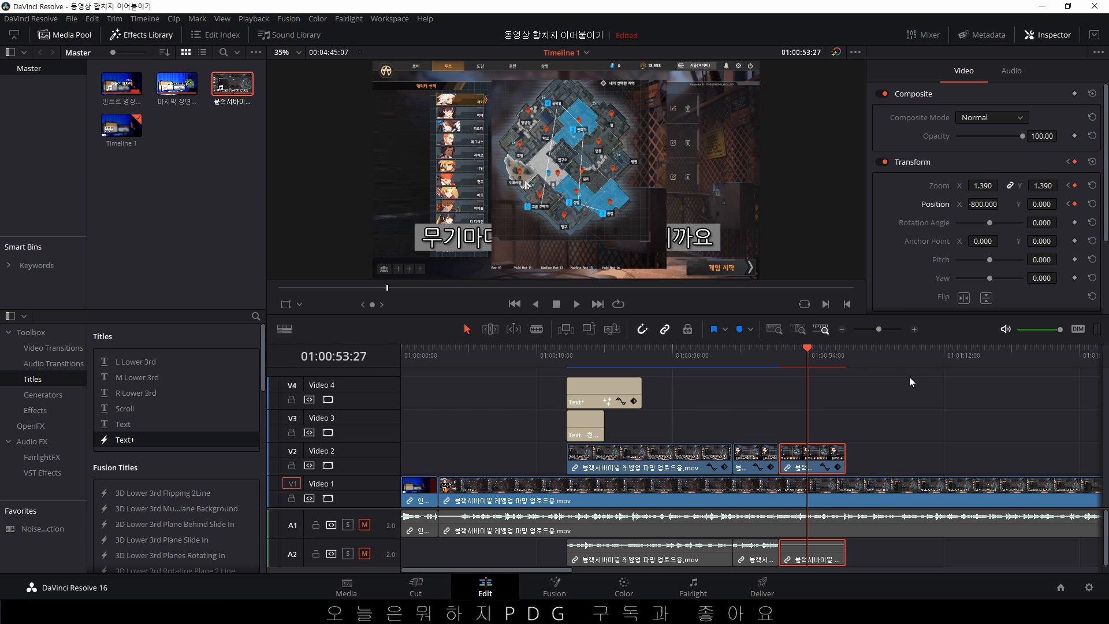
- Play back the last Video 2 clip from just before its start to check the zoom and movement animation
click(761, 359)
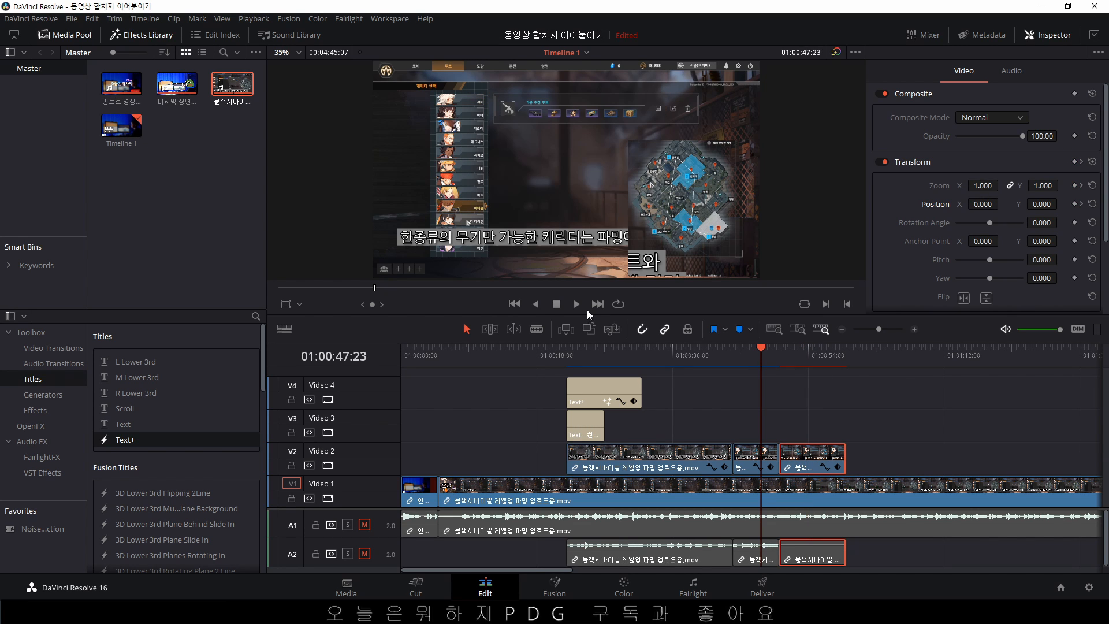
click(580, 305)
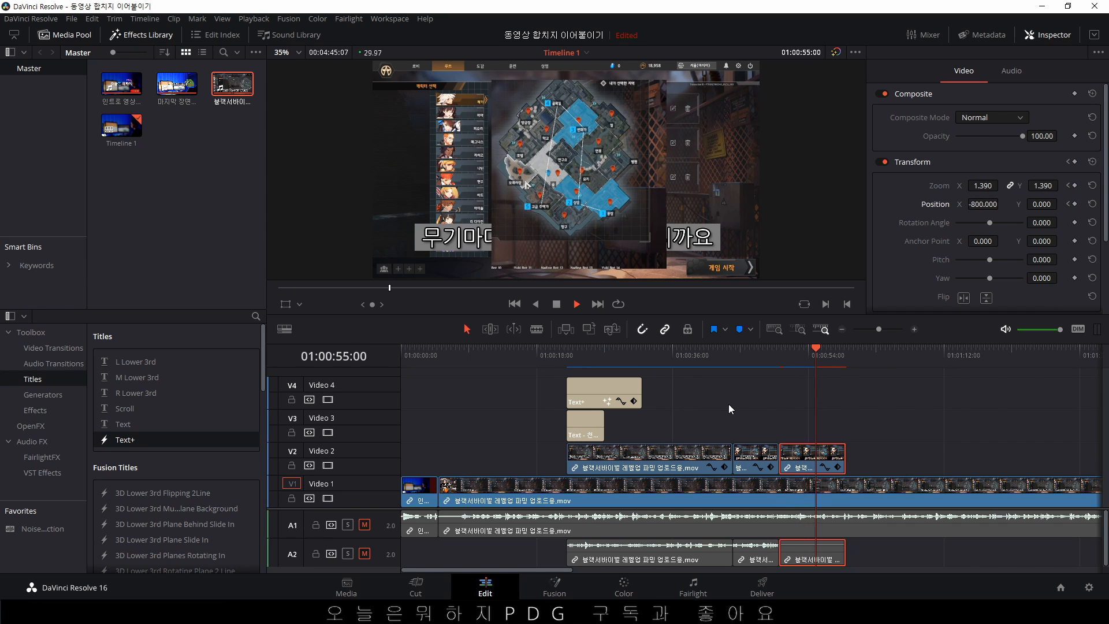
click(766, 358)
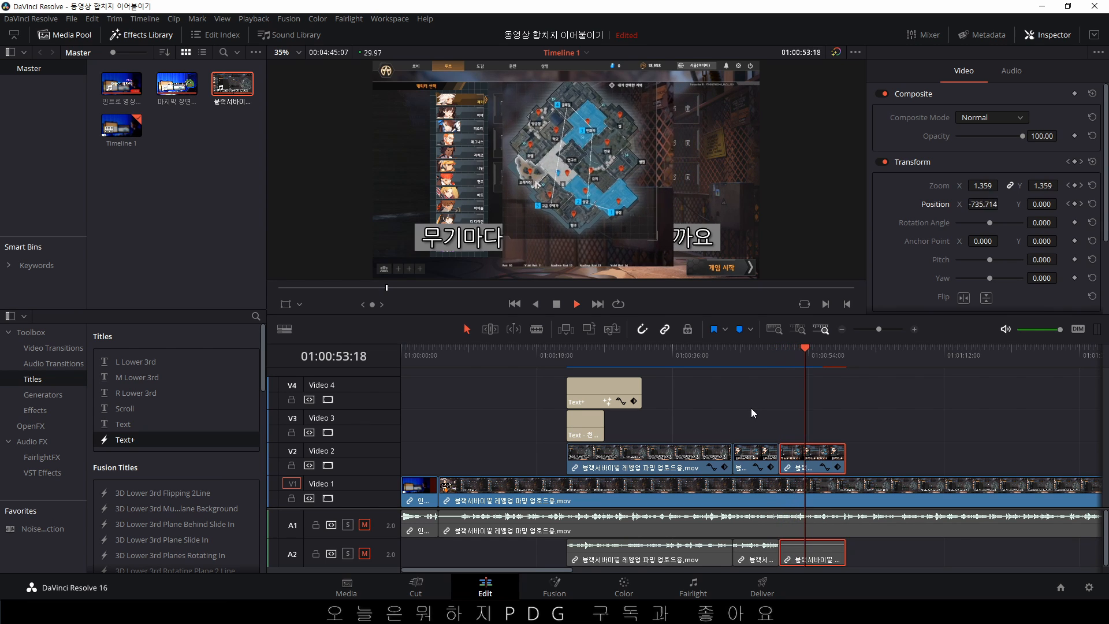
key(space)
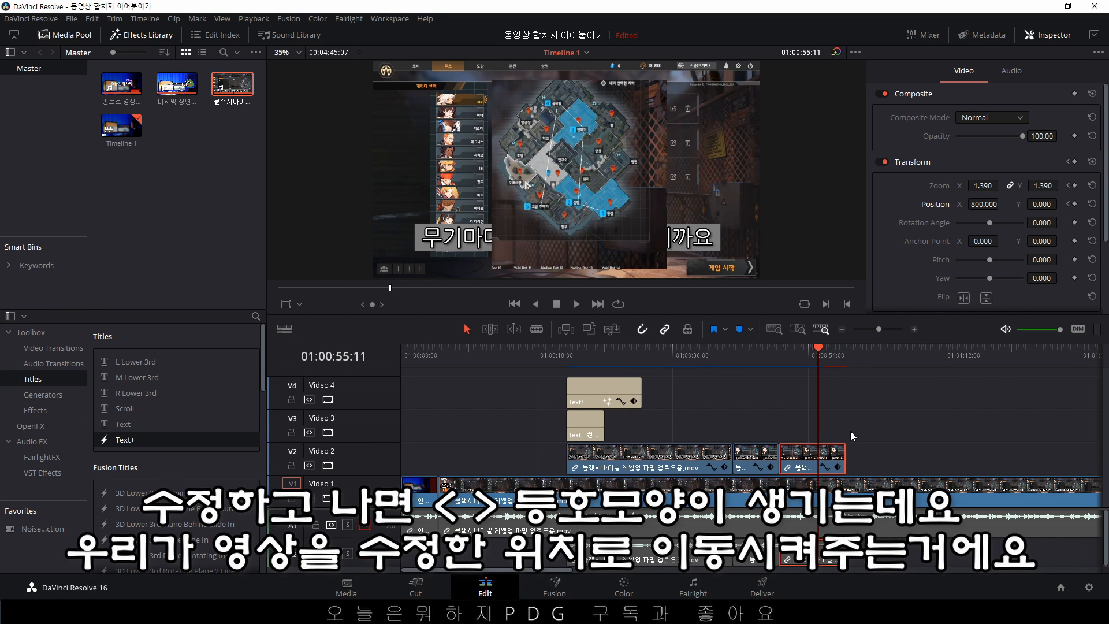
- Move back and forth between the clip's two zoom keyframes to compare them, ending on the one at 01:00:53:27
click(1069, 186)
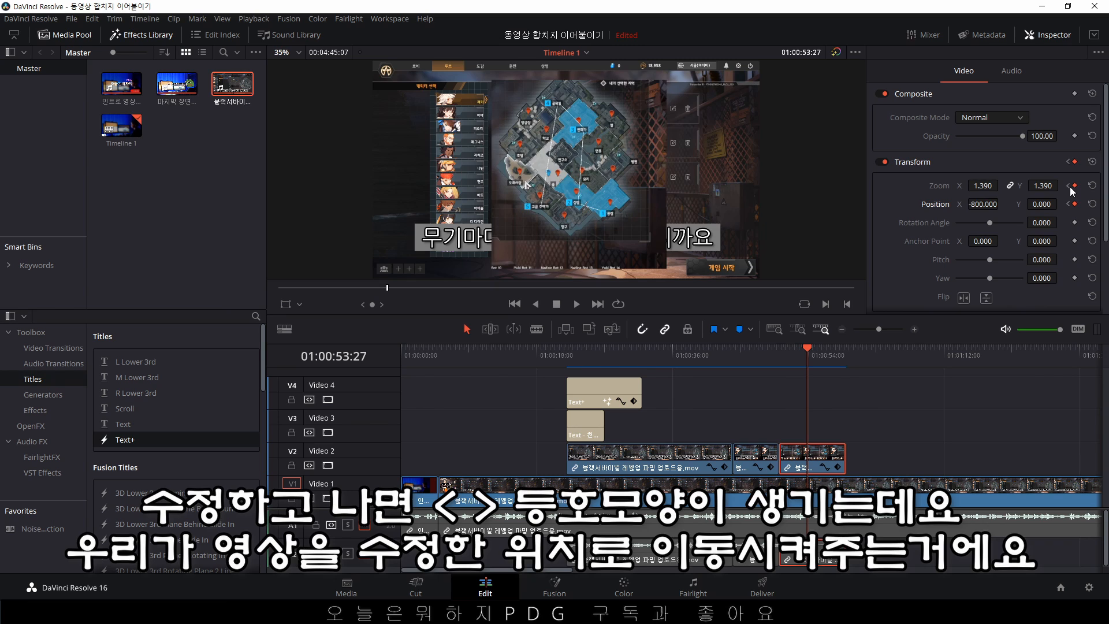
click(1068, 186)
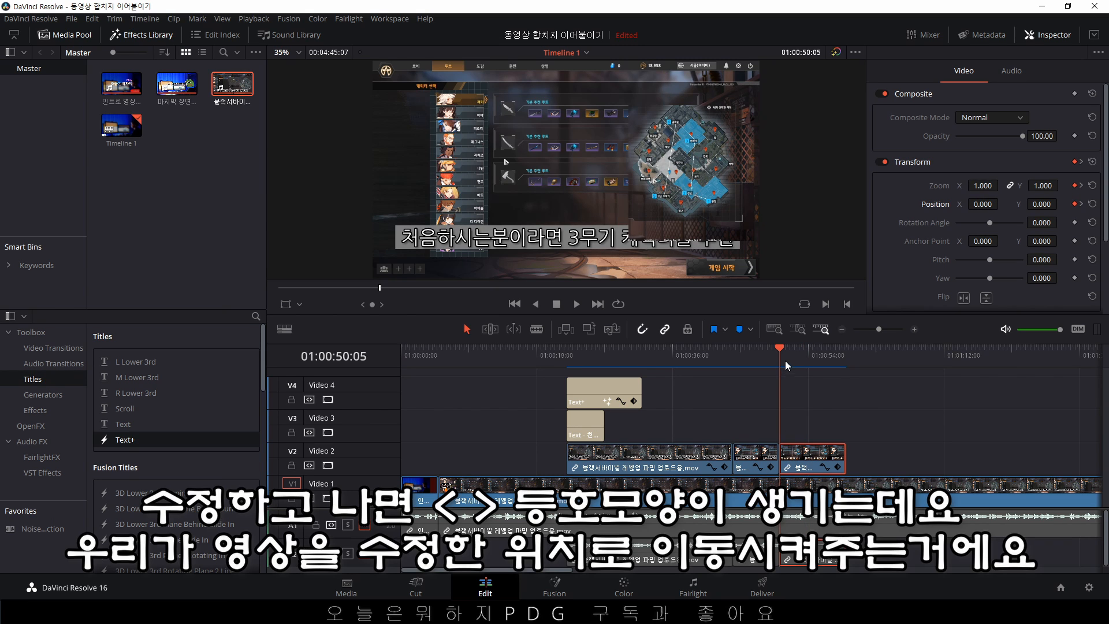
click(1084, 187)
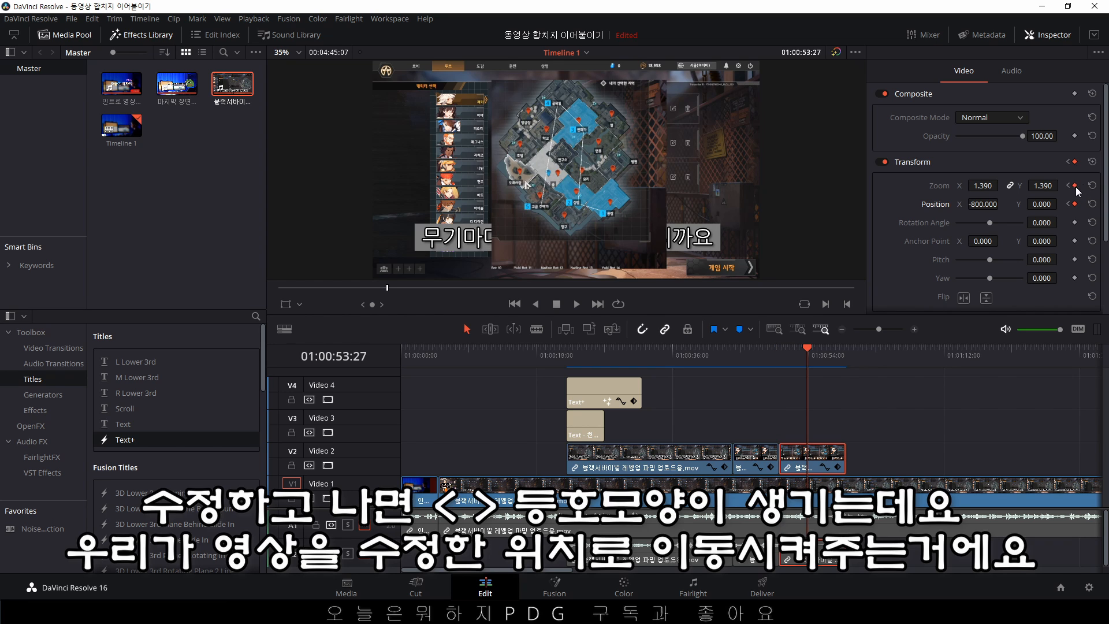
click(1069, 187)
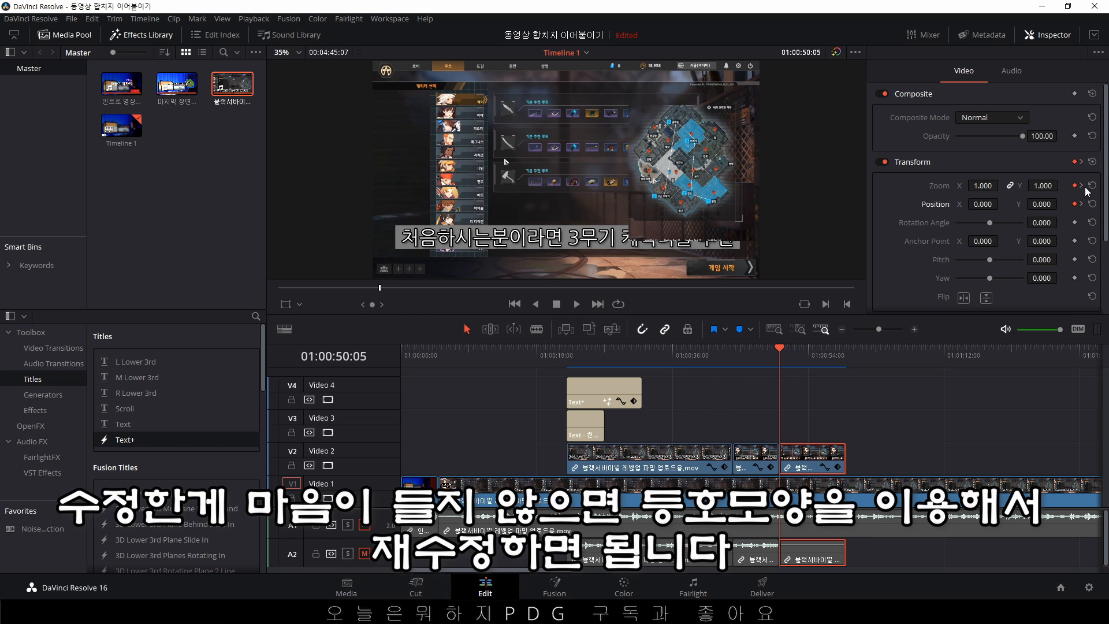
click(1081, 185)
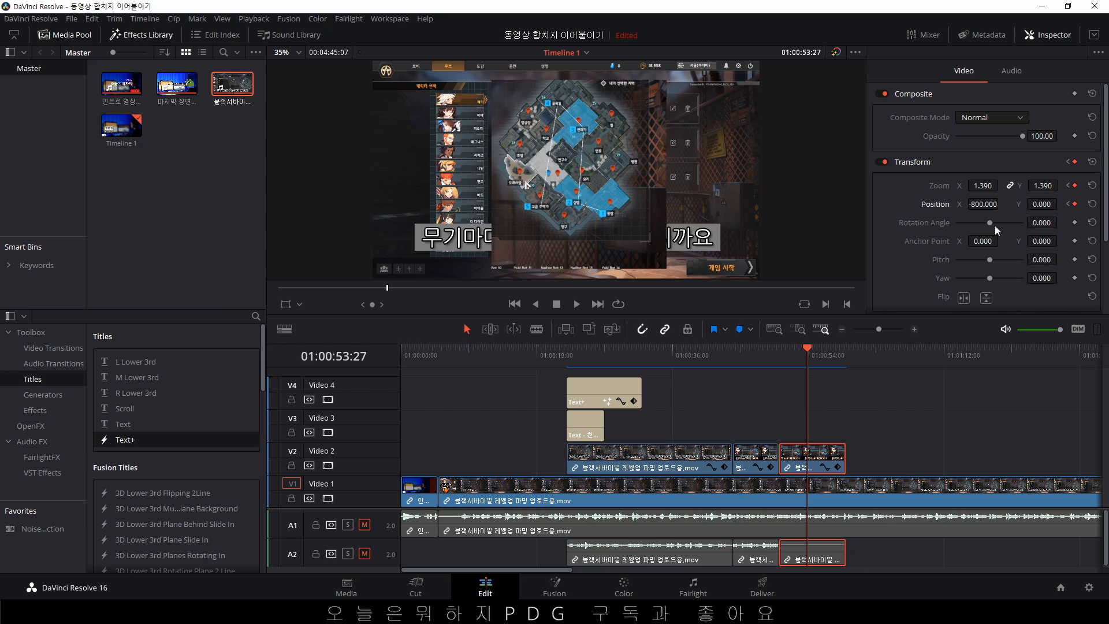
- Keyframe the clip's rotation from 0 at 01:00:50:05 to -40.700 at 01:00:53:27, with position X -621 and Y 515 at the second keyframe
drag(990, 222, 996, 222)
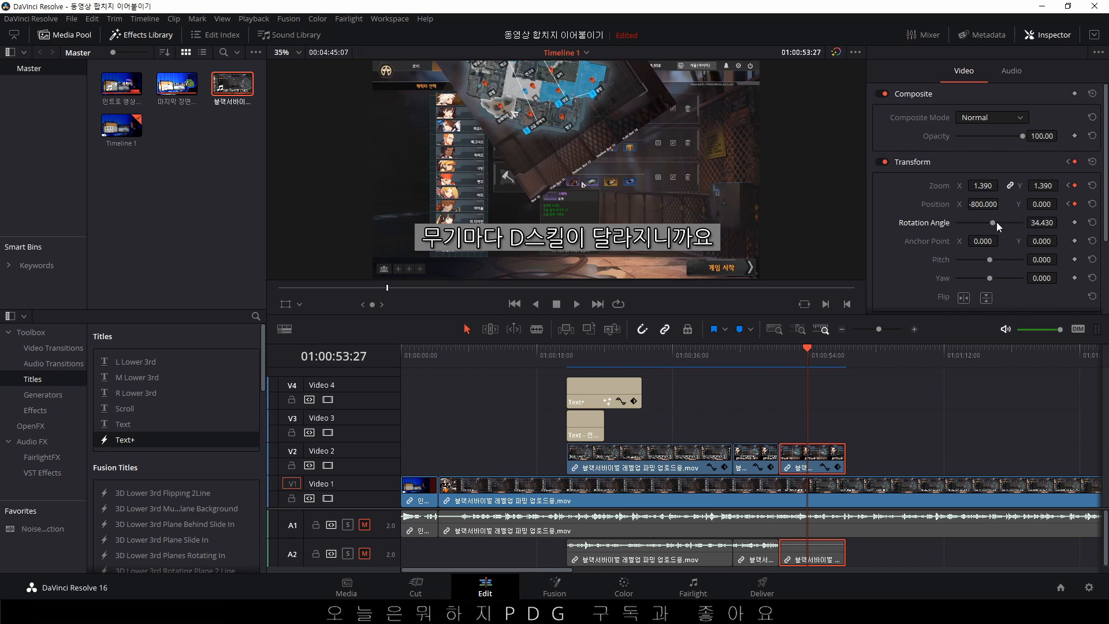
click(1092, 222)
click(1068, 204)
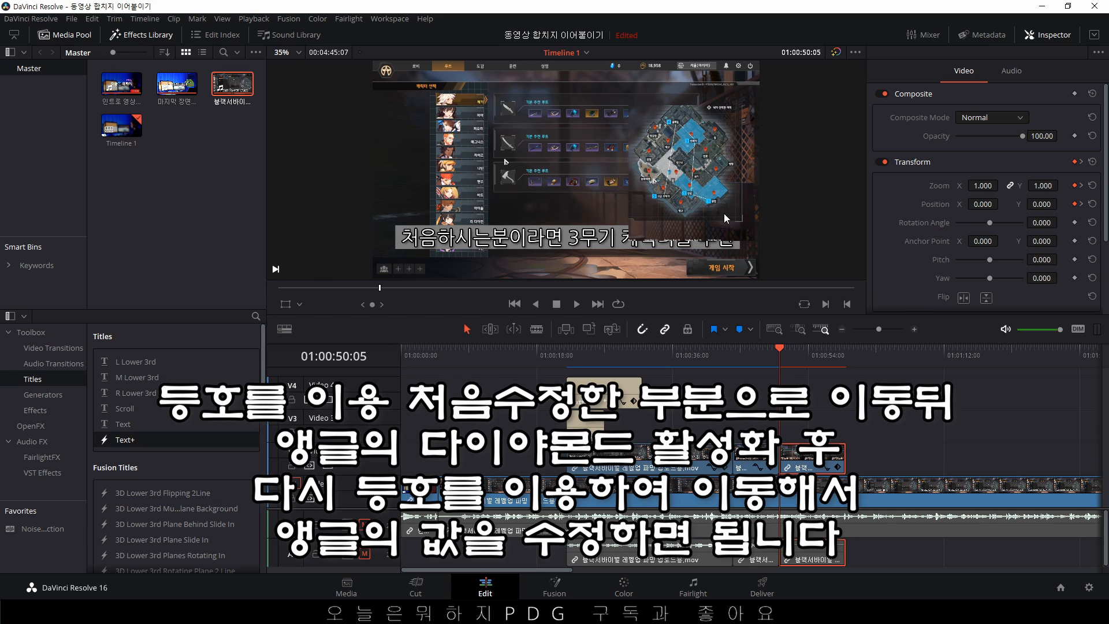
click(1074, 223)
click(1081, 205)
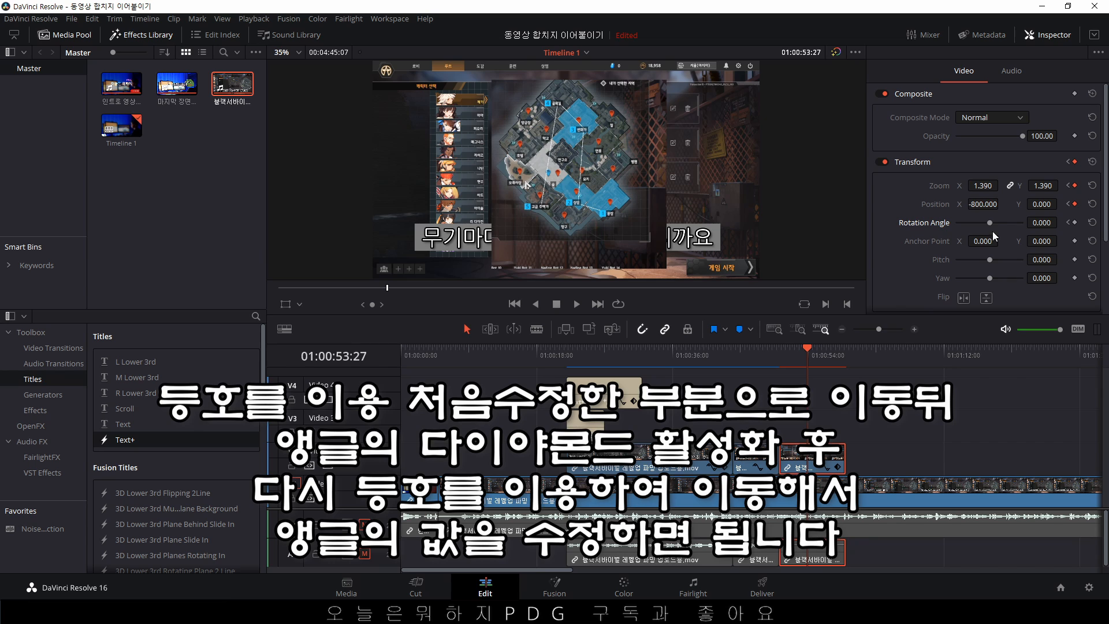
drag(989, 223, 986, 222)
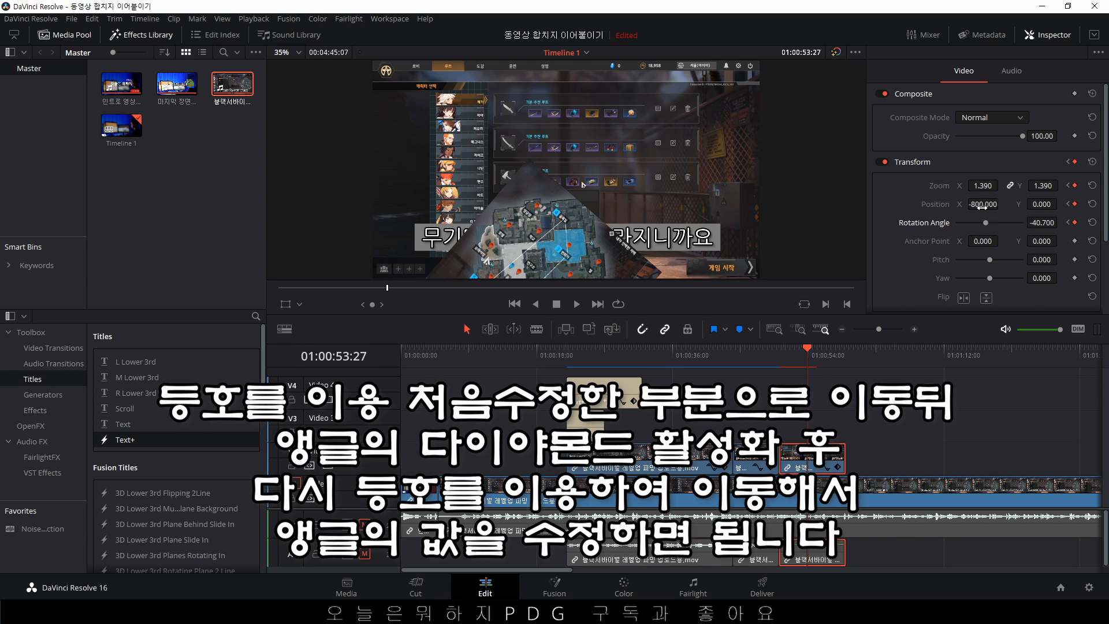
click(982, 203)
drag(1037, 204, 986, 213)
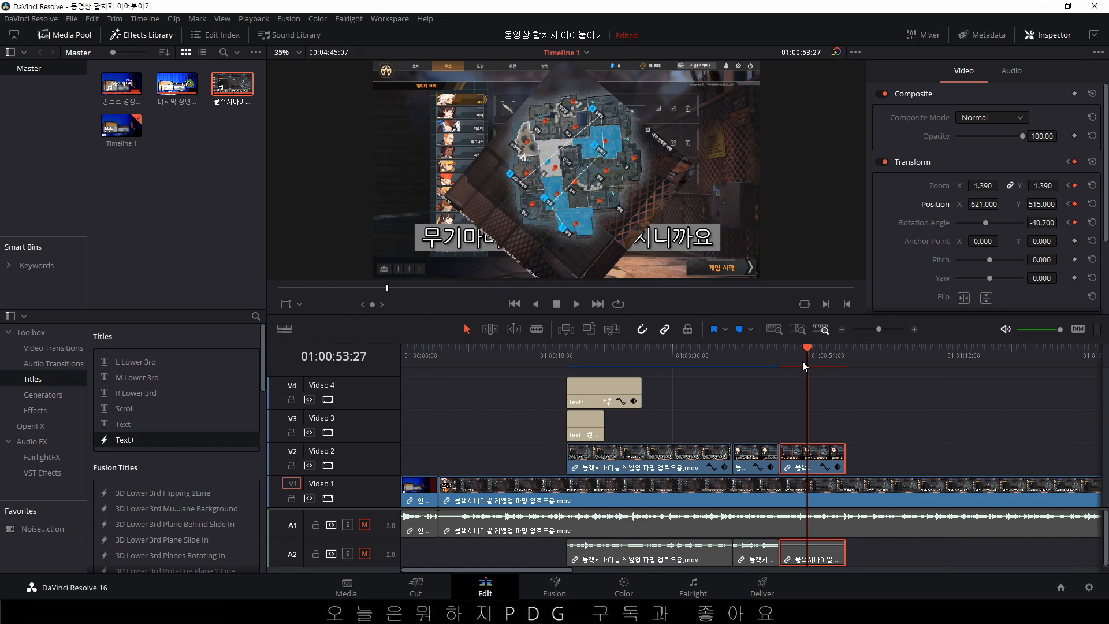
- Play back the combined zoom, movement and rotation animation from 01:00:48:16
click(767, 361)
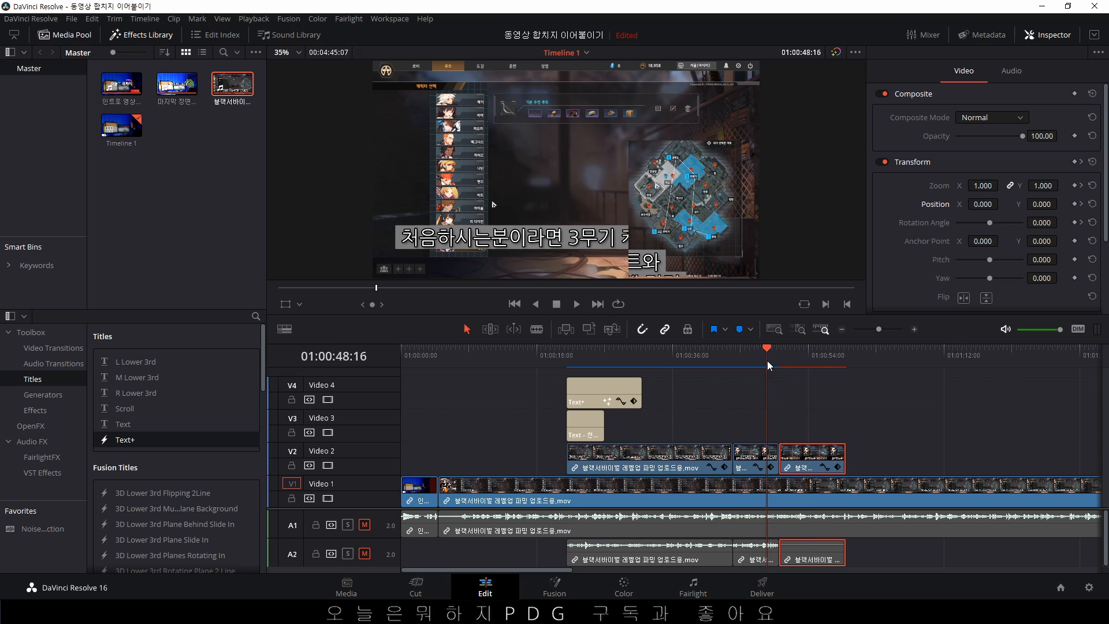
click(579, 304)
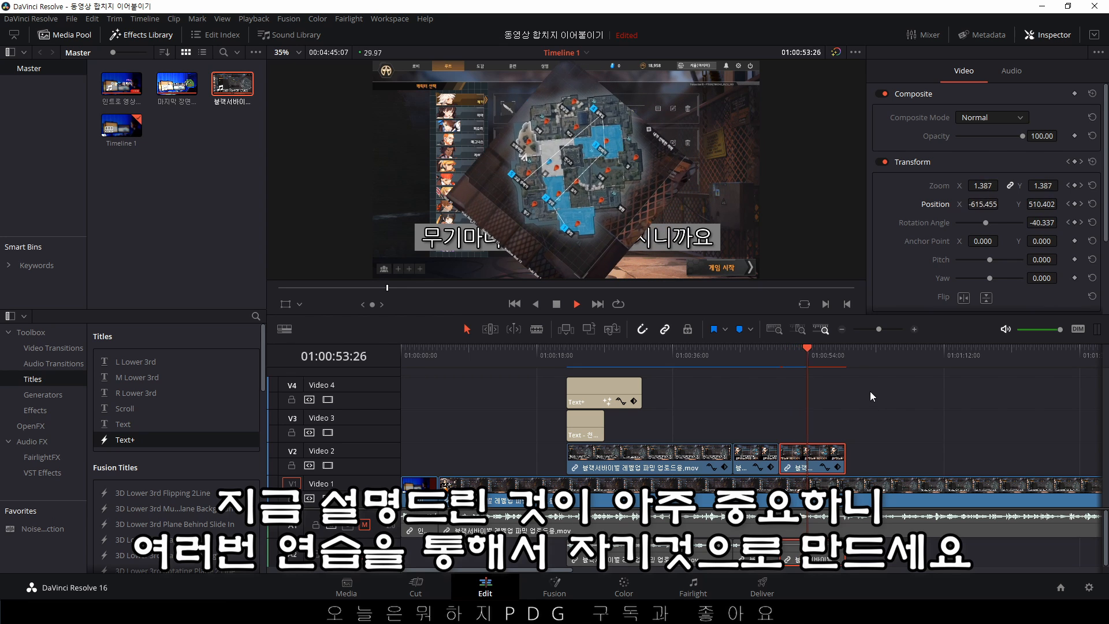
click(556, 304)
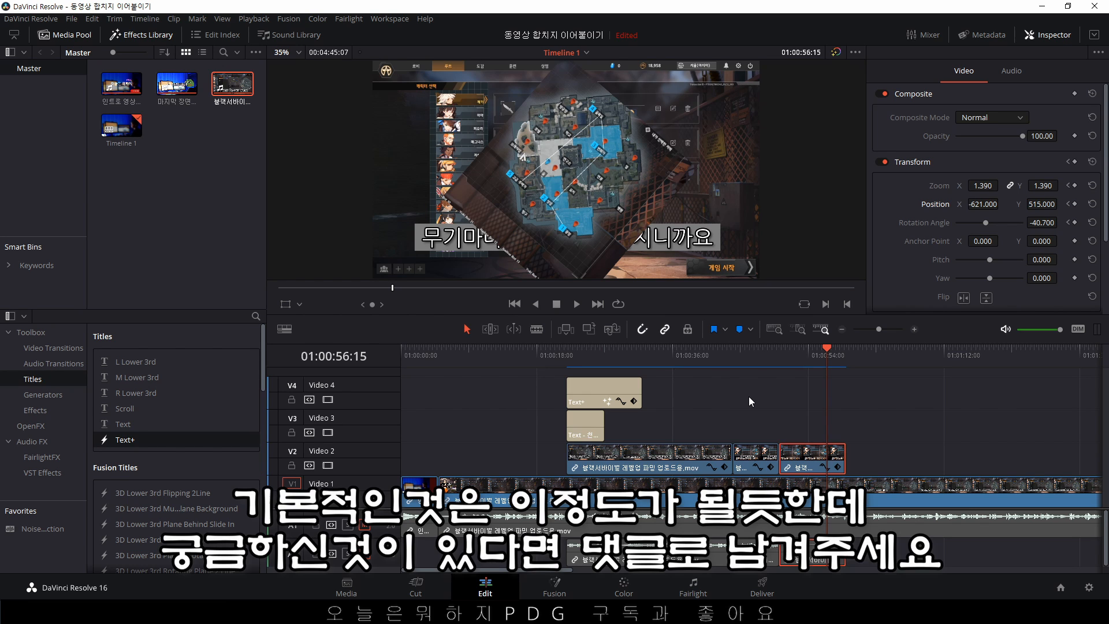
drag(598, 357, 581, 358)
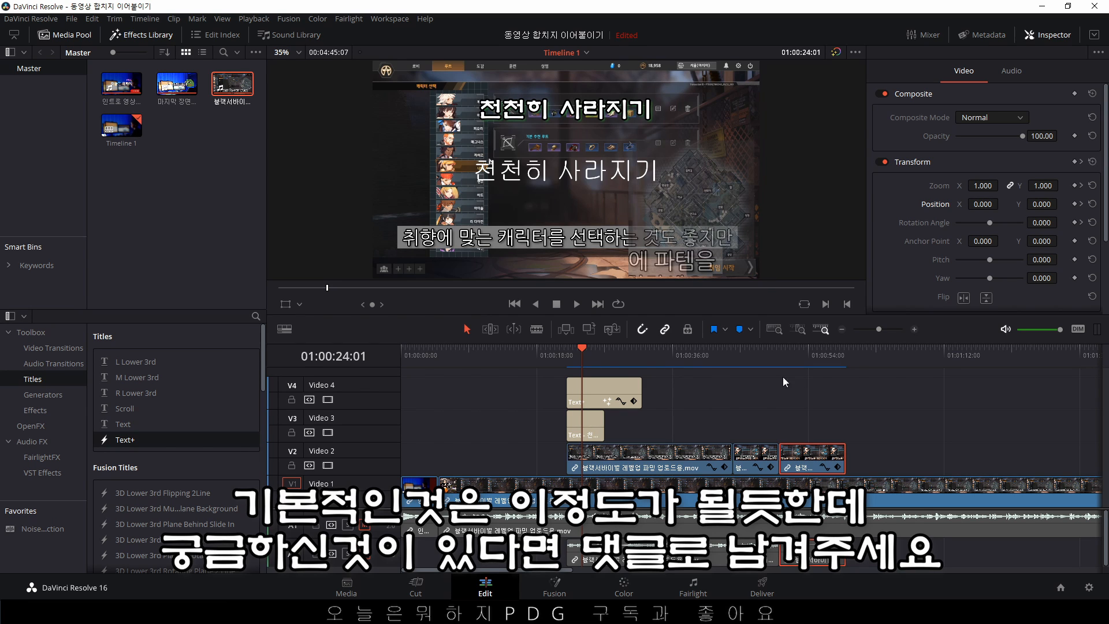
click(503, 355)
click(524, 359)
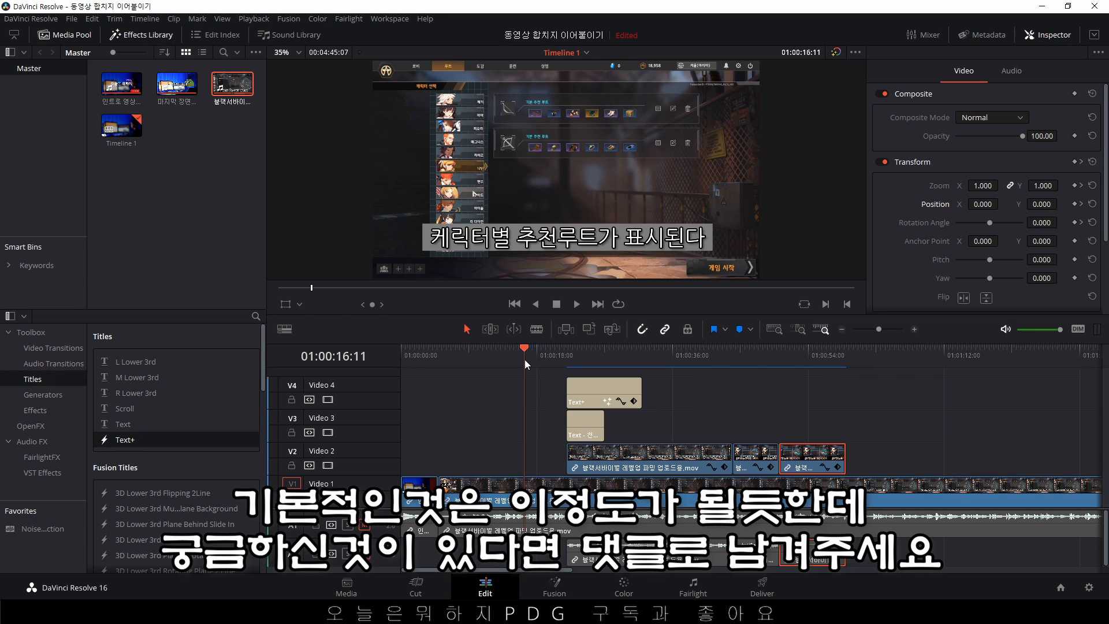
mouse_move(554, 359)
mouse_down()
mouse_move(799, 366)
mouse_move(534, 362)
mouse_up()
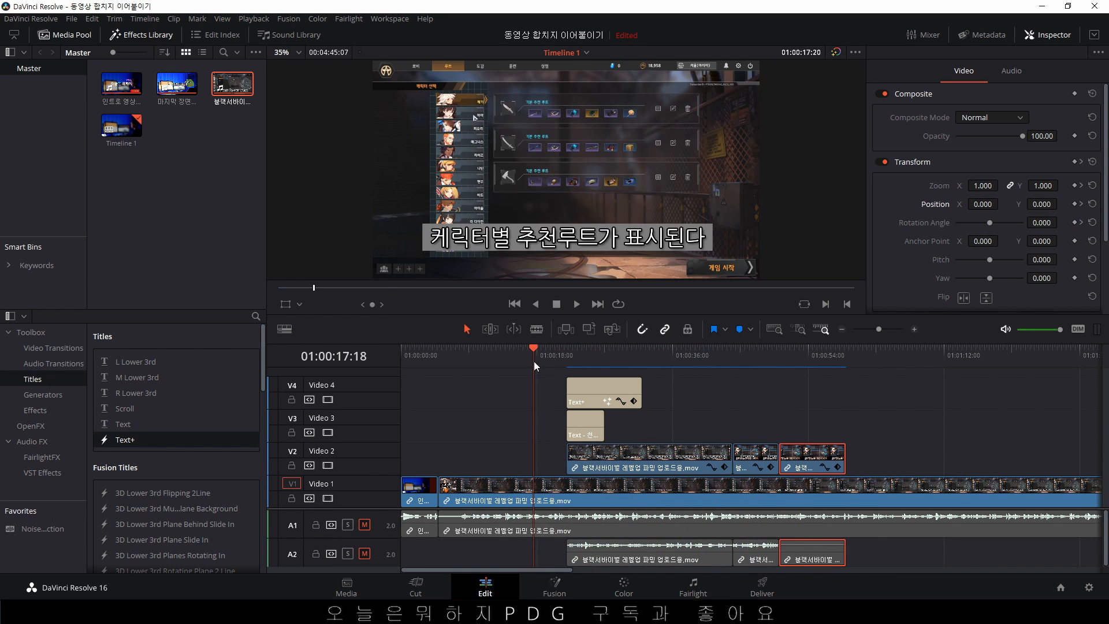
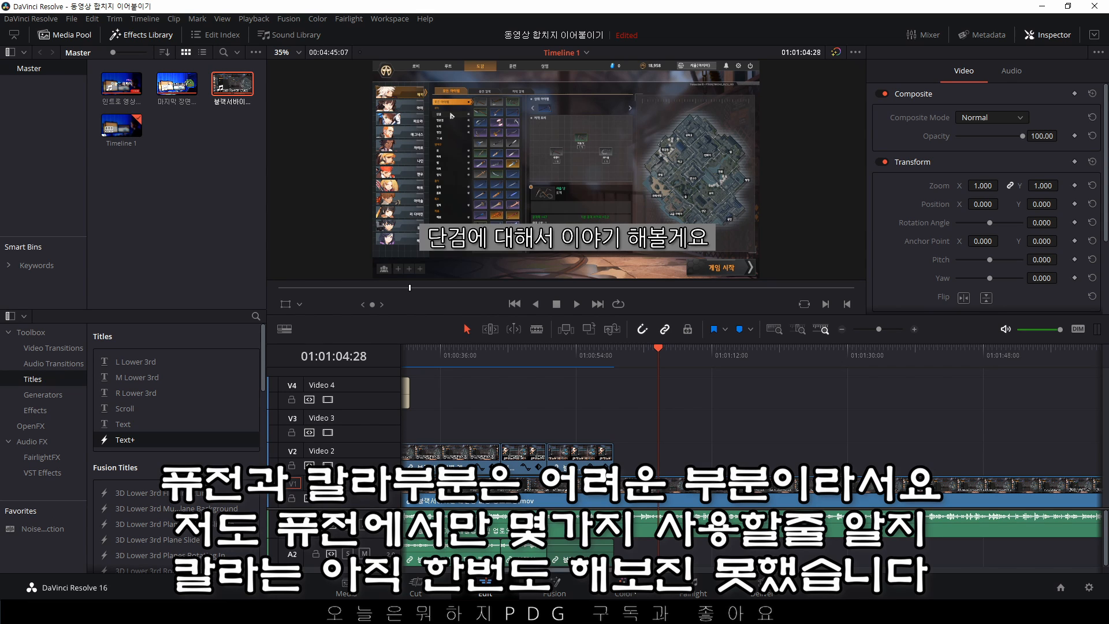
- Switch to the Fairlight page and lower the Audio 2 track's level to -3.4 dB
click(693, 589)
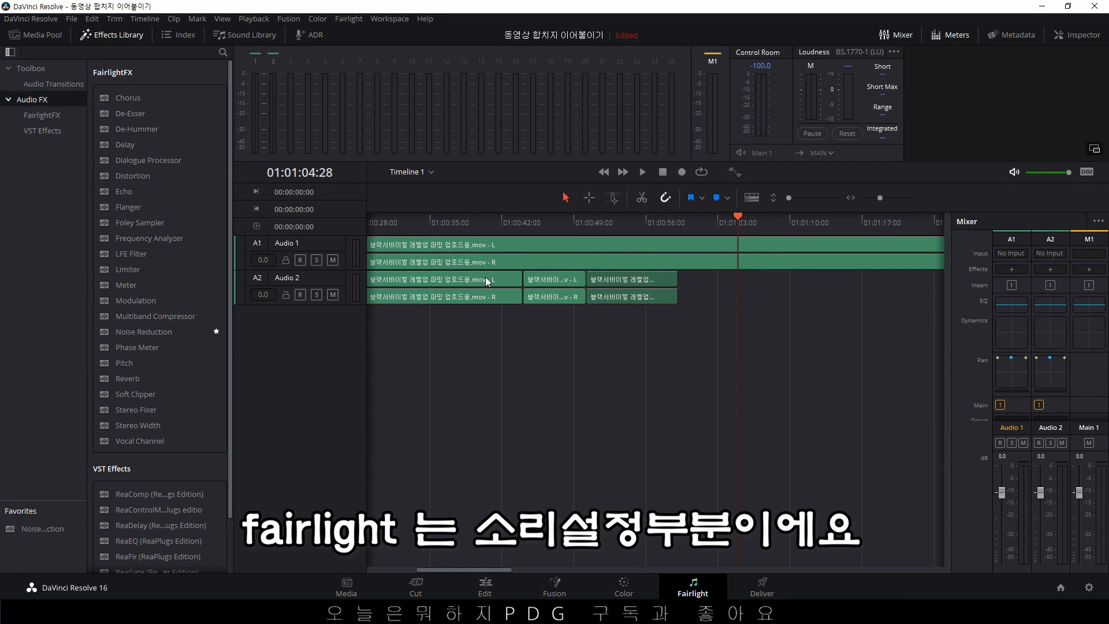
scroll(625, 406, down, 5)
drag(428, 221, 550, 227)
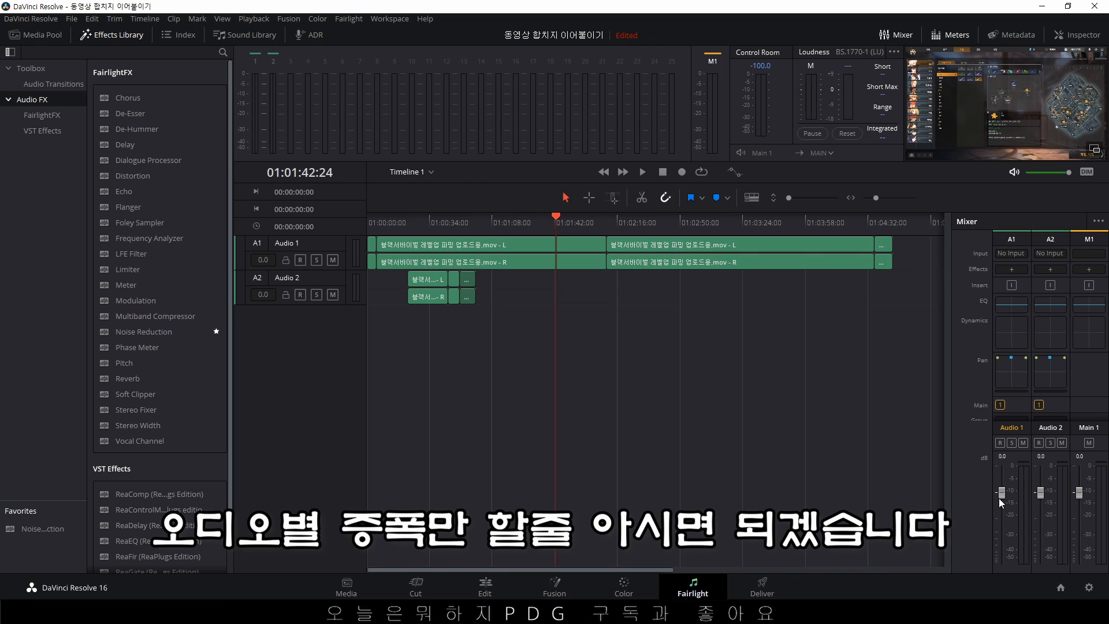
drag(1002, 495, 1040, 503)
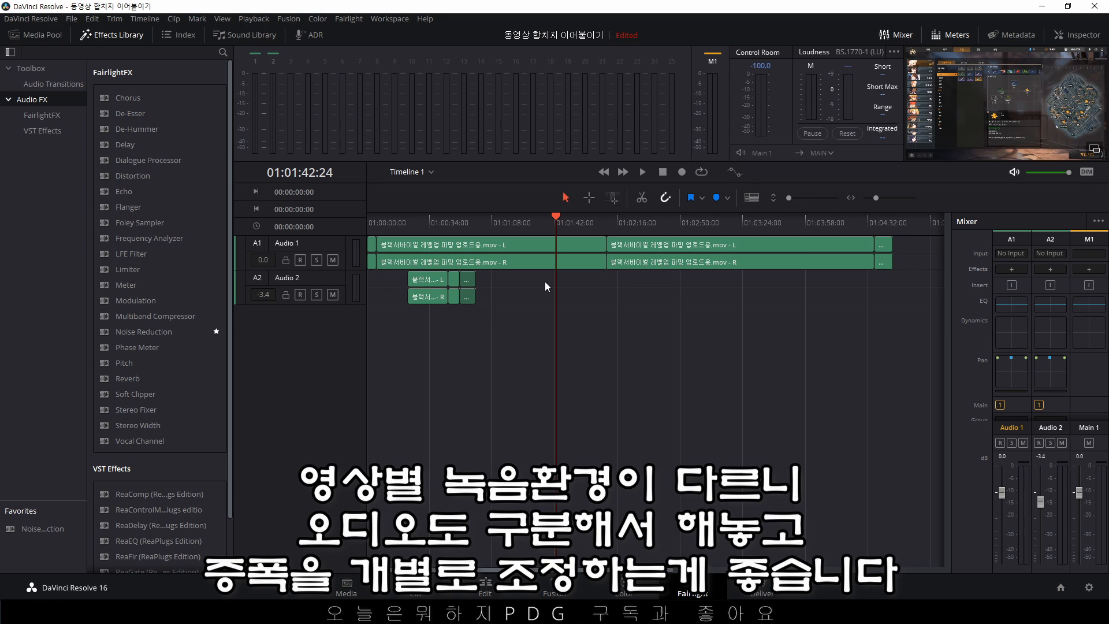
click(533, 245)
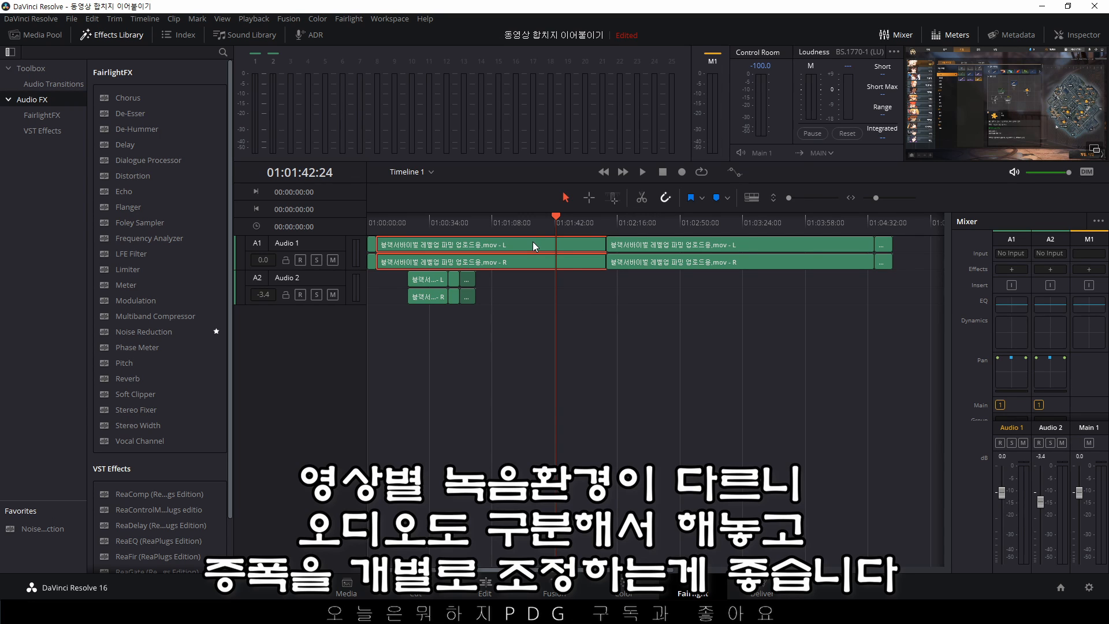
click(678, 376)
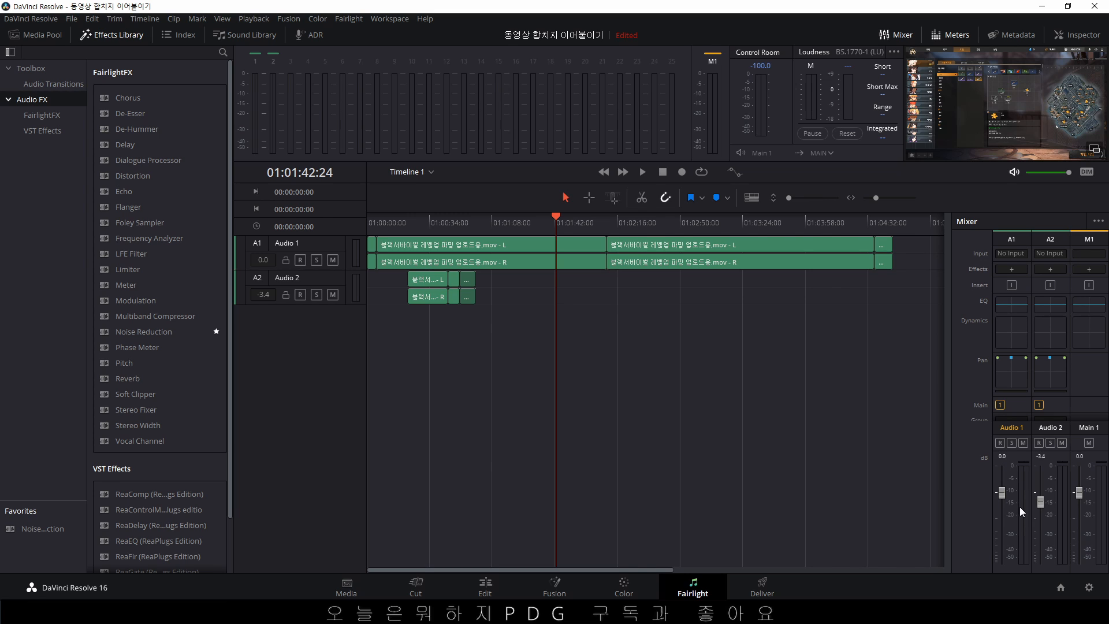
drag(1040, 501, 1001, 499)
drag(1079, 494, 1079, 506)
- Switch to the Deliver page and choose the YouTube 1080p render preset
click(770, 578)
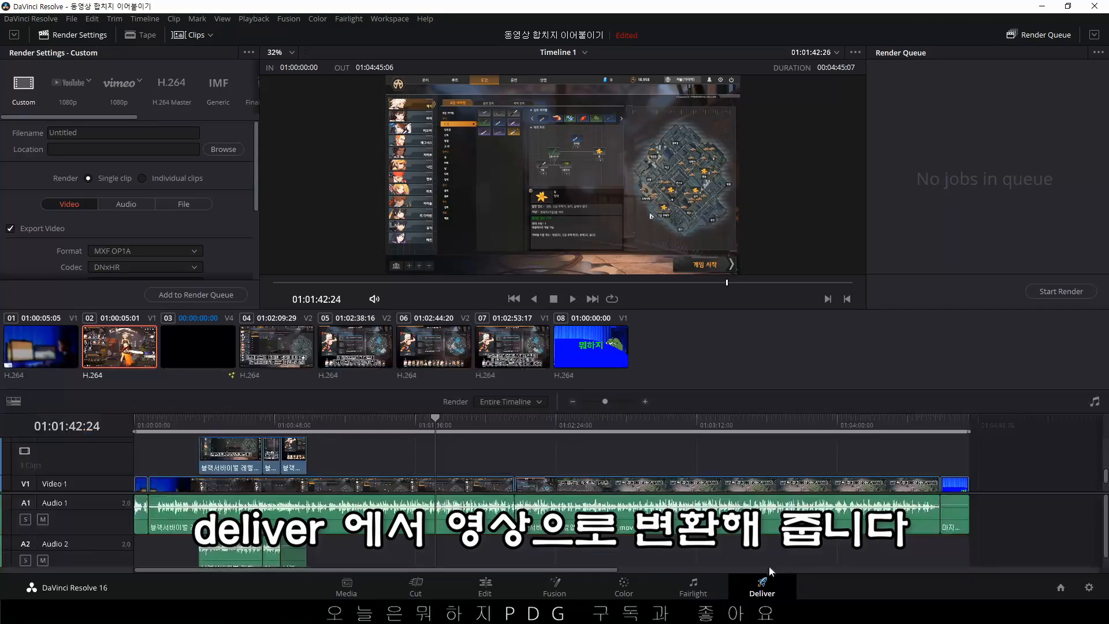
click(72, 95)
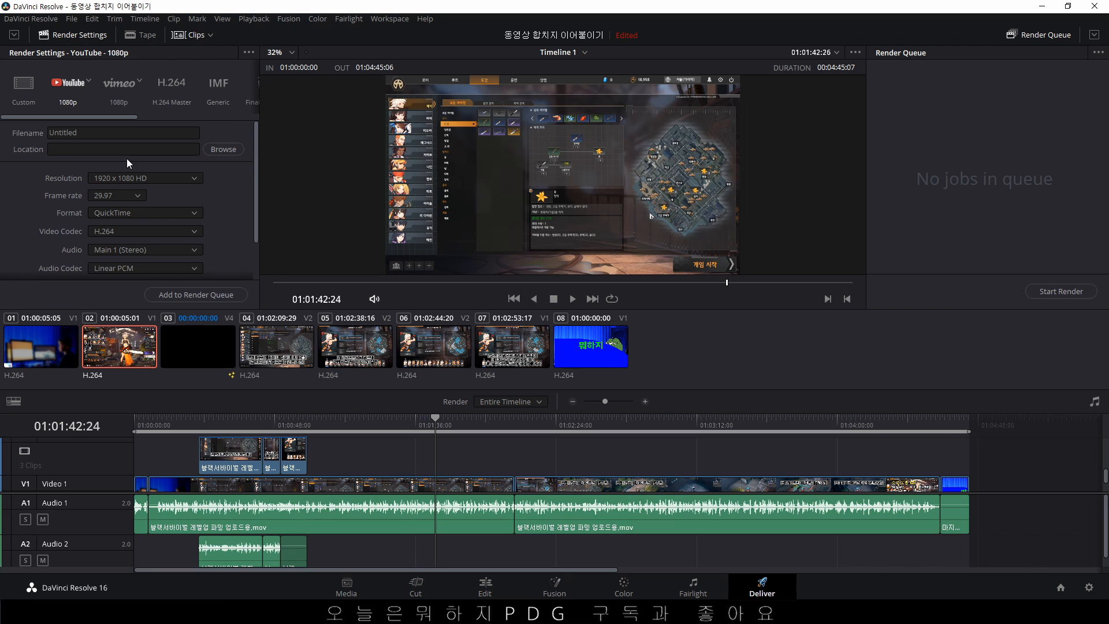
click(144, 132)
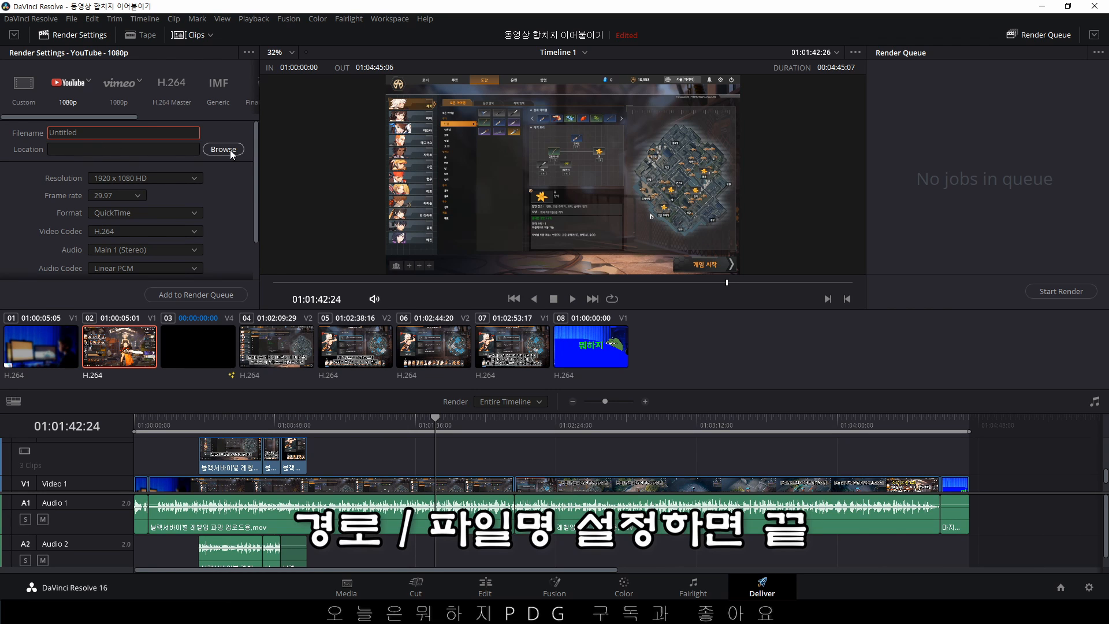
- Set the render location to the 동영상 (Videos) folder with the filename Untitled
click(224, 297)
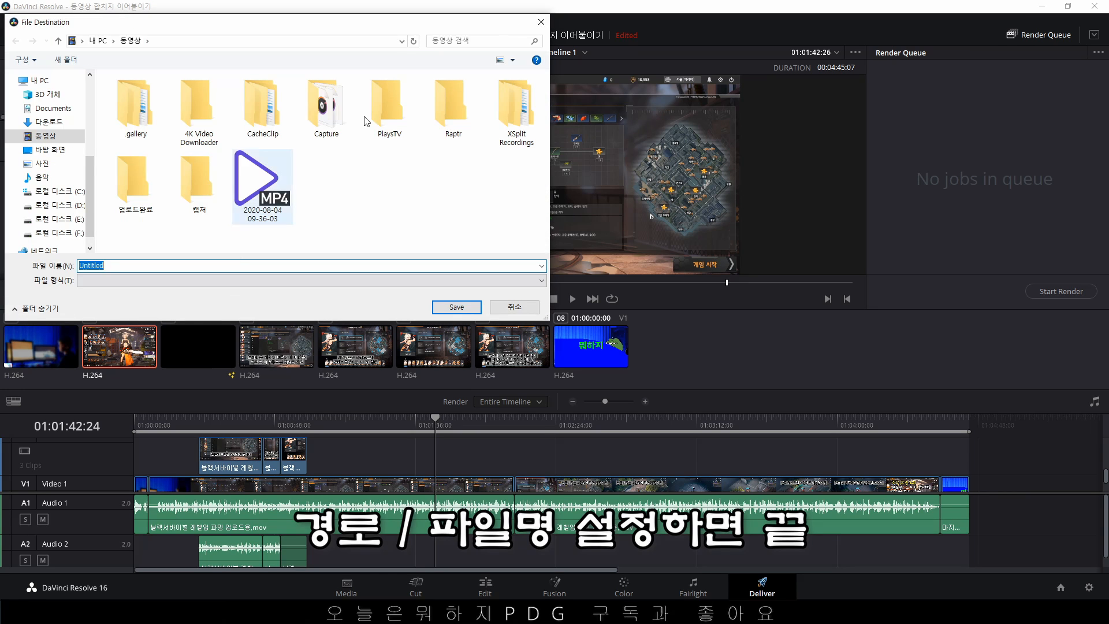
click(544, 25)
click(151, 149)
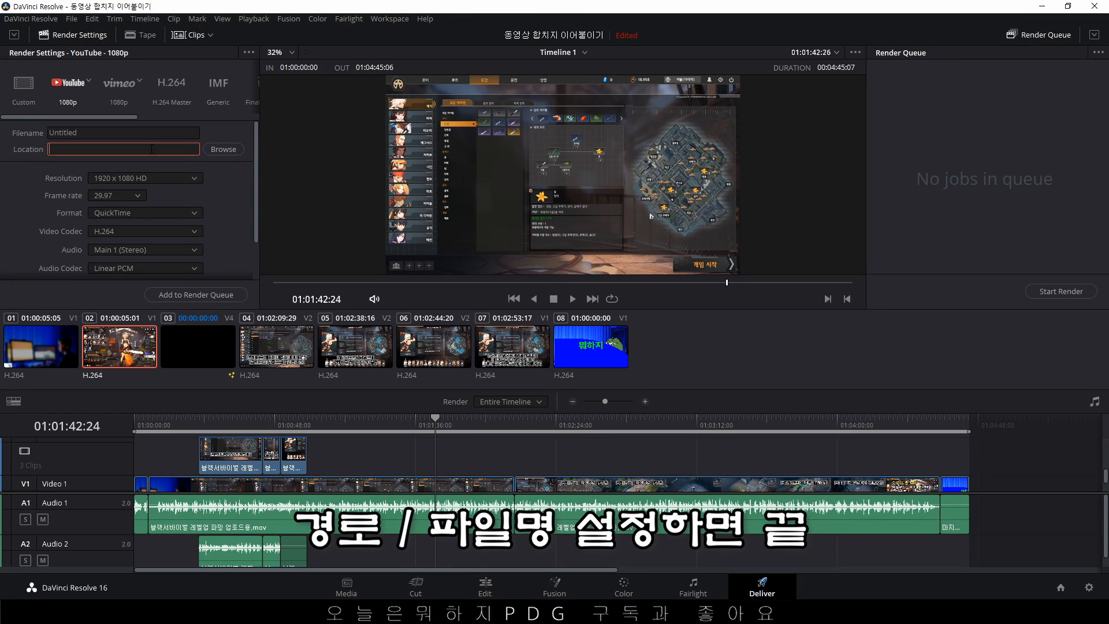
click(227, 151)
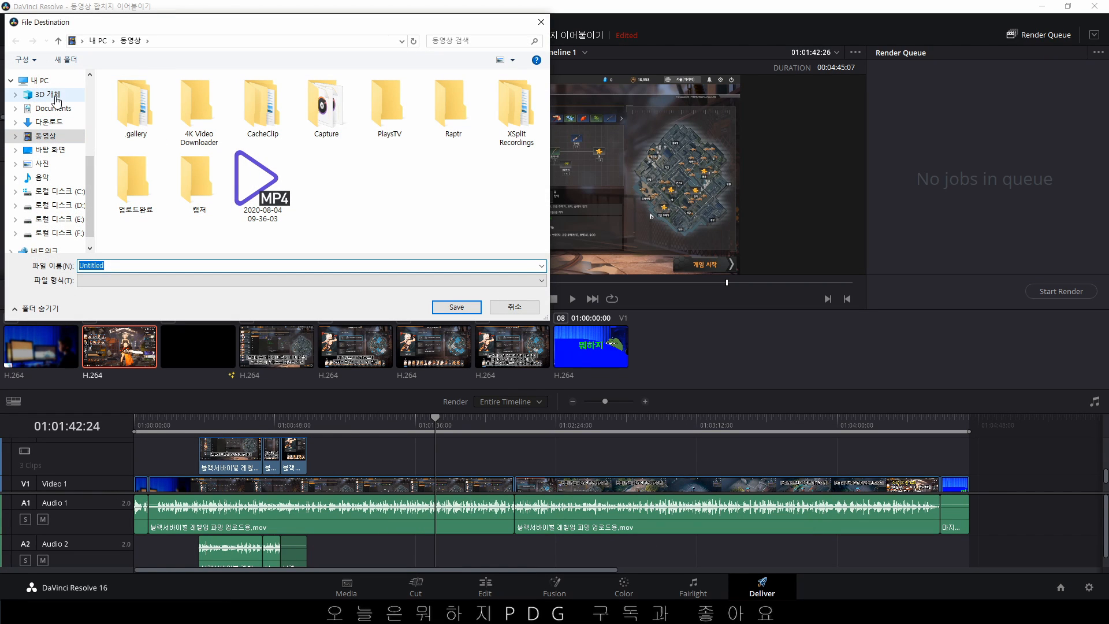
click(36, 81)
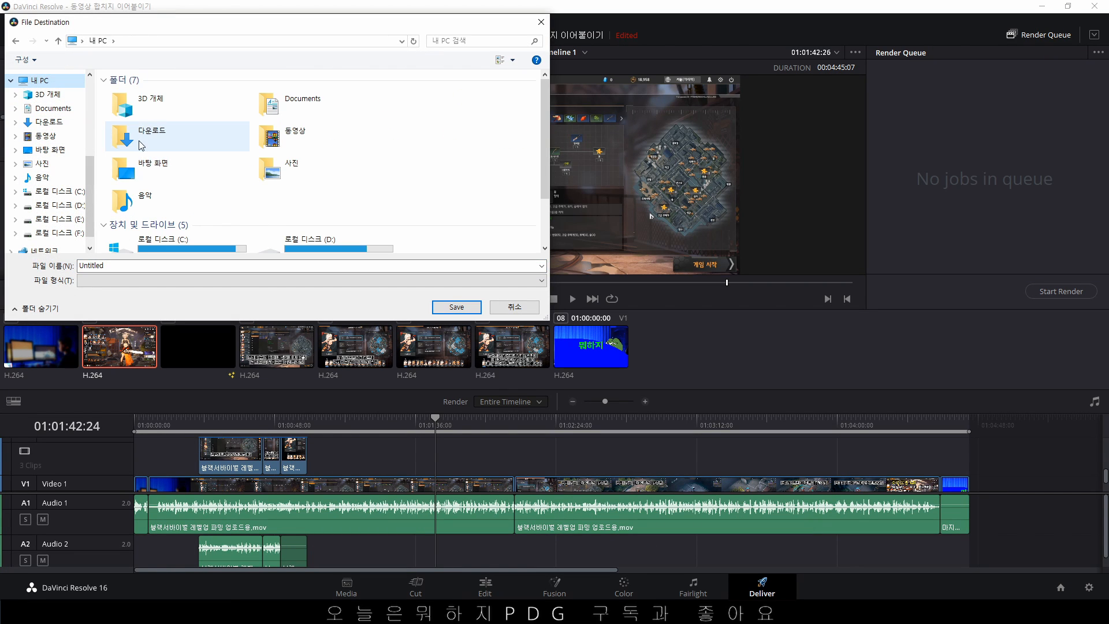
click(310, 139)
click(456, 307)
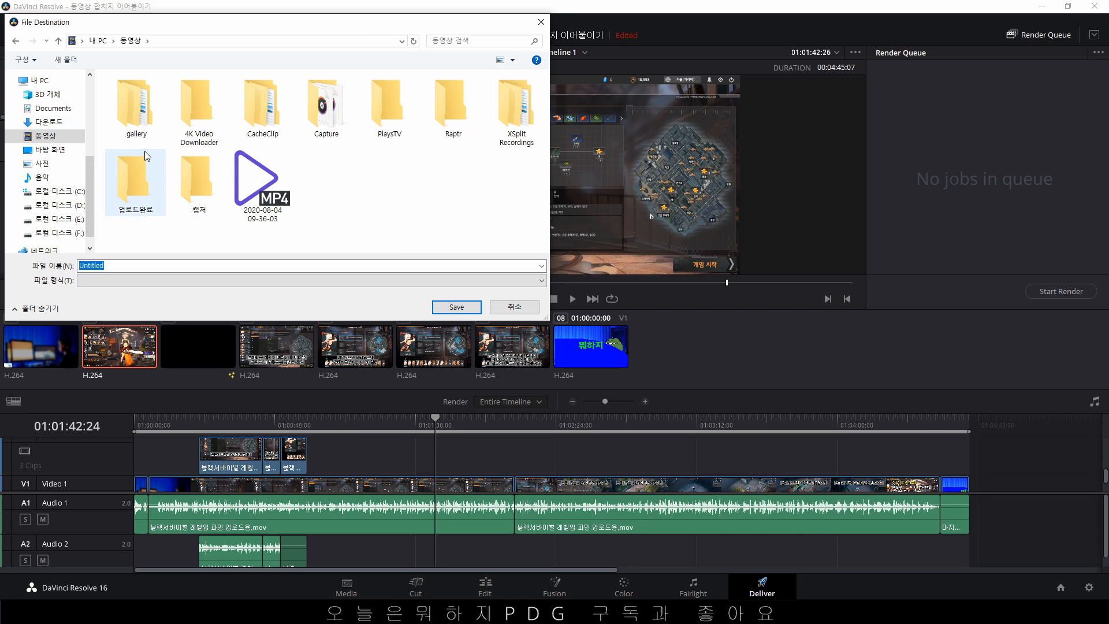
click(464, 311)
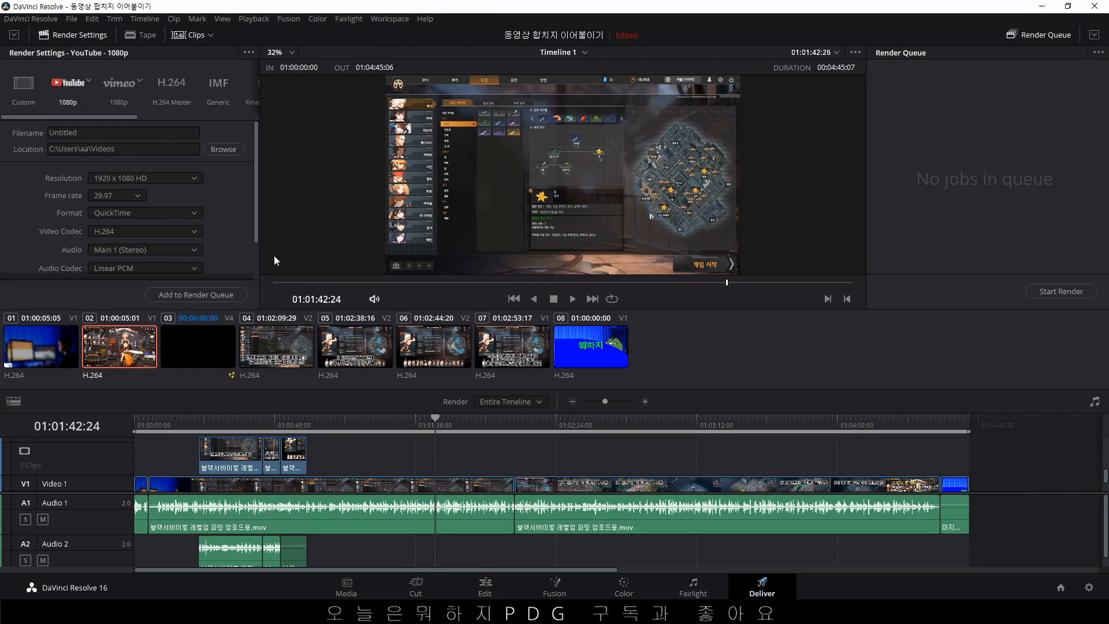
- Add the entire timeline to the render queue as a job
click(101, 136)
click(116, 149)
click(178, 299)
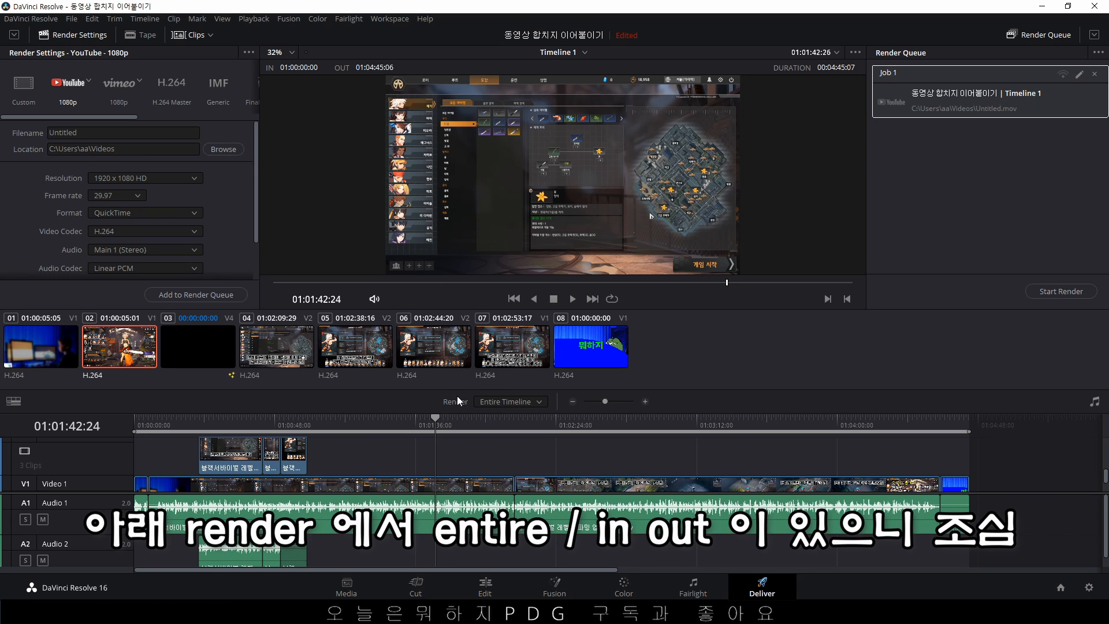
- Limit the render to an In/Out range from 01:00:16:10 to 01:01:04:19 on the timeline
click(511, 402)
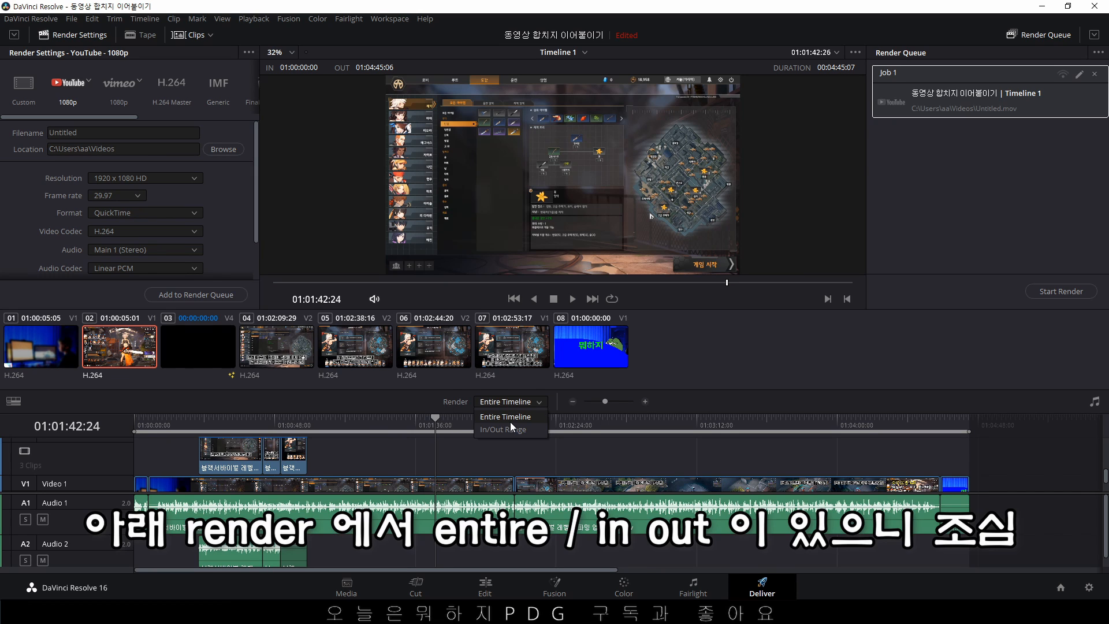
click(788, 360)
drag(137, 431, 302, 430)
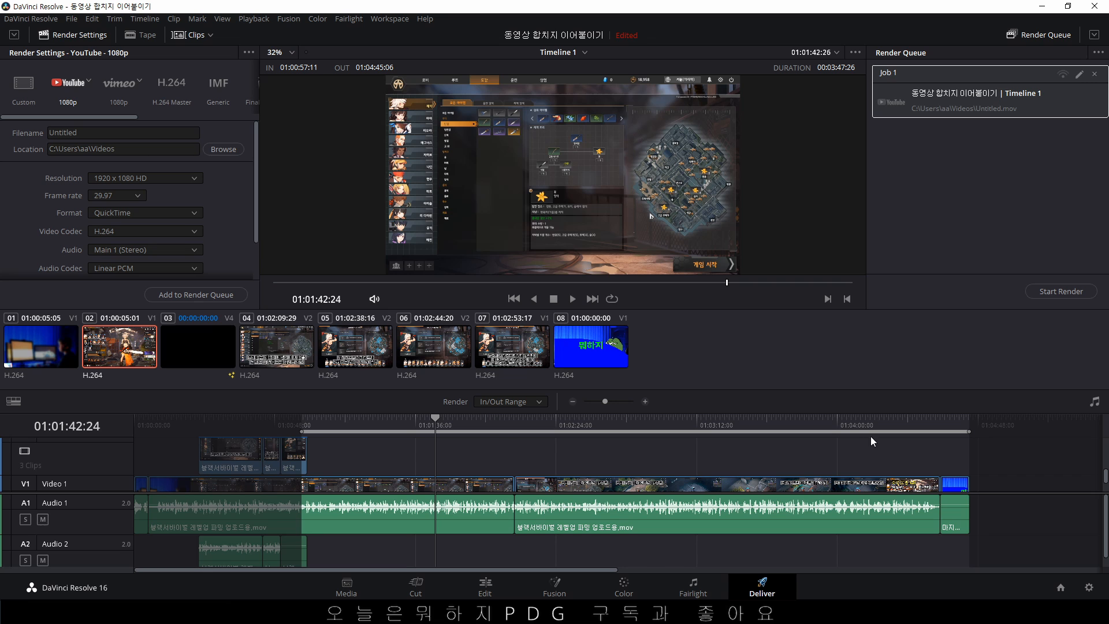
drag(969, 433, 180, 432)
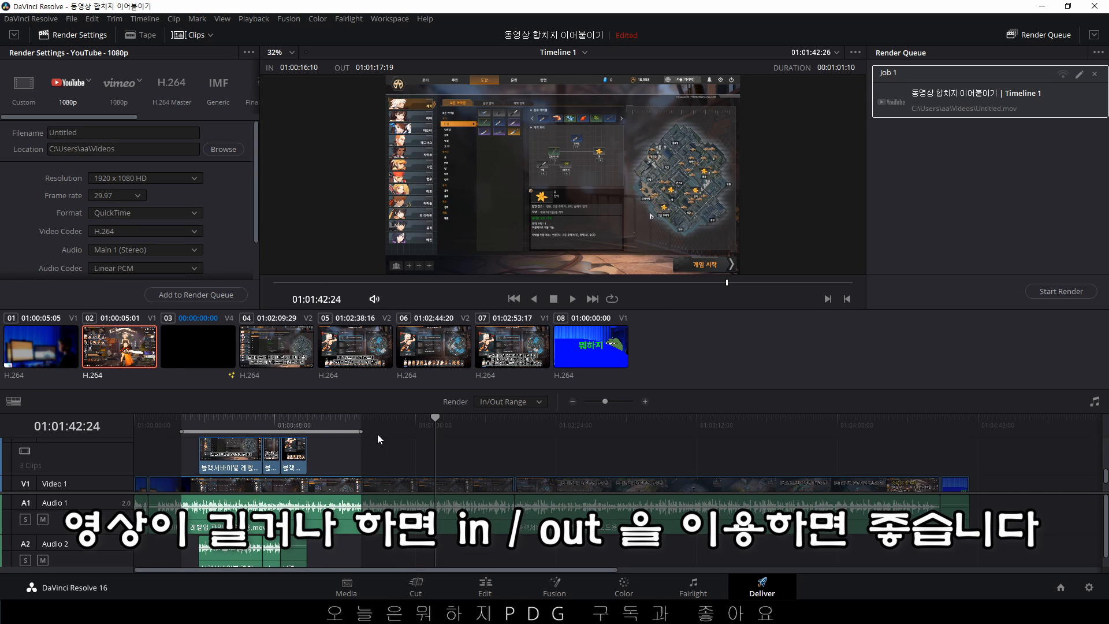
drag(362, 432, 323, 432)
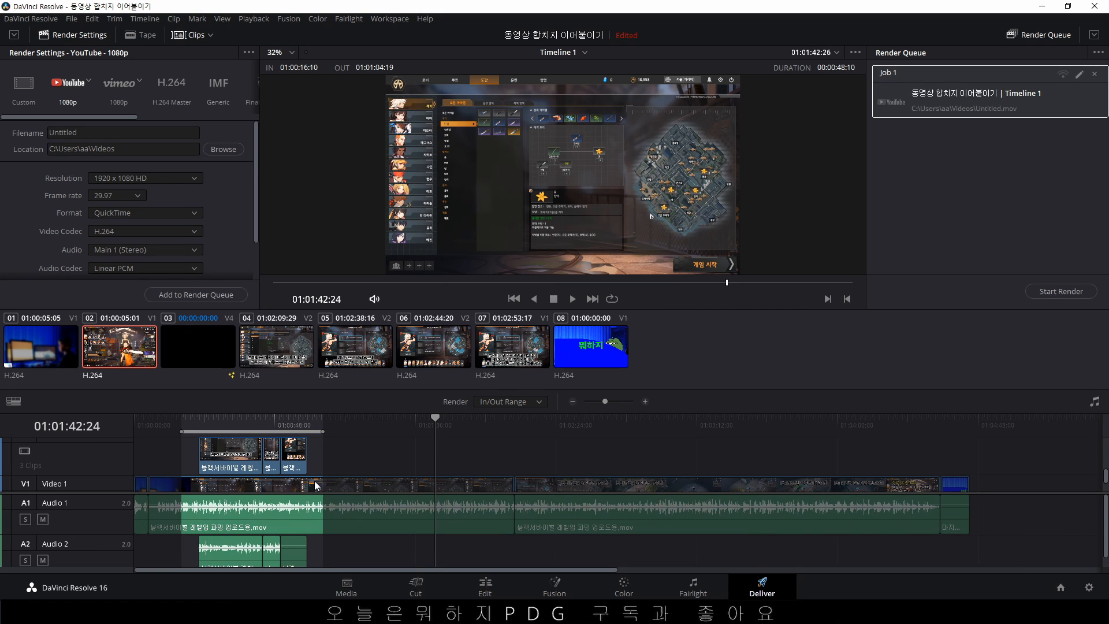
- Add the selected range to the render queue as a second job, start rendering it and stop the render partway
click(205, 296)
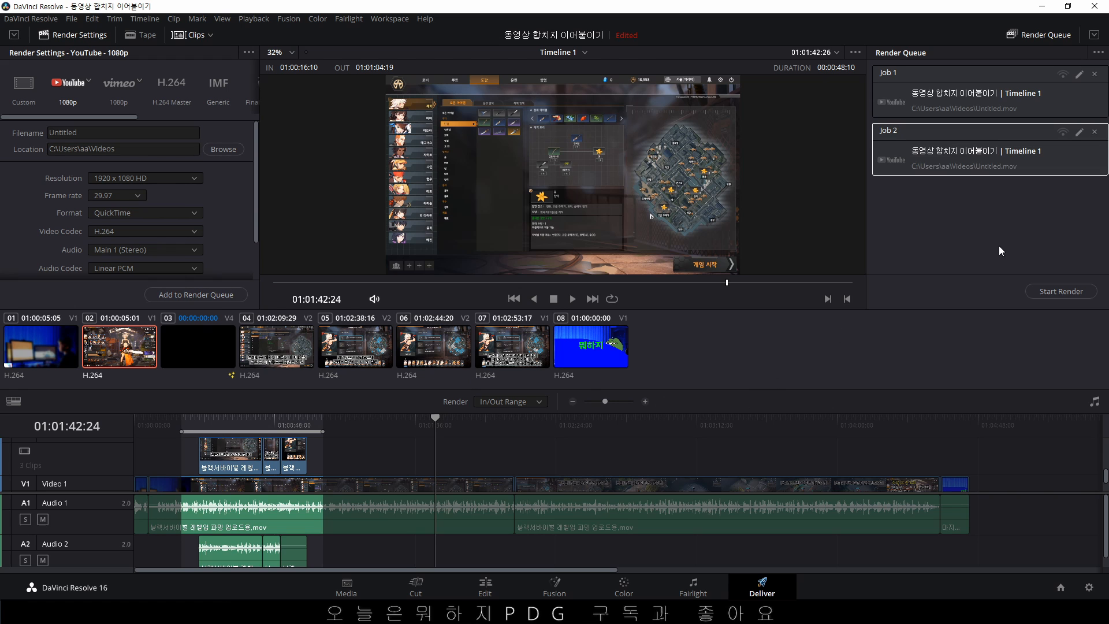
click(1061, 291)
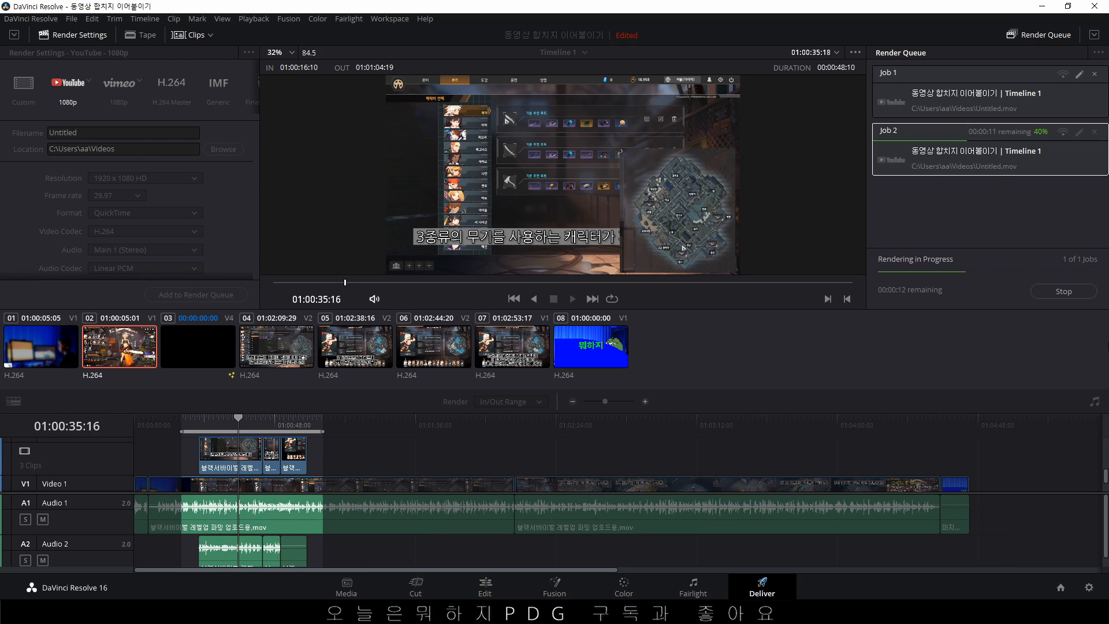
click(1052, 297)
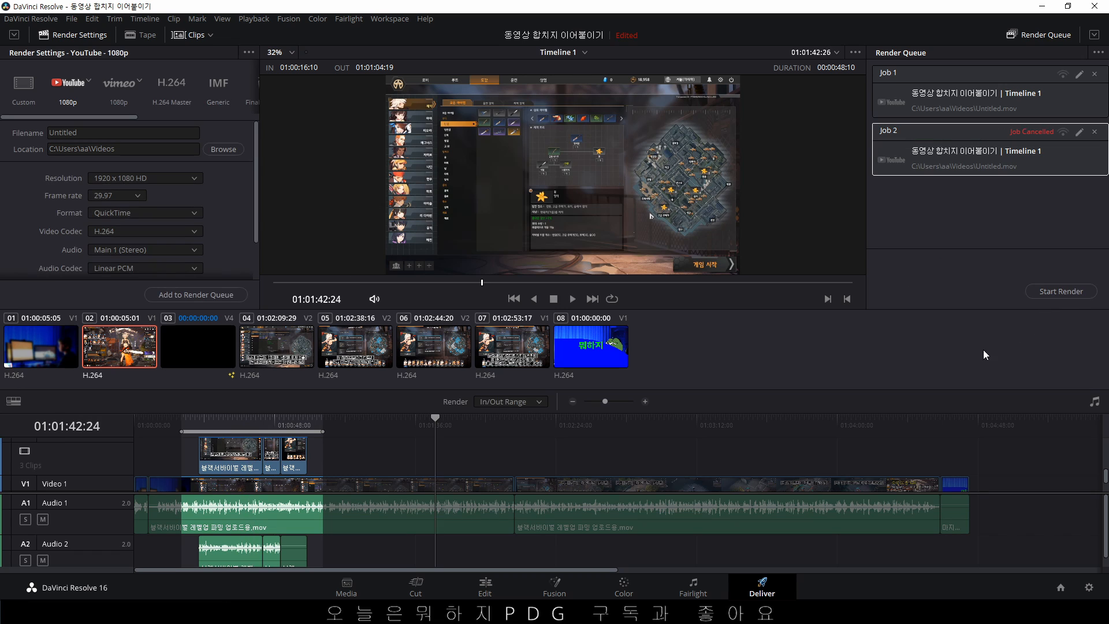
- Reset the render range to Entire Timeline, and set an In/Out range from 01:00:17:22 to 01:01:03:01
click(495, 406)
click(494, 417)
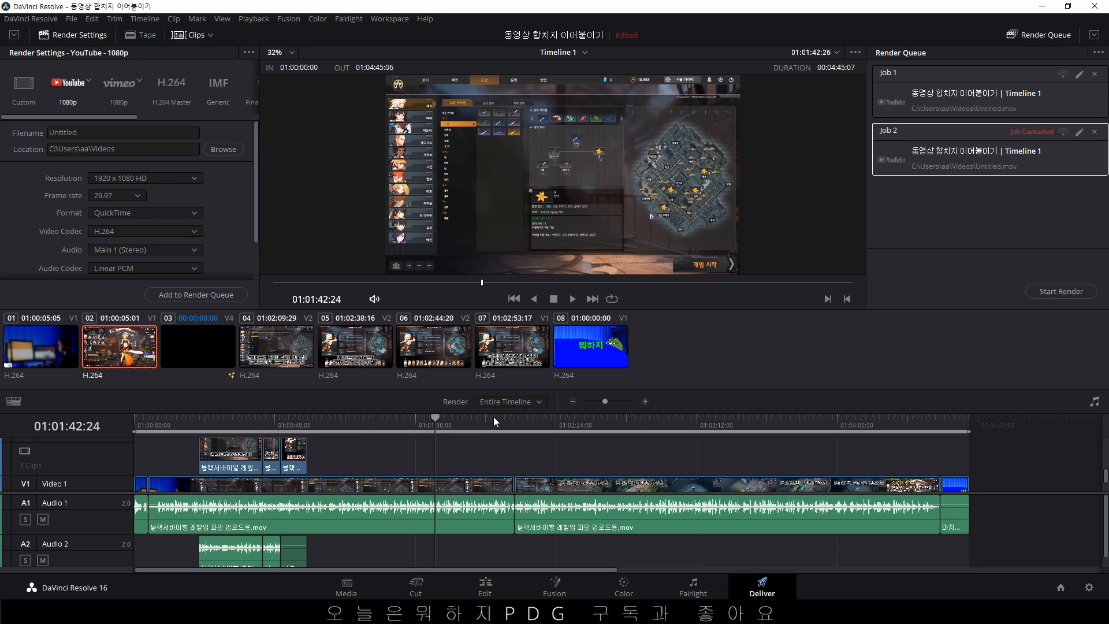
click(529, 402)
click(522, 425)
drag(135, 431, 185, 431)
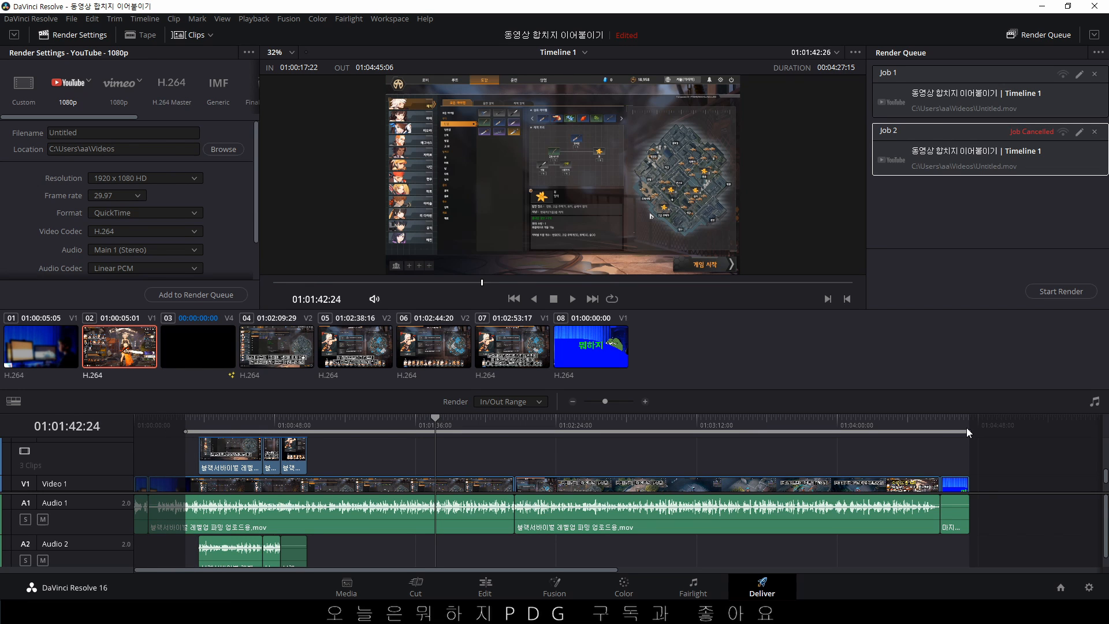
drag(969, 432, 320, 432)
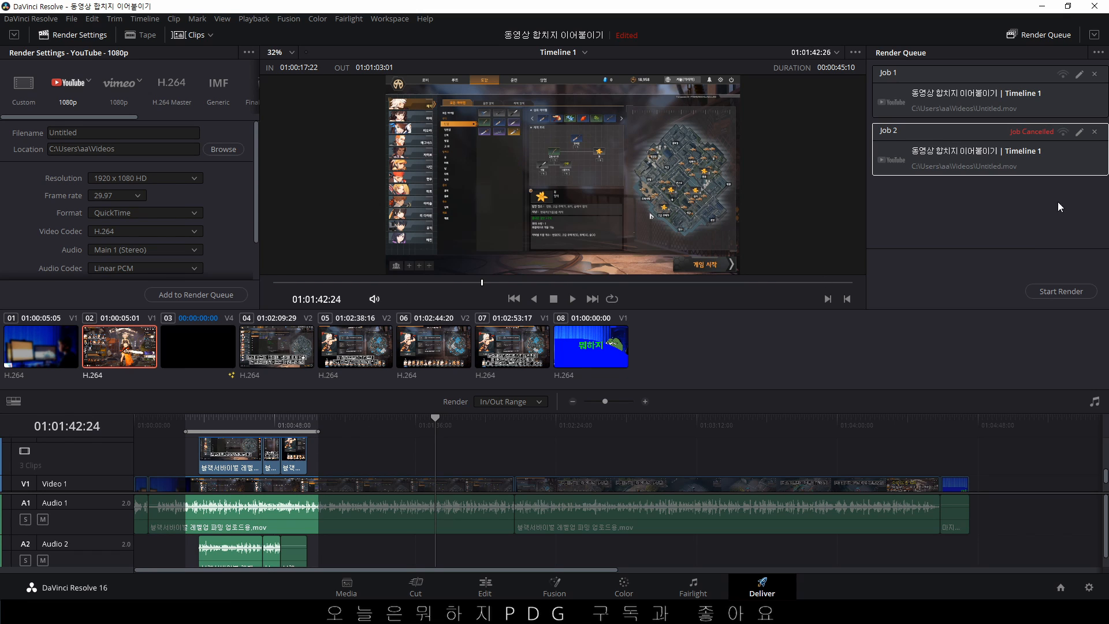
- Remove Job 2 and Job 1 from the render queue
click(1098, 52)
click(1066, 115)
click(1094, 132)
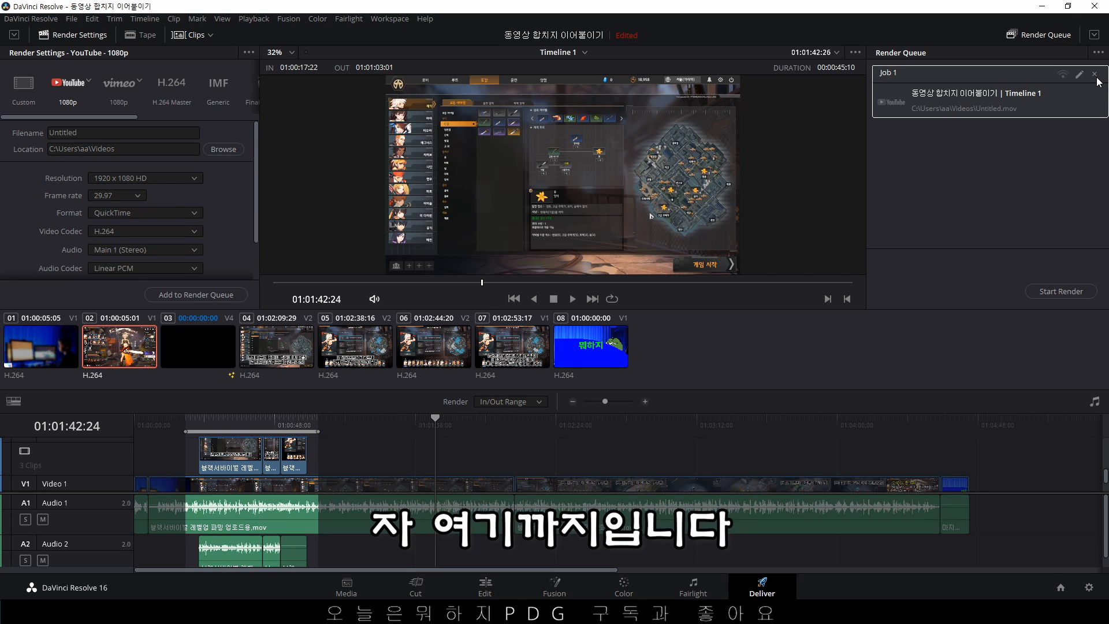
click(1096, 76)
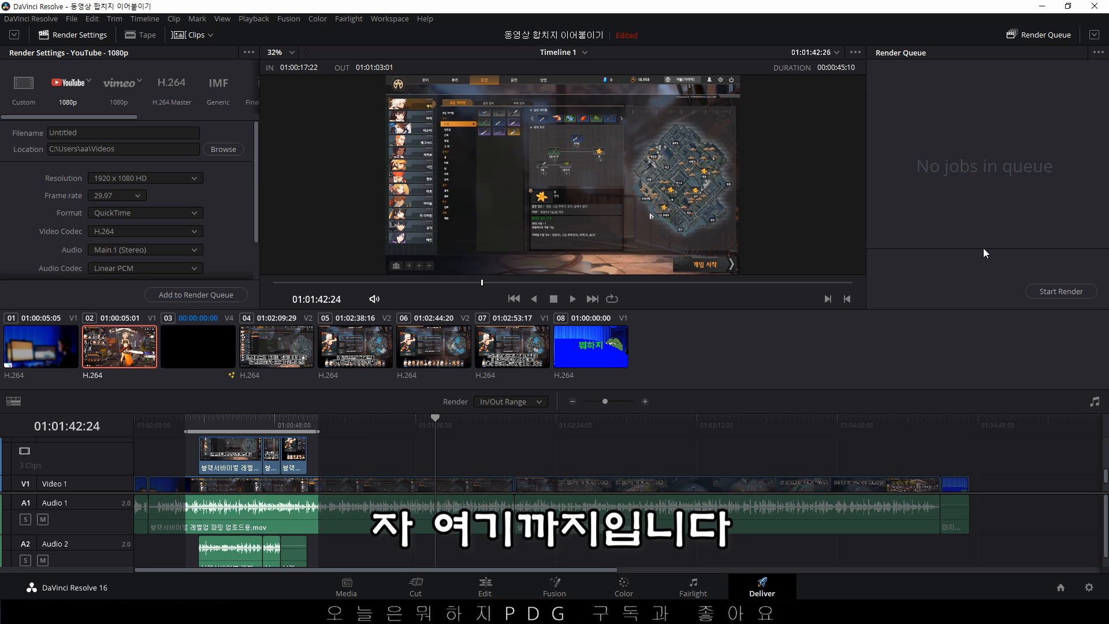